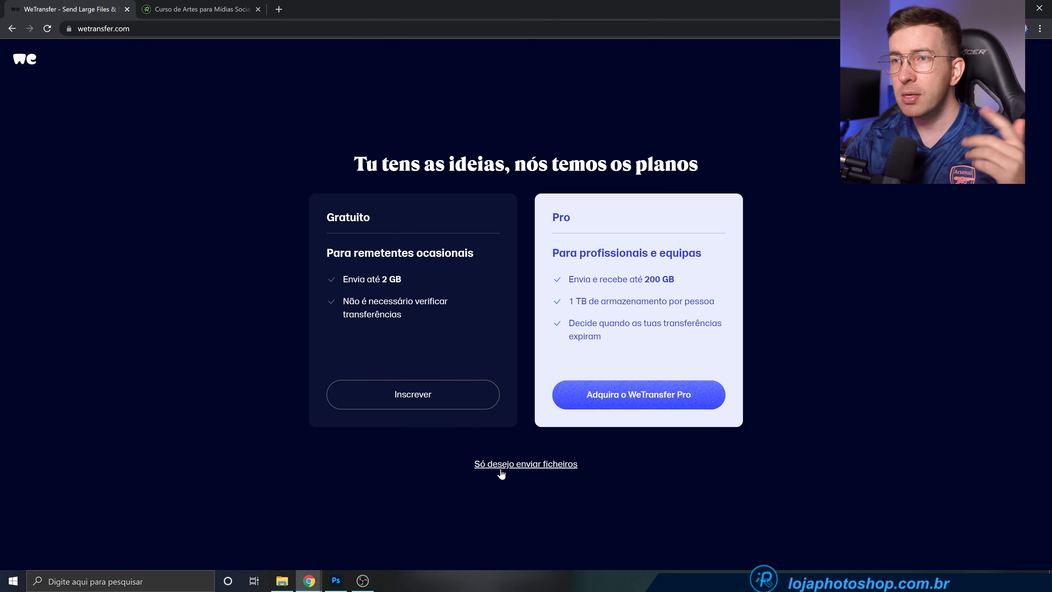
Choose to only send files on the WeTransfer plans page, without picking a plan
left_click(516, 469)
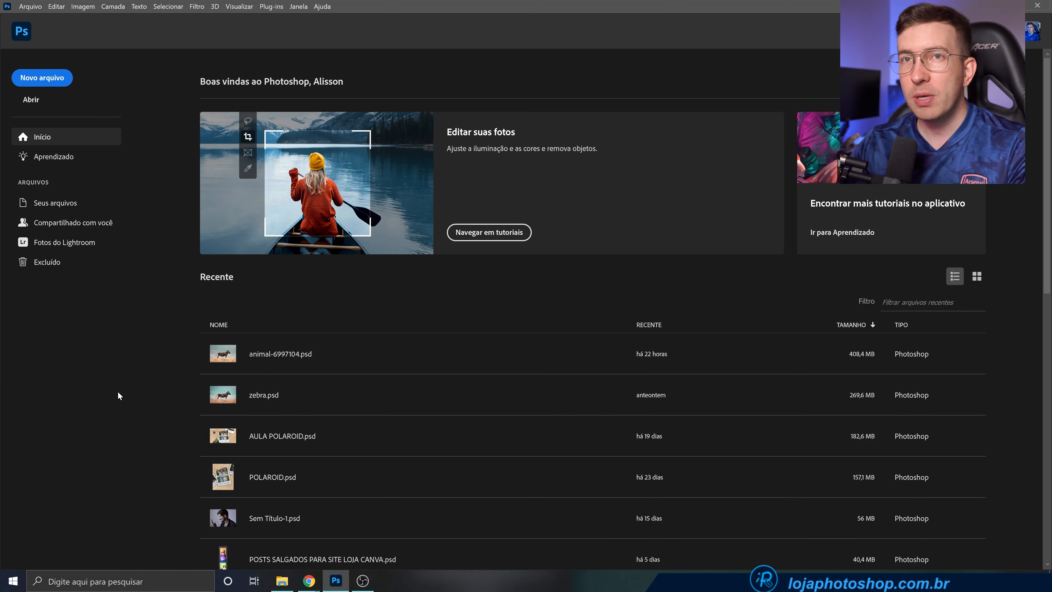
Switch to Photoshop and create a new 1080 x 1350 px document at 72 ppi with a white background
left_click(54, 79)
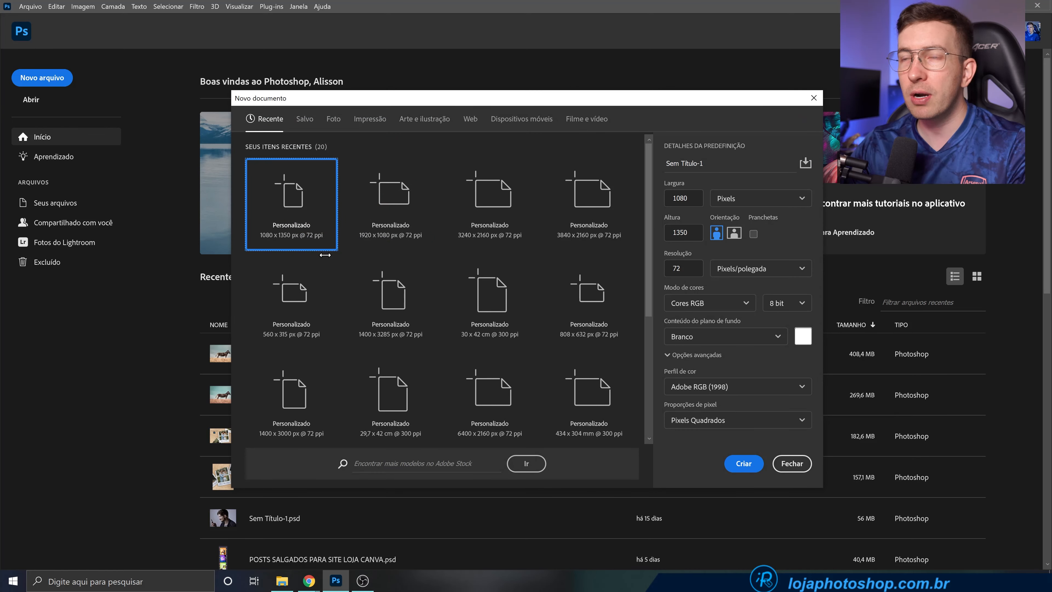
double_click(668, 198)
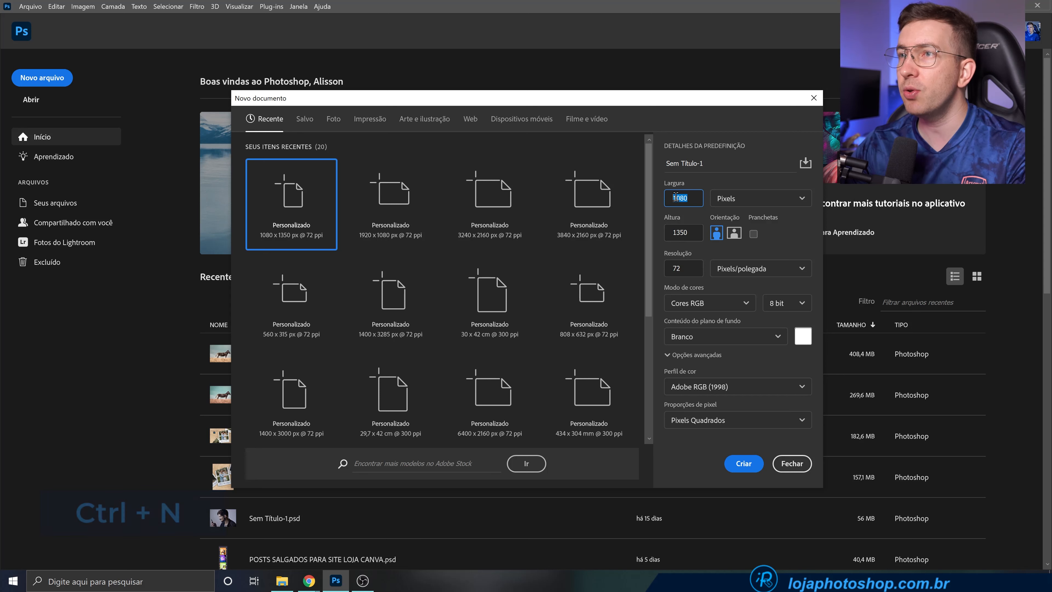
double_click(670, 229)
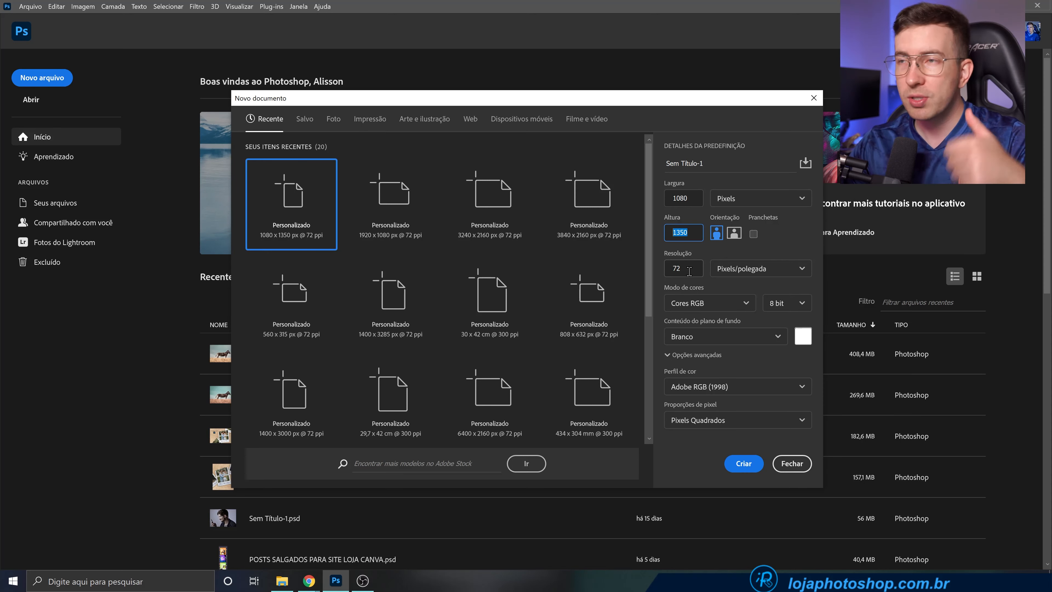
left_click(743, 464)
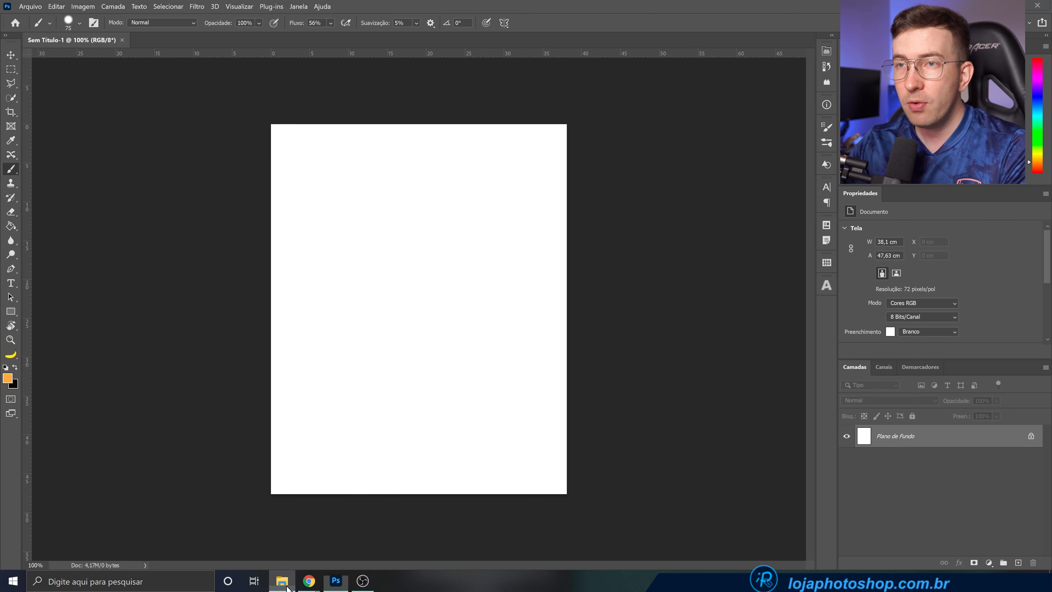
Open the singer photo xZyv2GqG from the SOCIAL MEDIA SHOW NOVA MUSICA folder with Adobe Photoshop 2022
left_click_drag(1051, 49, 480, 118)
left_click(591, 115)
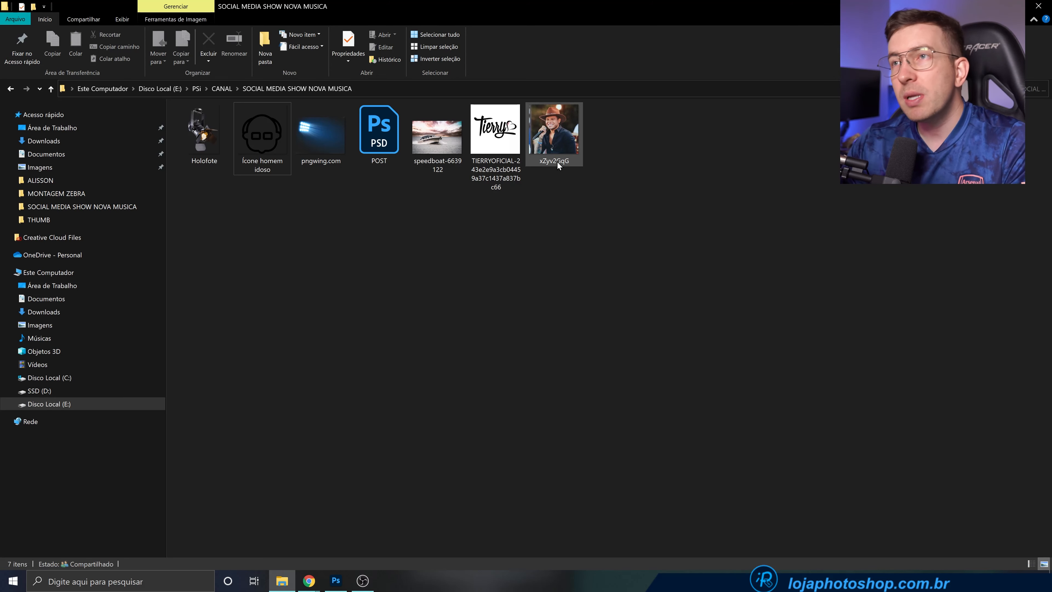
right_click(557, 145)
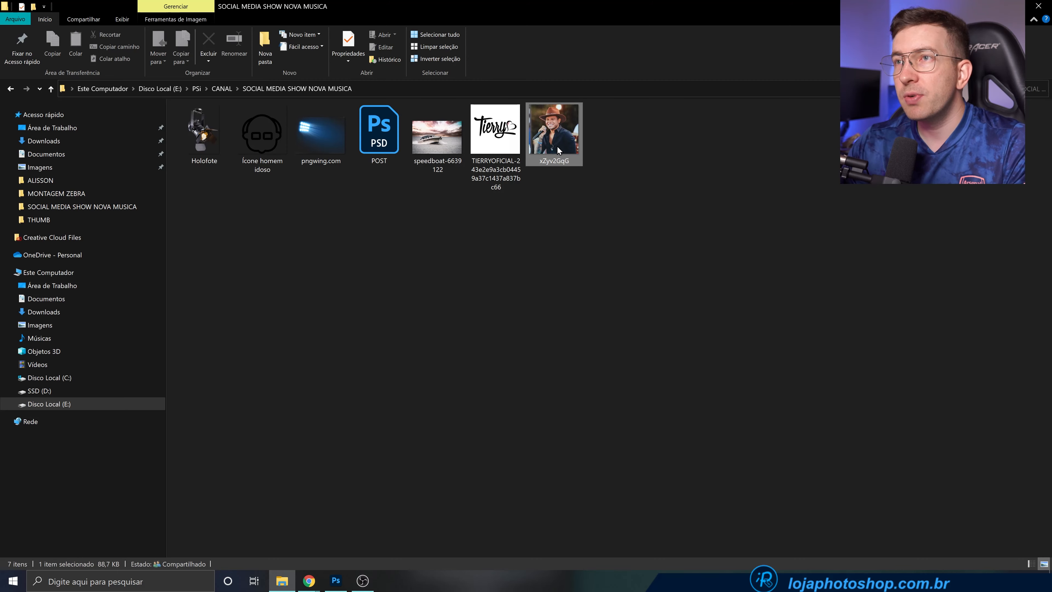
mouse_move(444, 350)
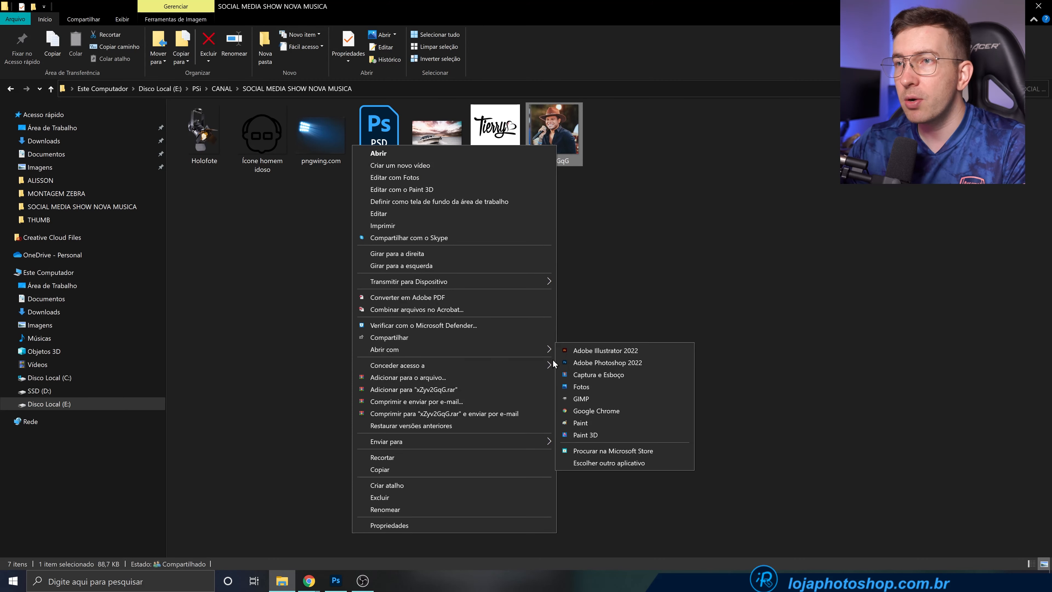
left_click(582, 362)
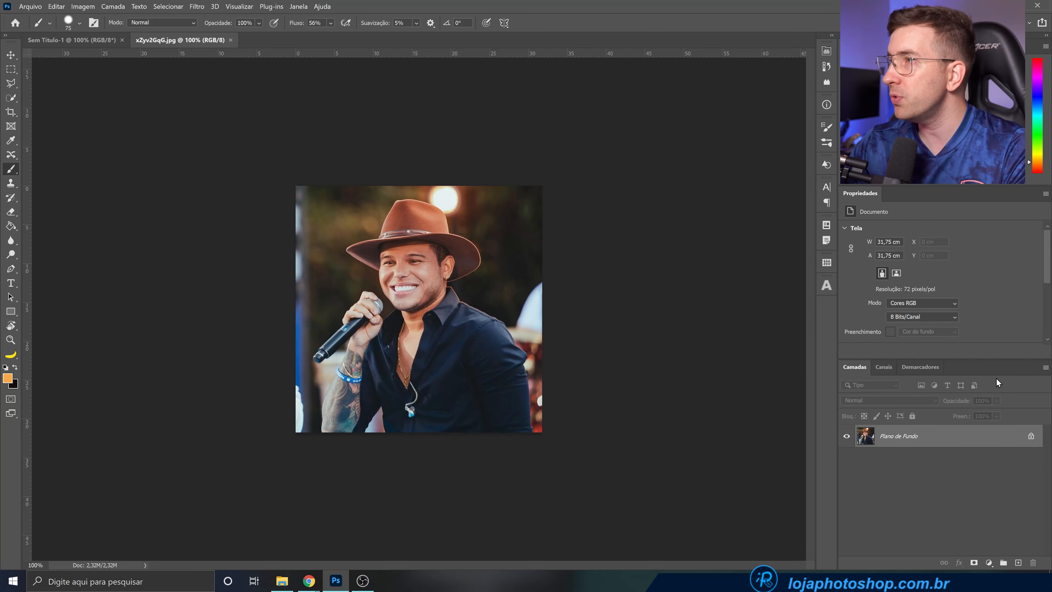
Unlock the photo's background layer and remove the background around the singer with the Remove Background quick action
left_click(1031, 438)
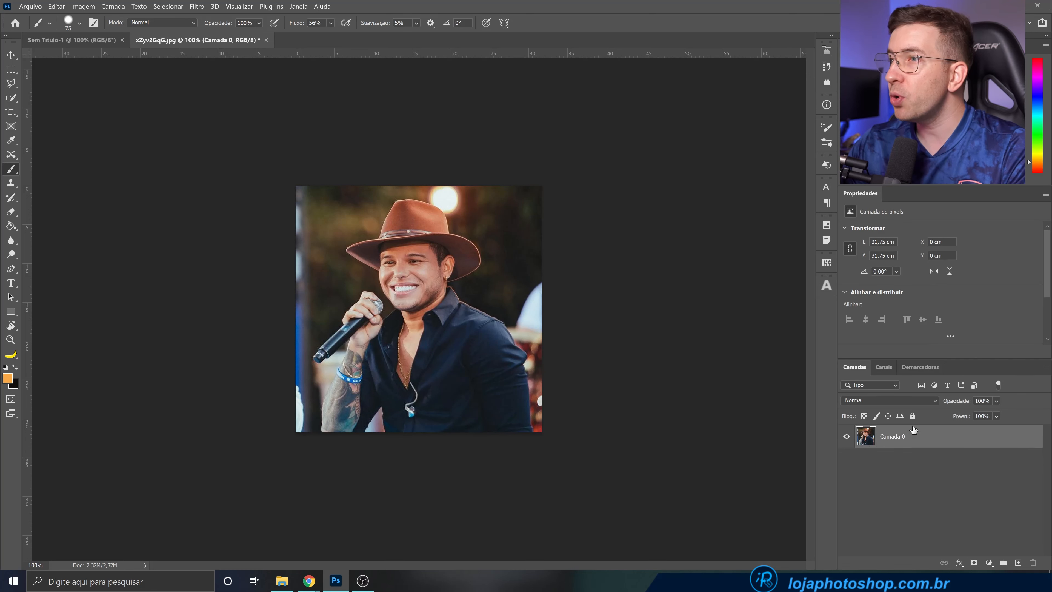
scroll(895, 261, "down", 3)
scroll(893, 261, "down", 2)
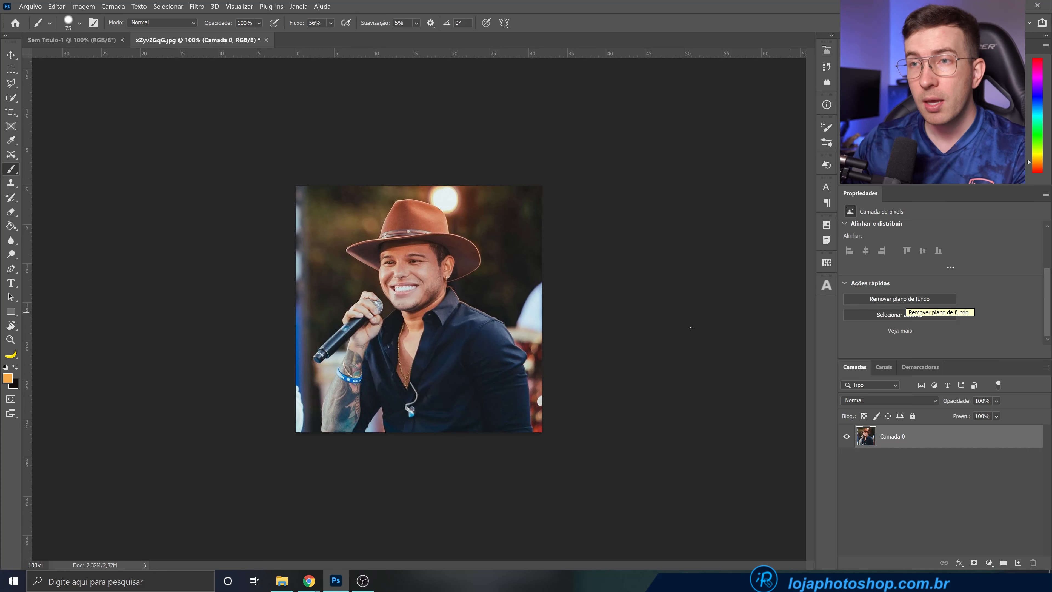
scroll(430, 355, "up", 3)
scroll(431, 356, "up", 1)
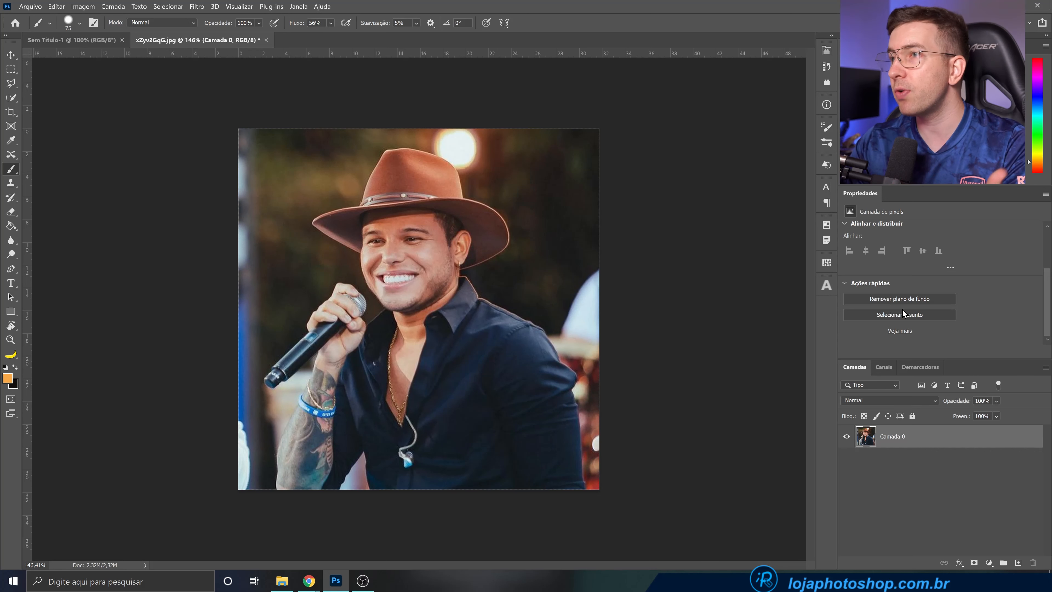
left_click(905, 301)
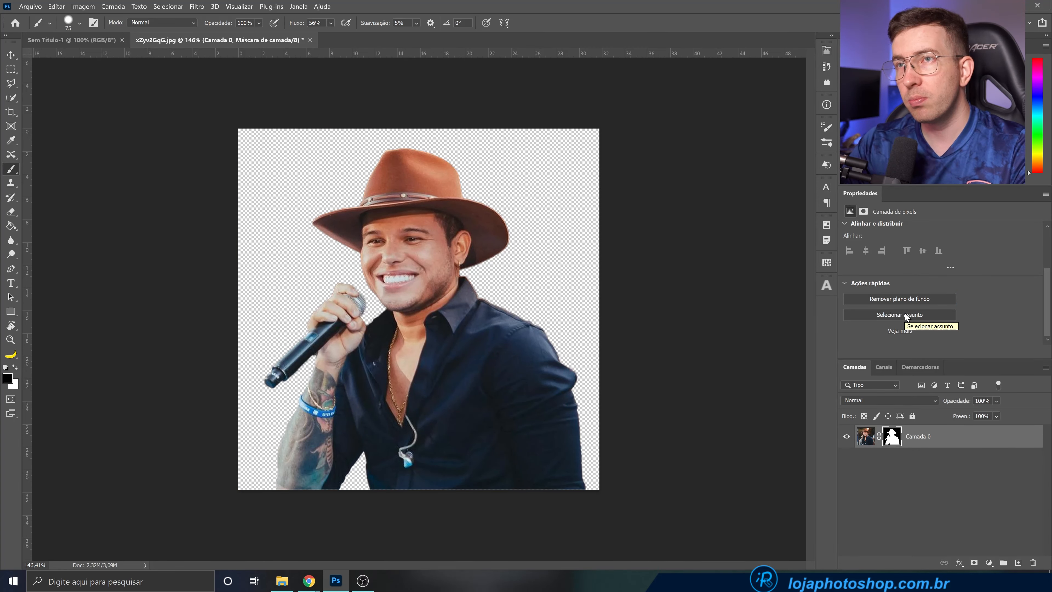
Reduce the mask brush to 1 px and turn off its Shape Dynamics, Scattering and Smoothing options
scroll(392, 379, "up", 6)
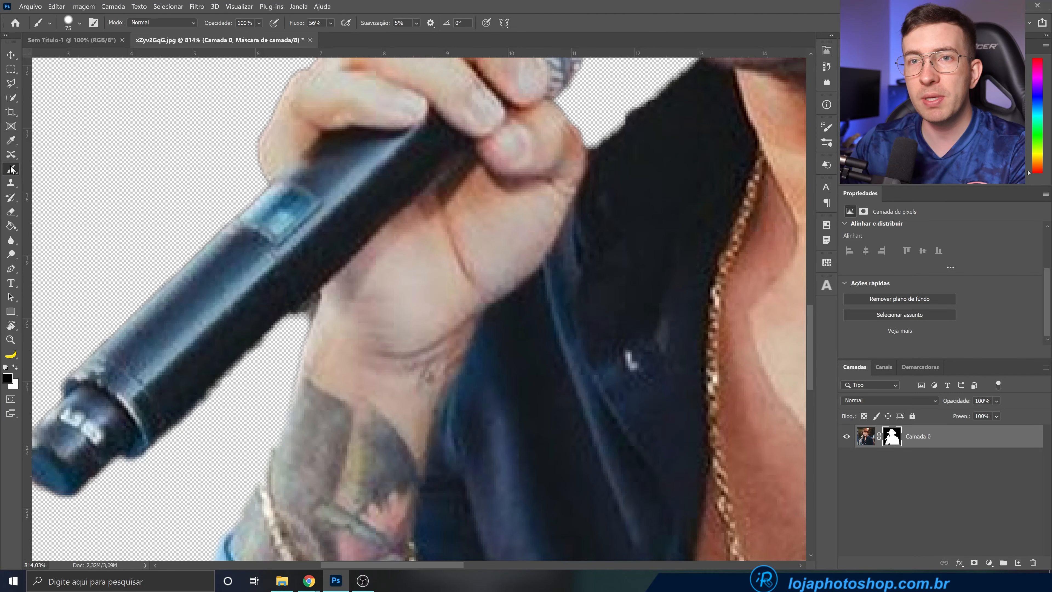
scroll(277, 338, "up", 1)
right_click(276, 345, "alt")
left_click_drag(284, 353, 159, 350)
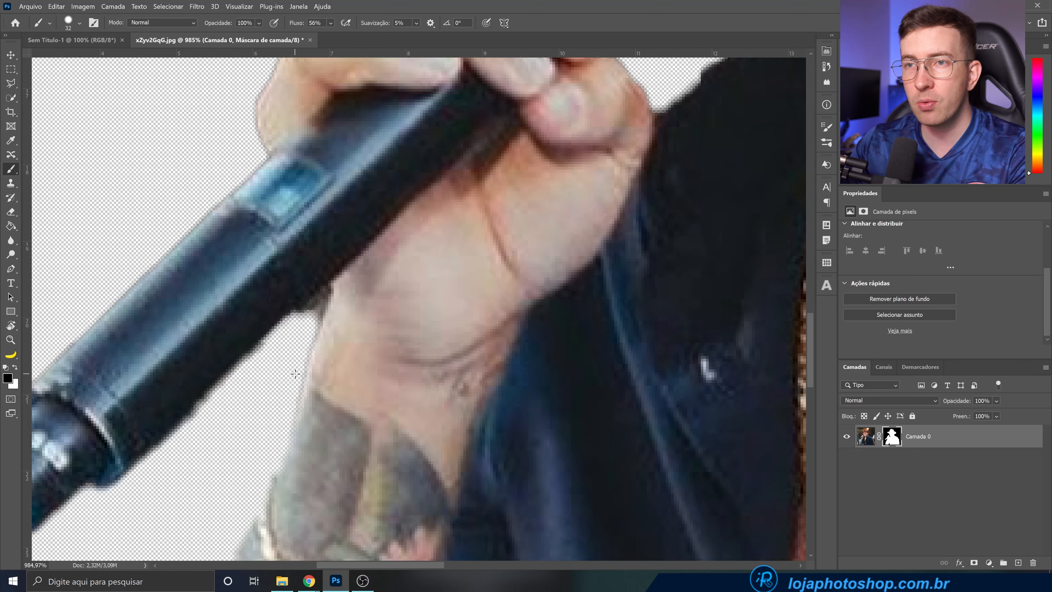
left_click_drag(293, 362, 266, 350)
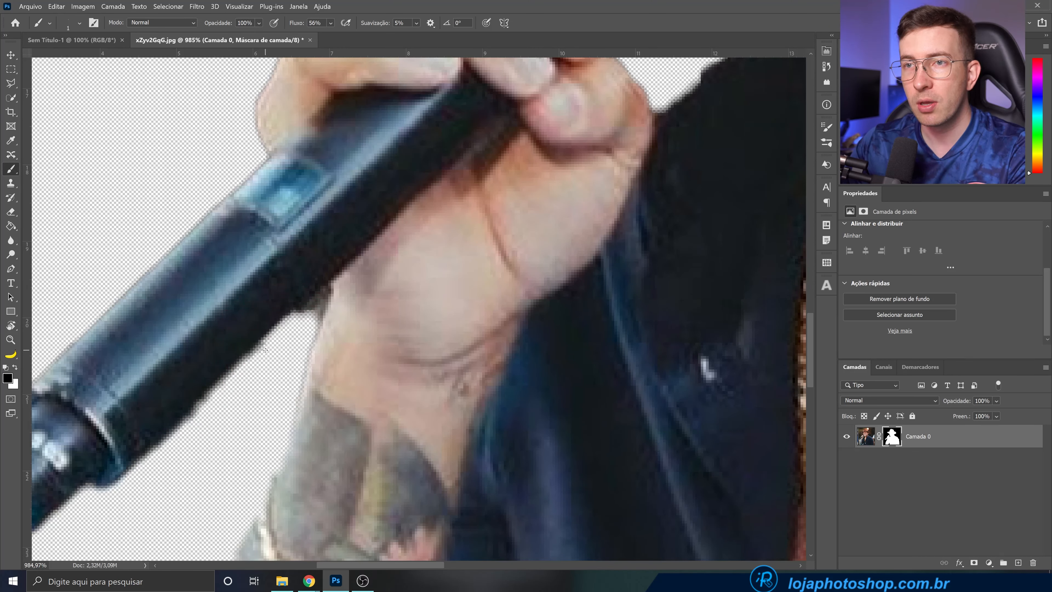
left_click(94, 22)
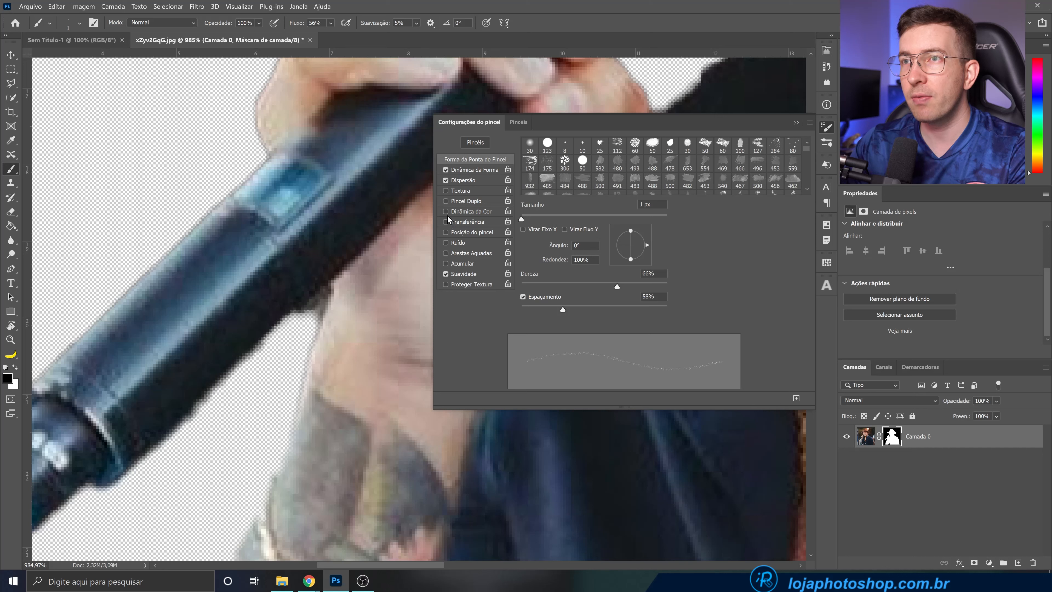
left_click(445, 171)
left_click(444, 273)
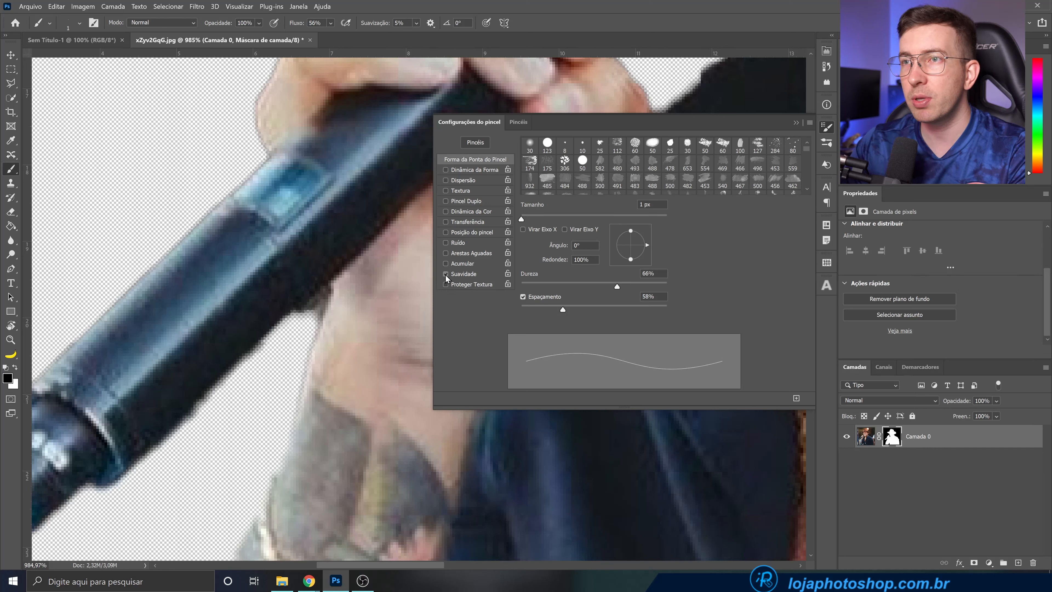
left_click(796, 123)
Adjust the brush's hardness and resize it to 8 px at the gap between microphone and wrist
left_click_drag(458, 316, 488, 315, "alt")
mouse_move(290, 337)
left_mouse_down("alt")
mouse_move(289, 368)
mouse_move(283, 241)
left_mouse_up("alt")
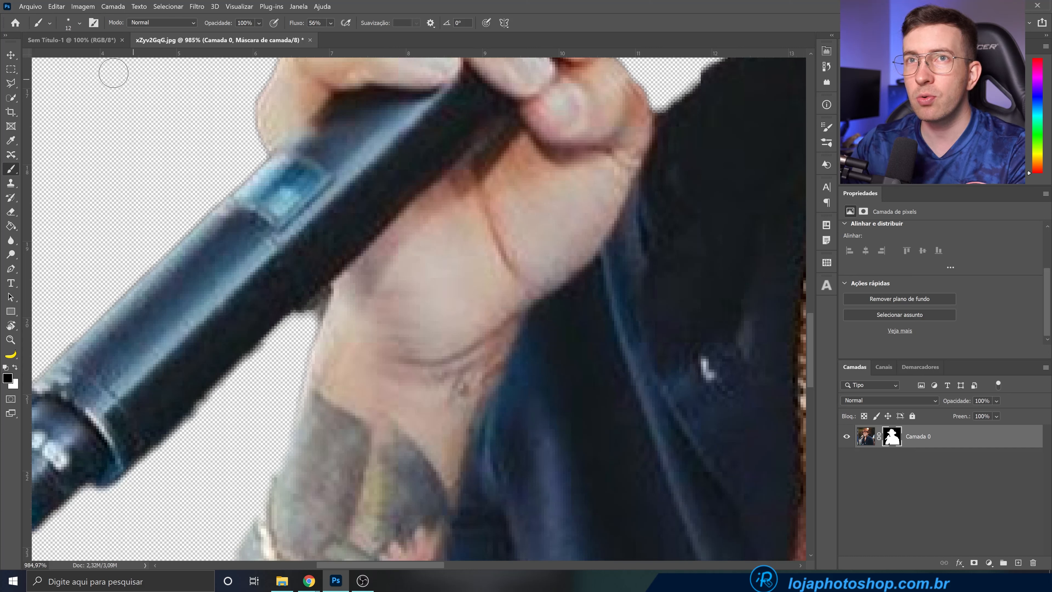
left_click(69, 24)
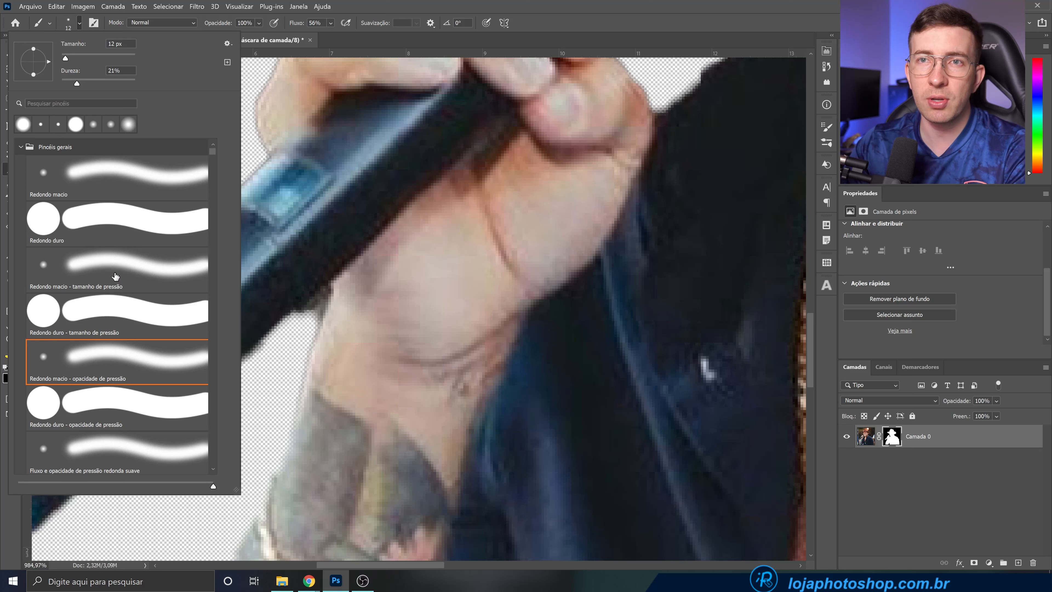
left_click(390, 2)
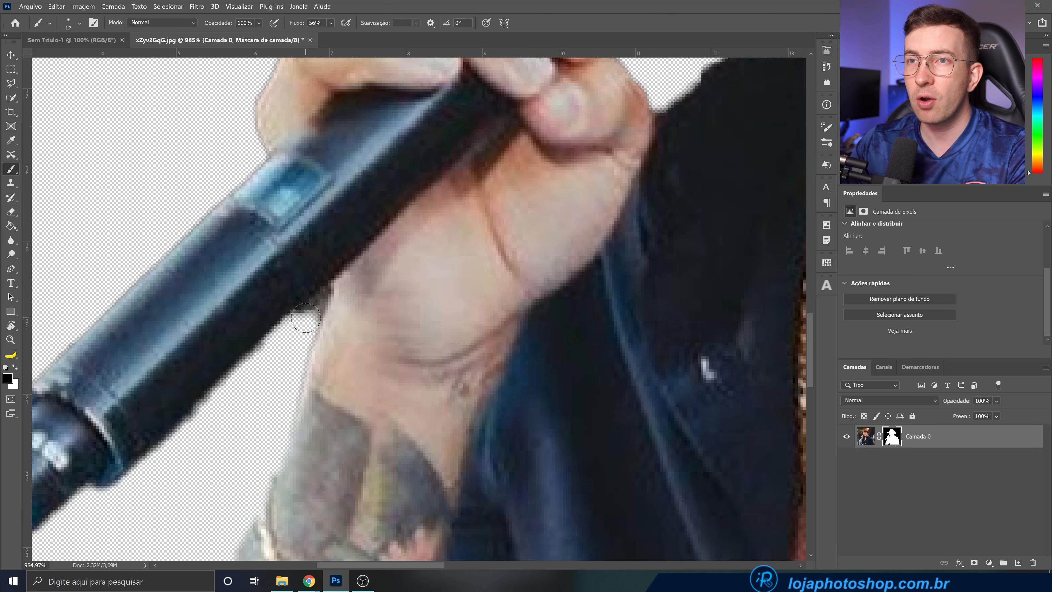
mouse_move(301, 334)
left_mouse_down()
mouse_move(304, 320)
mouse_move(387, 311)
mouse_move(640, 327)
mouse_move(310, 318)
mouse_move(327, 319)
mouse_move(297, 243)
mouse_move(296, 138)
mouse_move(304, 367)
left_mouse_up()
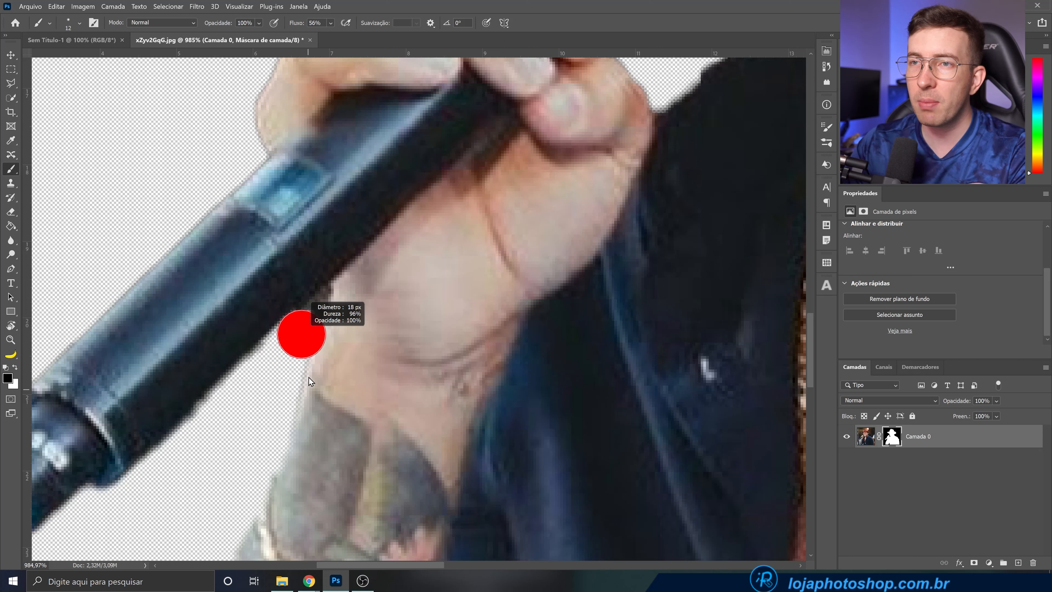
mouse_move(307, 314)
left_mouse_down()
mouse_move(292, 206)
mouse_move(296, 238)
left_mouse_up()
left_click_drag(290, 354, 268, 359)
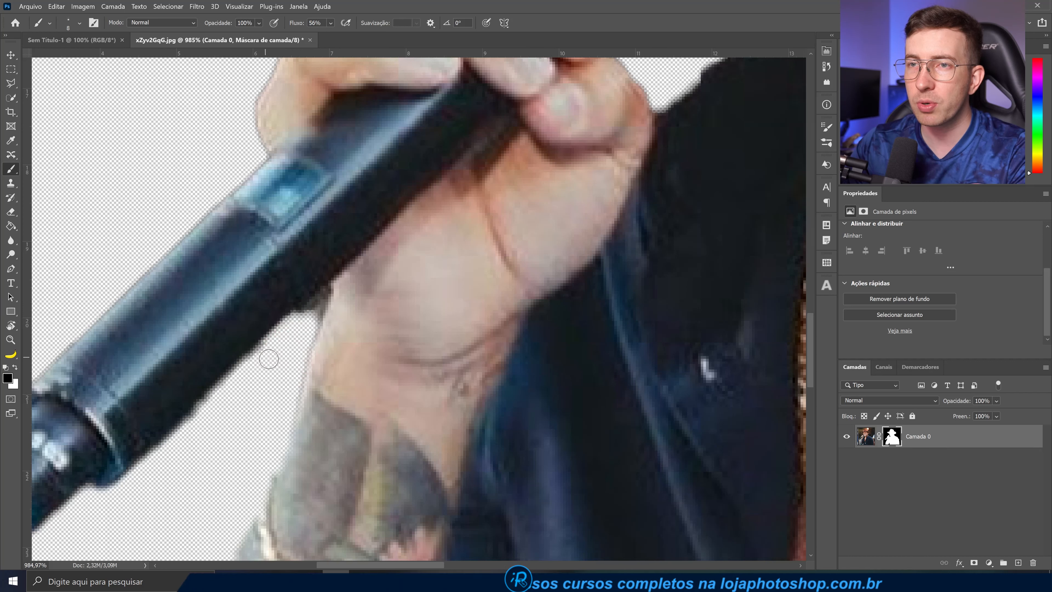
Shrink the brush to 3 px and mask out the leftover background between the microphone and the wrist
key("bracketleft")
key("bracketleft")
key("bracketleft")
left_click_drag(303, 317, 315, 310)
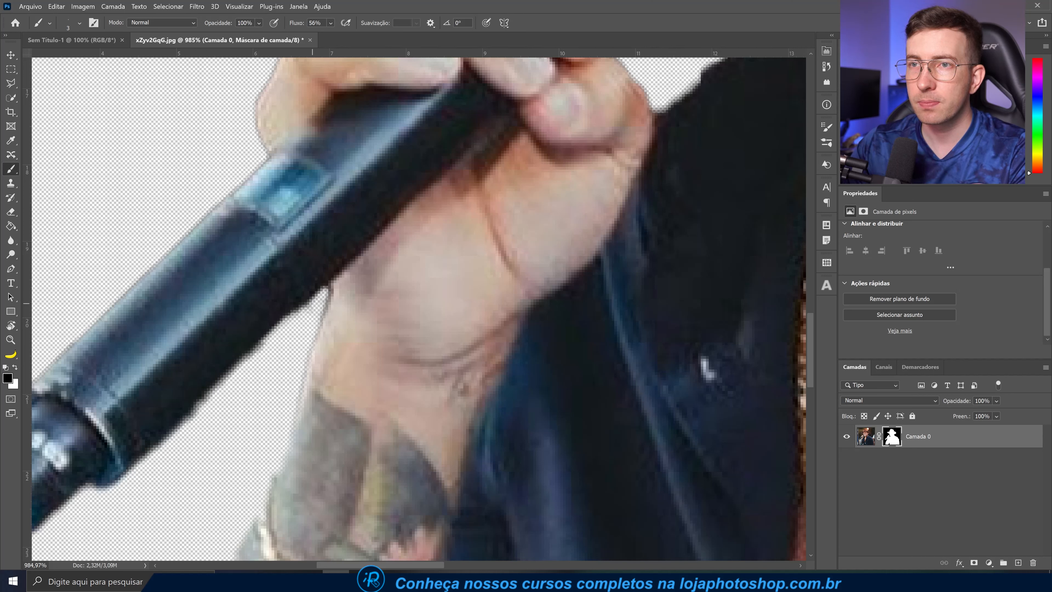
Enlarge the brush to 7 px and clean up the mask along the microphone's lower edge
key("bracketright")
key("bracketright")
key("bracketright")
key("bracketright")
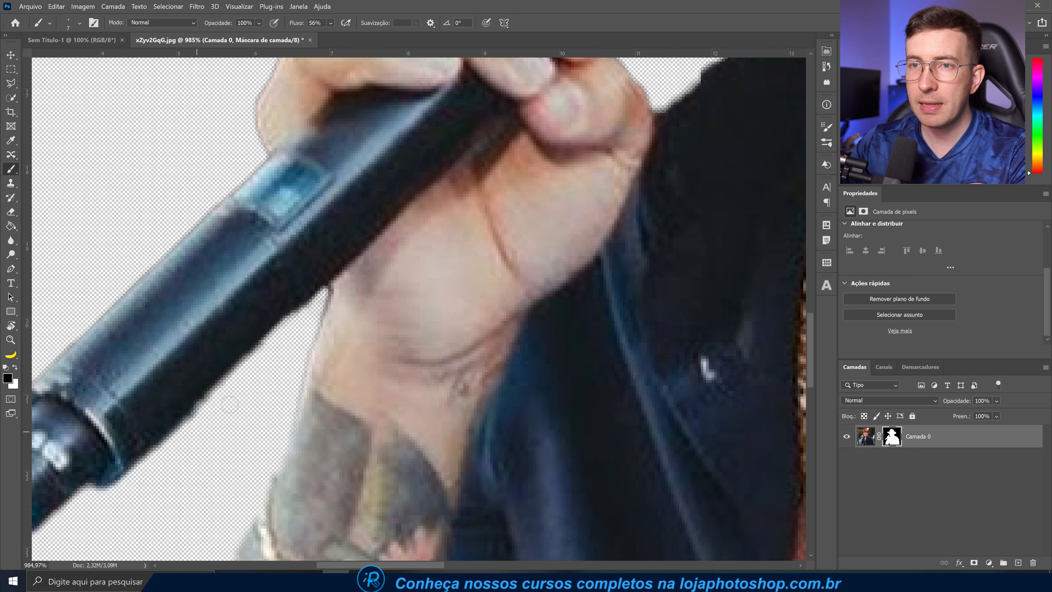
left_click_drag(159, 457, 223, 396)
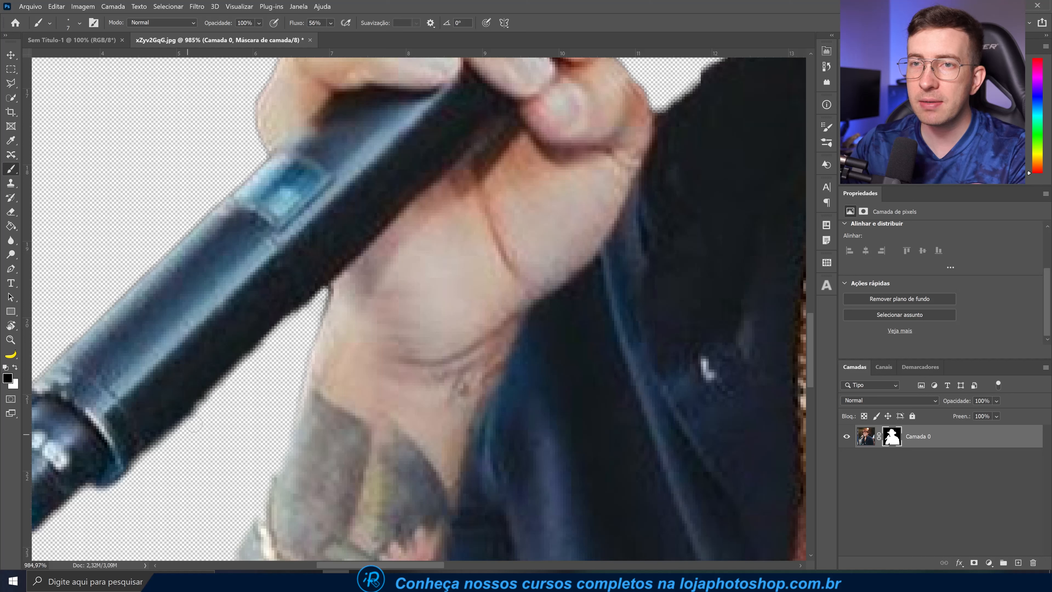
left_click_drag(195, 415, 108, 486)
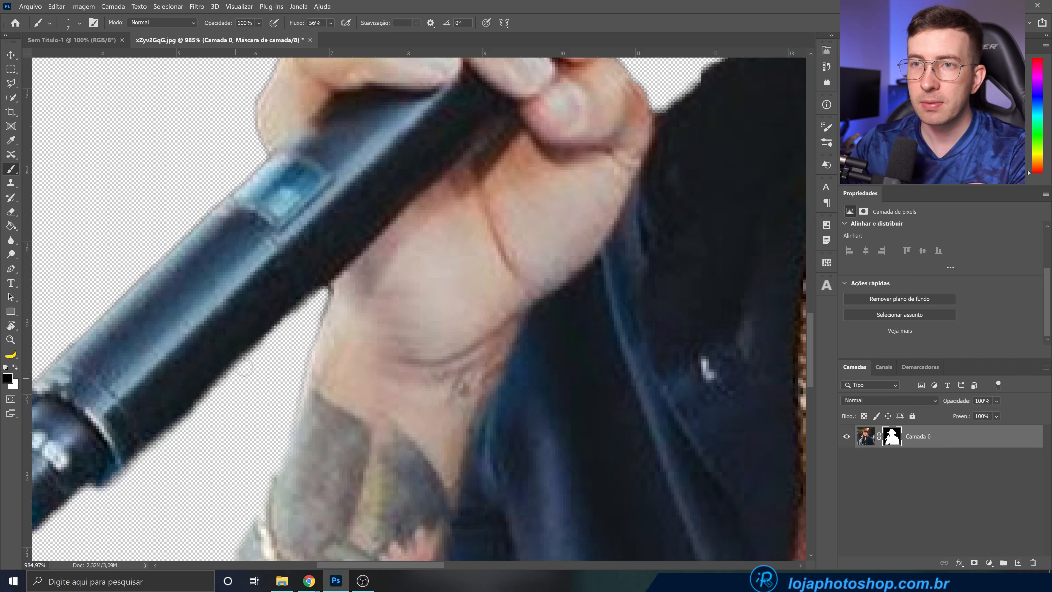
mouse_move(181, 437)
left_mouse_down()
mouse_move(243, 373)
mouse_move(177, 441)
mouse_move(265, 352)
left_mouse_up()
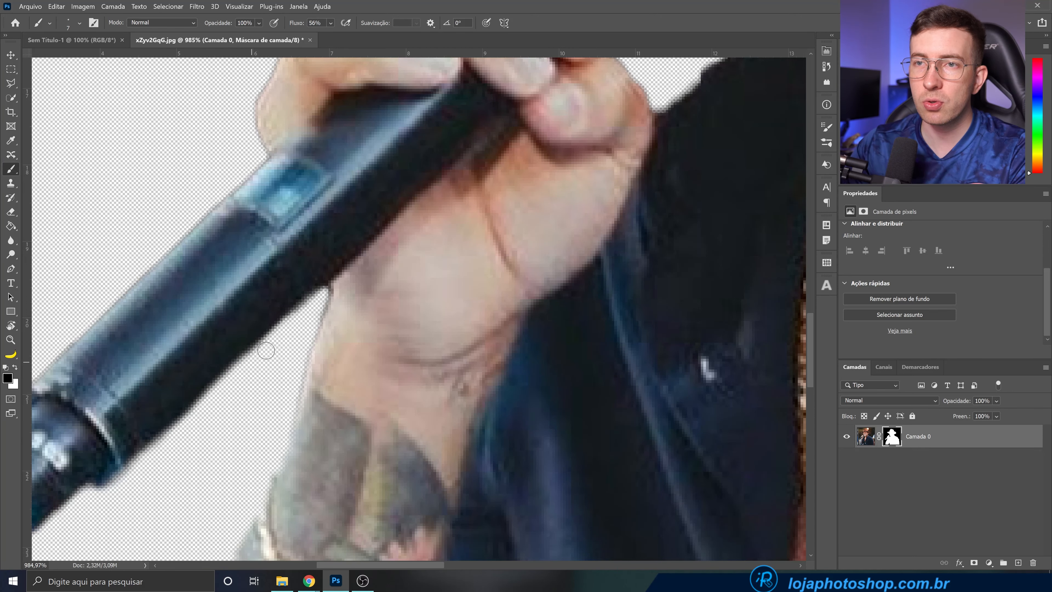
Patch the hanging earpiece on the shirt with clean fabric, using the Patch tool on Camada 0's image instead of its mask
scroll(270, 362, "down", 11)
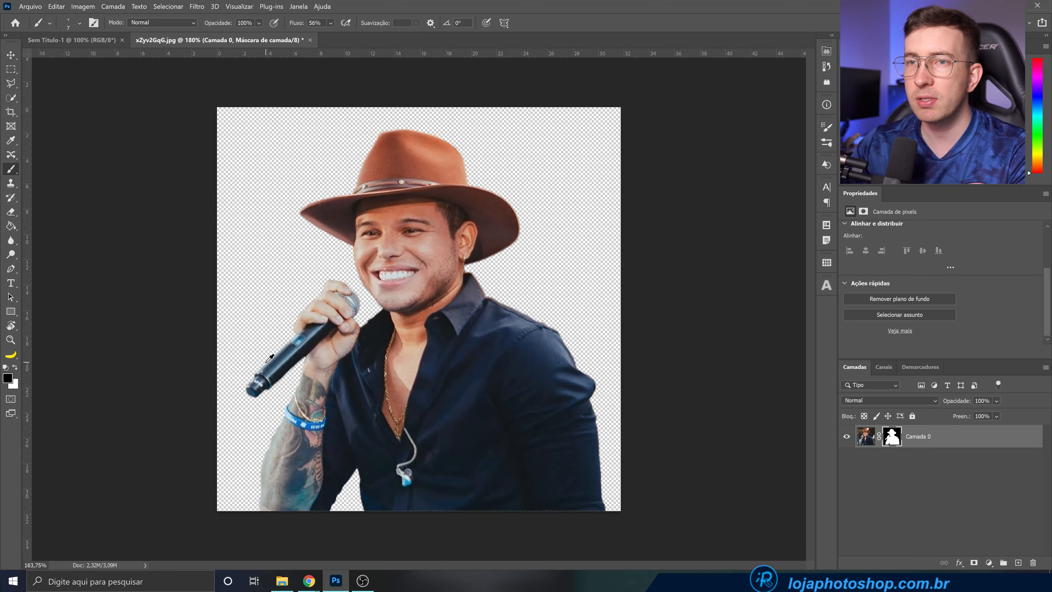
scroll(443, 455, "up", 4)
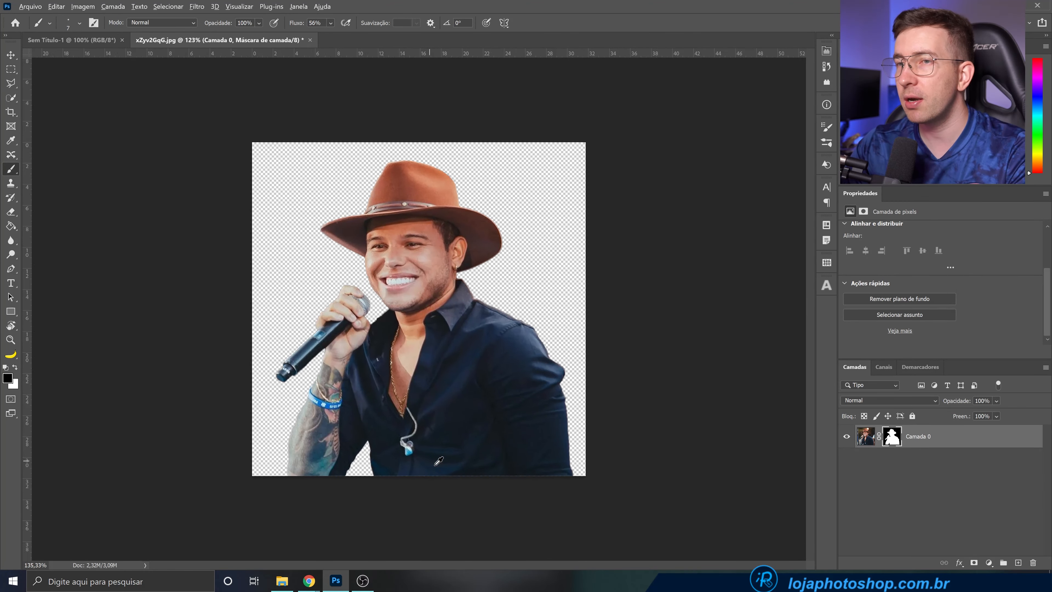
scroll(444, 462, "up", 3)
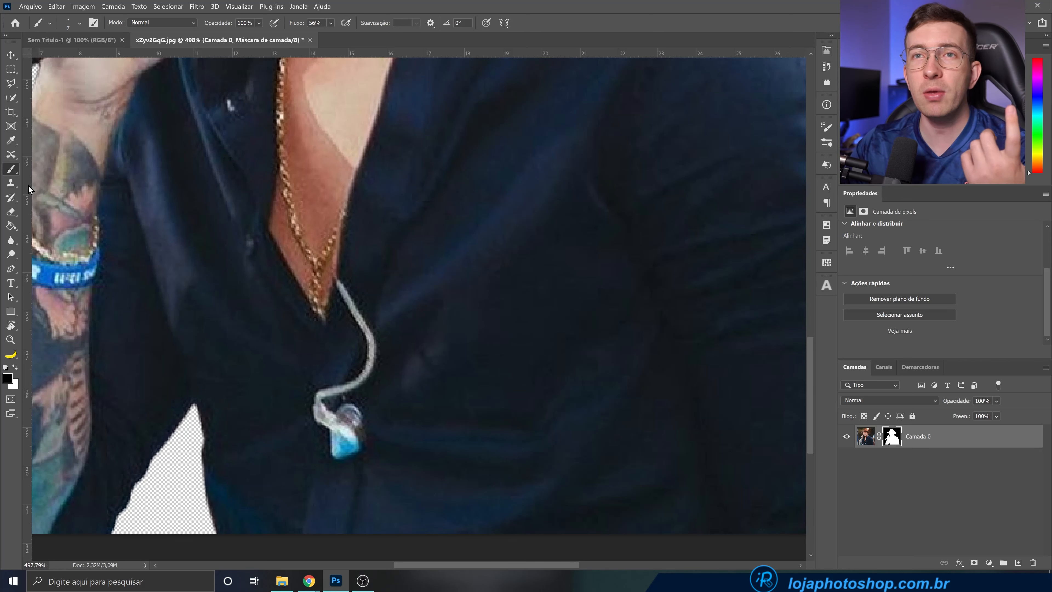
left_click(12, 186)
left_click(12, 176)
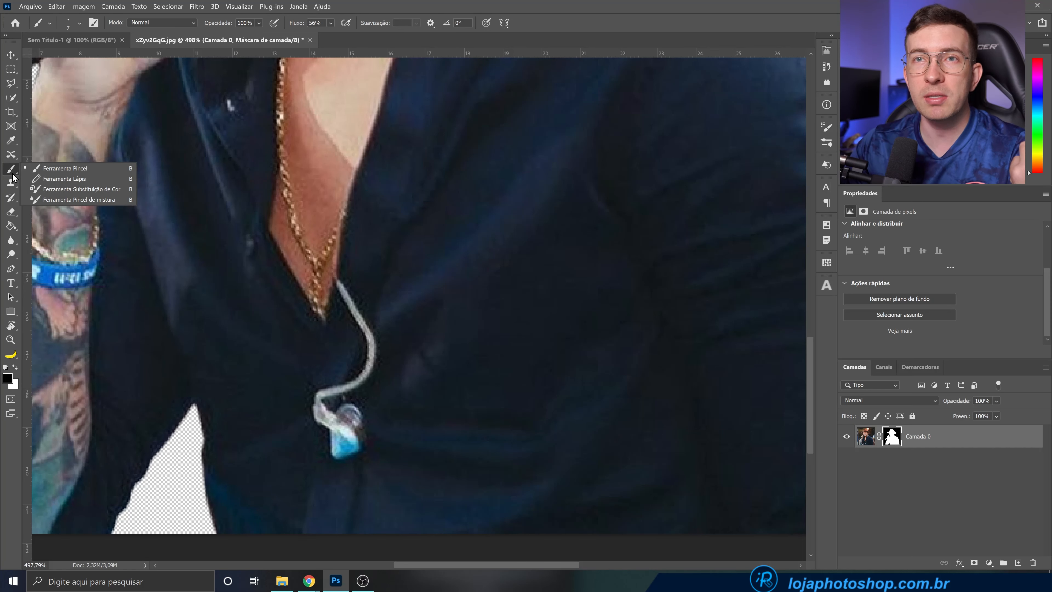
left_click(15, 157)
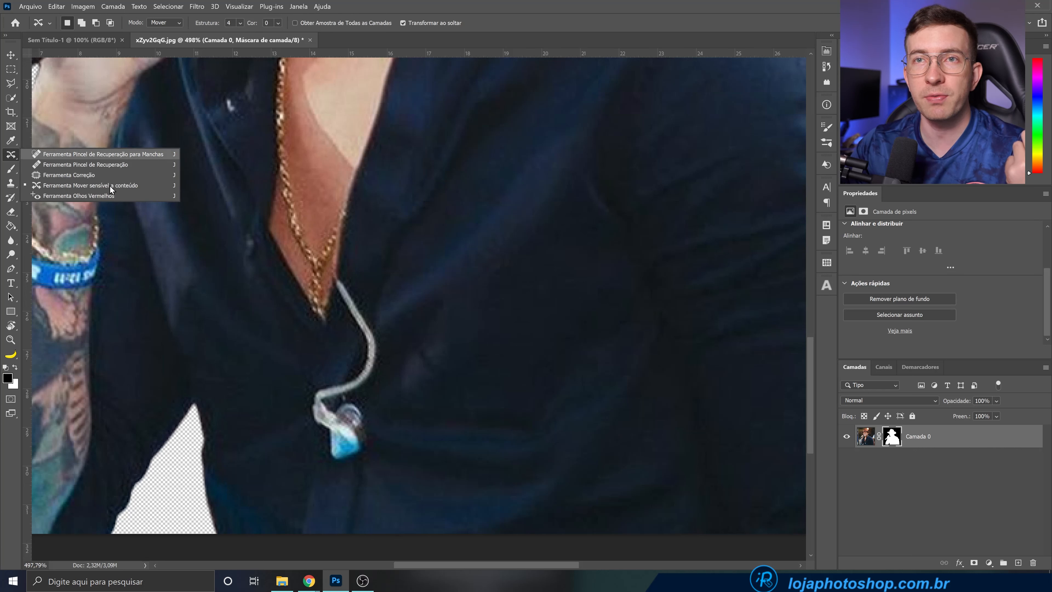
left_click(107, 179)
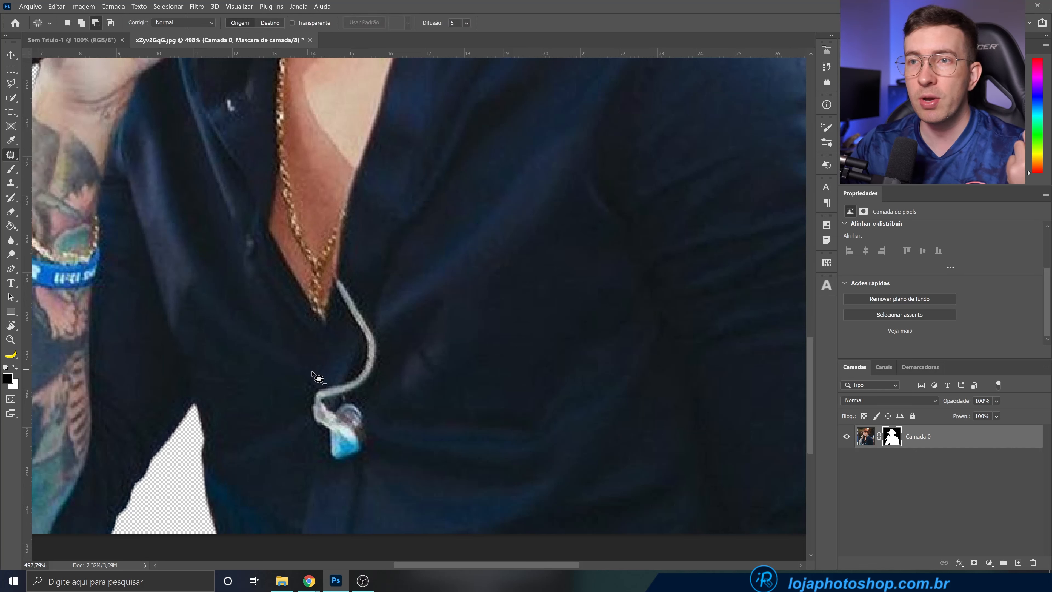
left_click(864, 438)
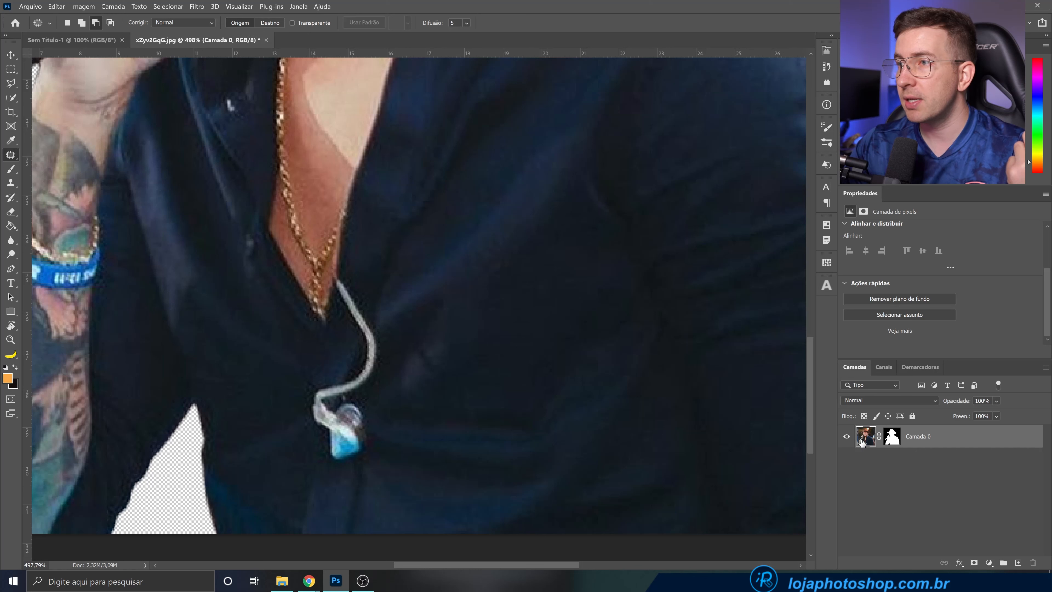
mouse_move(314, 383)
left_mouse_down()
mouse_move(323, 448)
mouse_move(353, 477)
mouse_move(379, 405)
mouse_move(331, 379)
mouse_move(364, 409)
mouse_move(439, 412)
left_mouse_up()
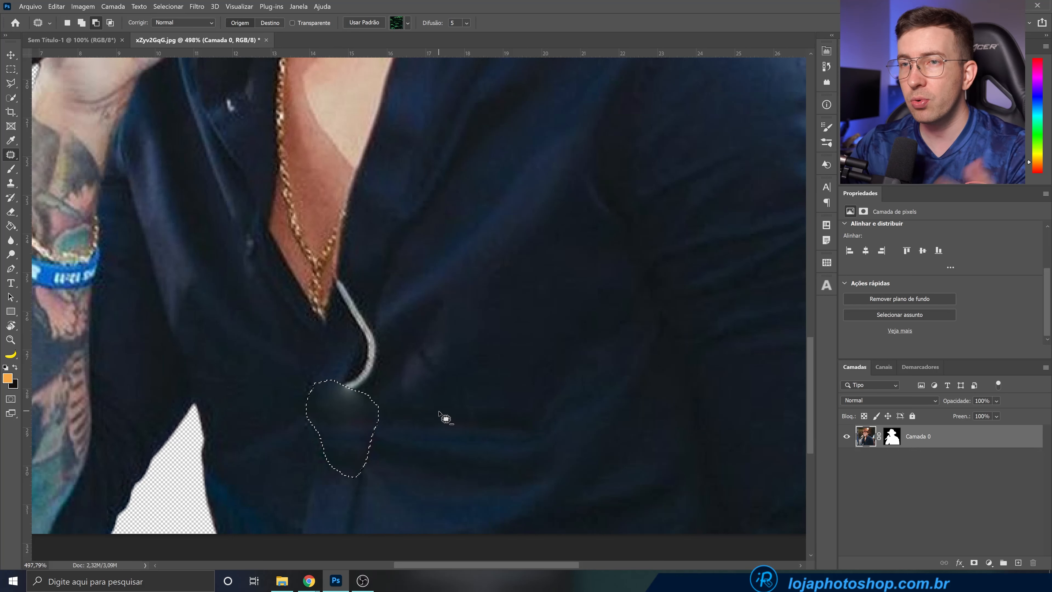
key("ctrl+d")
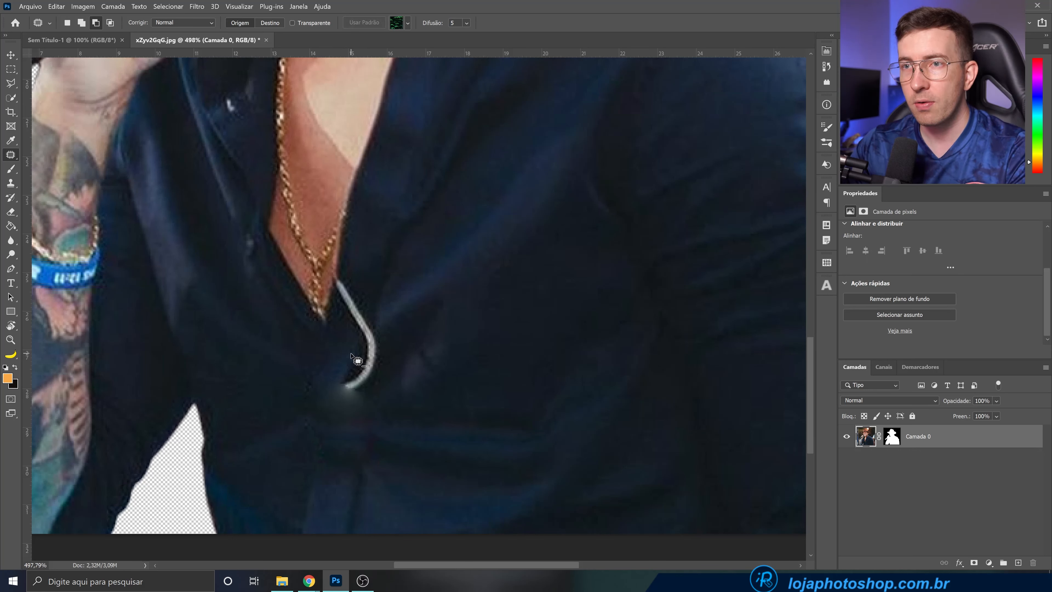
Patch out the remaining earphone cable section by section, up to the edge of the open collar, using nearby shirt fabric
mouse_move(349, 357)
left_mouse_down()
mouse_move(340, 410)
mouse_move(365, 407)
mouse_move(387, 372)
mouse_move(383, 331)
mouse_move(368, 318)
mouse_move(346, 331)
mouse_move(436, 364)
left_mouse_up()
key("ctrl+d")
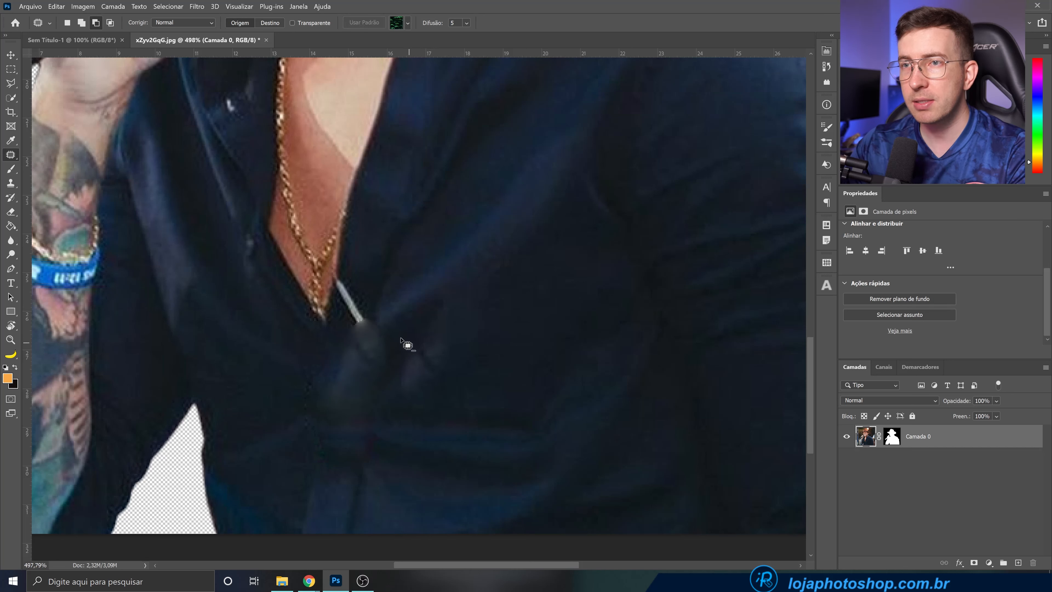
mouse_move(338, 276)
left_mouse_down()
mouse_move(339, 322)
mouse_move(365, 337)
mouse_move(374, 308)
mouse_move(340, 275)
left_mouse_up()
mouse_move(353, 295)
left_mouse_down()
mouse_move(416, 239)
mouse_move(387, 231)
left_mouse_up()
key("ctrl+d")
mouse_move(358, 317)
left_mouse_down()
mouse_move(394, 333)
mouse_move(358, 319)
left_mouse_up()
left_click_drag(358, 361, 371, 382)
key("ctrl+d")
left_click_drag(341, 267, 347, 268)
left_click_drag(356, 284, 371, 246)
key("ctrl+d")
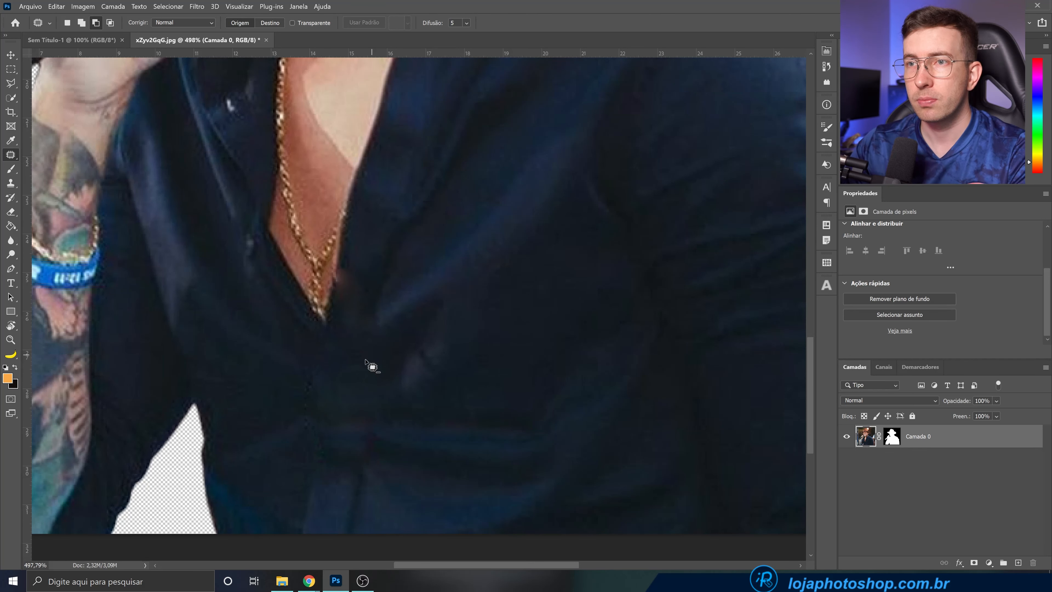
Clone clean shirt fabric over the patched area below the necklace with a 29 px Clone Stamp
left_click(11, 183)
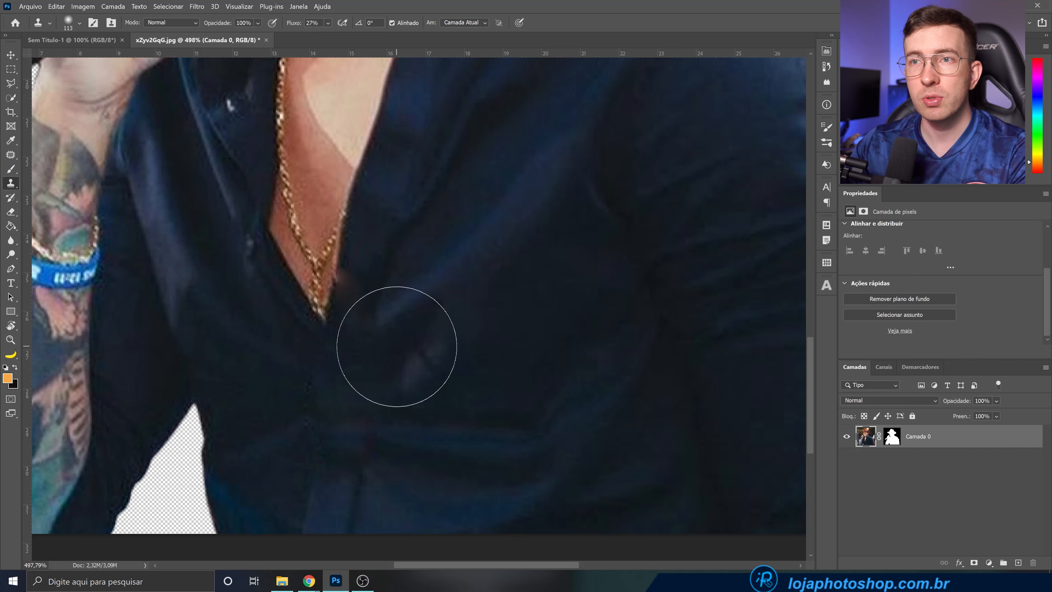
left_click_drag(505, 399, 431, 389)
left_click_drag(381, 279, 376, 278)
scroll(383, 315, "up", 3)
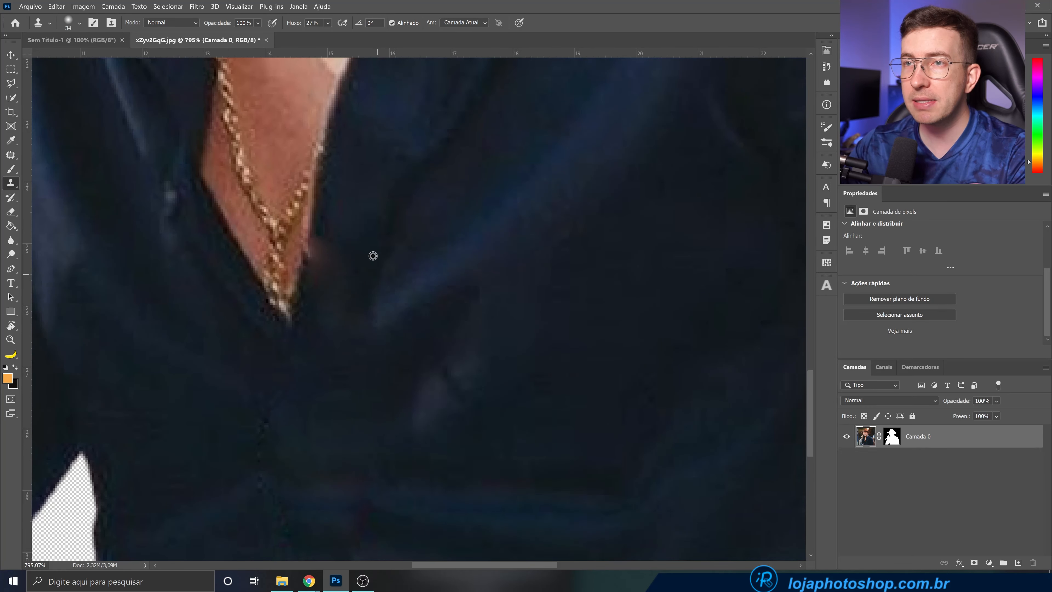
scroll(373, 277, "down", 1)
left_click_drag(381, 199, 375, 180)
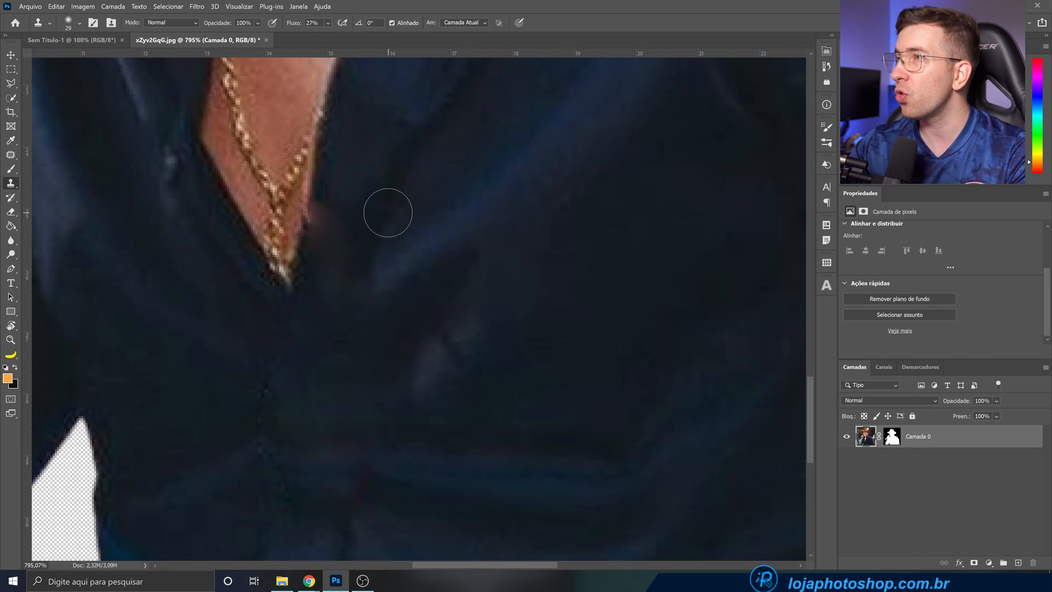
left_click(378, 204, "alt")
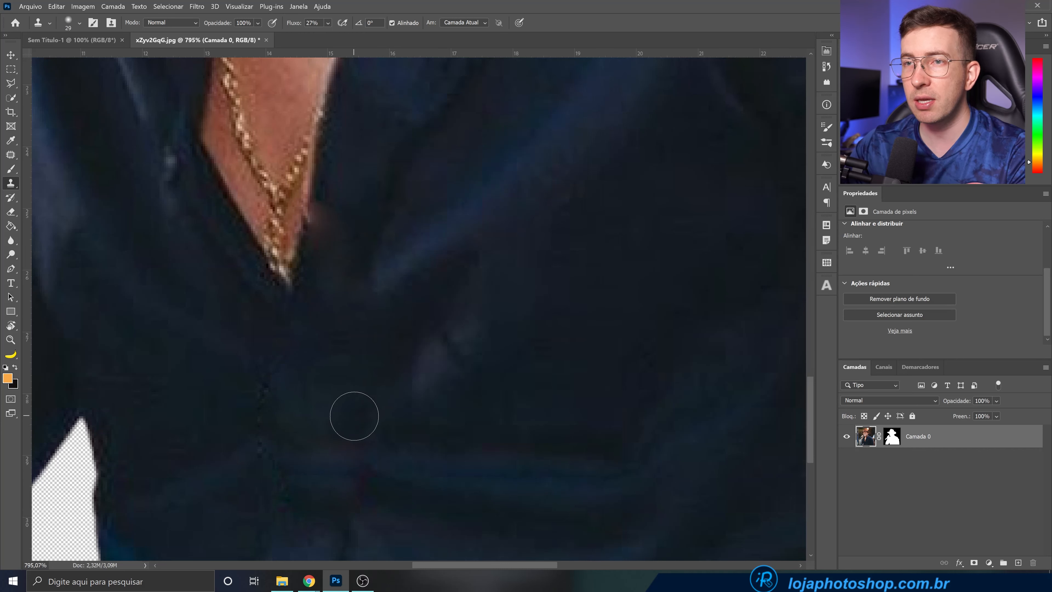
left_click_drag(343, 418, 359, 357)
left_click(382, 211, "alt")
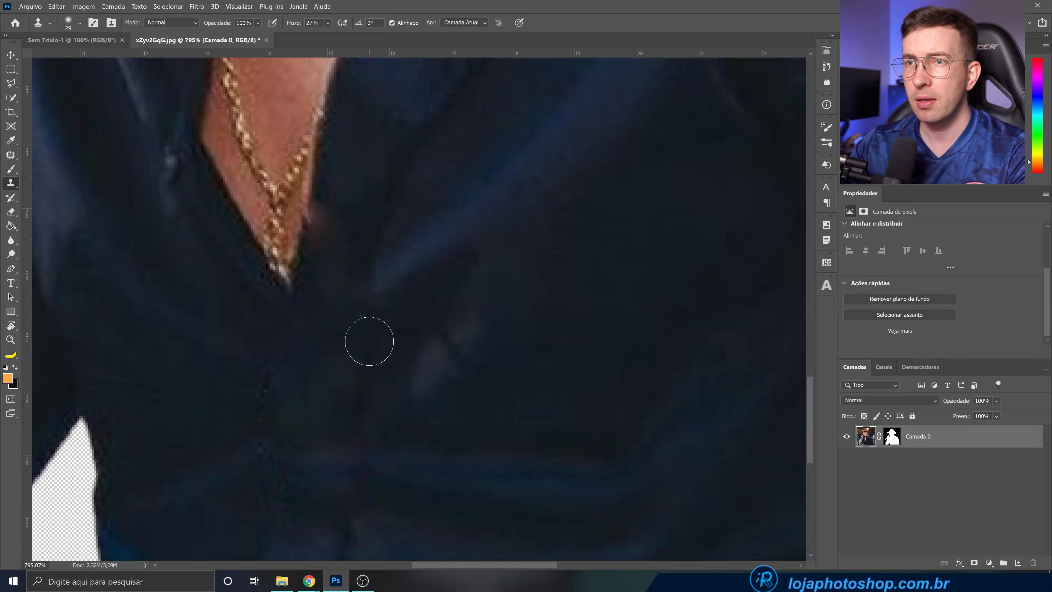
left_click_drag(353, 349, 348, 364)
scroll(362, 364, "down", 3)
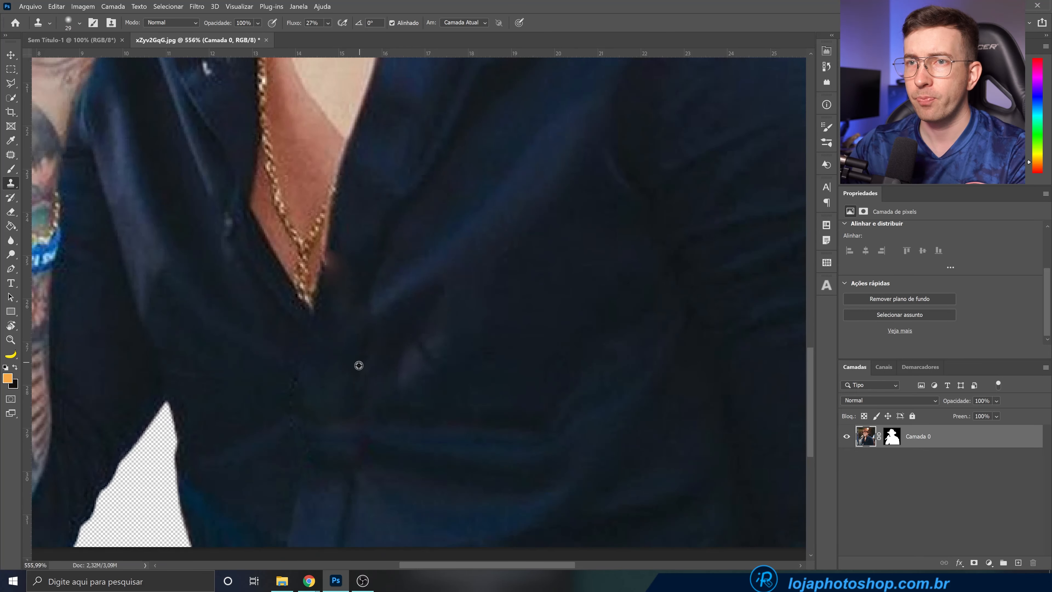
Clone dark fabric over the button placket and the reddish smudge beside the necklace, reducing the clone brush to 16 px for the collar edge
scroll(305, 457, "down", 3)
scroll(311, 456, "up", 4)
left_click(310, 462, "alt")
left_click_drag(321, 310, 325, 331)
left_click(277, 404, "alt")
left_click_drag(313, 384, 306, 390)
left_click(373, 194, "alt")
left_click_drag(359, 238, 358, 213)
scroll(359, 212, "up", 3)
left_click_drag(361, 203, 336, 203)
left_click_drag(335, 217, 334, 244)
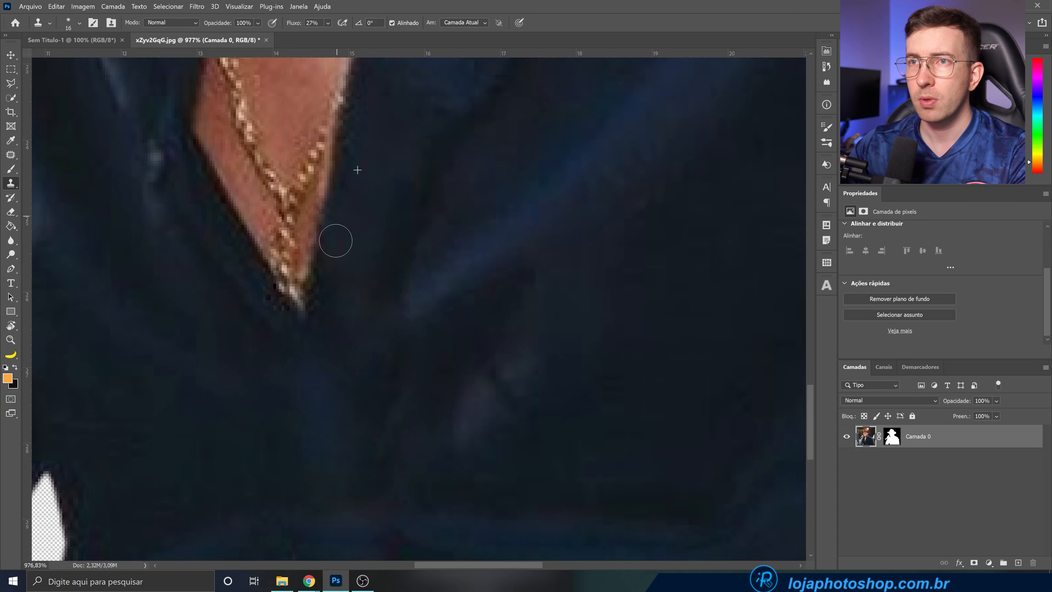
Enlarge the clone brush to 28 px and blend the remaining marks on the front of the shirt with sampled fabric
scroll(335, 244, "down", 5)
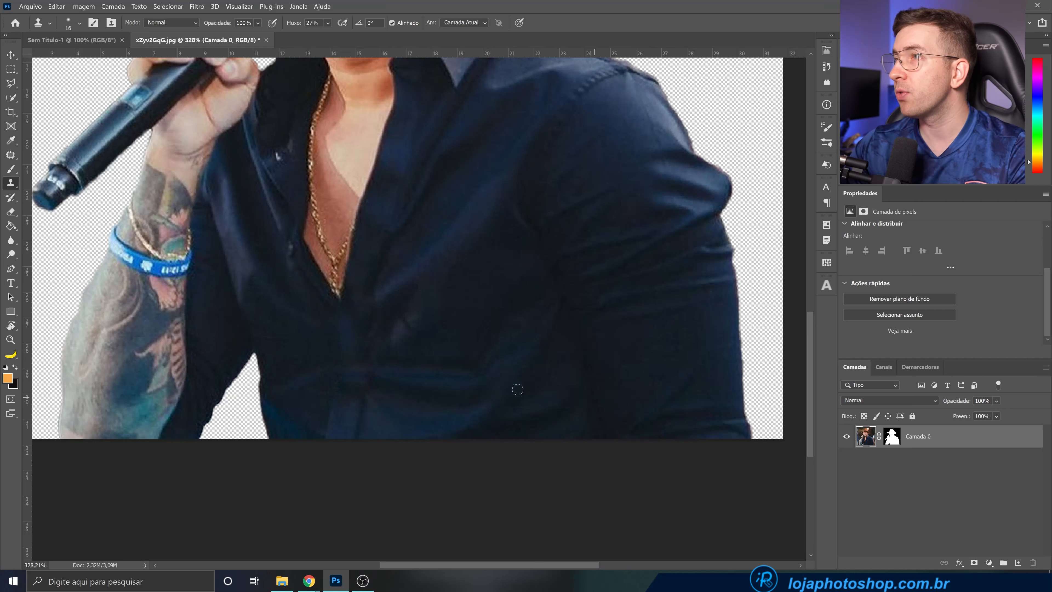
scroll(424, 387, "up", 2)
key("bracketright")
right_click(431, 246, "alt")
left_click(437, 245, "alt")
mouse_move(401, 285)
left_mouse_down()
mouse_move(385, 301)
mouse_move(391, 293)
mouse_move(373, 316)
mouse_move(389, 276)
left_mouse_up()
left_click(427, 270, "alt")
scroll(437, 371, "down", 12)
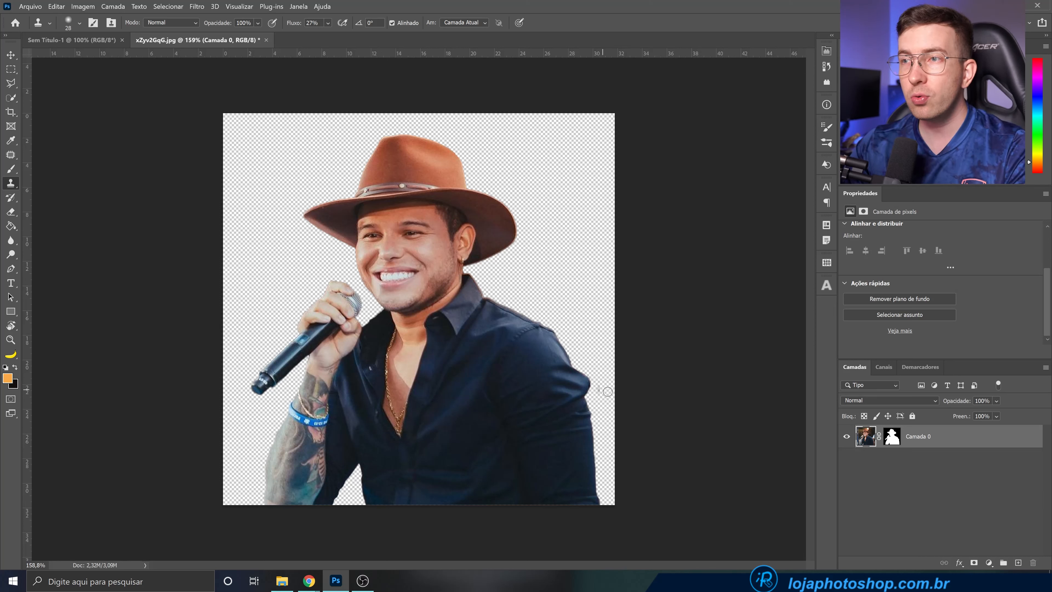
Copy the retouched singer cutout into the blank Sem Título-1 document, accepting the color profile conversion
key("ctrl+c")
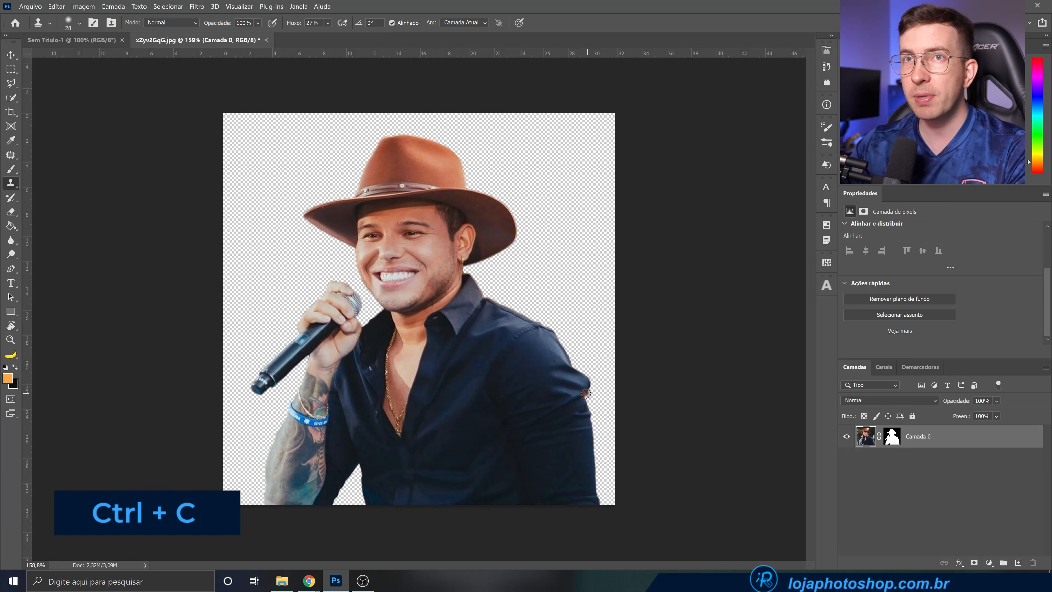
left_click(86, 41)
key("ctrl+v")
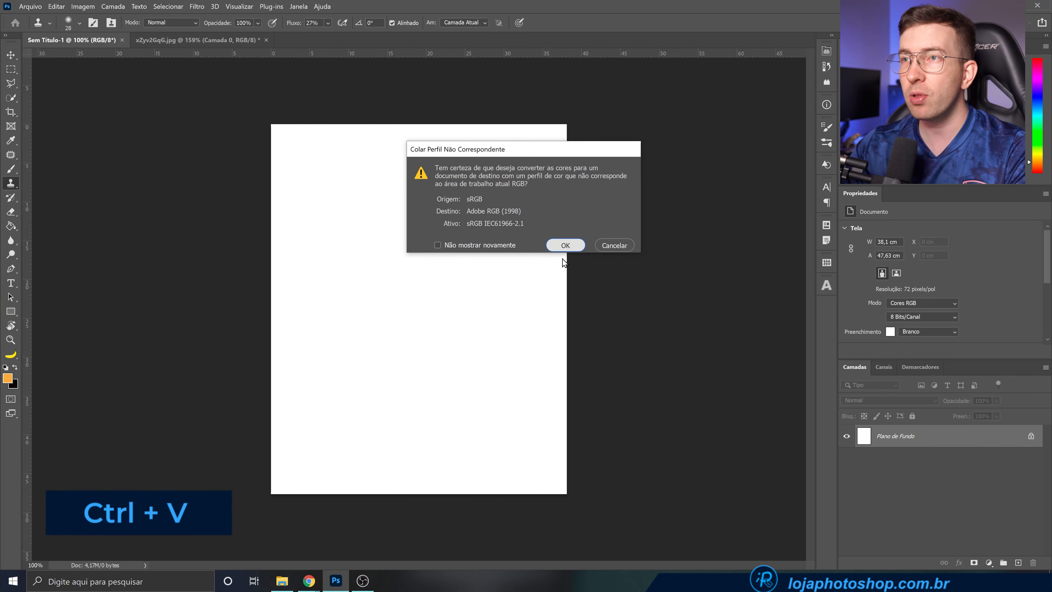
left_click(564, 245)
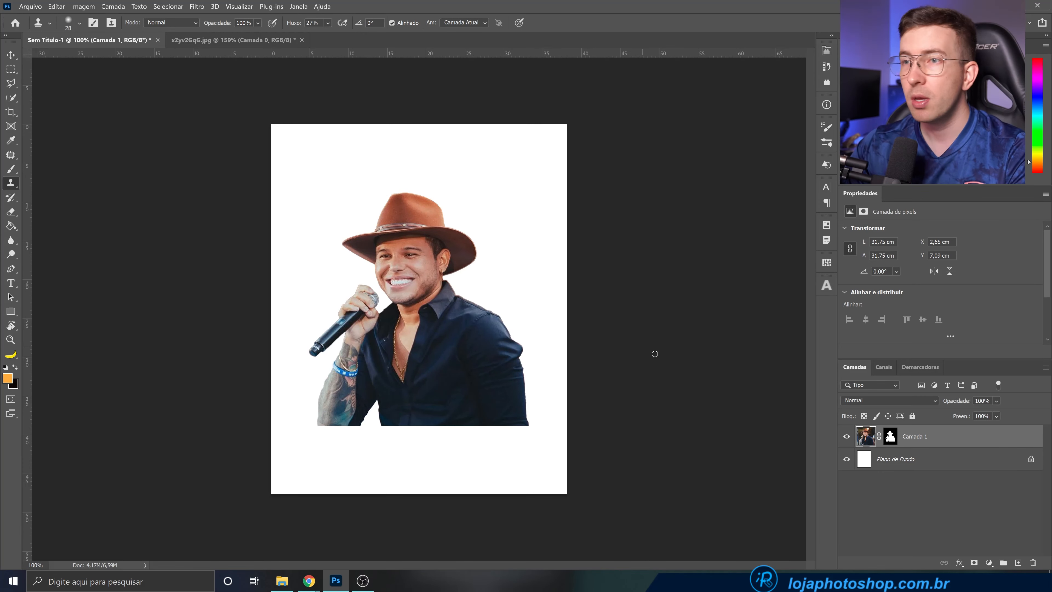
Add a gradient fill layer directly above Plano de Fundo, behind the singer
left_click(958, 464)
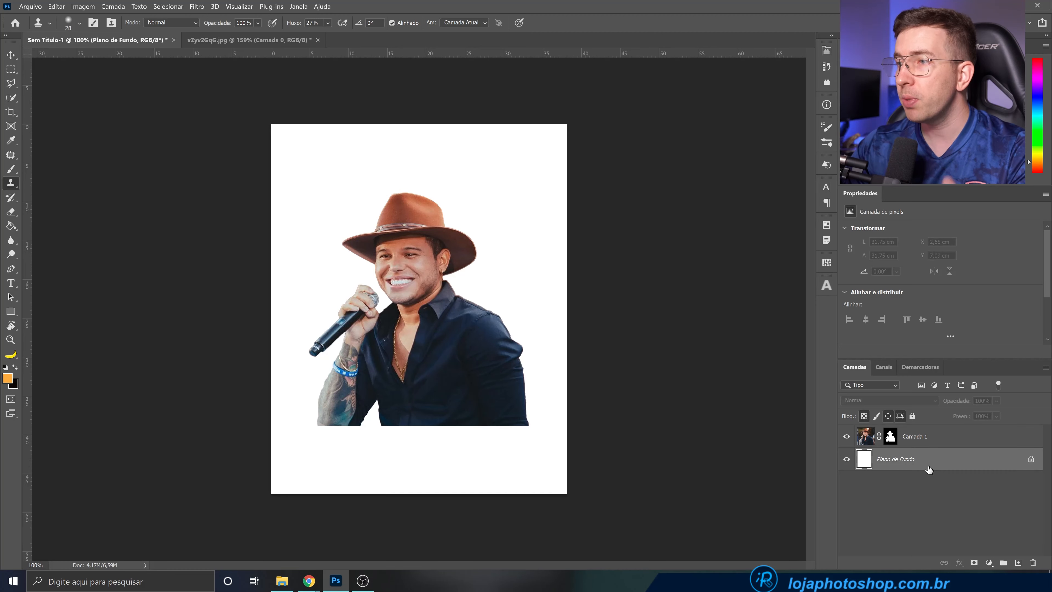
left_click(991, 563)
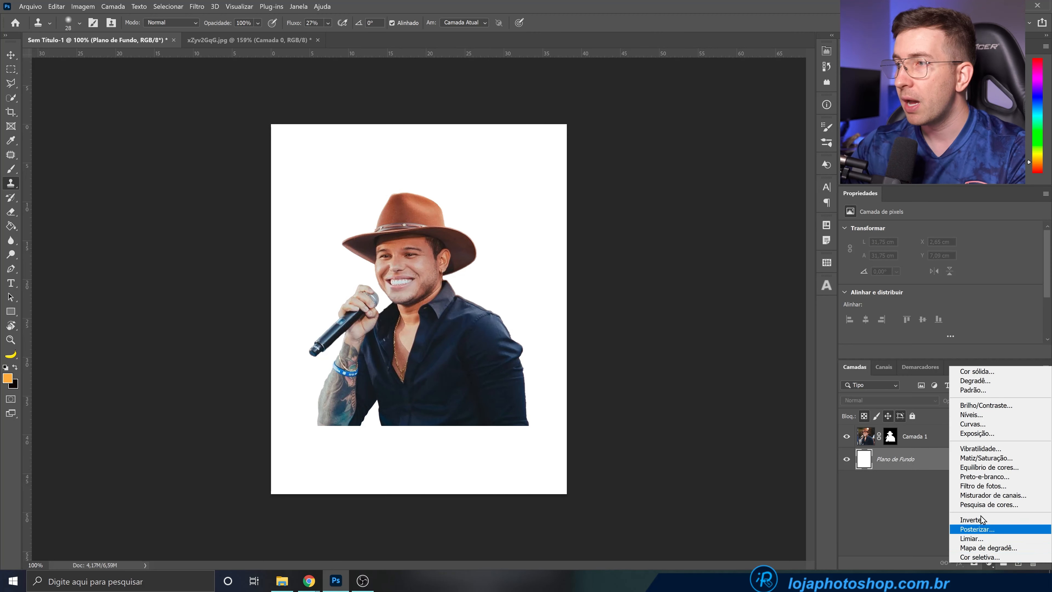
left_click(976, 381)
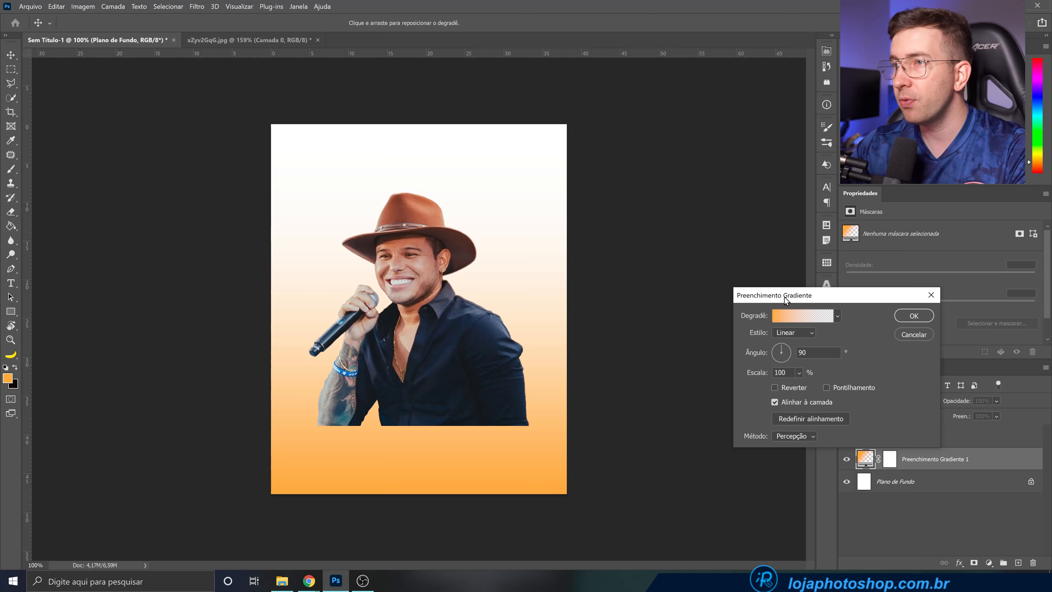
Set the gradient's start color to dark navy #1c1f26 sampled from the shirt and raise its transparent end to 100% opacity
left_click_drag(786, 300, 691, 300)
left_click(704, 316)
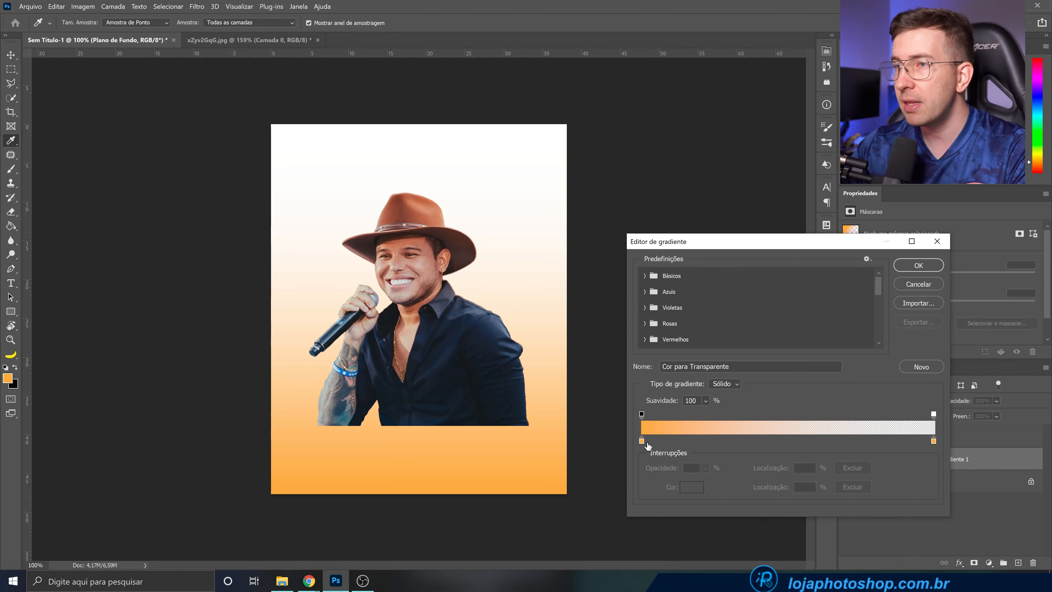
left_click(642, 441)
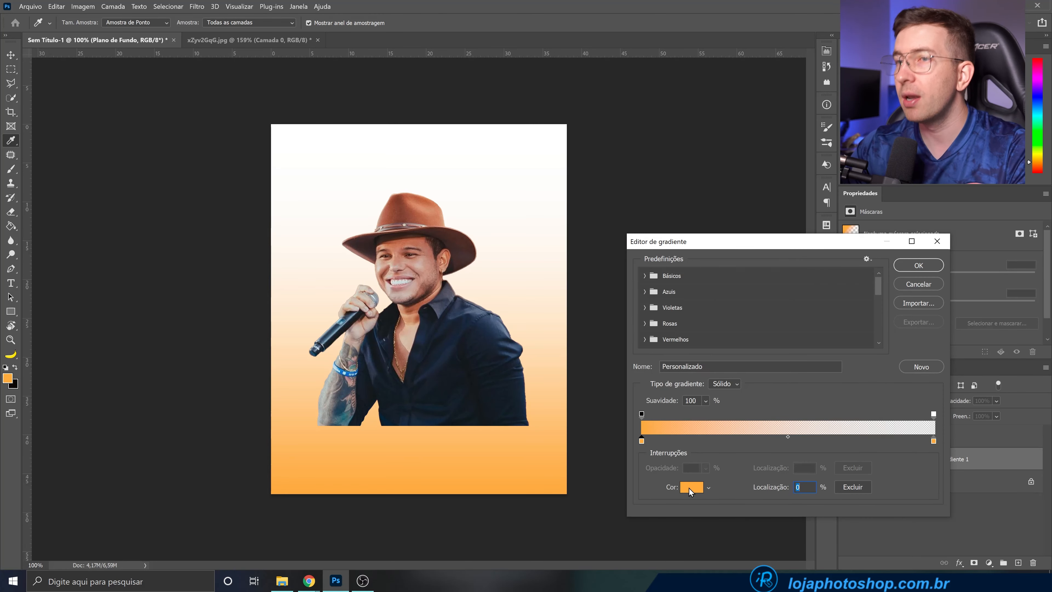
left_click(688, 488)
left_click(439, 403)
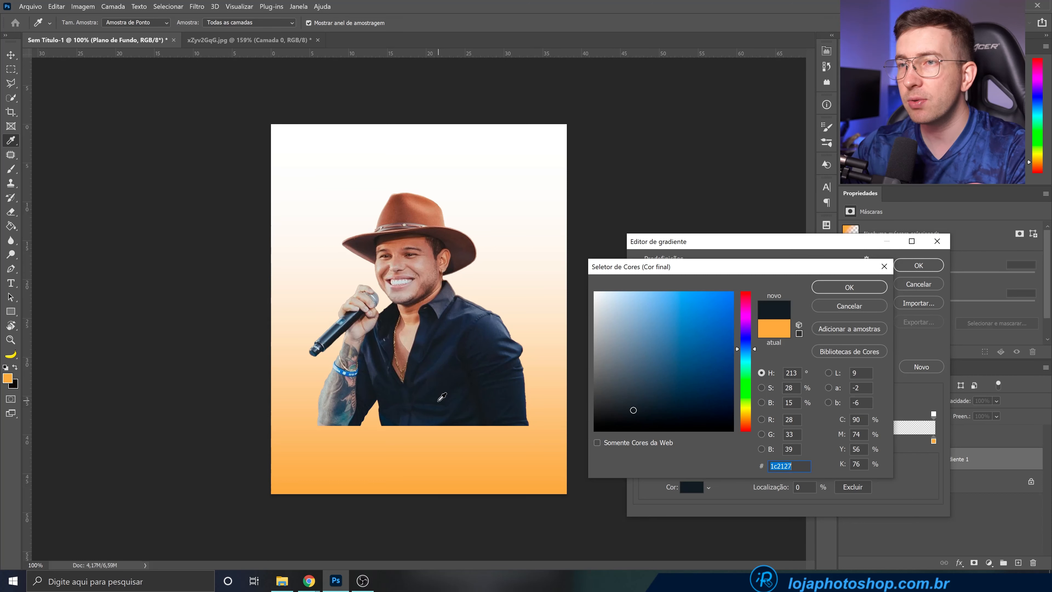
left_click(442, 406)
left_click_drag(458, 413, 469, 400)
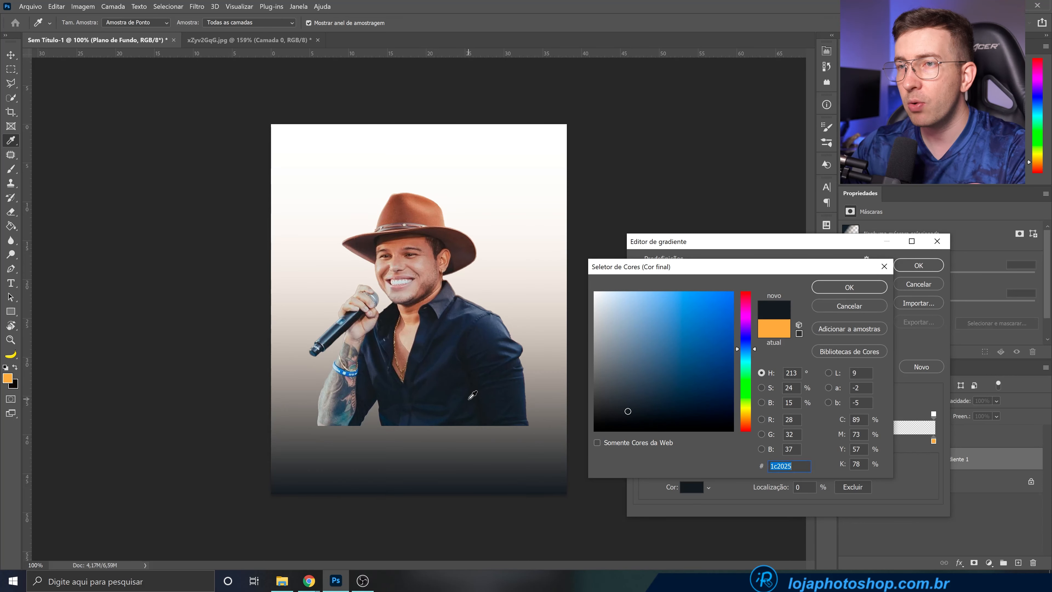
left_click(469, 398)
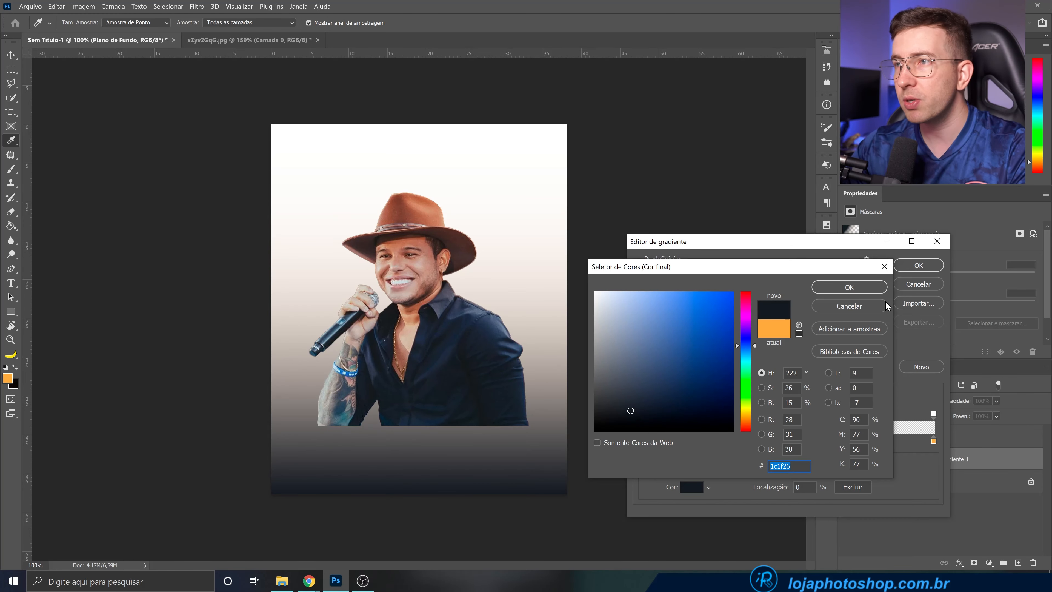
left_click(865, 289)
left_click(933, 413)
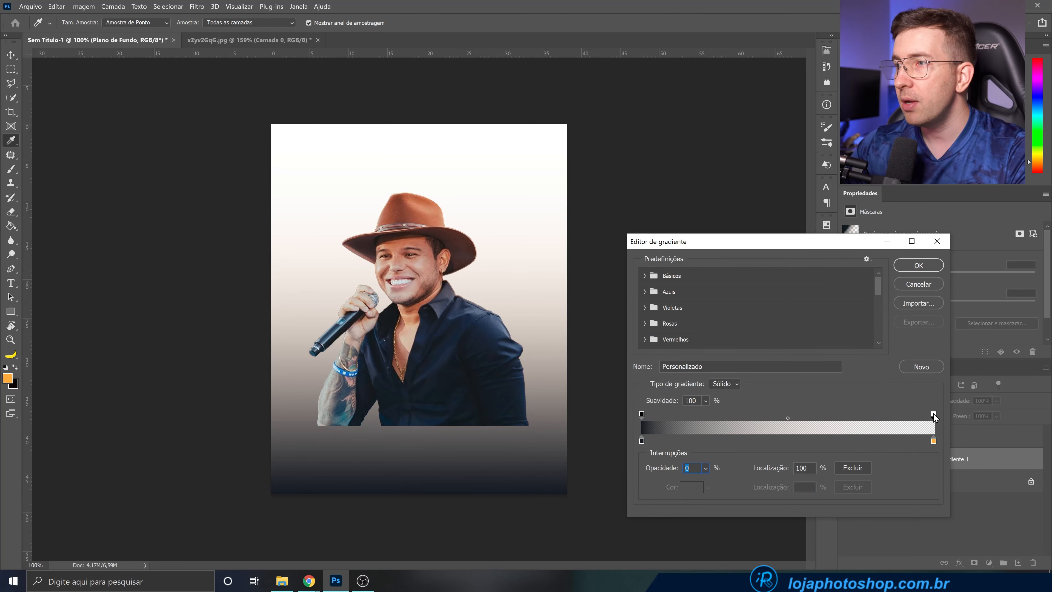
left_click_drag(667, 467, 797, 461)
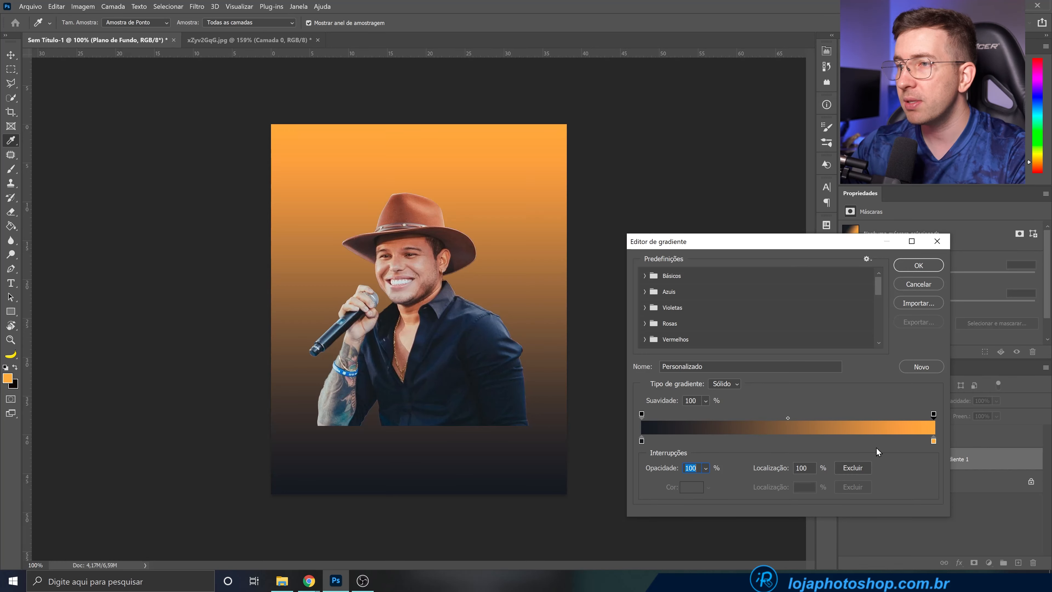
Set the gradient's end color to slate blue #39445d sampled from the shirt and accept the gradient fill at 90°
left_click(934, 441)
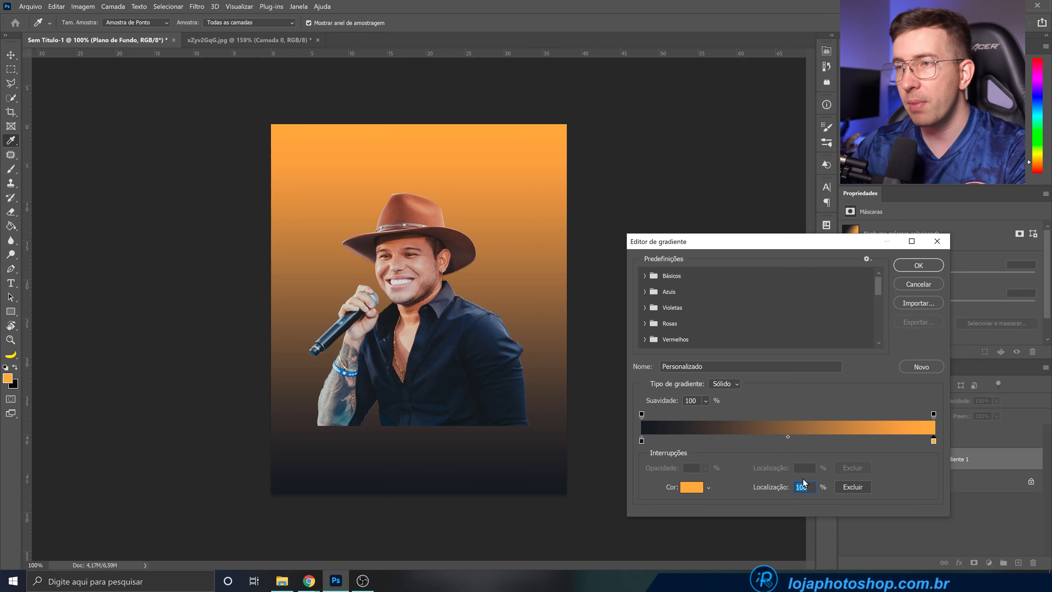
left_click(692, 491)
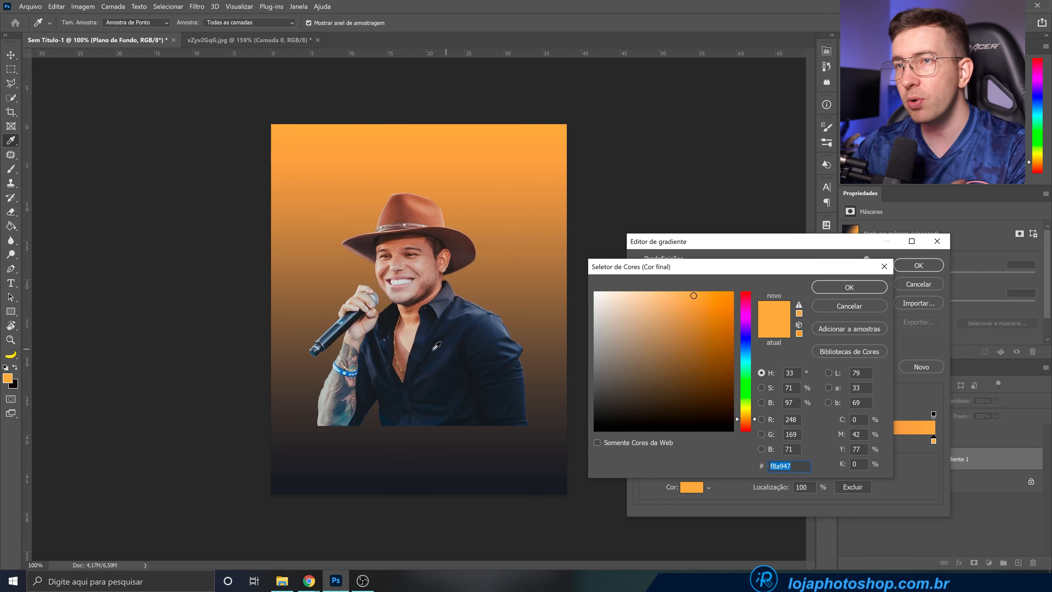
left_click(440, 361)
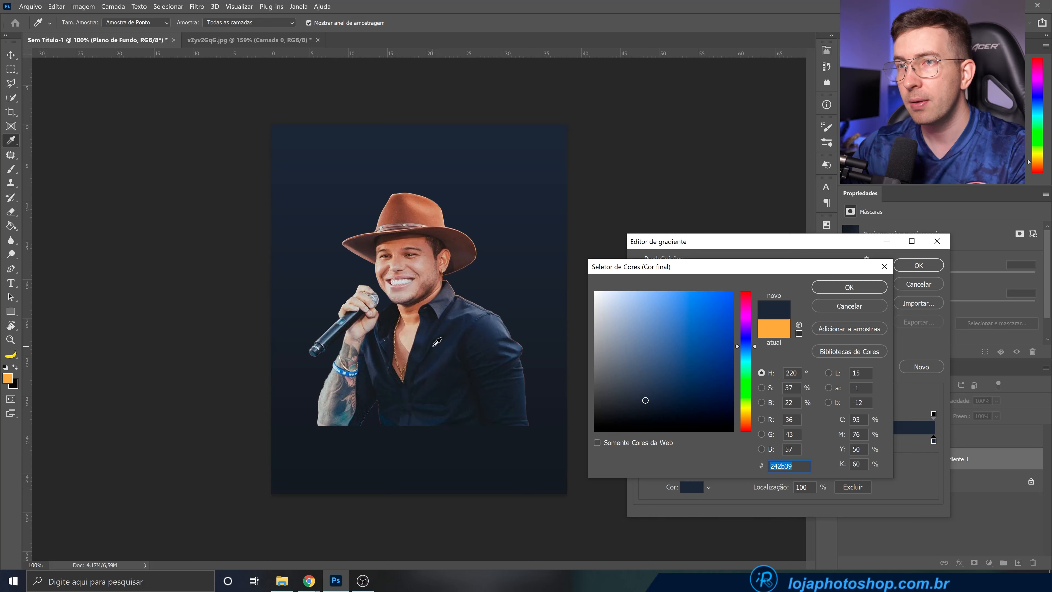
left_click(483, 321)
left_click(494, 319)
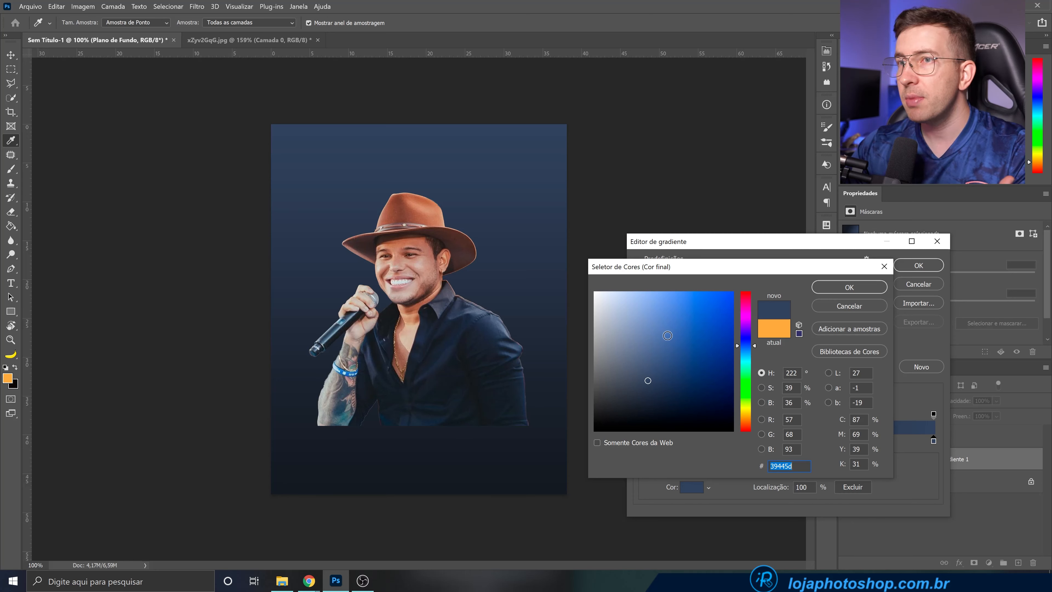
left_click(834, 289)
left_click(925, 265)
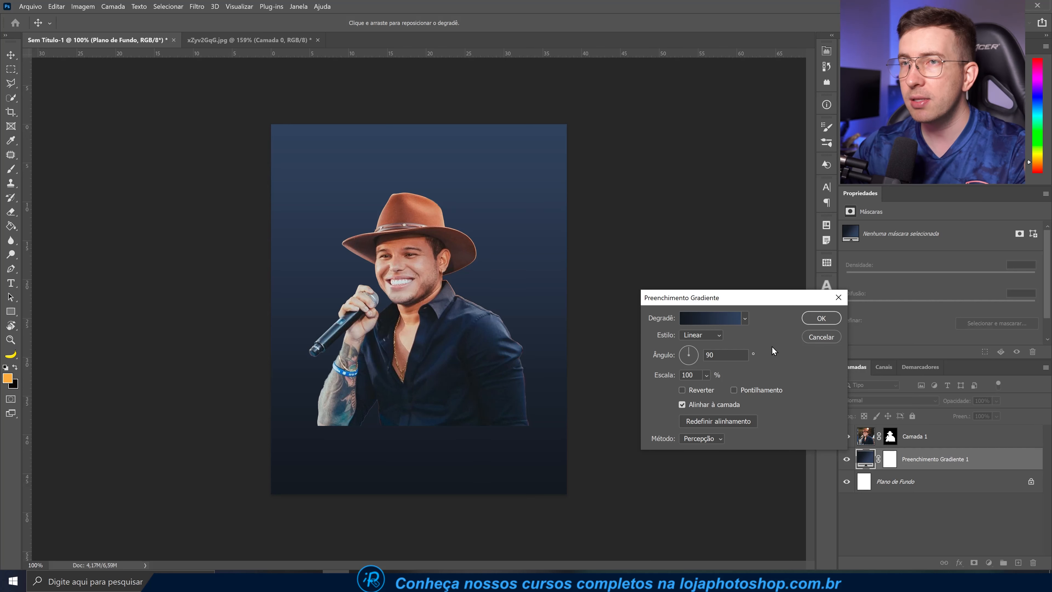
left_click(693, 360)
left_click_drag(692, 361, 689, 353)
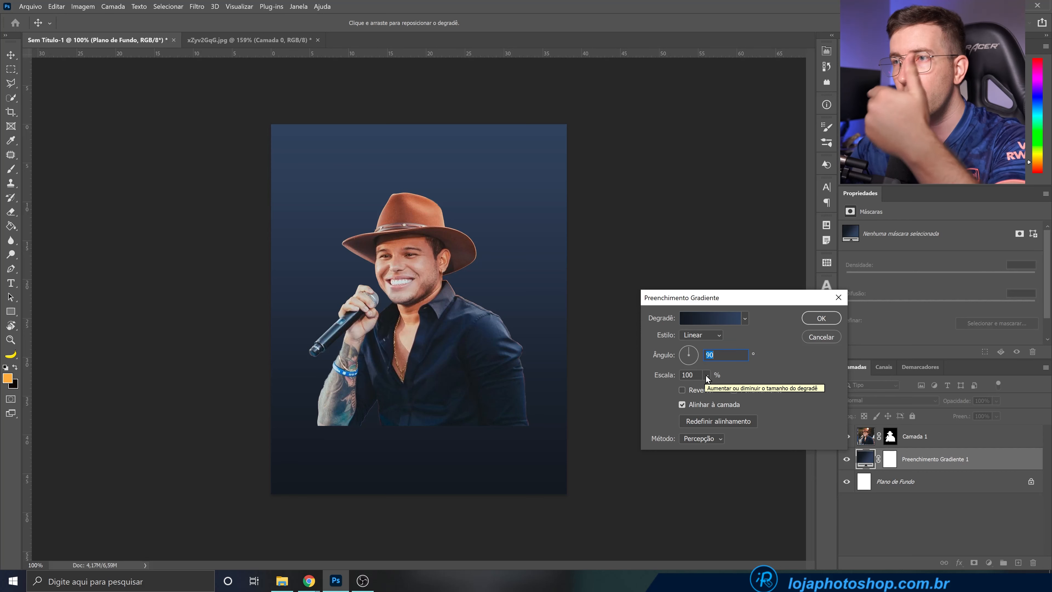
left_click(820, 319)
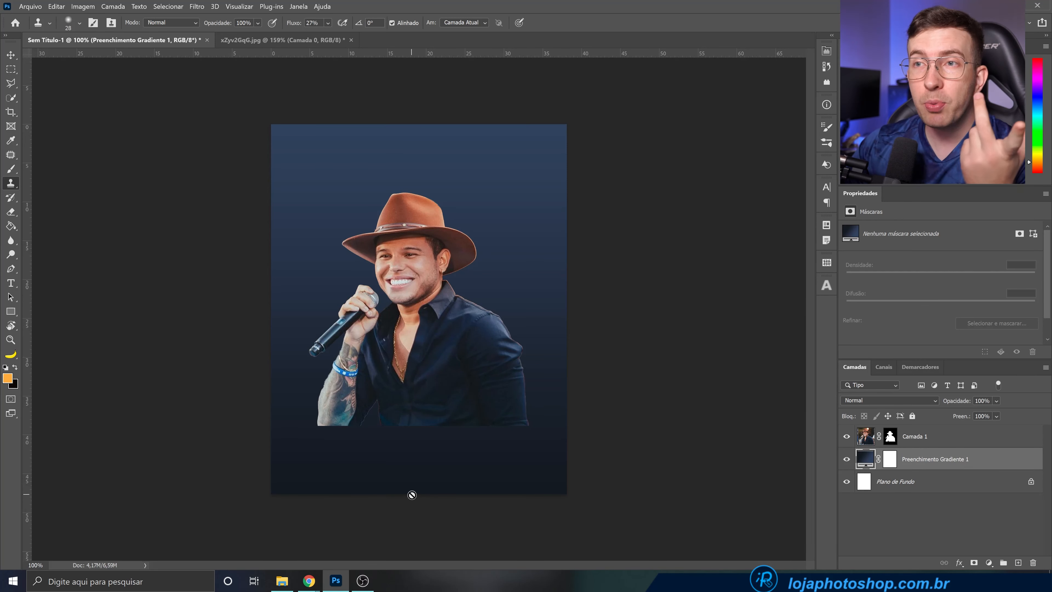
Place the speedboat-6639122 photo from the SOCIAL MEDIA SHOW NOVA MUSICA folder behind the singer, scaled to 57% at the canvas's upper left
left_click(289, 585)
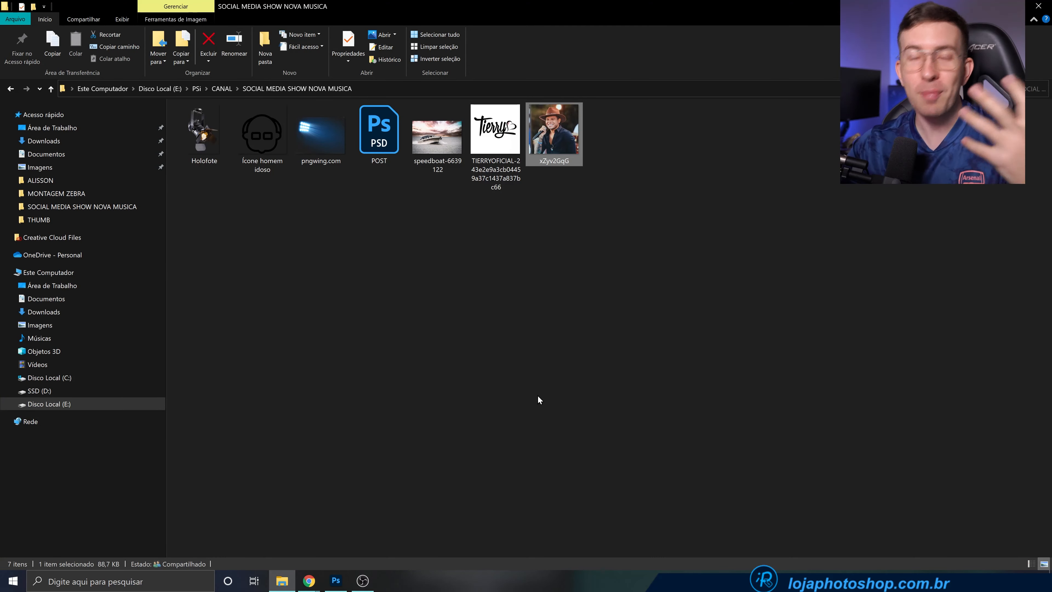
left_click(448, 159)
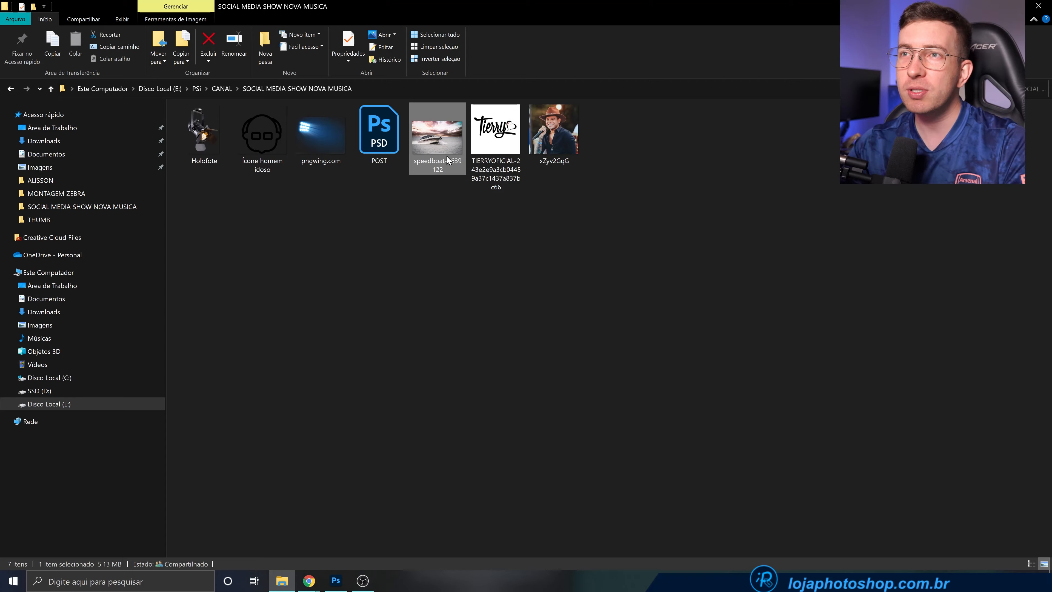
double_click(446, 154)
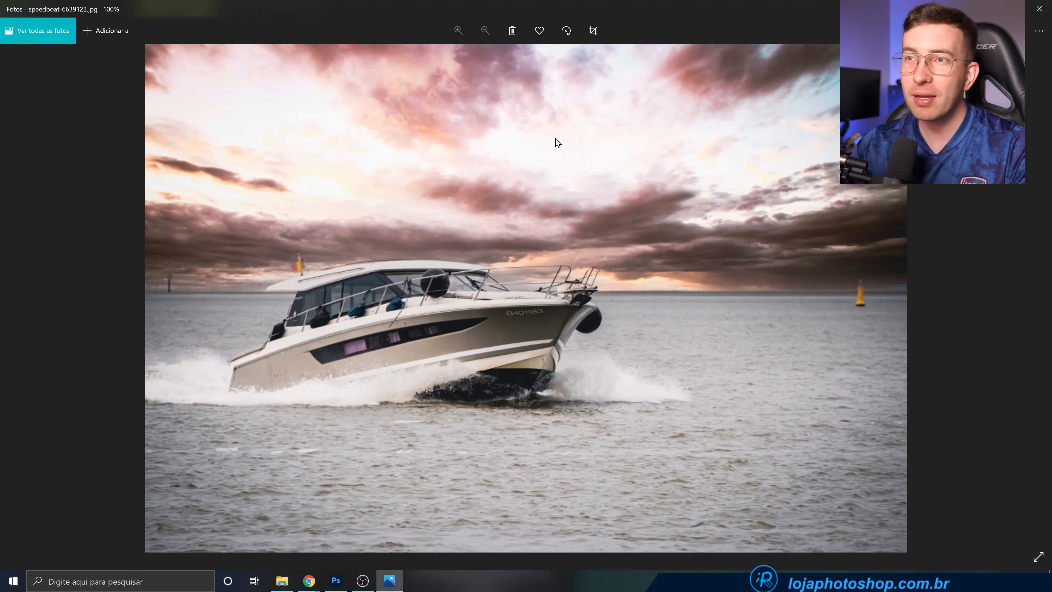
left_click(1031, 5)
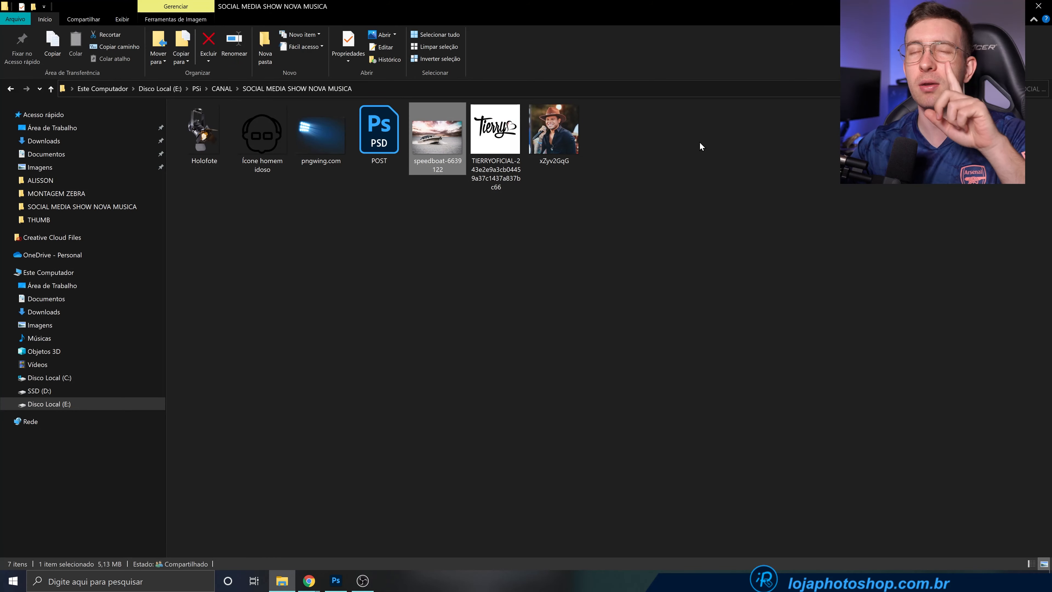
left_click_drag(446, 143, 357, 246)
left_click_drag(505, 148, 443, 168)
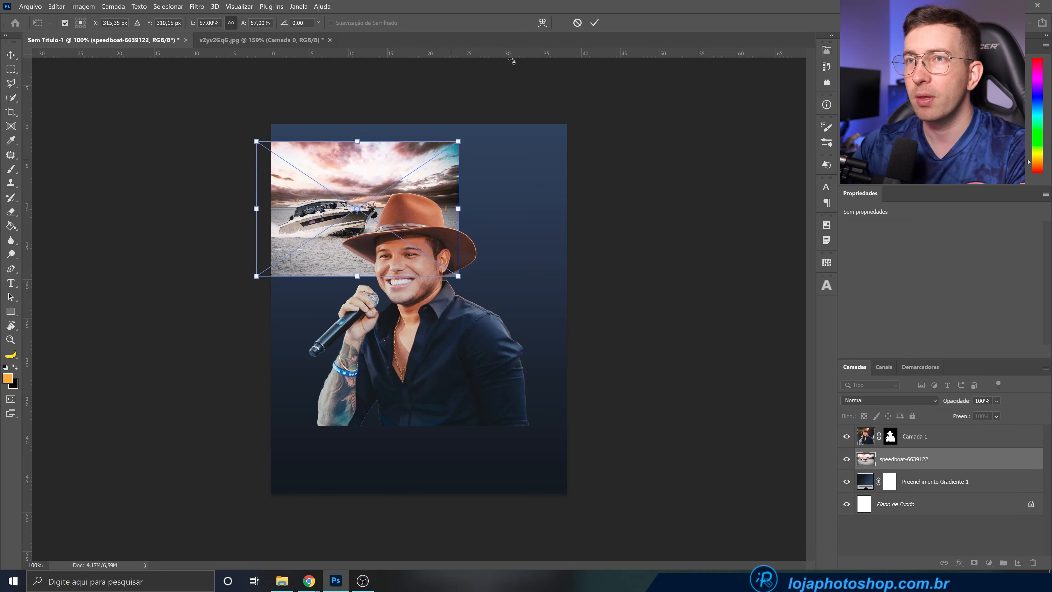
left_click(594, 23)
Rasterize the speedboat-6639122 layer
key("s")
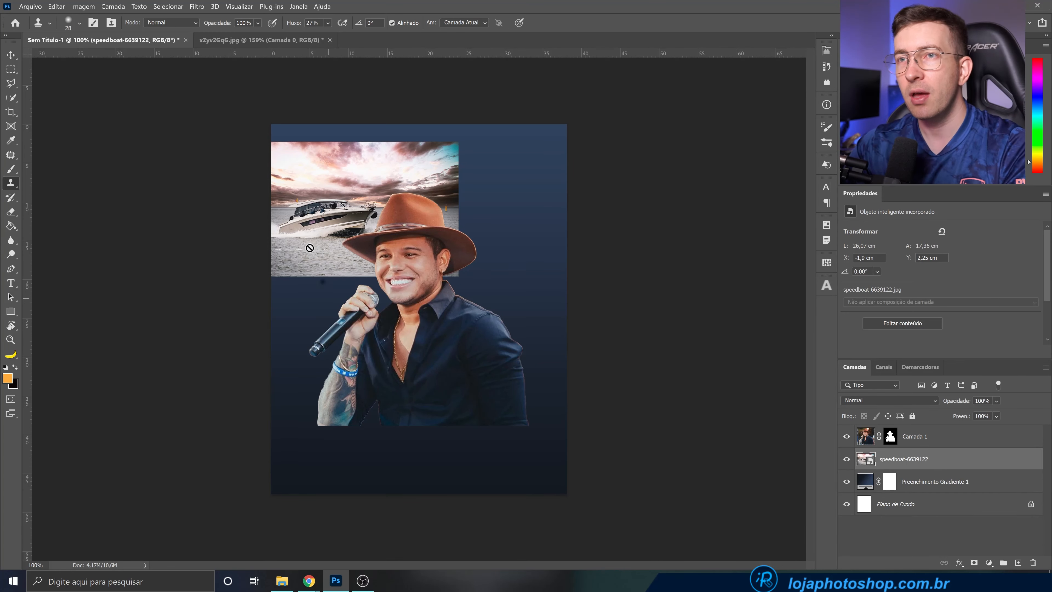
key("ctrl+plus")
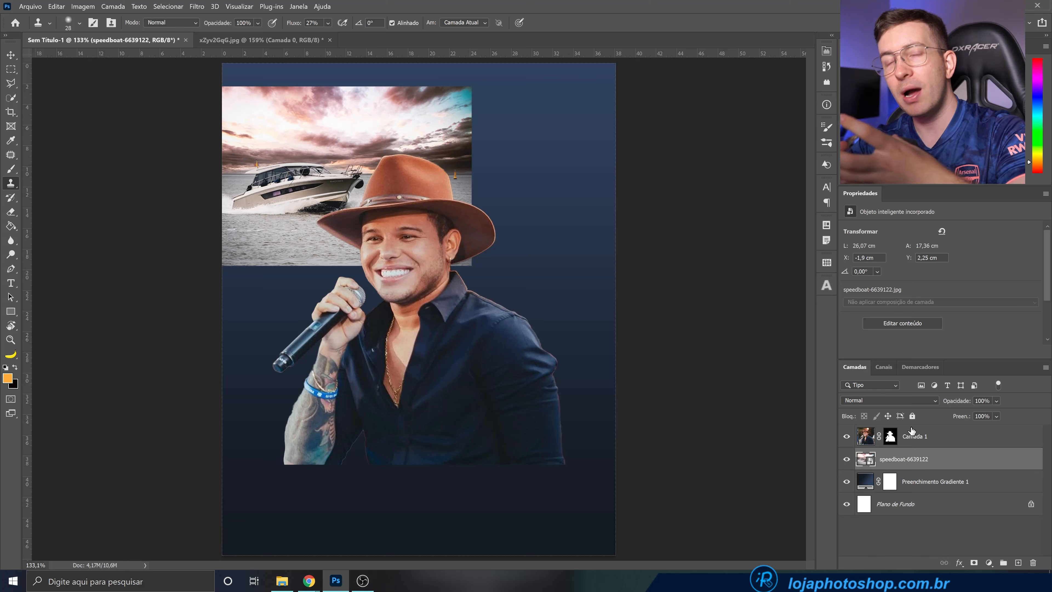
right_click(929, 459)
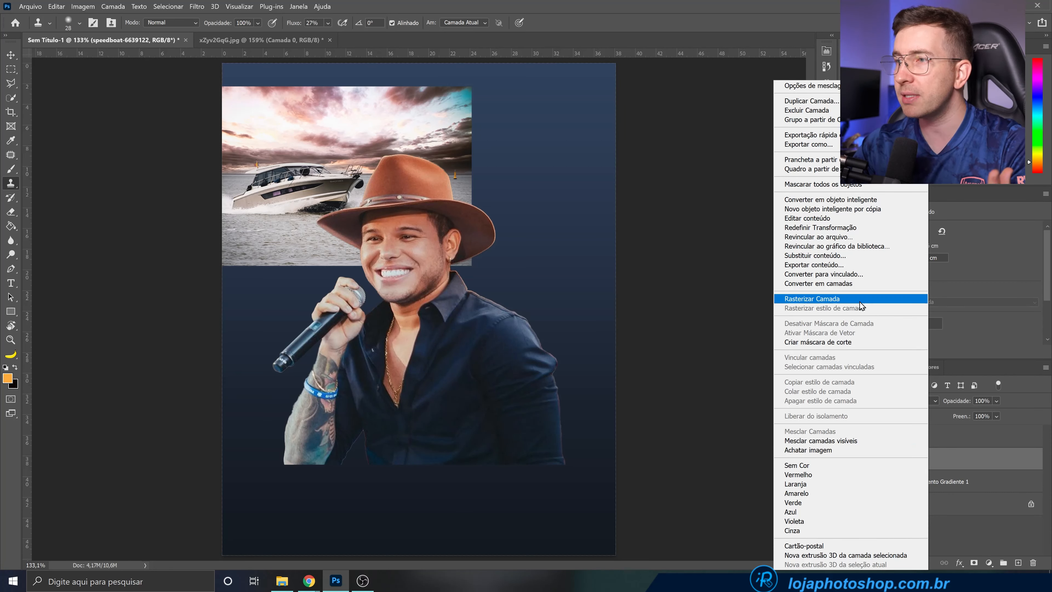
left_click(888, 298)
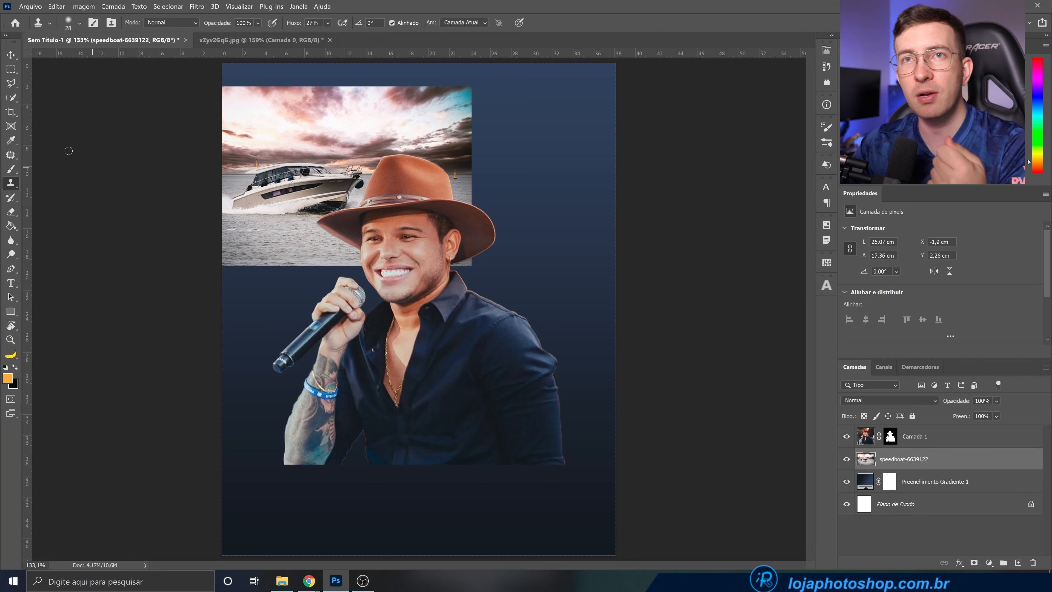
Extend the water below the boat photo with a content-aware fill over a rectangular selection about 24 x 9.2 cm
left_click(12, 72)
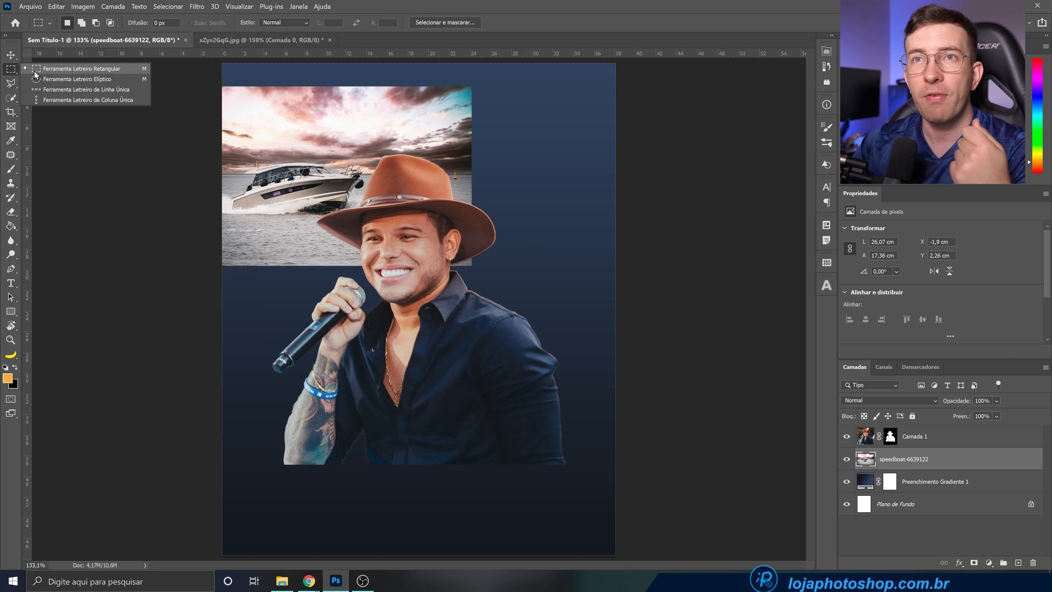
left_click(62, 69)
left_click_drag(221, 260, 470, 355)
right_click(261, 291)
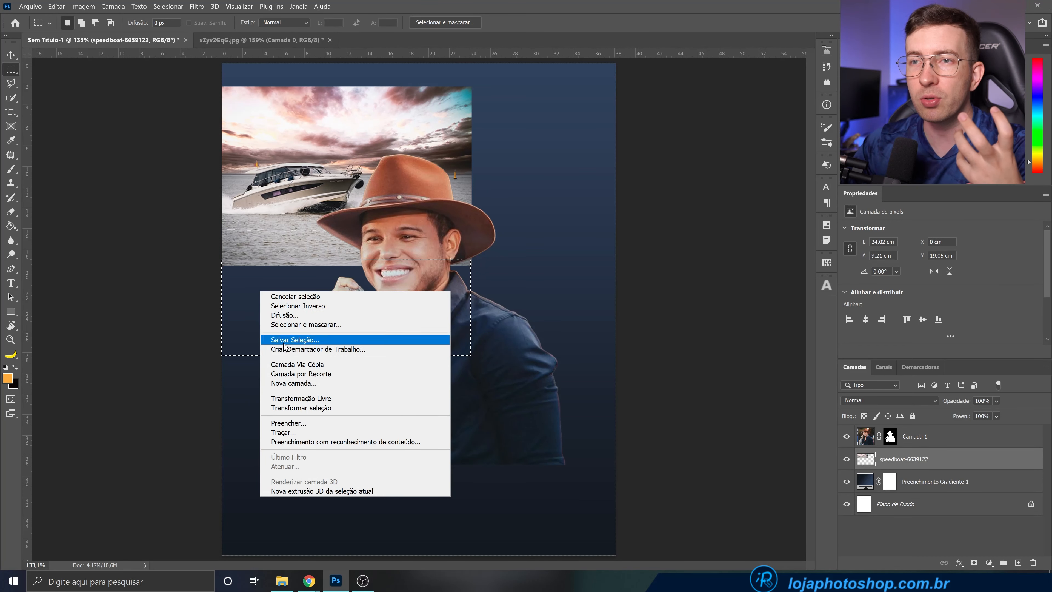
left_click(306, 423)
key("Return")
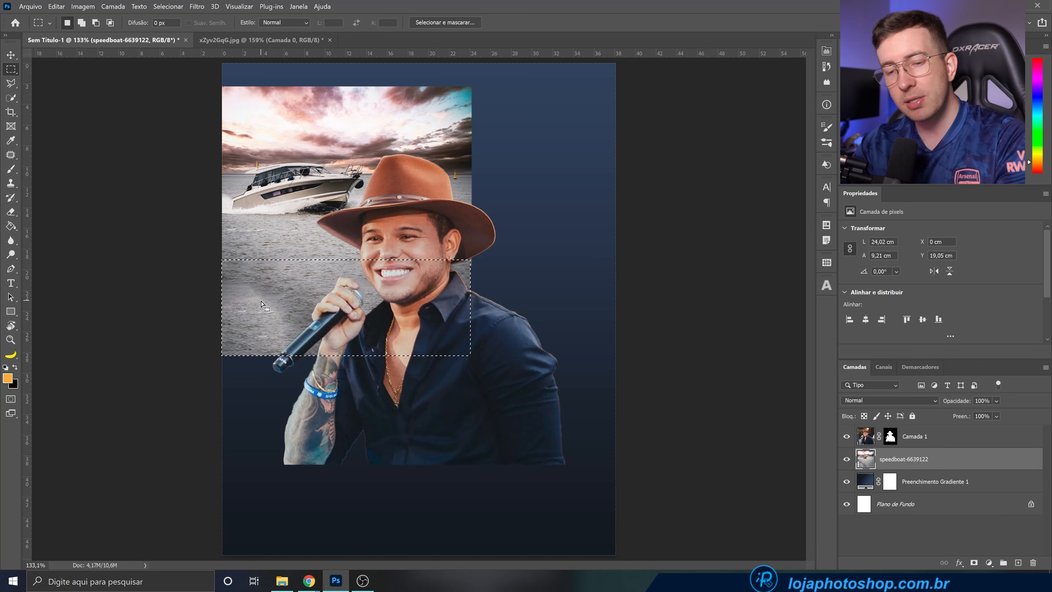
key("ctrl+d")
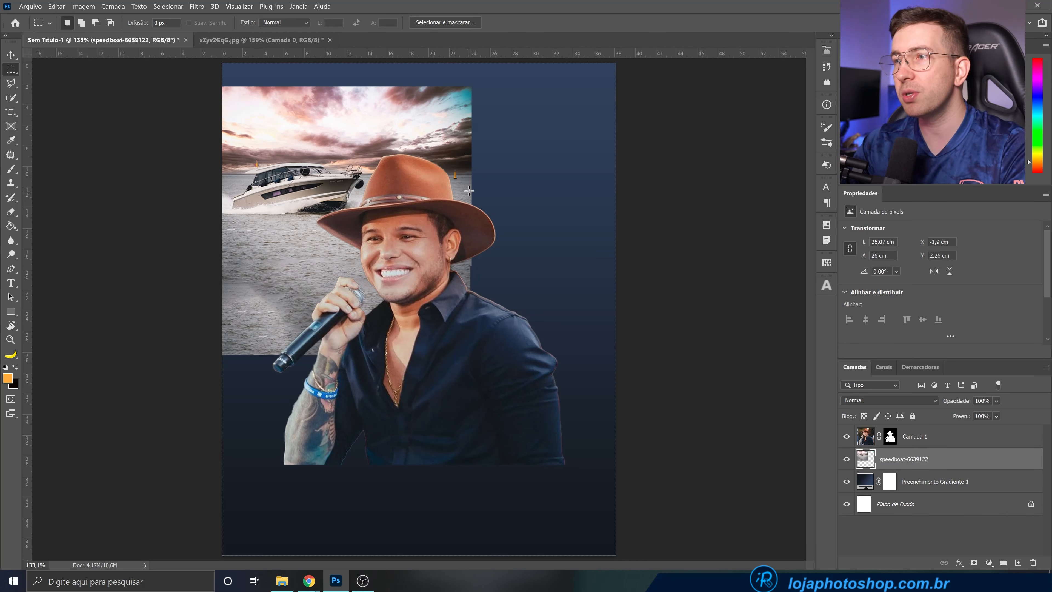
Extend the sky up to the canvas's top edge with a content-aware fill over a selection about 27.4 x 3.6 cm
left_click_drag(219, 99, 505, 53)
right_click(441, 77)
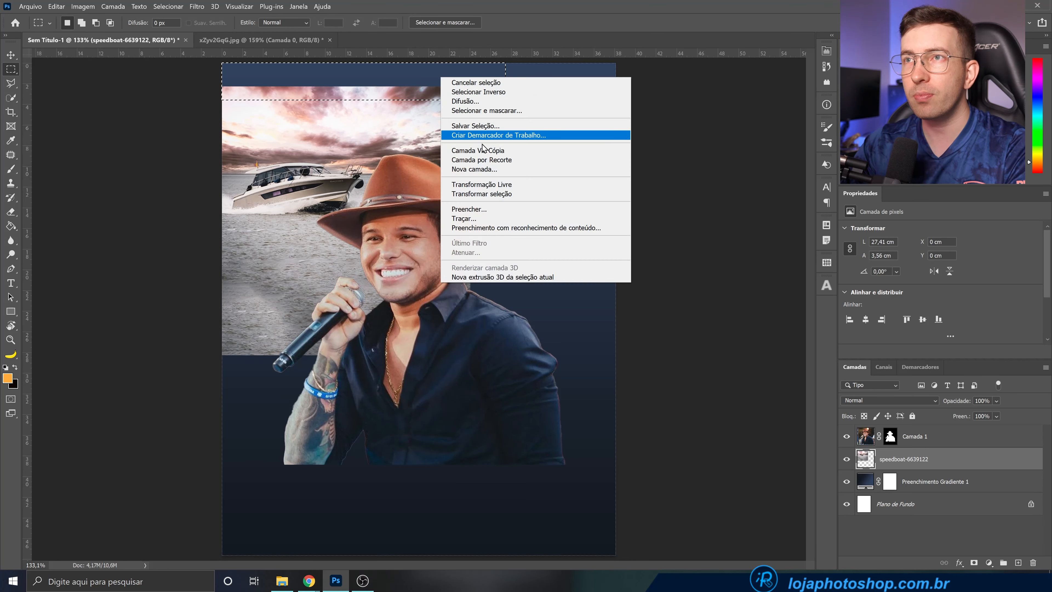
left_click(499, 210)
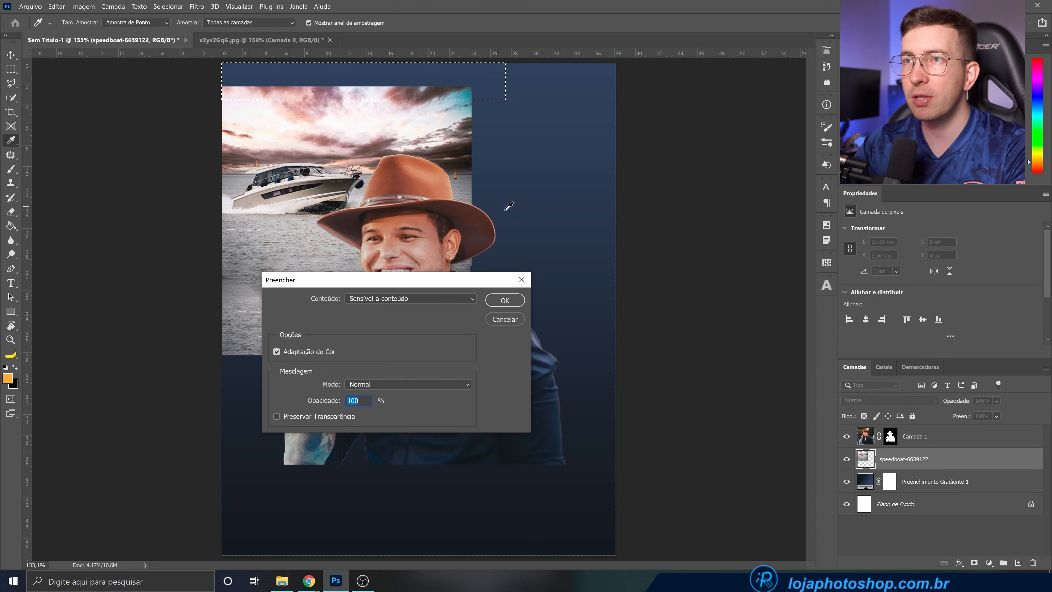
left_click(492, 304)
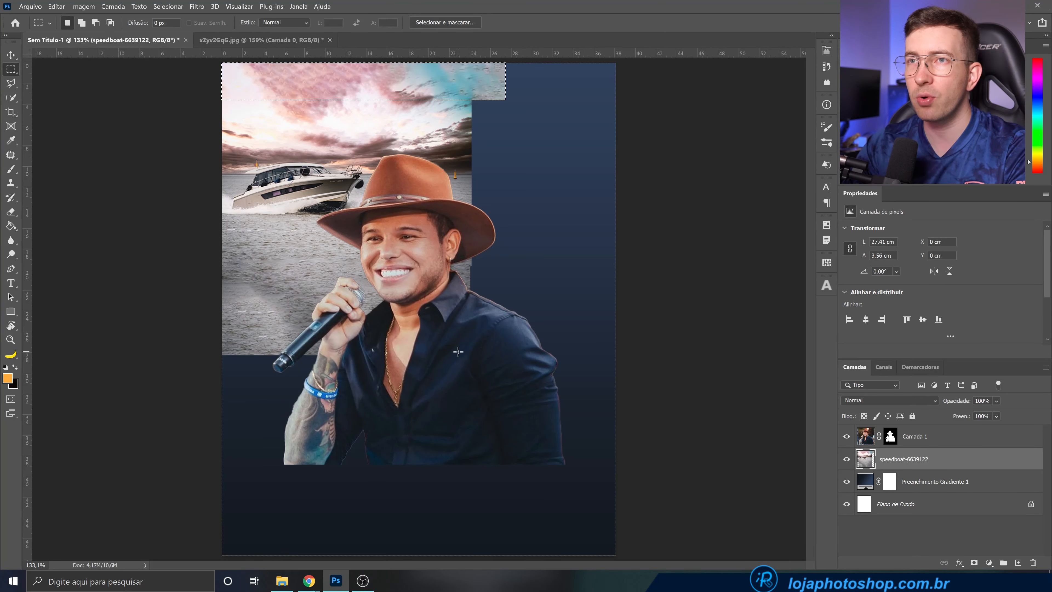
key("ctrl+d")
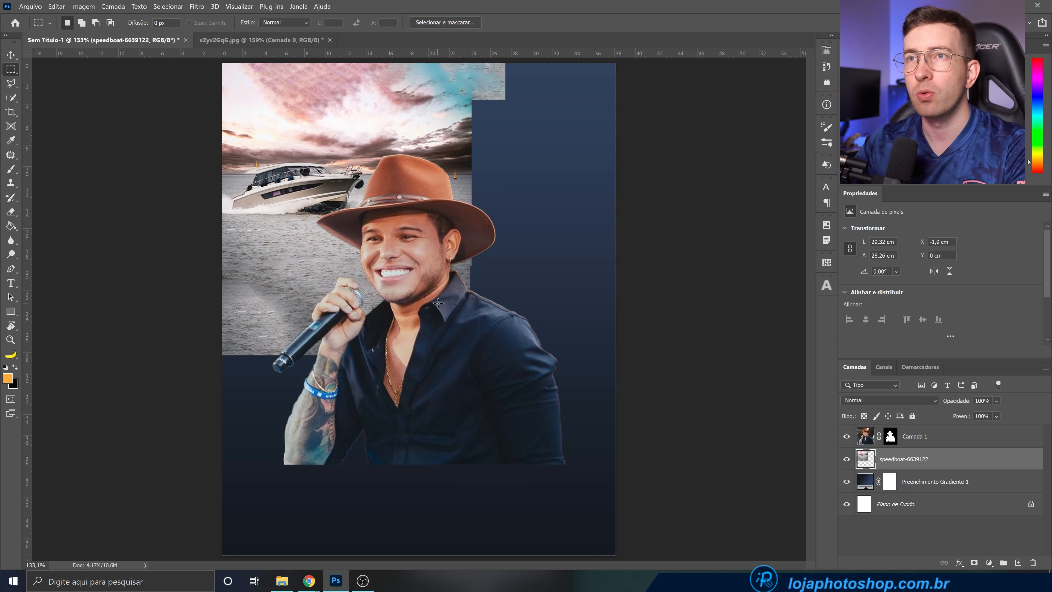
Extend the boat photo's right side with a content-aware fill over a selection about 7.2 x 25.7 cm
left_click_drag(469, 100, 544, 365)
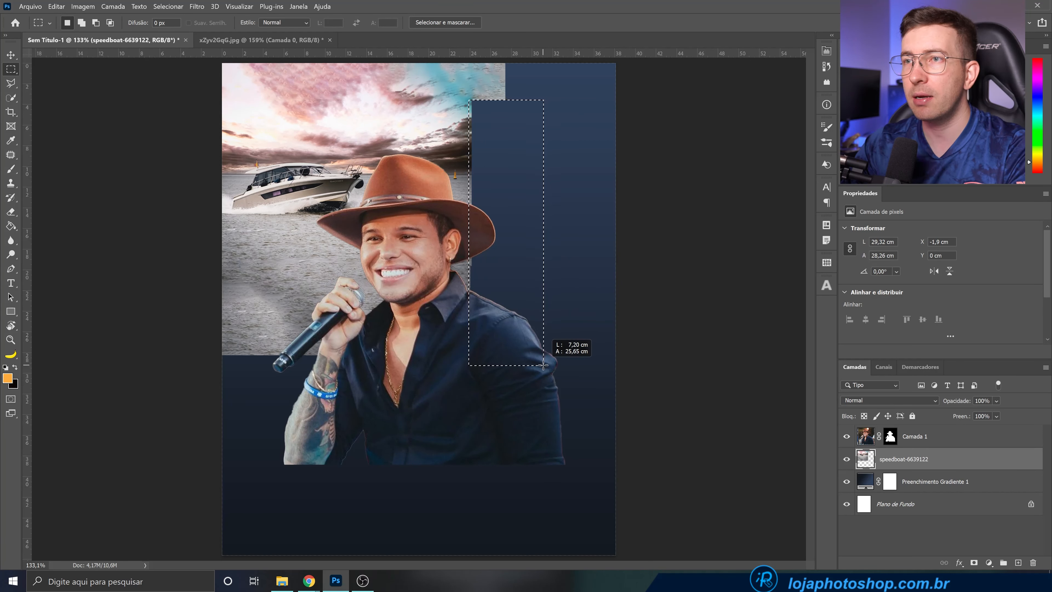
right_click(509, 257)
left_click(536, 388)
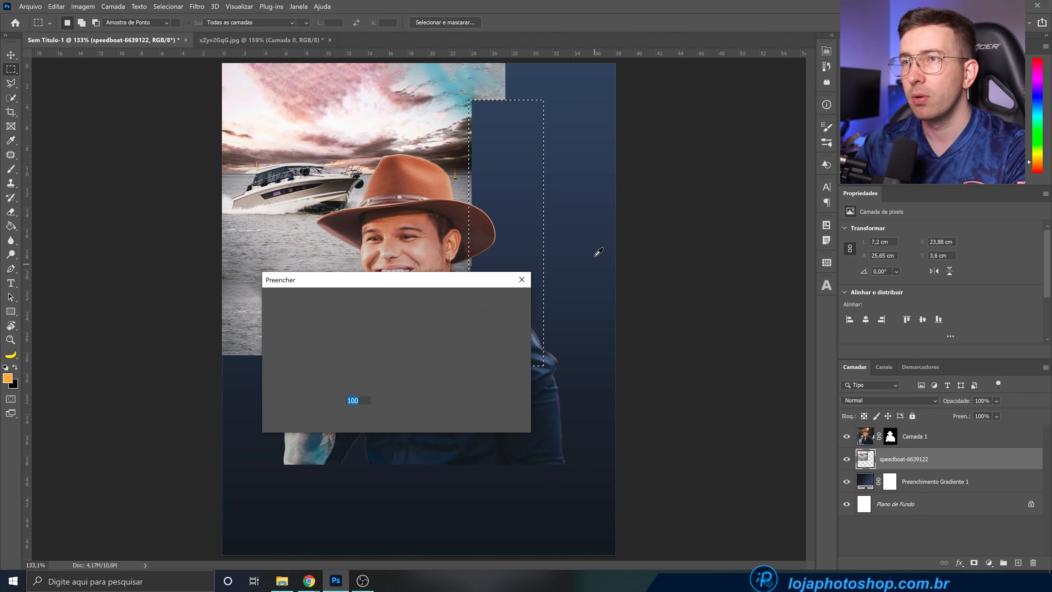
left_click(507, 302)
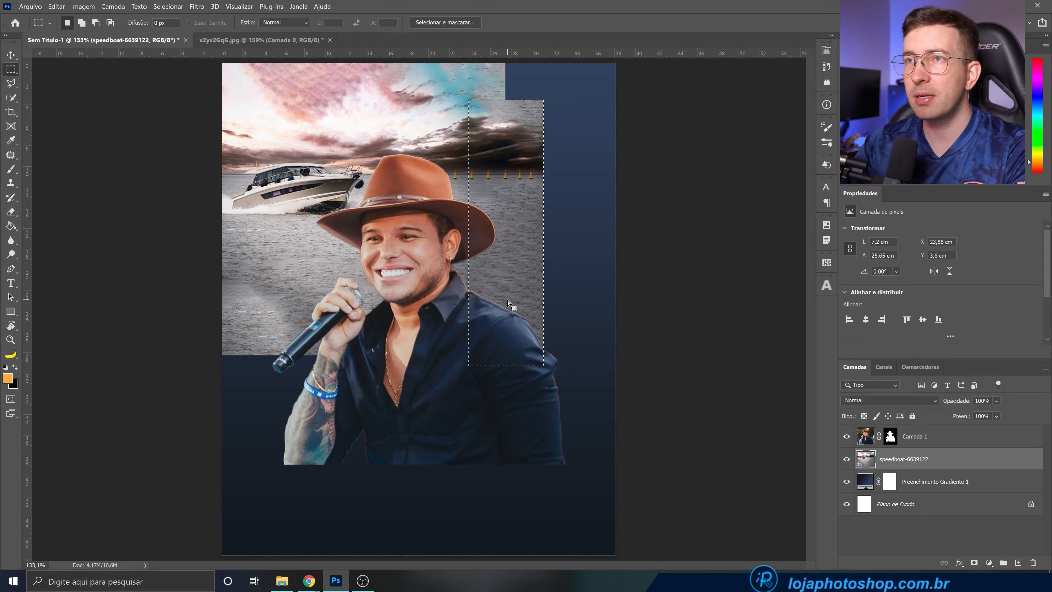
key("ctrl+d")
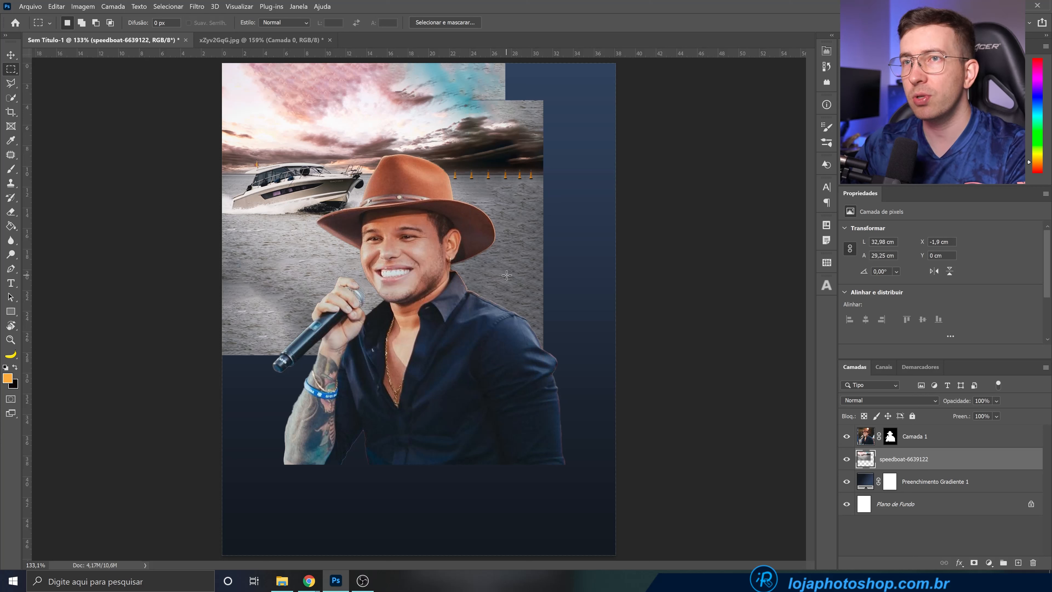
Add a layer mask to the speedboat layer and prepare a black 310 px brush with 12% flow
left_click(974, 562)
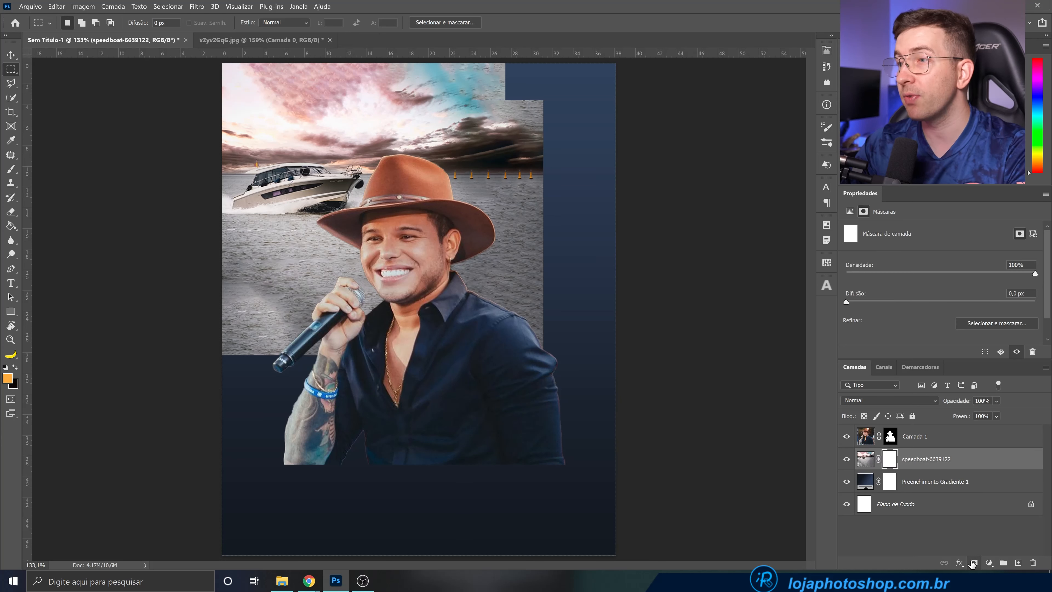
left_click(11, 168)
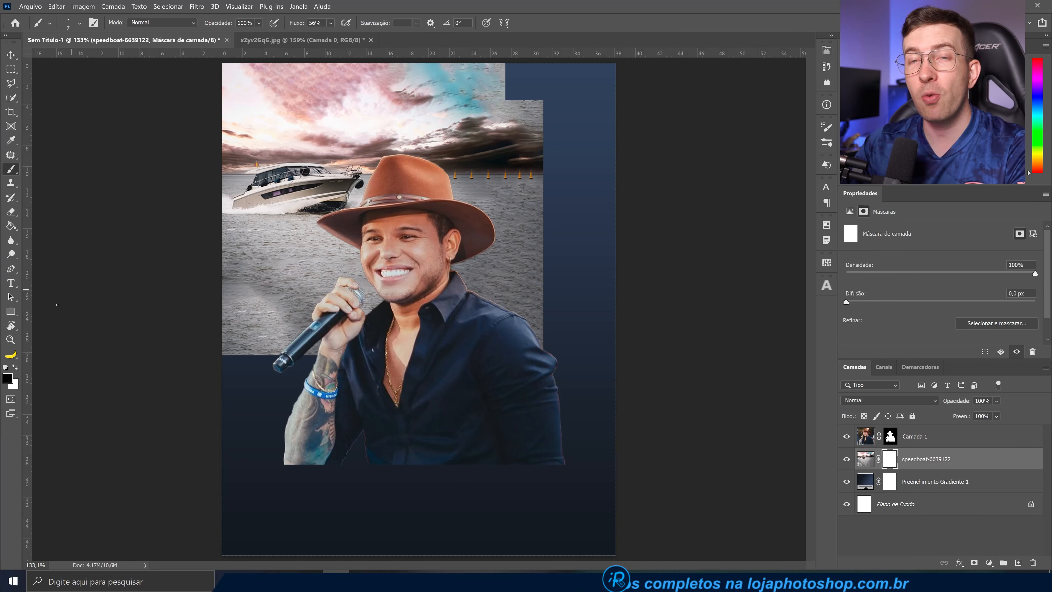
right_click(281, 271, "alt")
left_click_drag(293, 272, 397, 269)
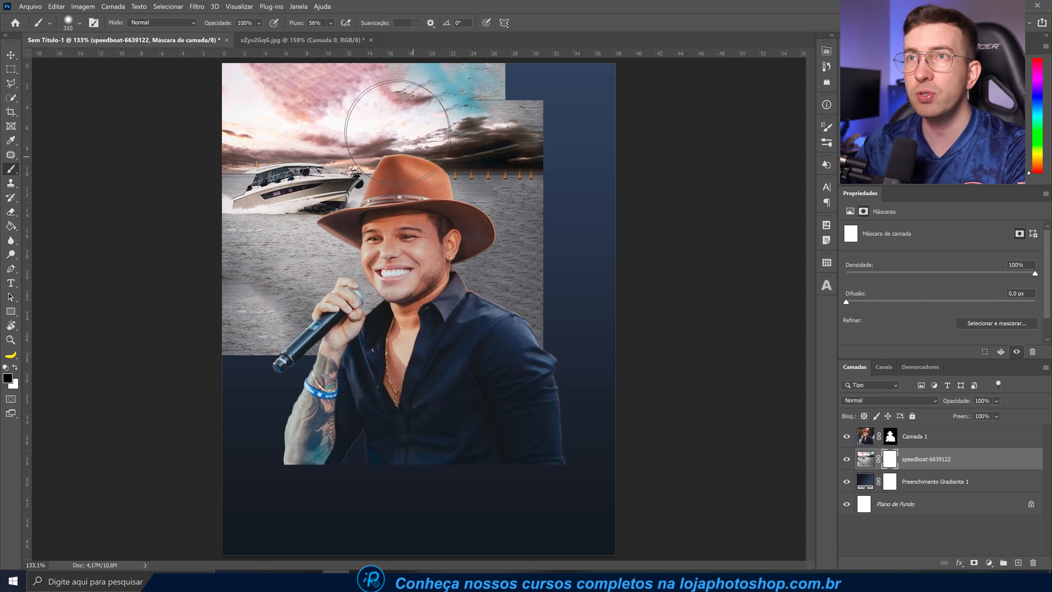
left_click(330, 23)
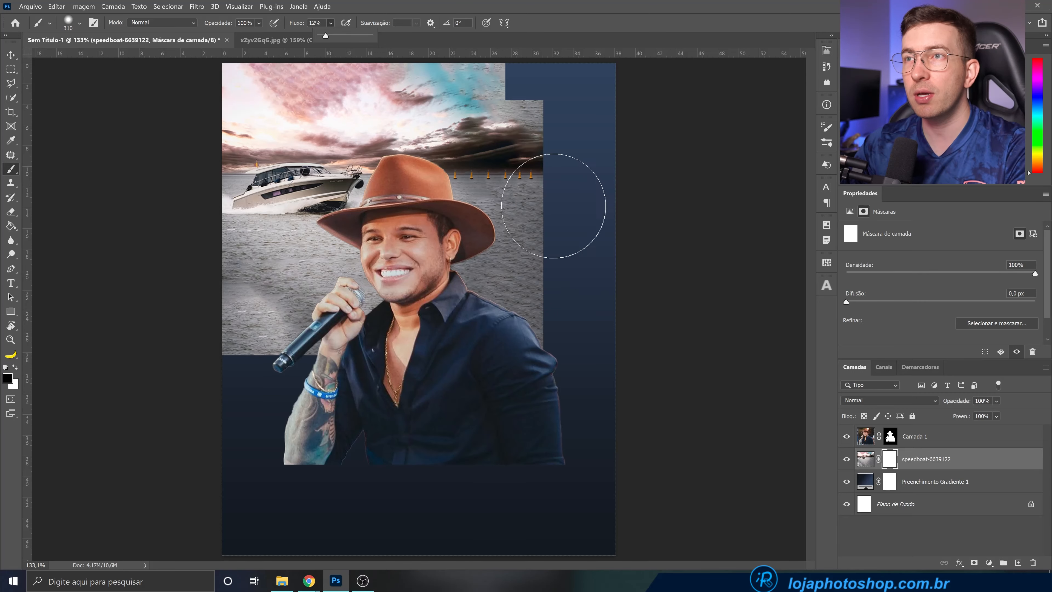
Enlarge the brush to 576 px and paint on the mask to fade the photo's lower and right edges into the gradient
mouse_move(236, 383)
left_mouse_down()
mouse_move(313, 378)
mouse_move(193, 376)
mouse_move(270, 365)
mouse_move(321, 379)
mouse_move(354, 359)
mouse_move(294, 383)
mouse_move(405, 369)
mouse_move(252, 394)
mouse_move(349, 364)
mouse_move(364, 344)
mouse_move(225, 365)
mouse_move(298, 355)
mouse_move(264, 360)
mouse_move(294, 318)
mouse_move(256, 373)
mouse_move(272, 382)
left_mouse_up()
right_click(355, 357, "alt")
left_click_drag(474, 380, 439, 401)
scroll(263, 230, "up", 5)
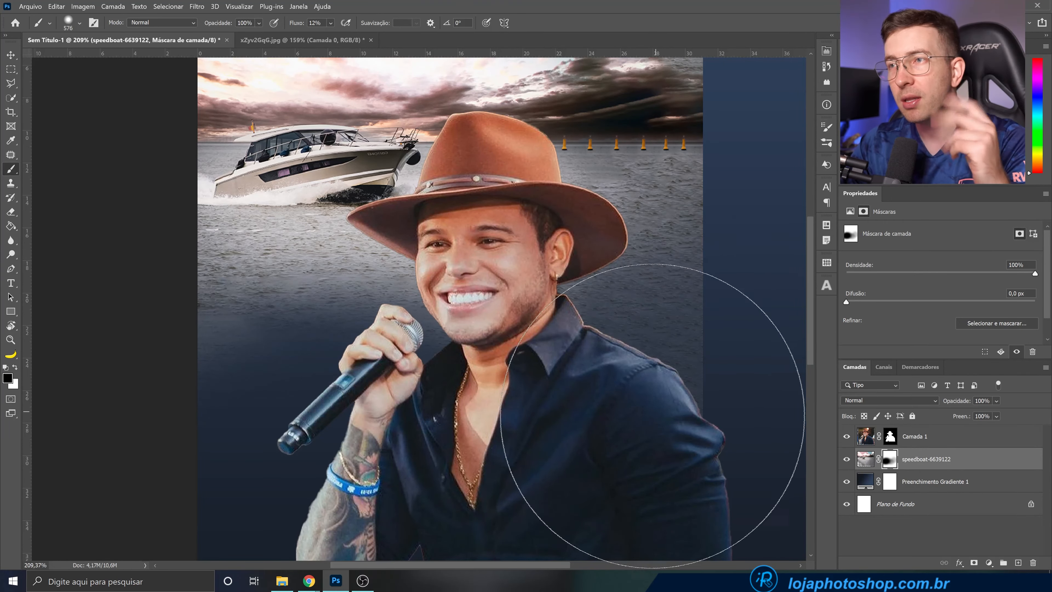
scroll(623, 362, "down", 4)
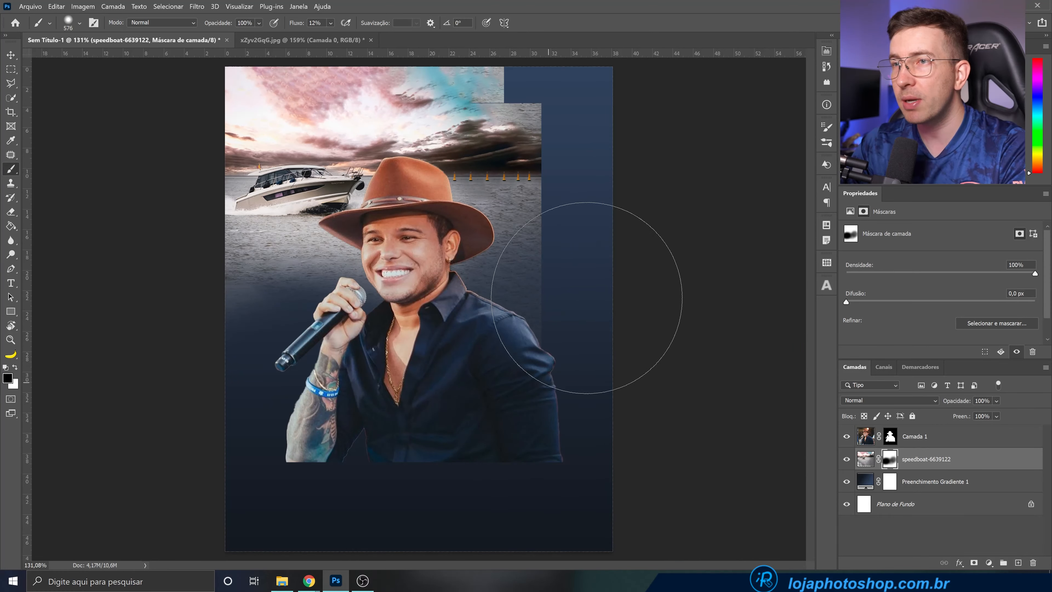
mouse_move(529, 25)
left_mouse_down()
mouse_move(606, 13)
mouse_move(481, 376)
left_mouse_up()
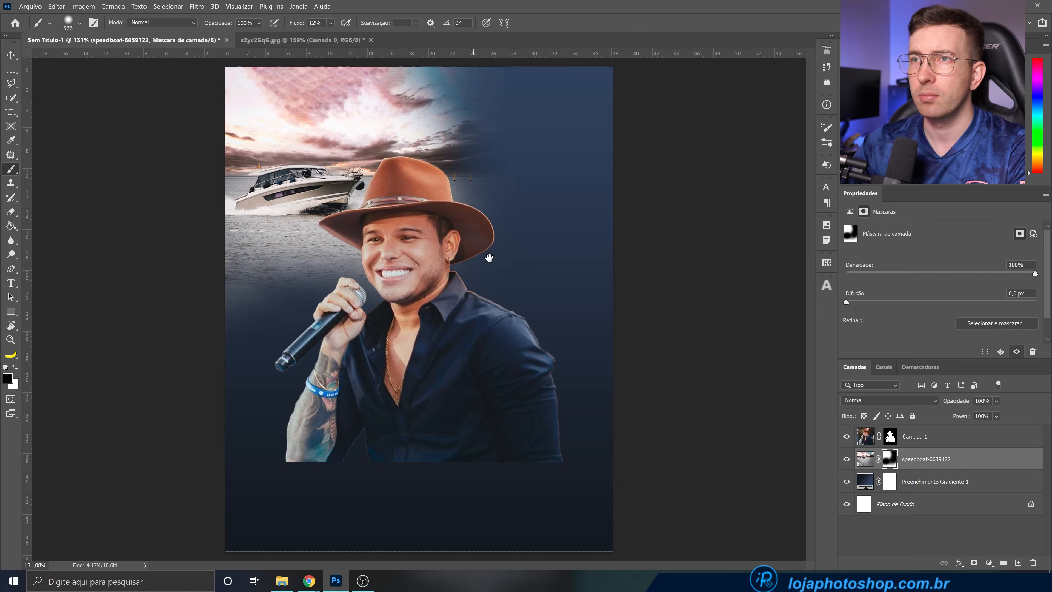
Target the speedboat layer's image instead of its mask and prepare the Clone Stamp with a soft 117 px brush
scroll(489, 257, "down", 2)
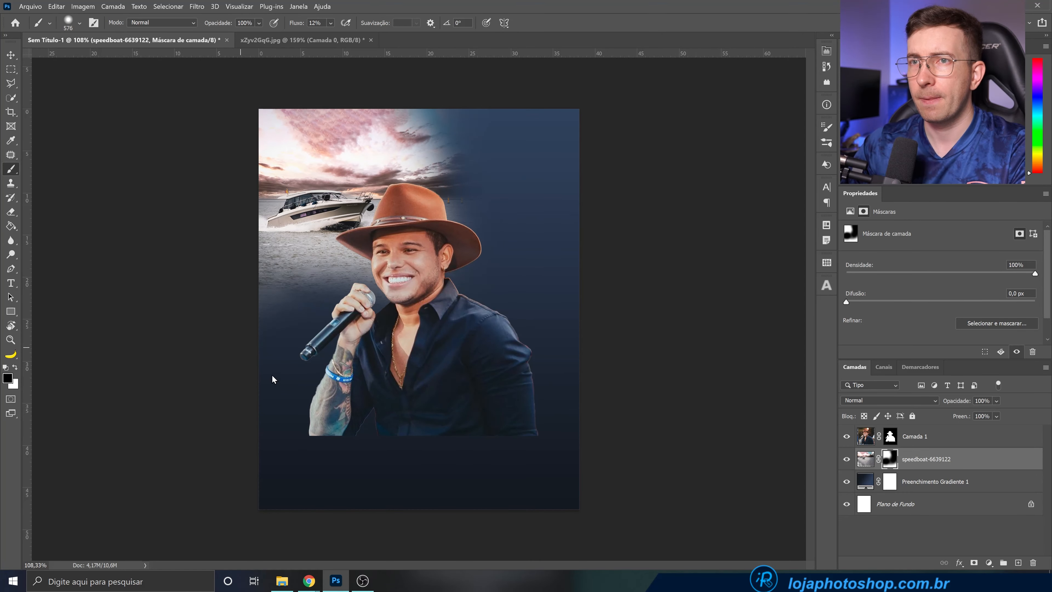
key("ctrl+0")
scroll(319, 193, "up", 3)
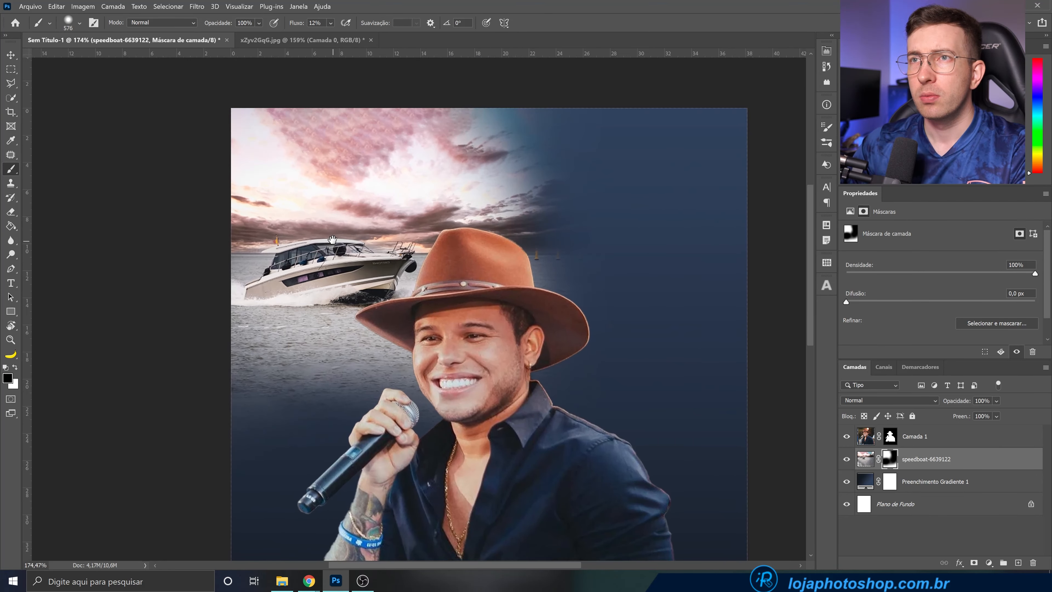
left_click(11, 182)
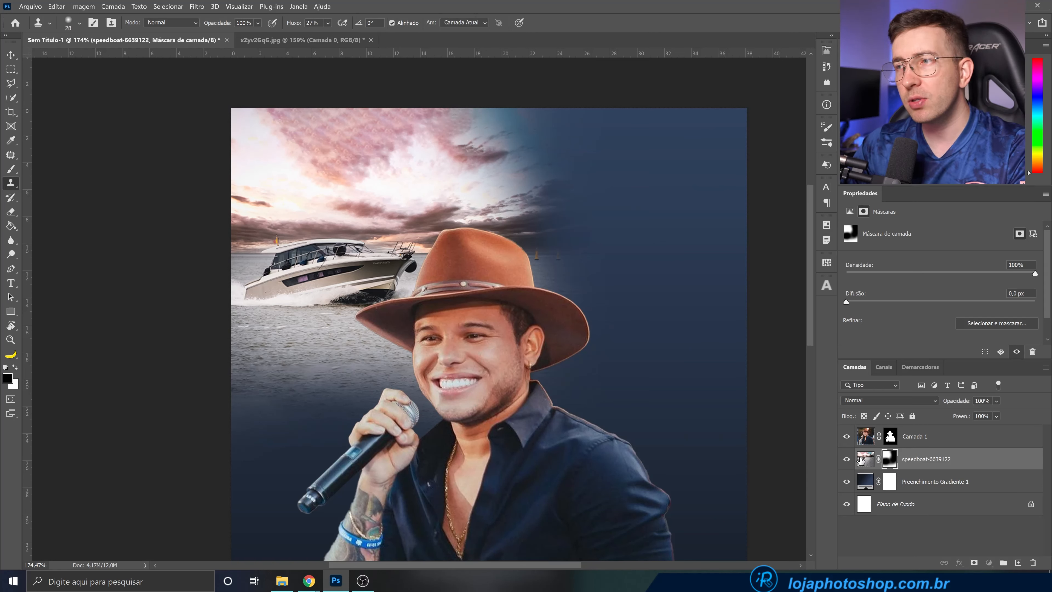
left_click(862, 458)
key("ctrl+z")
right_click(412, 185, "alt")
right_click(265, 173, "alt")
right_click(422, 181, "alt")
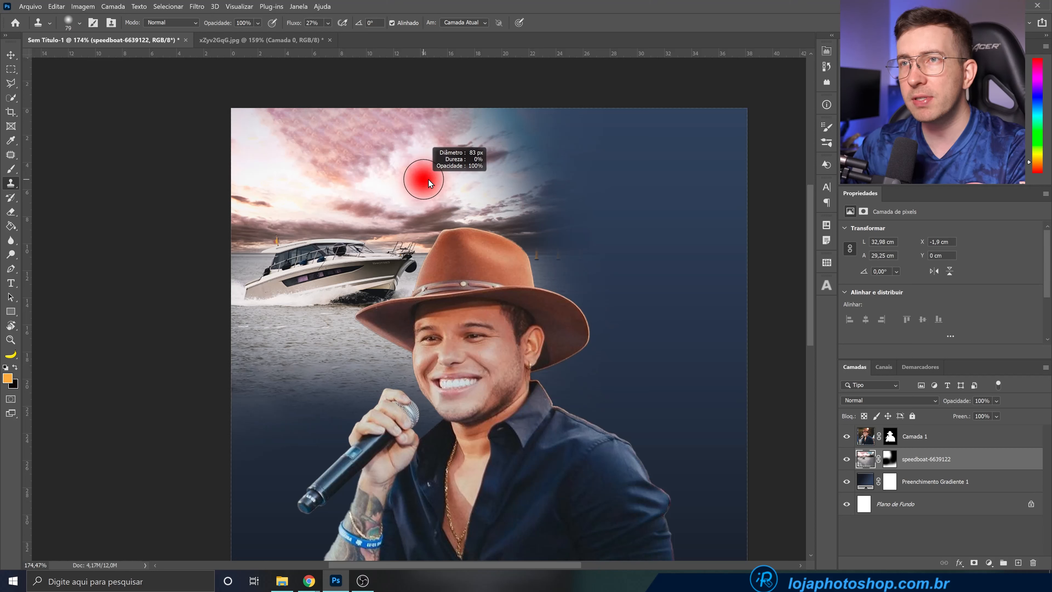
right_click(420, 183, "alt")
Clone bright sky sampled just above the horizon clouds over the repeated pink cloud texture in the upper sky at 27% flow
left_click(419, 184, "alt")
left_click(382, 128)
left_click(393, 127)
left_click(377, 154, "alt")
left_click(344, 120)
left_click(354, 170, "alt")
left_click(335, 127)
left_click(416, 182, "alt")
mouse_move(382, 139)
left_mouse_down()
mouse_move(369, 114)
mouse_move(437, 118)
mouse_move(455, 141)
left_mouse_up()
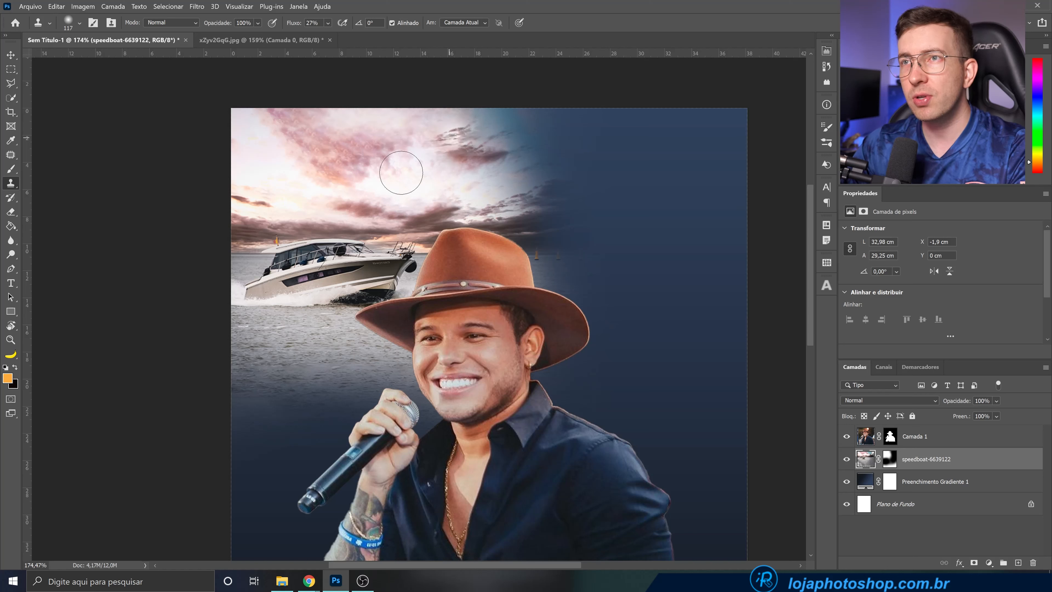
Lower the Clone Stamp flow to 18% and clone lighter sky samples over the remaining pink clouds near the photo's upper edge
left_click(328, 23)
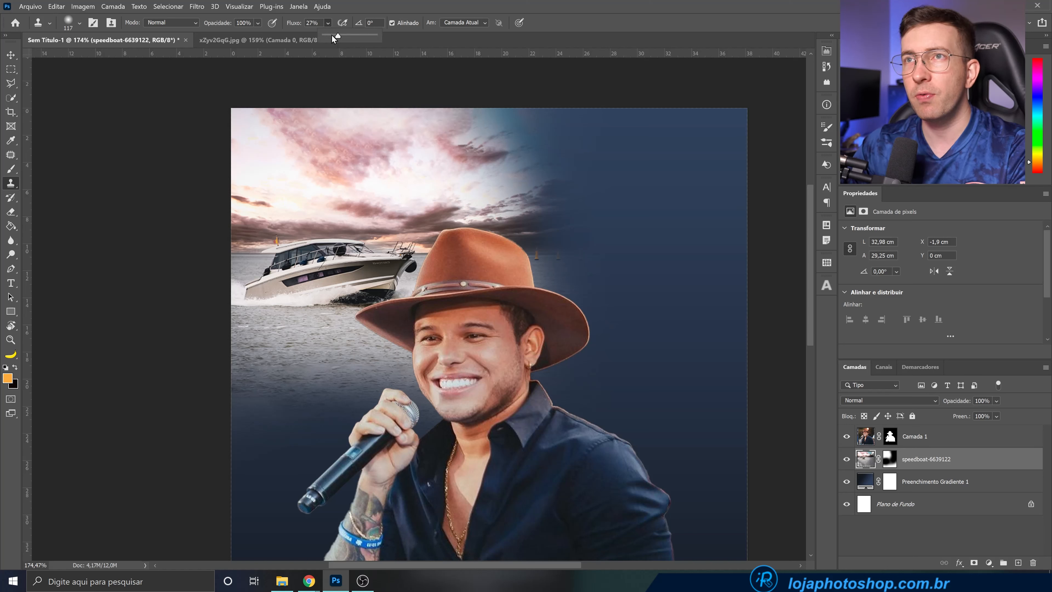
left_click_drag(334, 36, 331, 35)
mouse_move(449, 123)
left_mouse_down()
mouse_move(460, 125)
mouse_move(408, 125)
left_mouse_up()
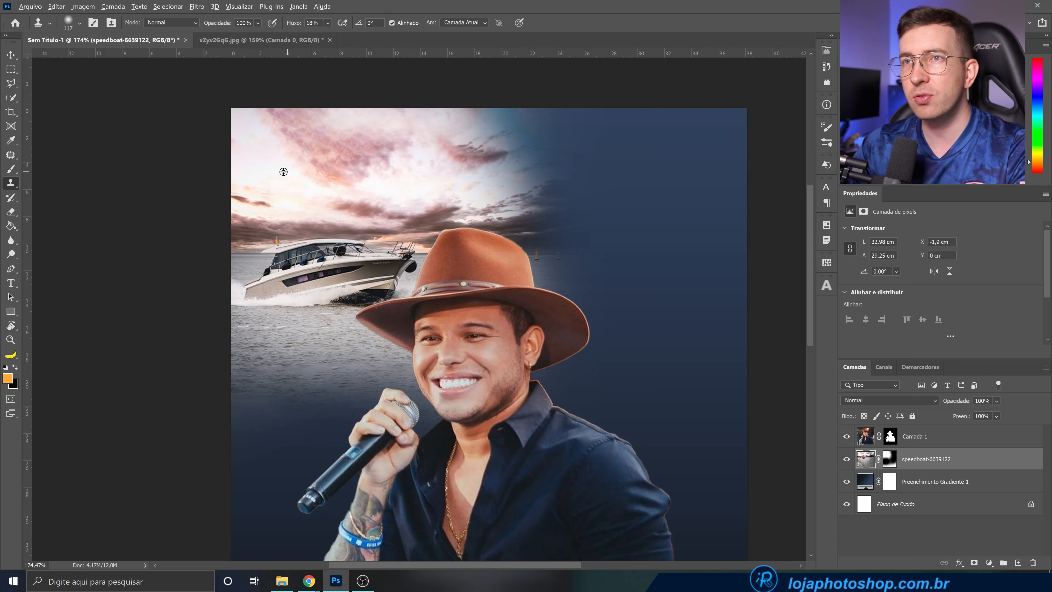
left_click_drag(264, 123, 284, 129)
left_click(289, 179, "alt")
left_click(304, 127)
left_click_drag(307, 125, 331, 135)
left_click(338, 155)
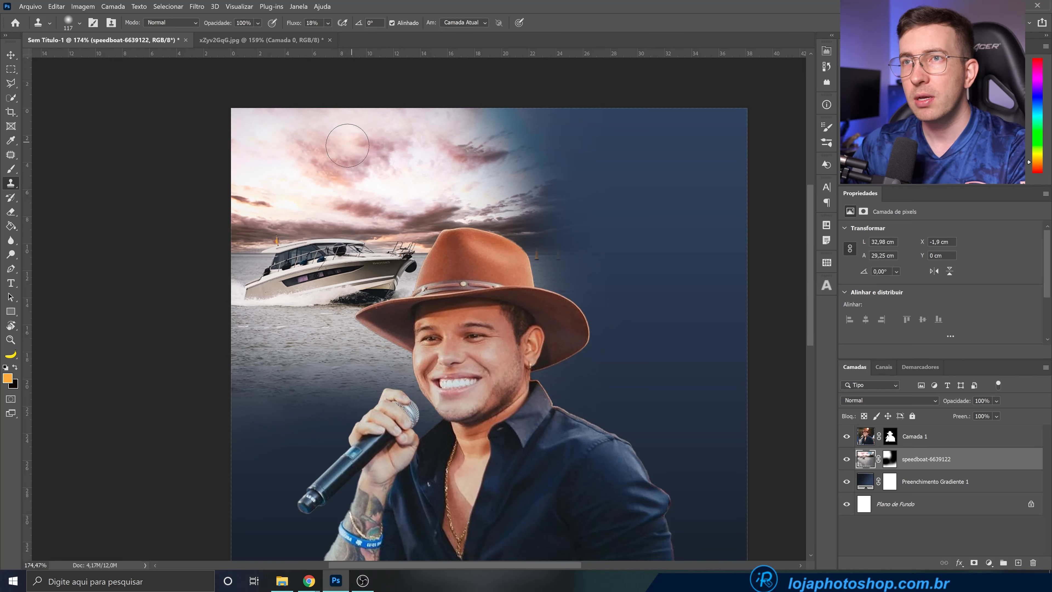
left_click(289, 194, "alt")
mouse_move(340, 141)
left_mouse_down()
mouse_move(322, 140)
mouse_move(330, 132)
left_mouse_up()
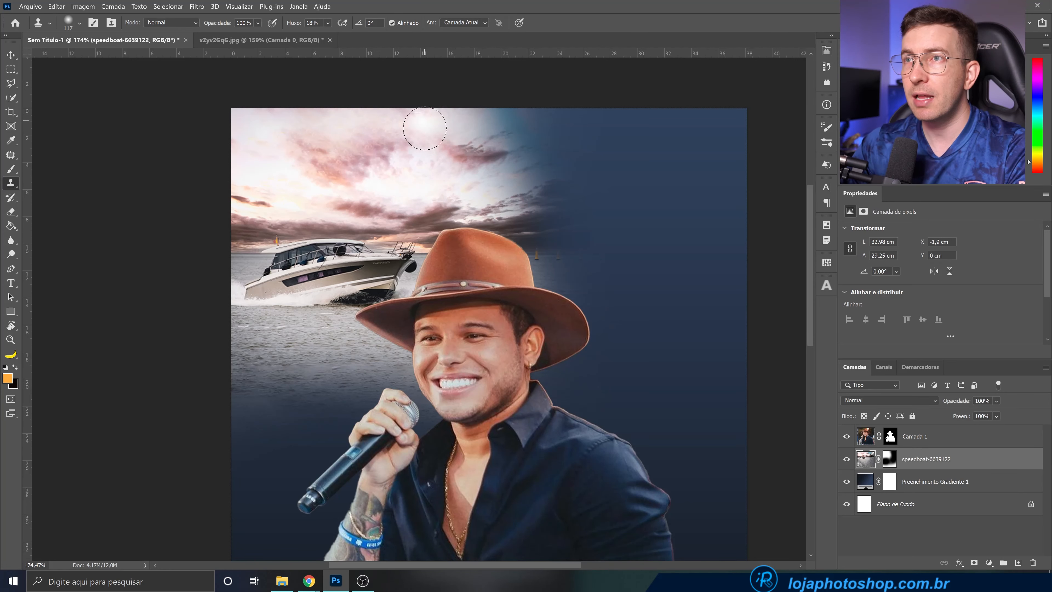
Set the speedboat layer's blending mode to Luz Indireta
scroll(482, 377, "down", 3)
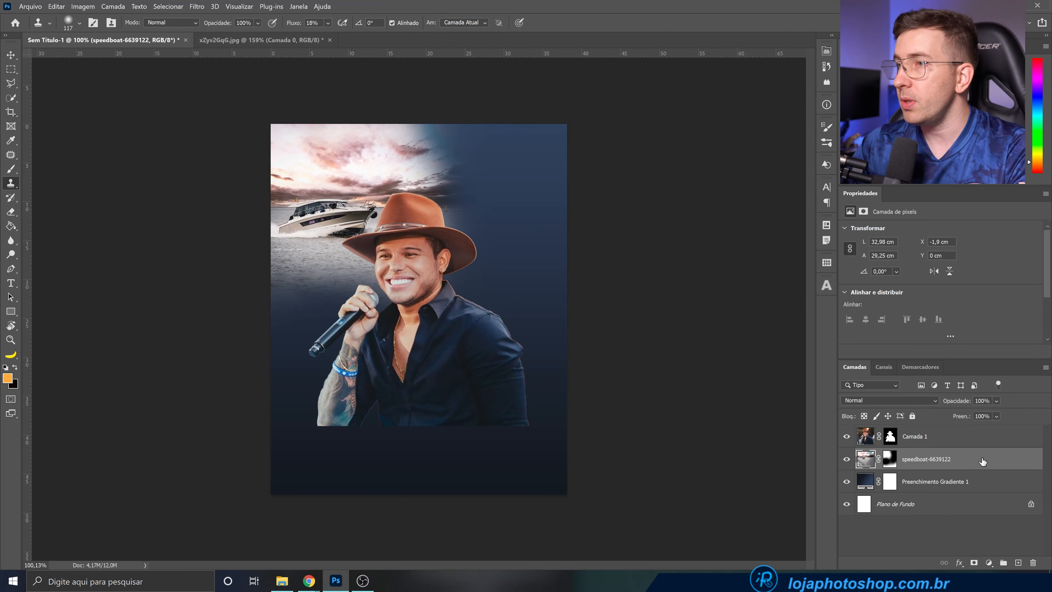
left_click(897, 401)
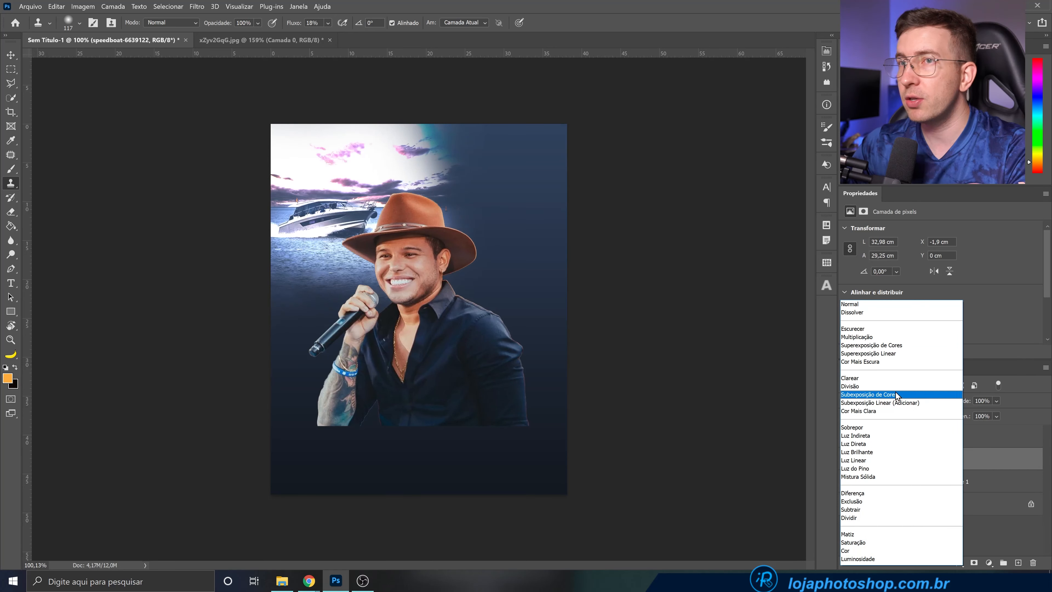
left_click(896, 438)
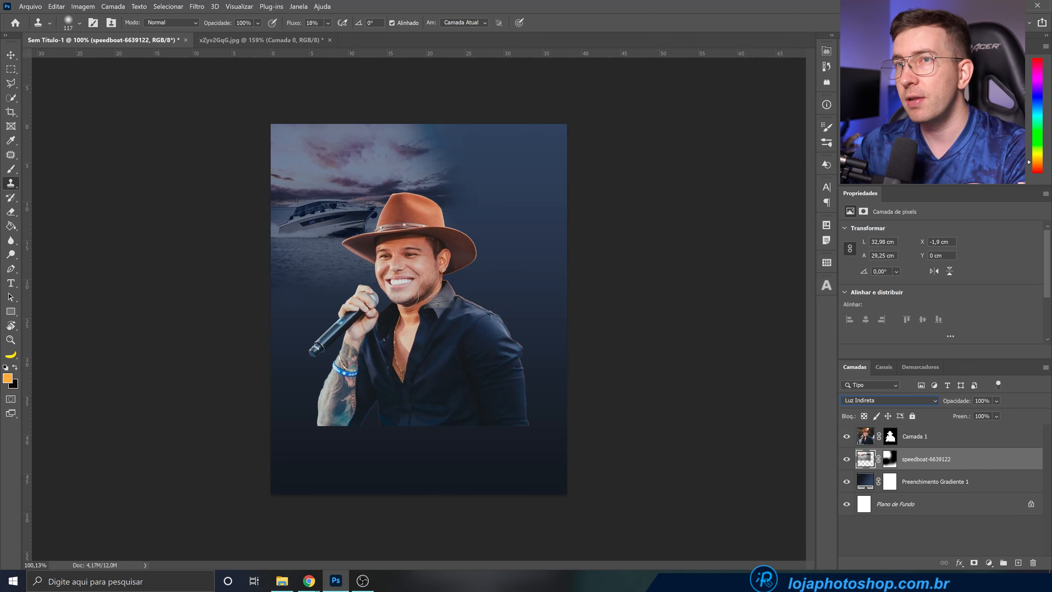
left_click(10, 55)
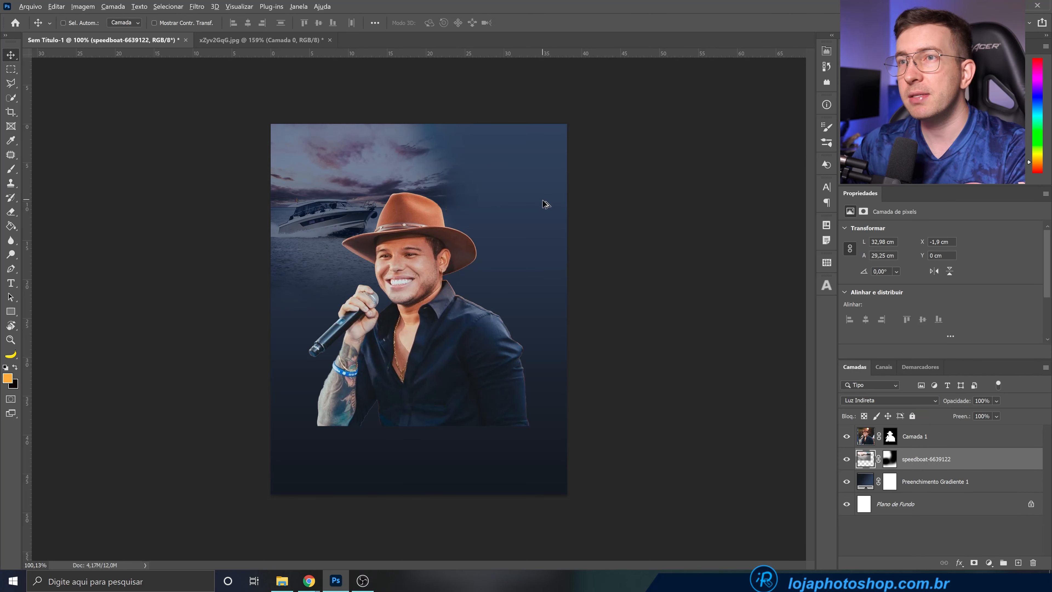
scroll(533, 271, "up", 3)
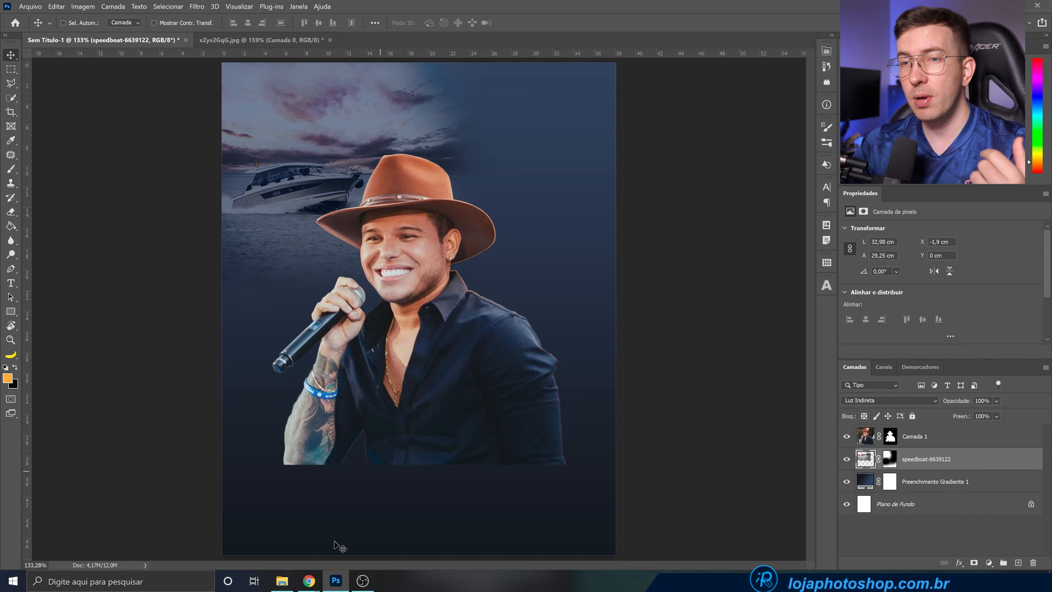
Check the singer's original photo, and place the Holofote image from the project folder above the speedboat layer, beside the hat
left_click(286, 580)
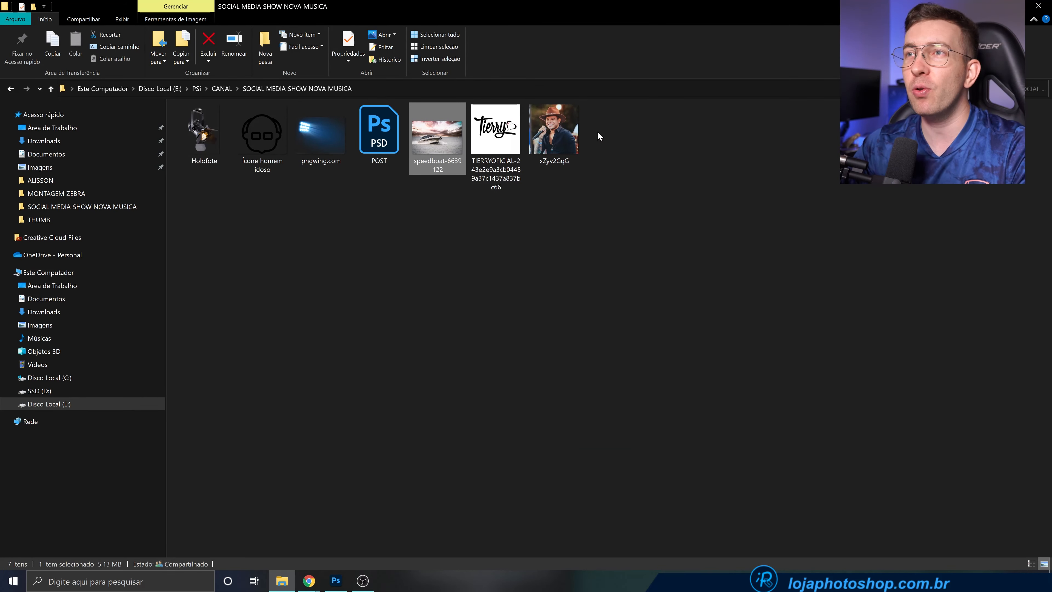
double_click(554, 132)
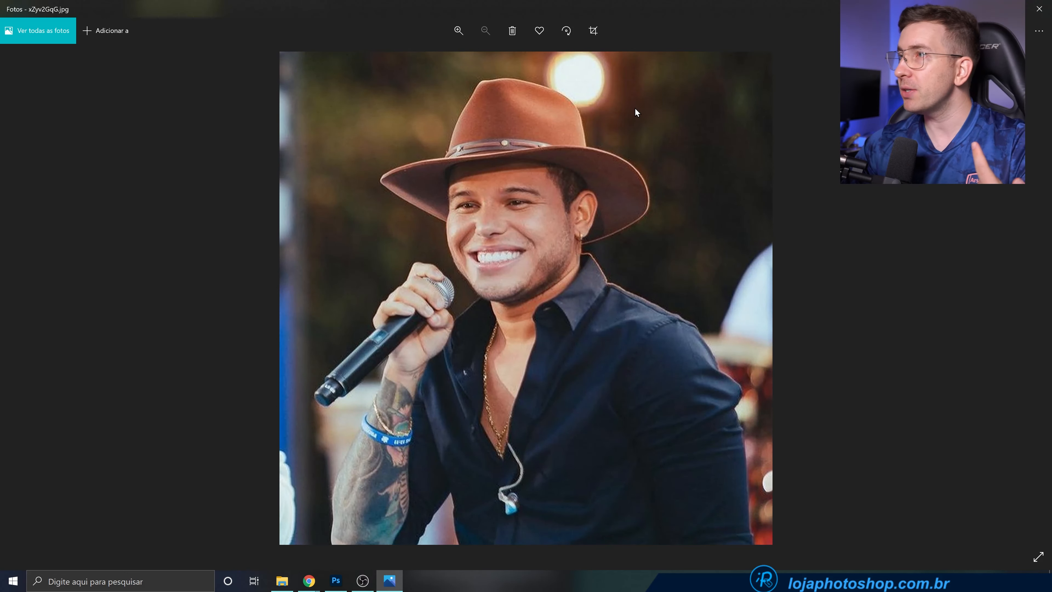
left_click(1039, 8)
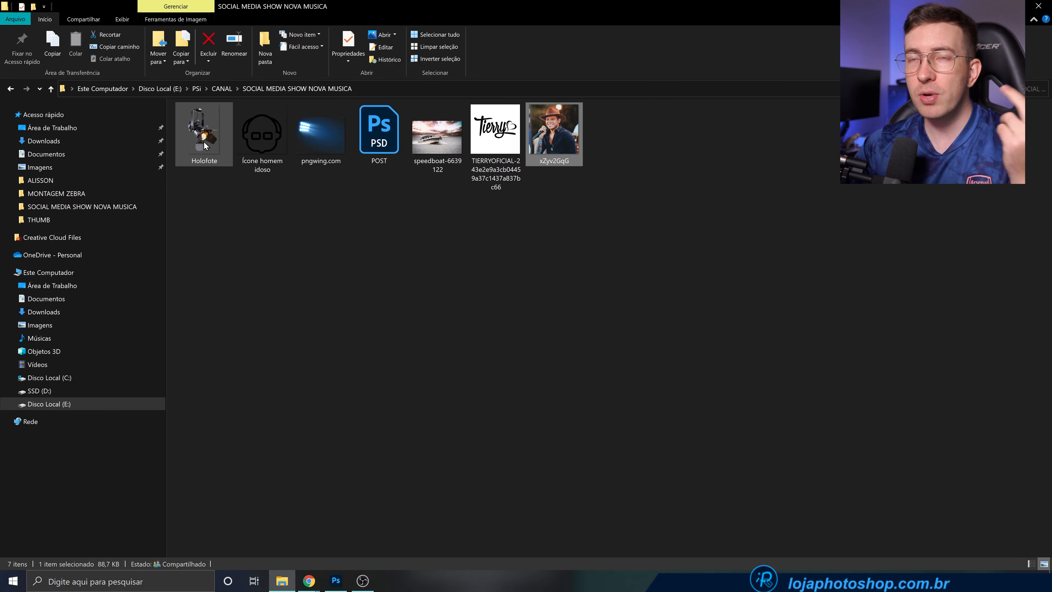
left_click_drag(204, 141, 400, 358)
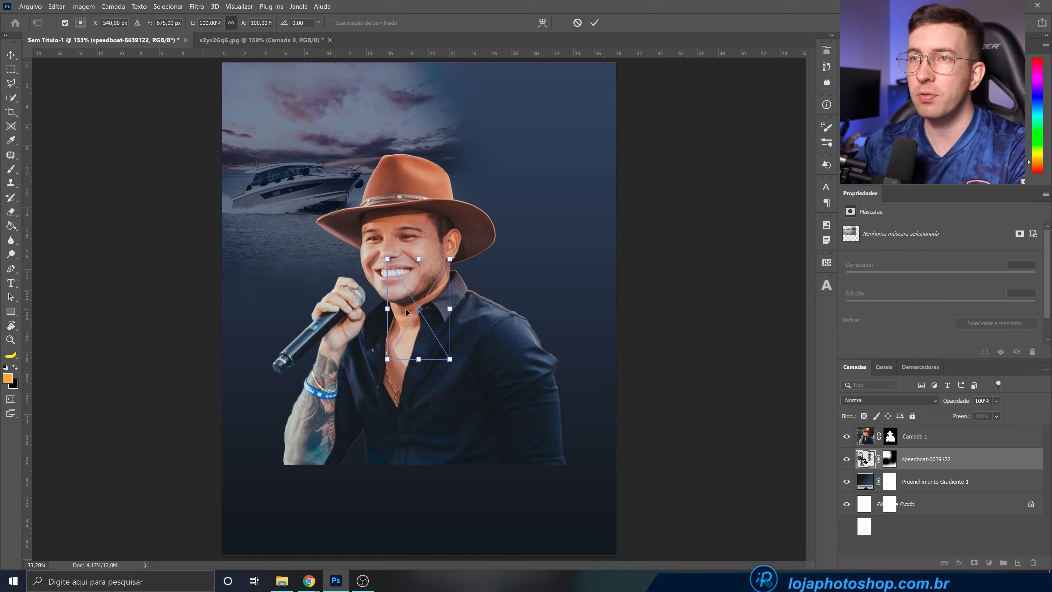
left_click_drag(415, 303, 532, 175)
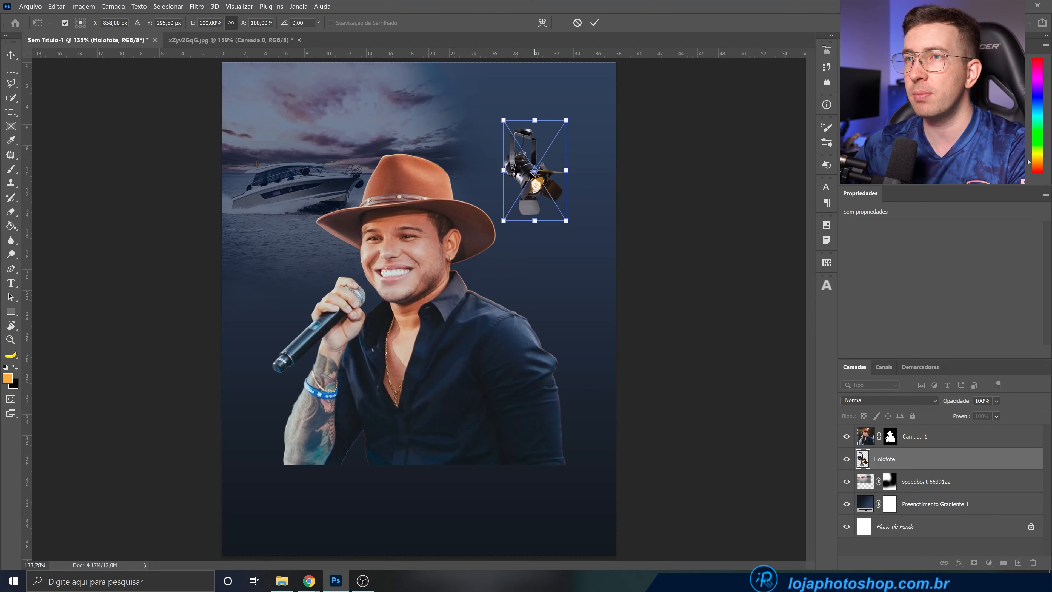
Enlarge the spotlight to about 9 x 14.3 cm and flip it horizontally, hanging it from the canvas's top edge near the right corner
left_click_drag(501, 119, 483, 88)
right_click(515, 129)
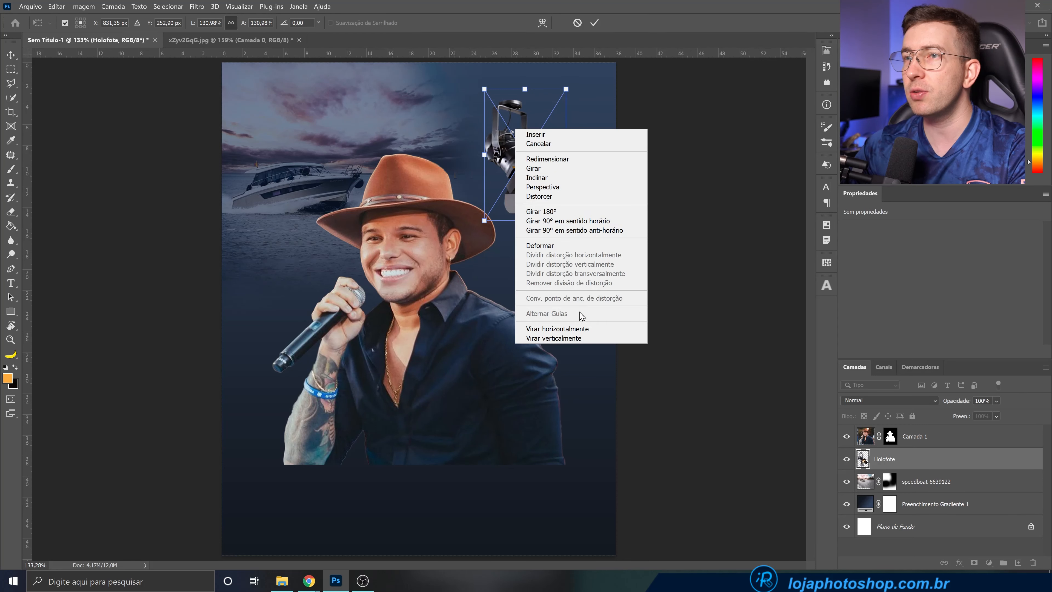
left_click(580, 329)
left_click_drag(538, 215, 570, 186)
left_click(594, 24)
scroll(535, 357, "down", 3)
scroll(449, 254, "up", 2)
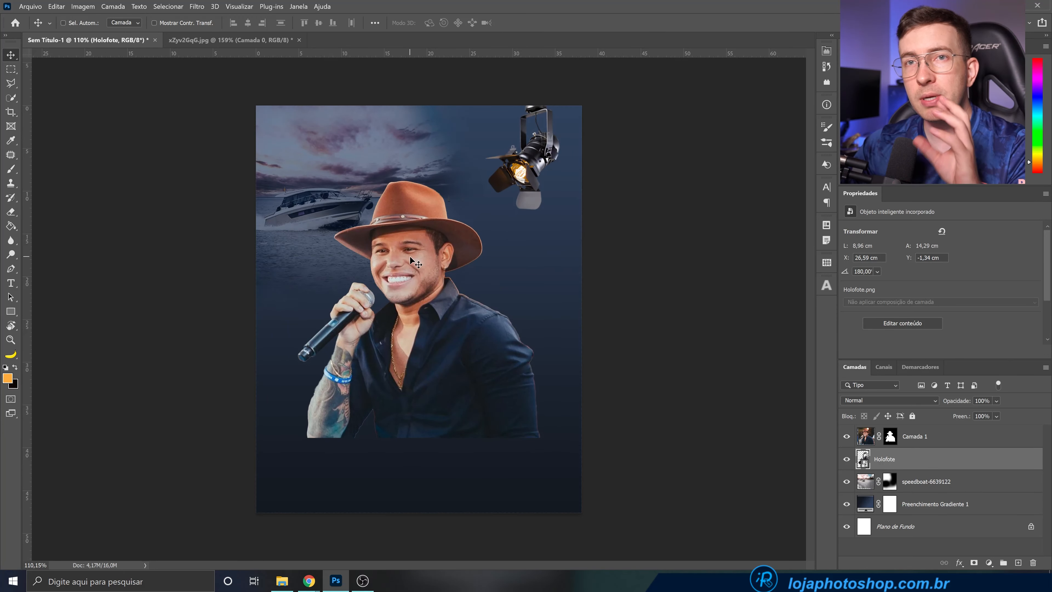
Add an empty layer above the spotlight and choose the orange #f9af54 as the brush colour
left_click(15, 174)
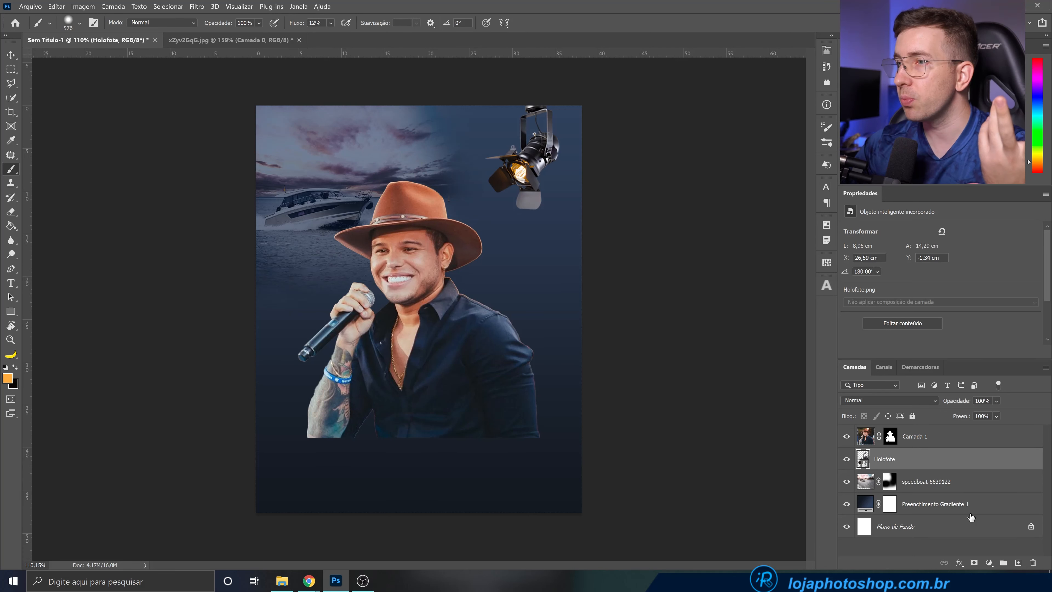
left_click(1017, 562)
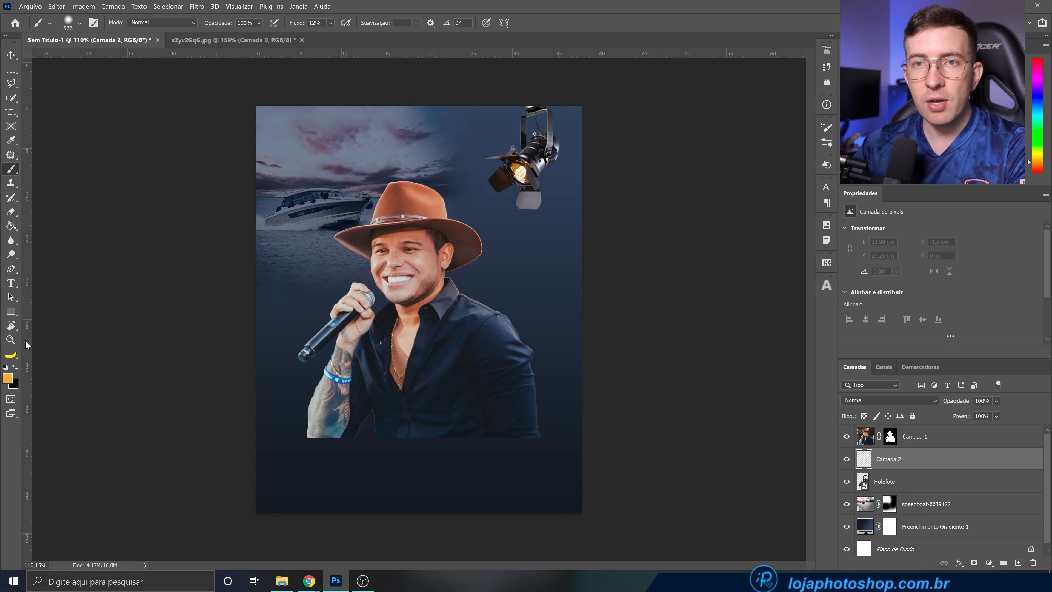
left_click(8, 378)
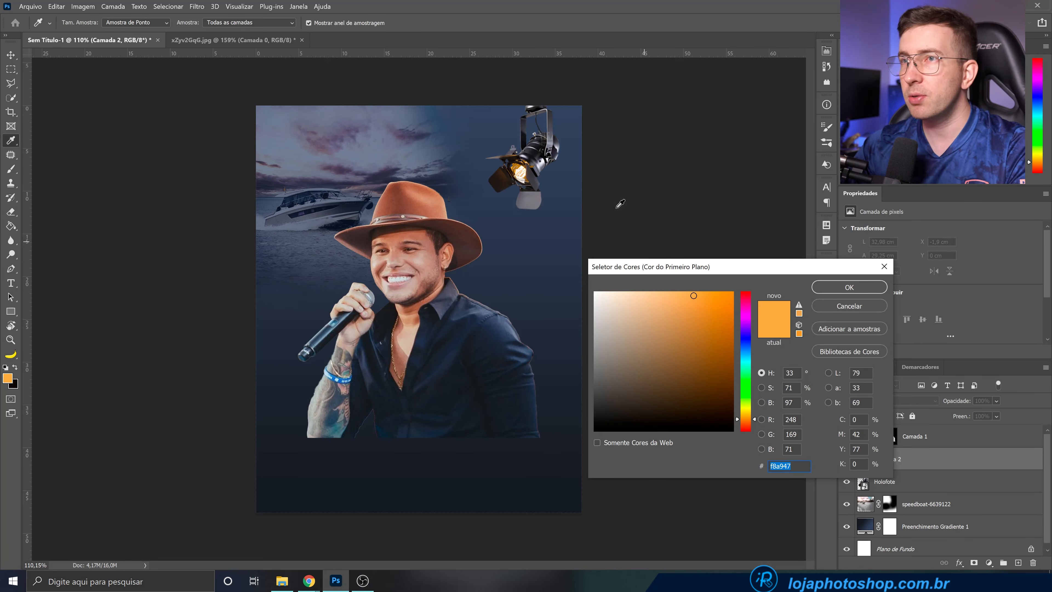
left_click(686, 295)
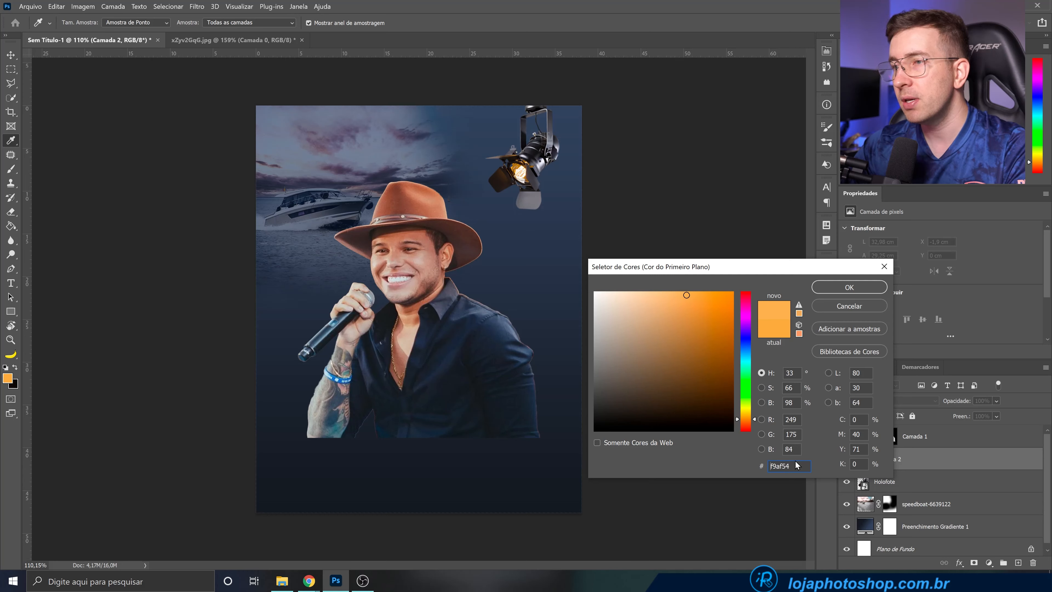
left_click(836, 287)
key("b")
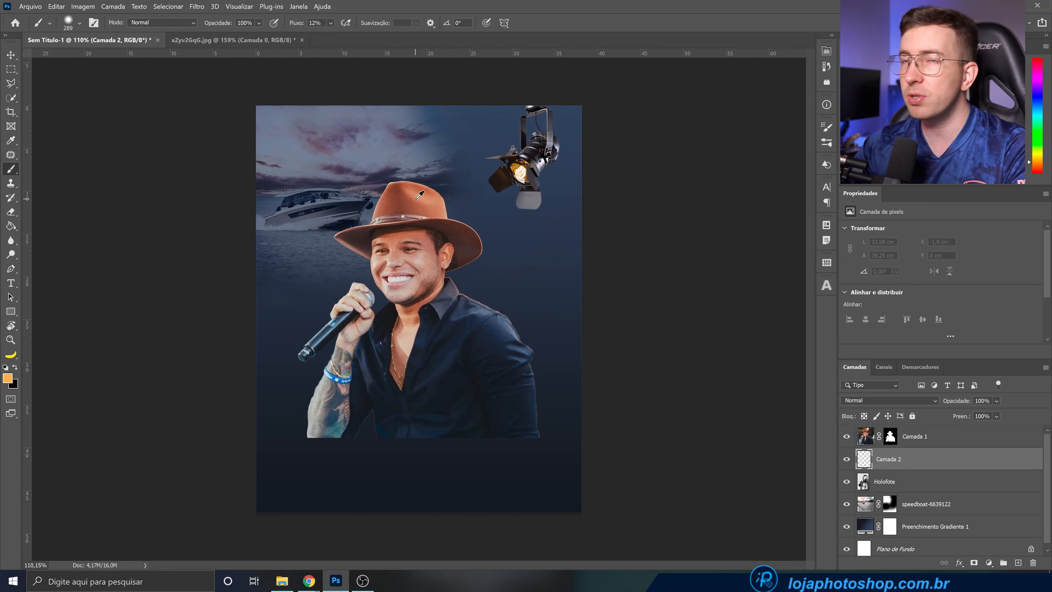
Raise the brush flow to 70% and try a 289 px orange dab over the spotlight
left_click(330, 23)
left_click_drag(335, 34, 366, 36)
left_click(535, 184)
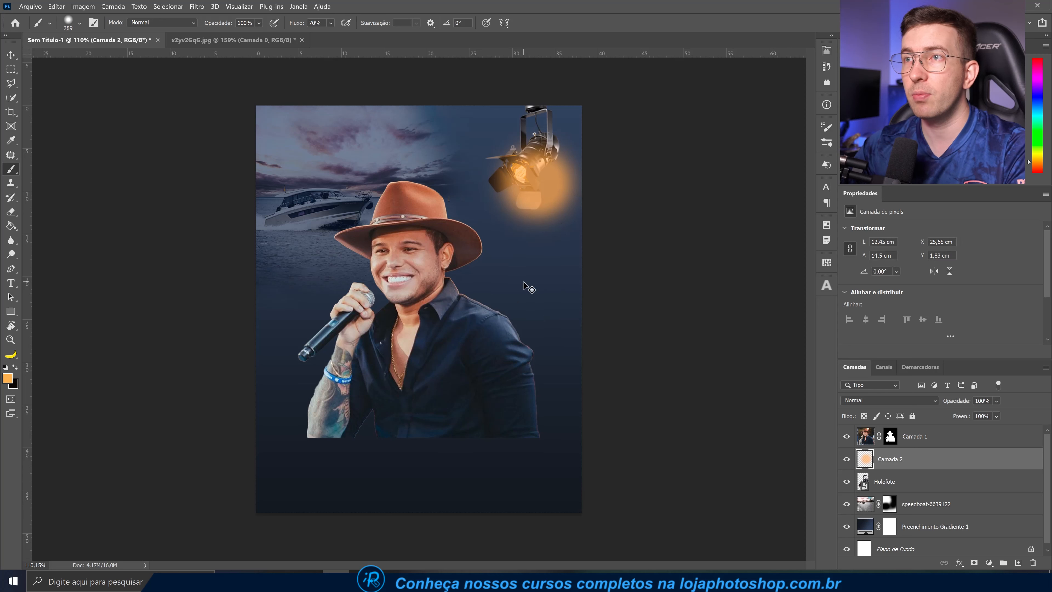
key("ctrl+z")
mouse_move(500, 219)
left_mouse_down()
mouse_move(499, 234)
mouse_move(491, 153)
left_mouse_up()
right_click(486, 115)
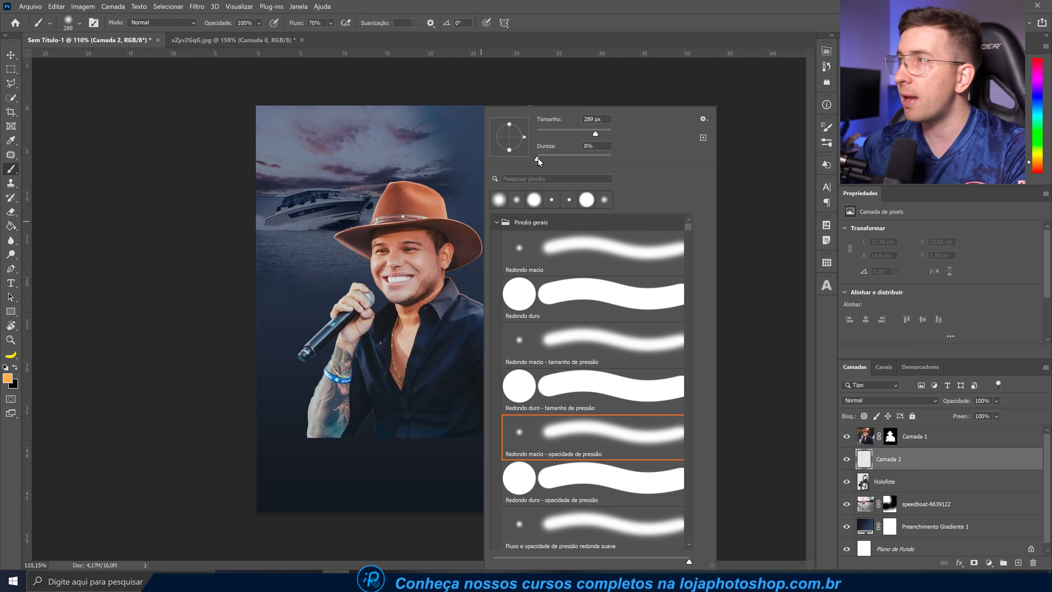
left_click(590, 32)
Paint a soft orange glow over the spotlight's lamp with dabs of a brush enlarged to about 484 px
mouse_move(513, 170)
left_mouse_down()
mouse_move(552, 167)
mouse_move(529, 187)
mouse_move(535, 169)
left_mouse_up()
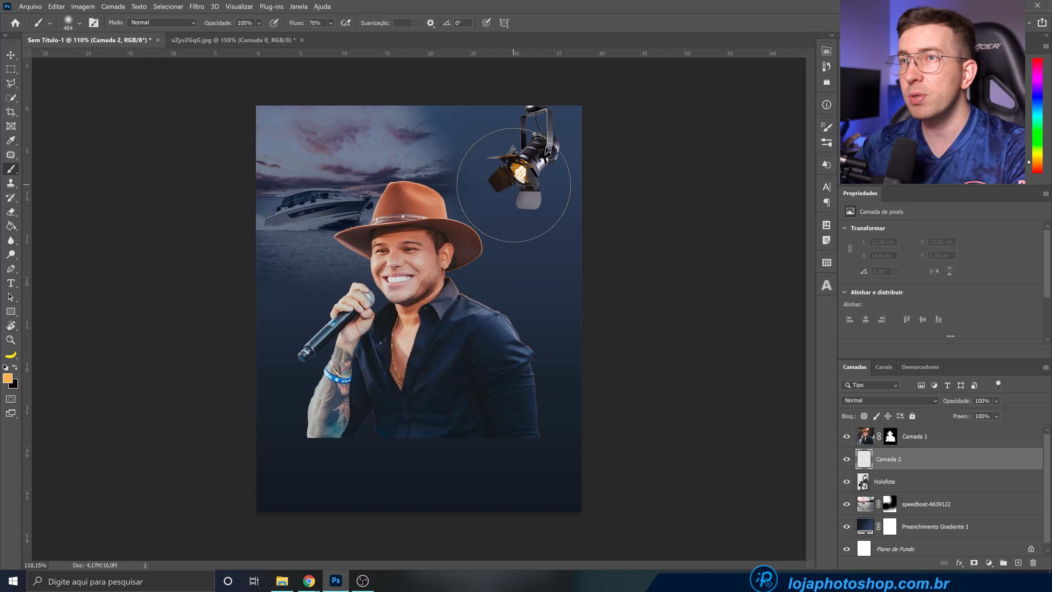
left_click(518, 174)
mouse_move(520, 176)
left_mouse_down()
mouse_move(464, 182)
mouse_move(507, 180)
left_mouse_up()
left_click(518, 175)
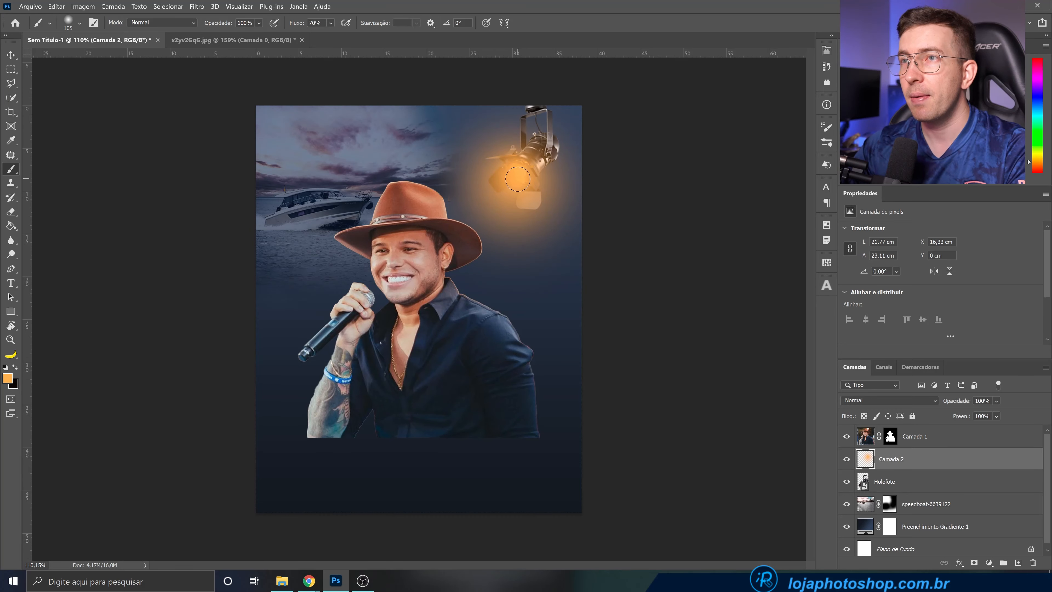
mouse_move(524, 229)
left_mouse_down()
mouse_move(603, 225)
mouse_move(585, 224)
left_mouse_up()
left_click(520, 182)
Try a wide orange glow between the spotlight and the singer with a 999 px brush
mouse_move(470, 228)
left_mouse_down()
mouse_move(567, 219)
mouse_move(593, 203)
left_mouse_up()
left_click_drag(461, 229, 539, 224)
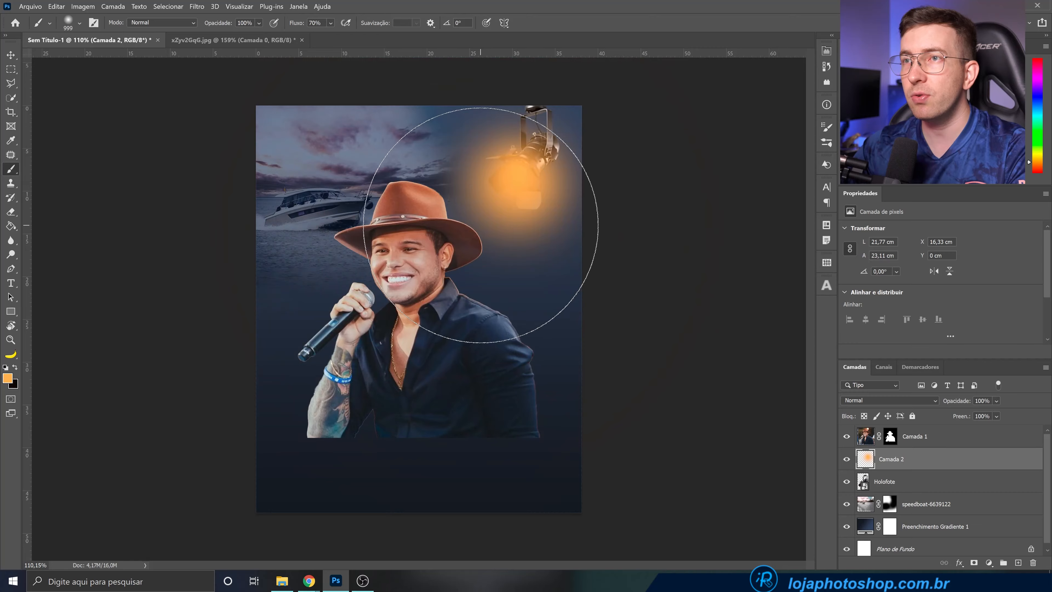
left_click(484, 213)
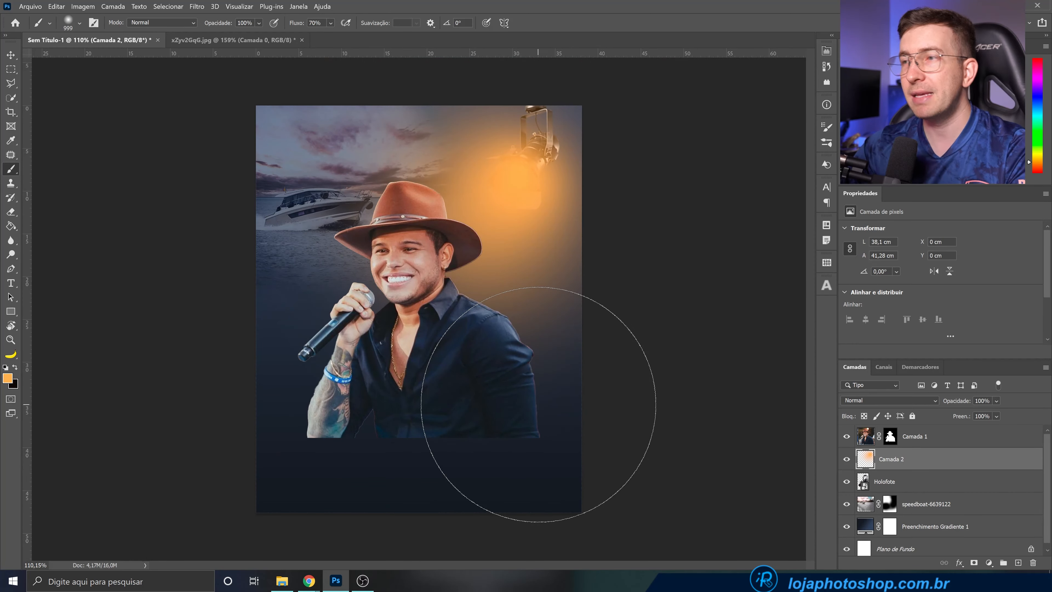
key("ctrl+z")
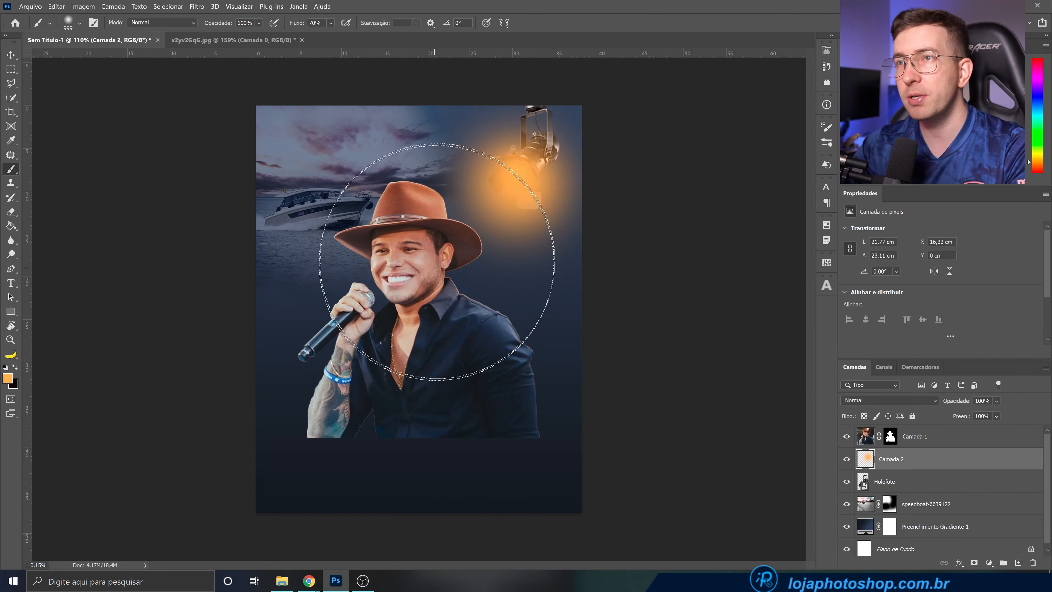
left_click(449, 262)
key("ctrl+z")
mouse_move(427, 240)
left_mouse_down()
mouse_move(444, 242)
mouse_move(435, 253)
left_mouse_up()
left_click(436, 253)
key("ctrl+z")
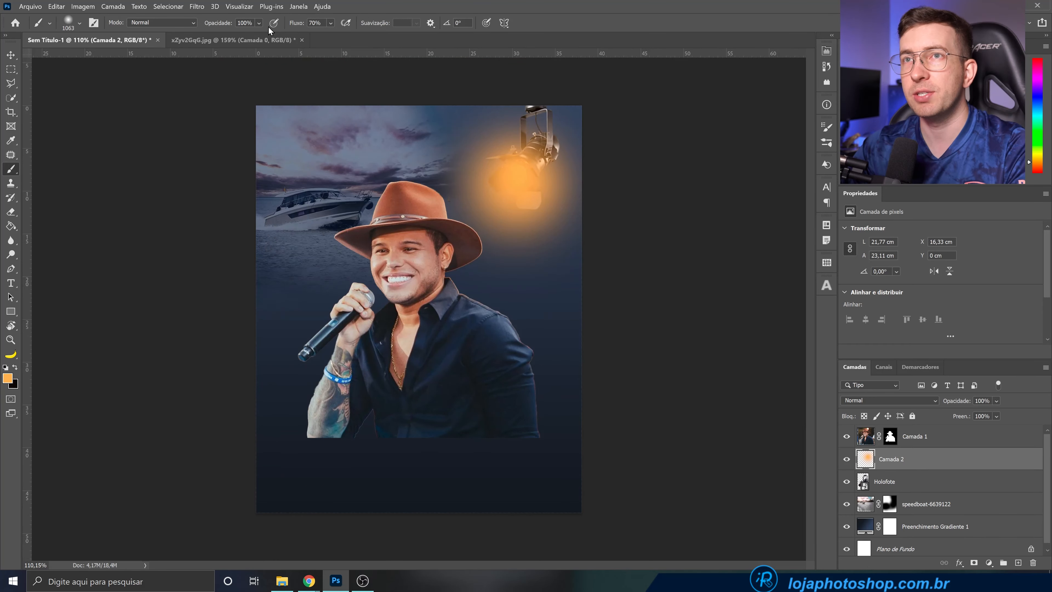
Paint a wide orange glow between the spotlight and singer with a 928 px brush at 46% opacity, and set its layer's blending to Divisão
left_click(260, 34)
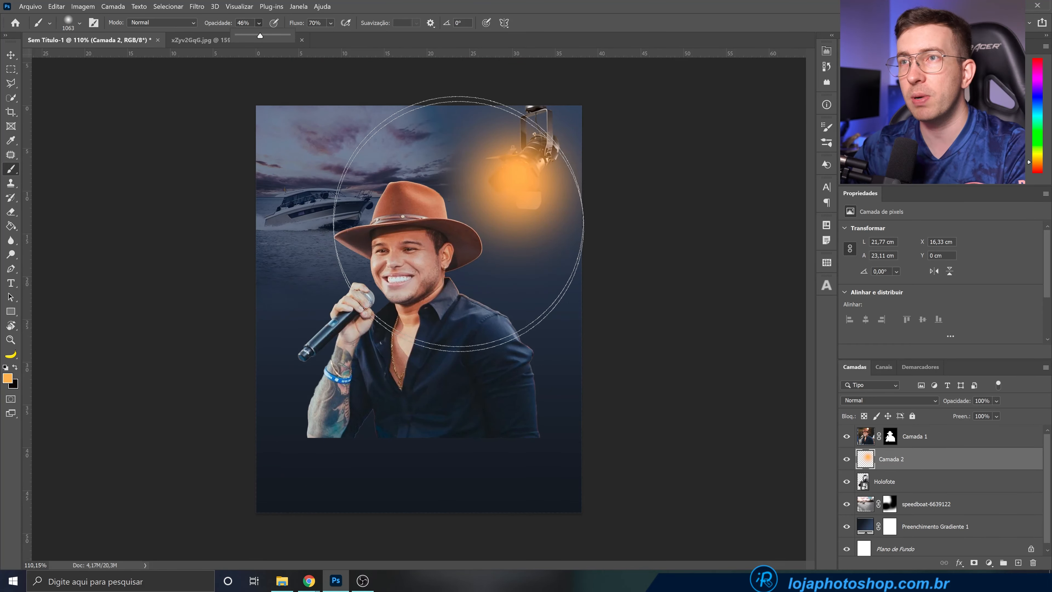
left_click_drag(431, 291, 410, 307)
left_click(905, 402)
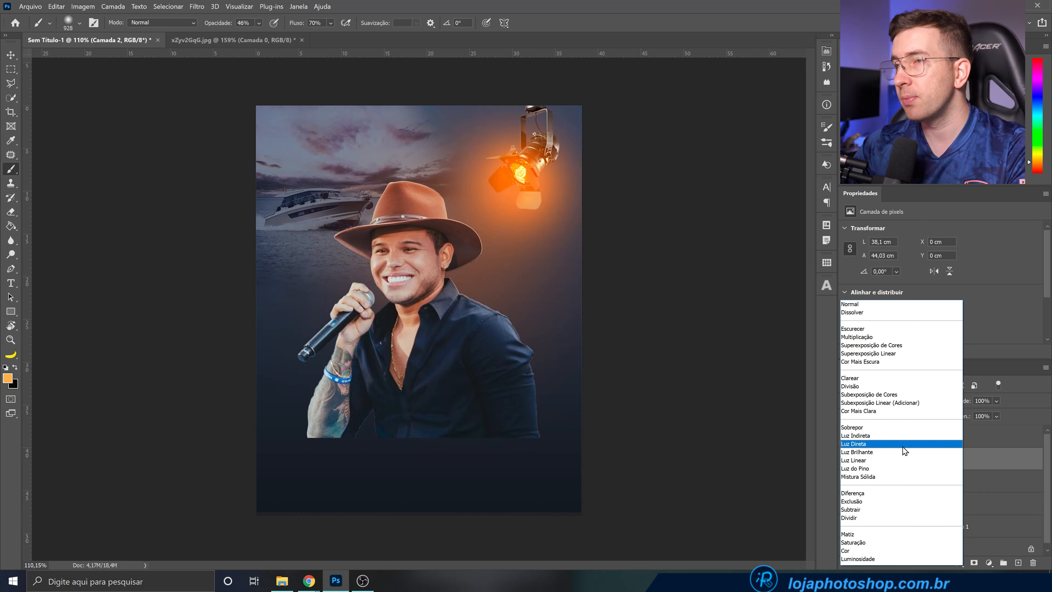
left_click(888, 386)
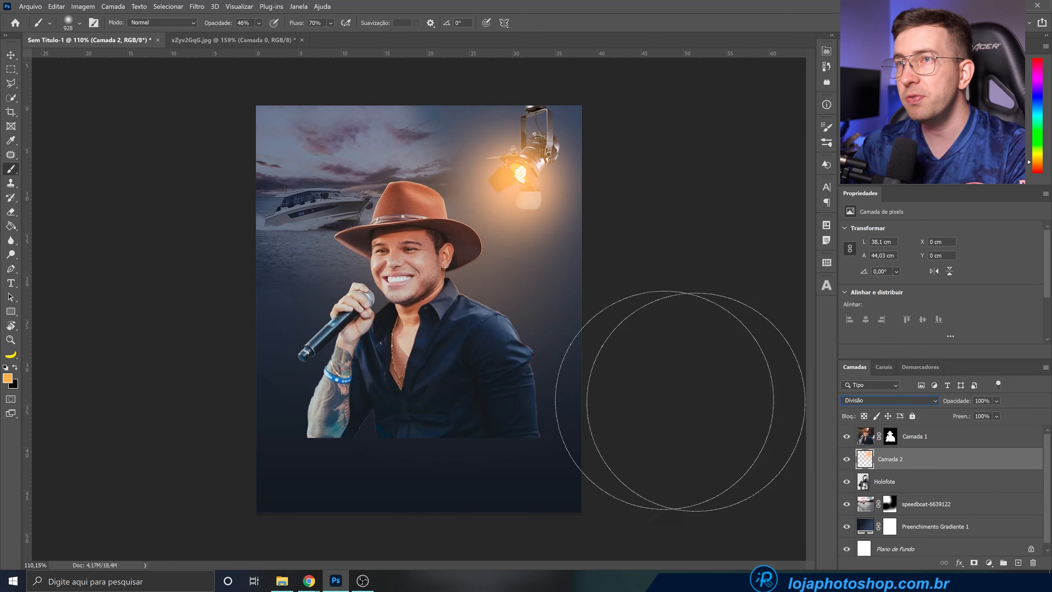
Reduce the brush to 545 px and compare the artwork with and without the orange glow layer
left_click_drag(488, 189, 431, 189, "alt")
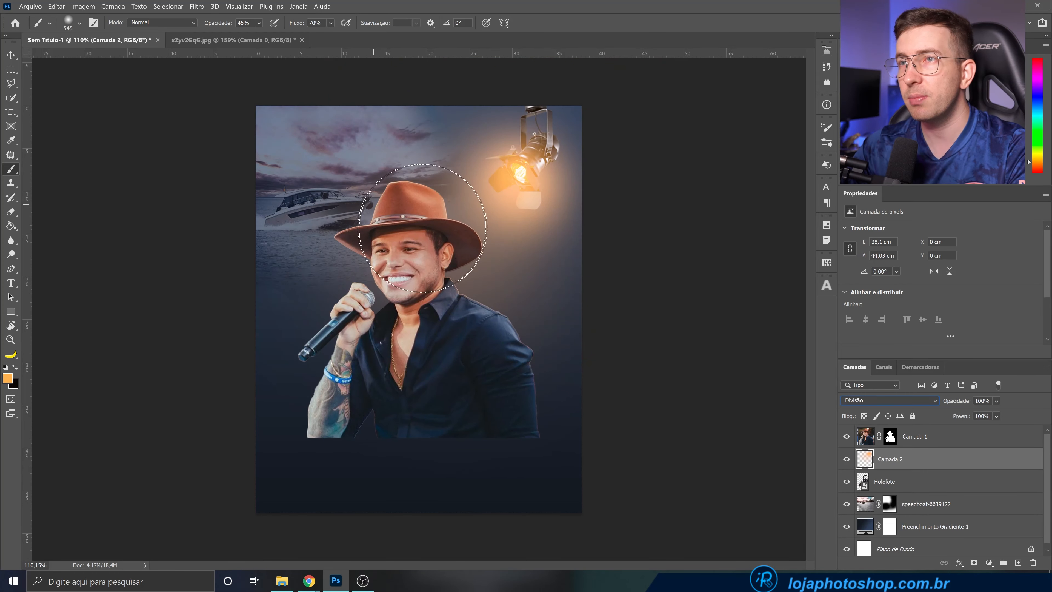
left_click(848, 457)
left_click(848, 457)
left_click(848, 458)
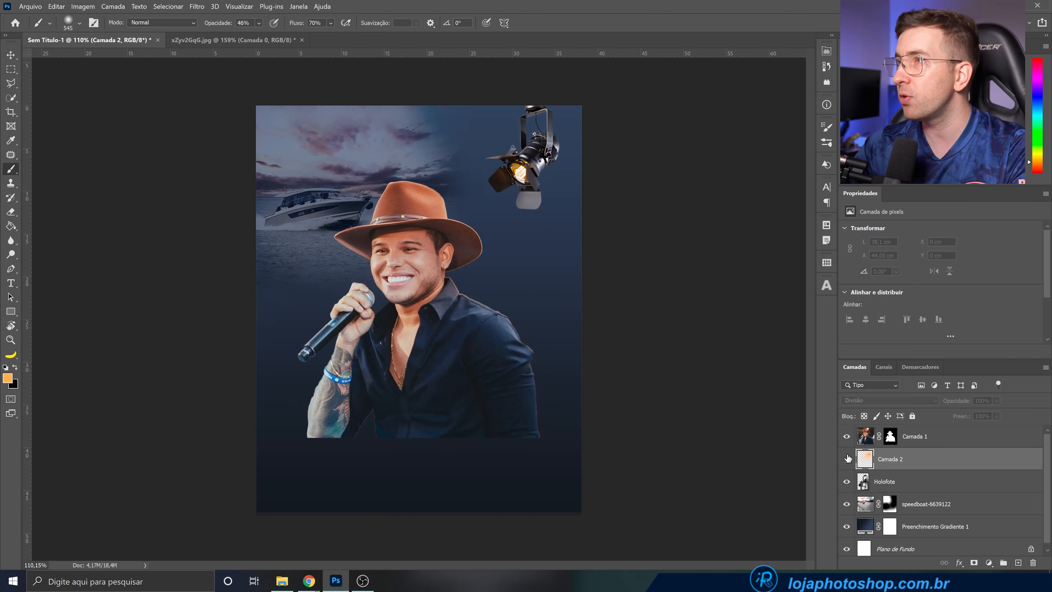
left_click(847, 457)
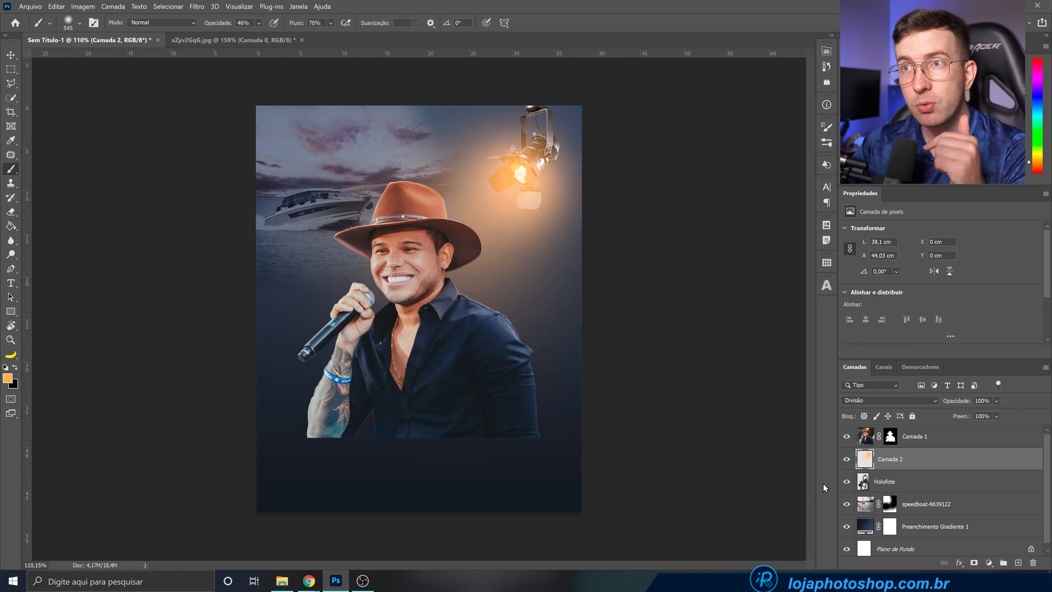
Add an empty layer above the singer's layer and clip it to the singer
left_click(899, 445)
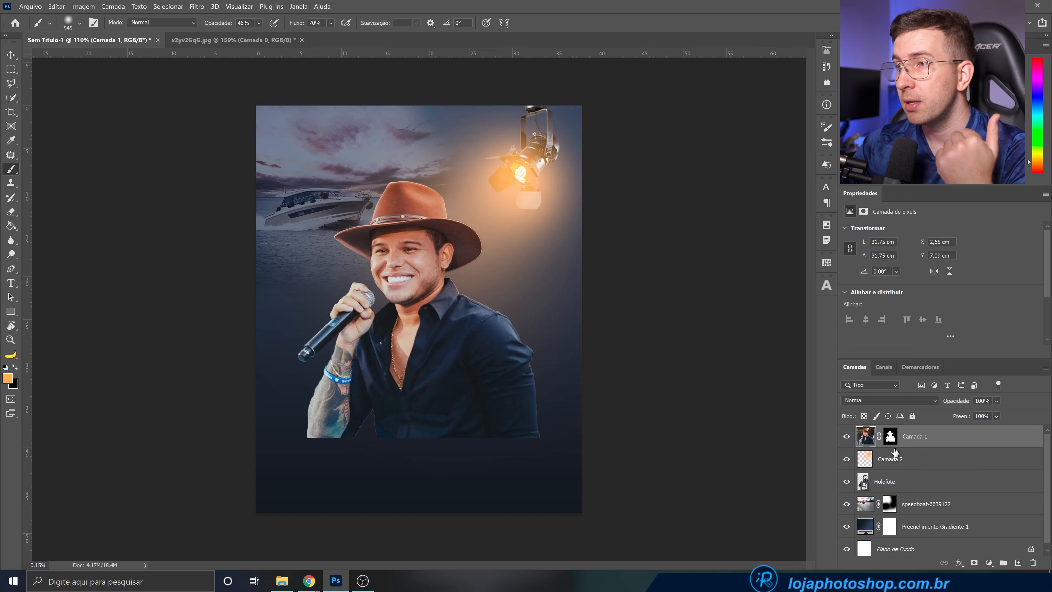
left_click(1017, 562)
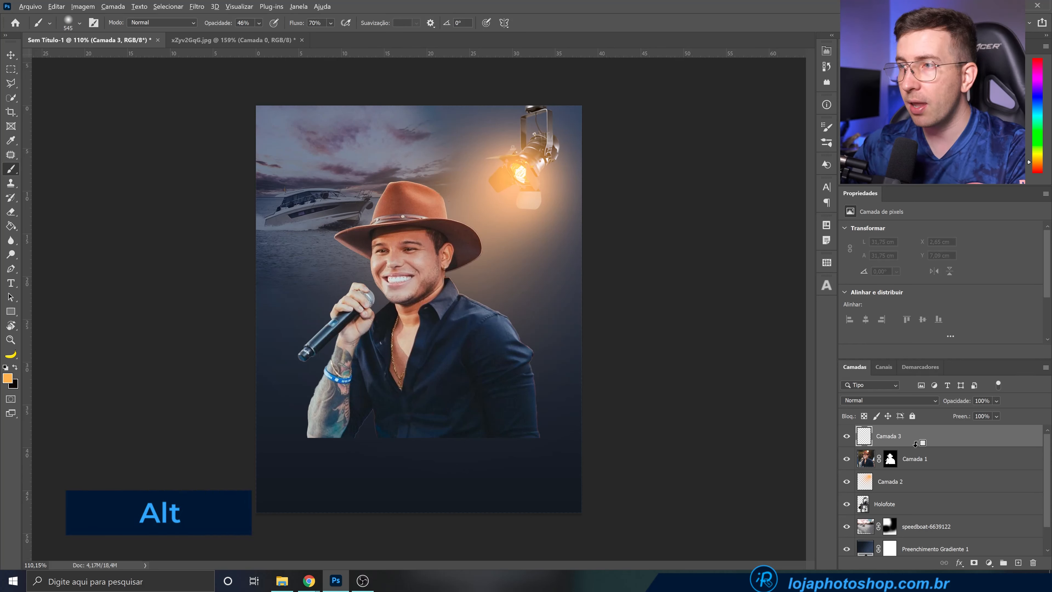
left_click(913, 444, "alt")
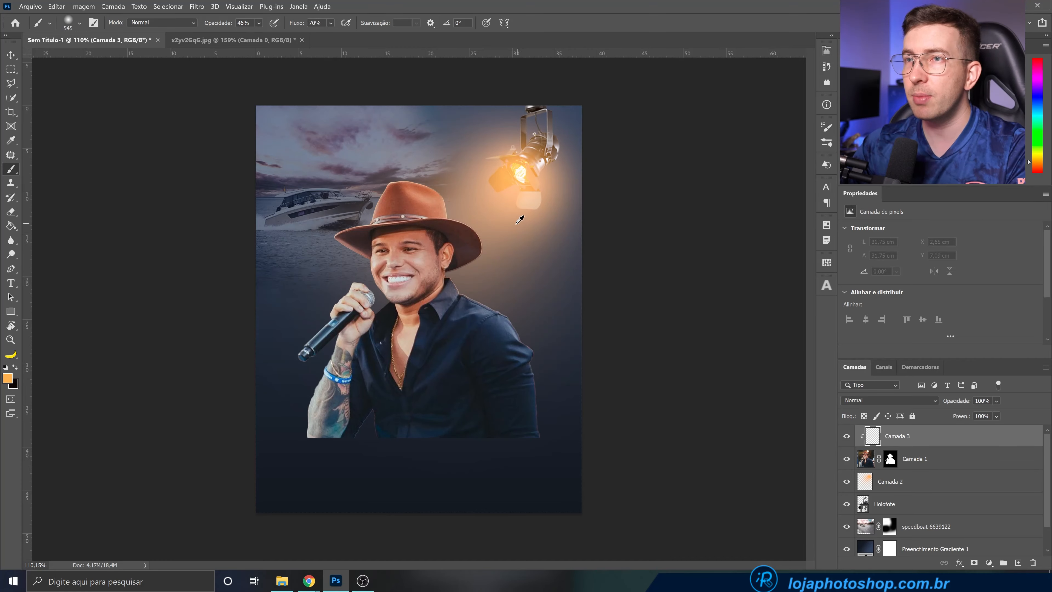
Paint soft orange light on the singer's hat and spotlight-side shoulder and arm on the clipped layer with a 290 px brush
key("ctrl+plus")
mouse_move(497, 230)
left_mouse_down()
mouse_move(529, 296)
mouse_move(491, 253)
mouse_move(524, 389)
mouse_move(495, 462)
mouse_move(439, 390)
mouse_move(485, 376)
left_mouse_up()
key("ctrl+z")
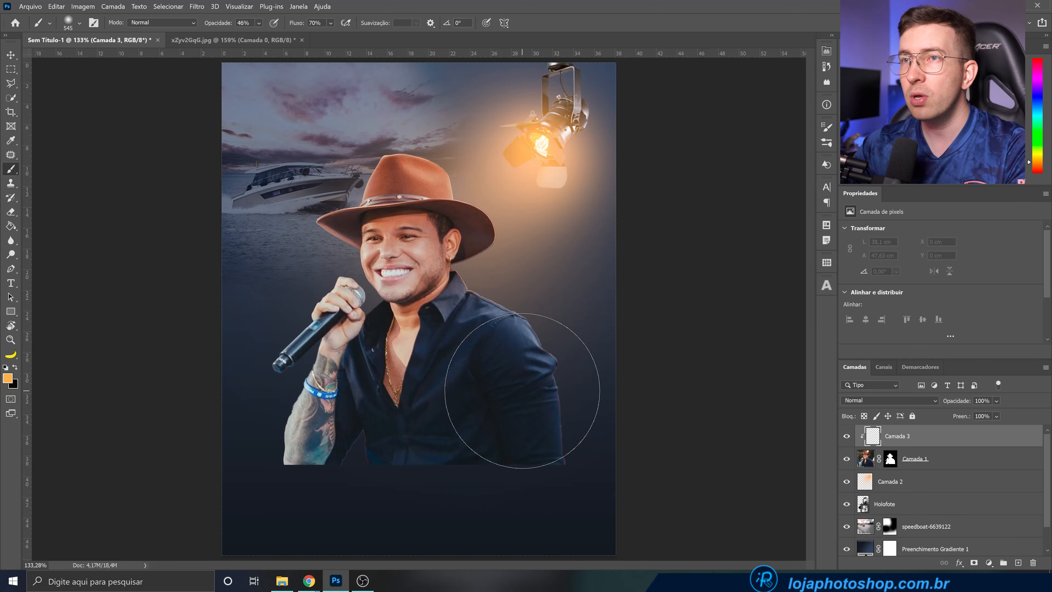
mouse_move(435, 155)
left_mouse_down("alt")
mouse_move(386, 149)
mouse_move(393, 134)
left_mouse_up("alt")
left_click(388, 141)
left_click(431, 137)
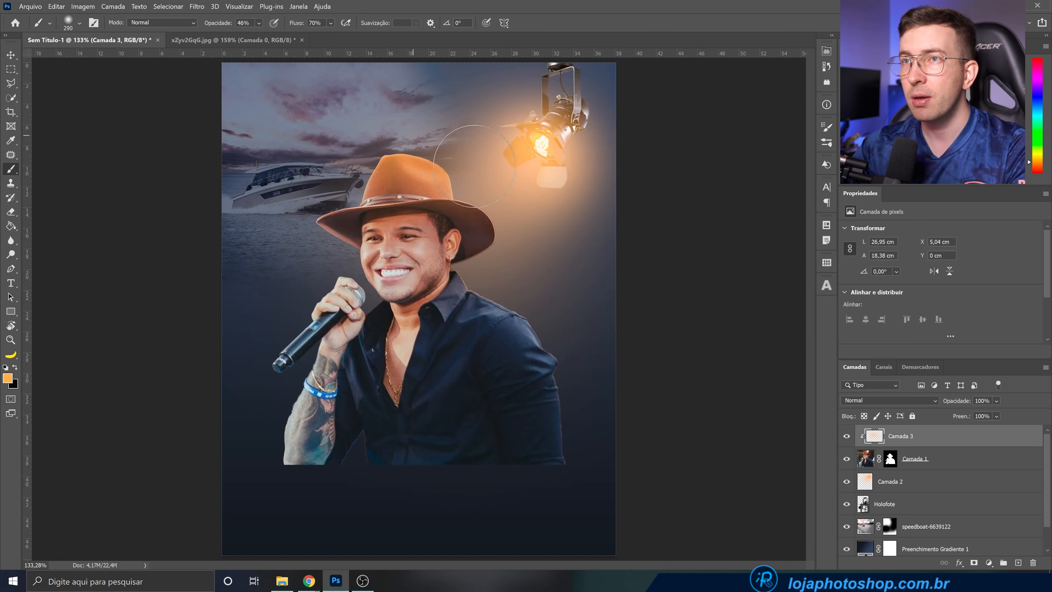
mouse_move(499, 287)
left_mouse_down()
mouse_move(468, 291)
mouse_move(528, 311)
mouse_move(619, 375)
mouse_move(583, 348)
mouse_move(618, 441)
mouse_move(582, 322)
mouse_move(538, 285)
mouse_move(561, 306)
mouse_move(611, 414)
left_mouse_up()
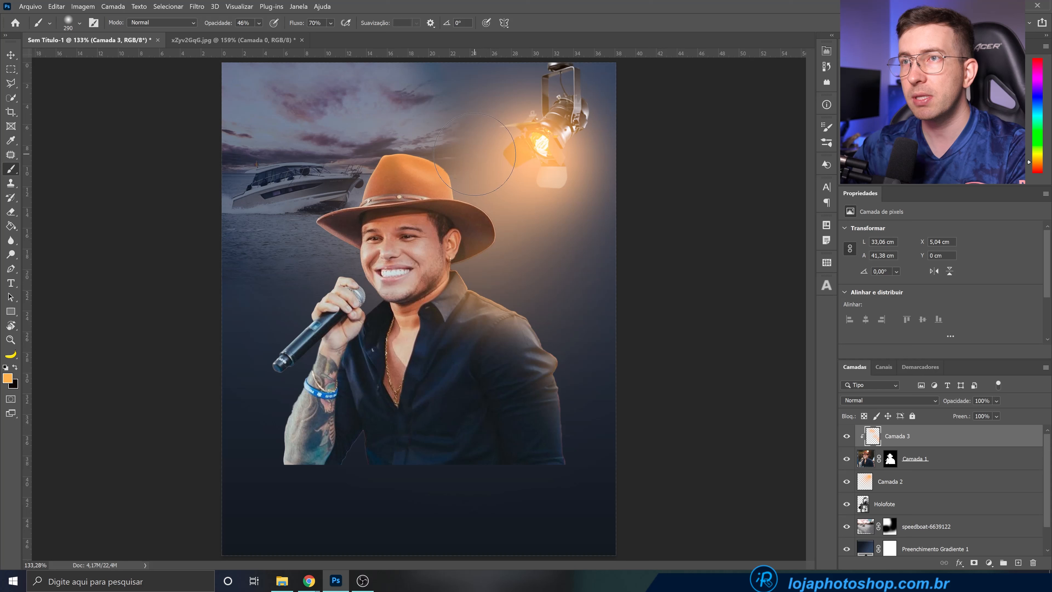
Set the clipped light layer's blending mode to Divisão and compare the artwork with and without it
left_click(894, 400)
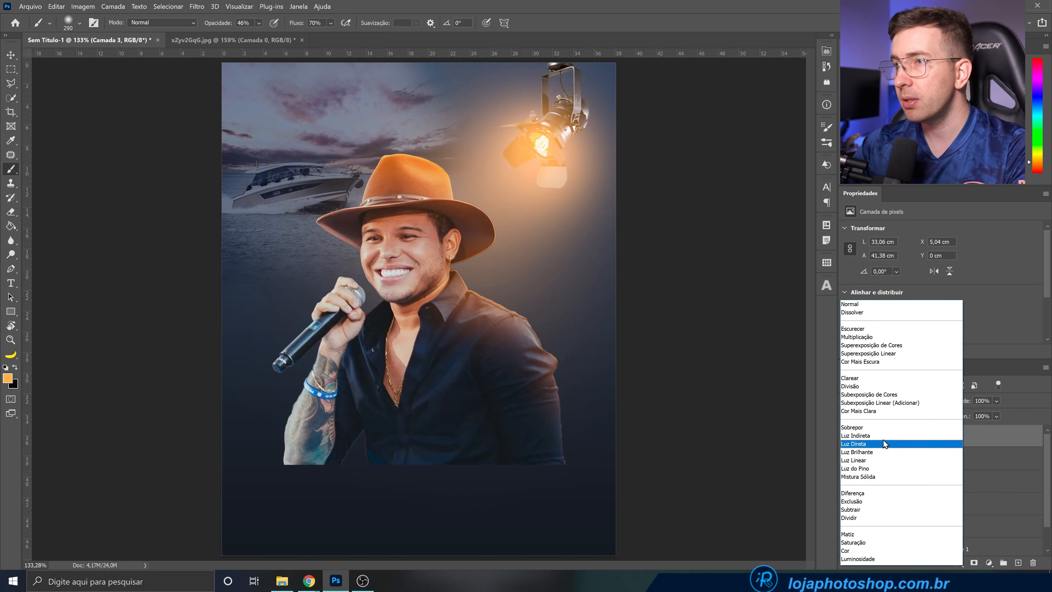
left_click(872, 389)
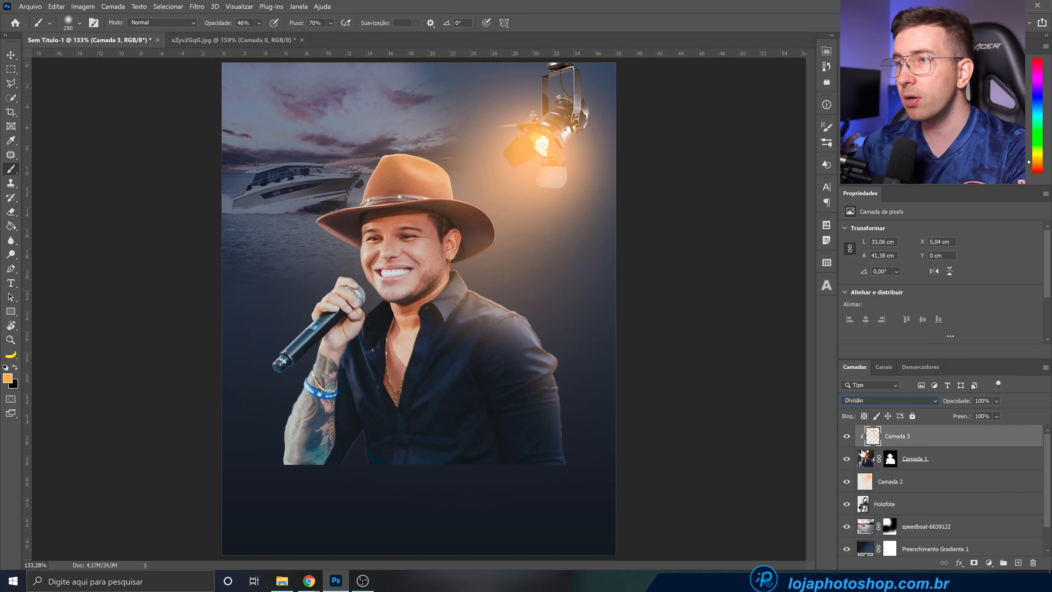
left_click(846, 436)
left_click(847, 436)
left_click(846, 435)
left_click(847, 435)
scroll(421, 391, "down", 6)
scroll(432, 348, "up", 3)
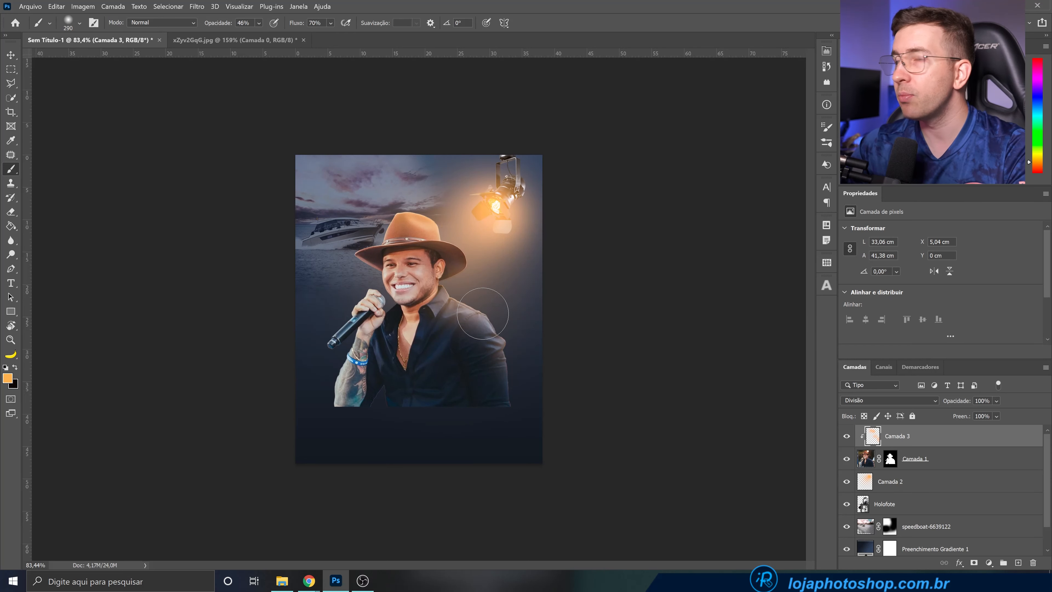
scroll(419, 310, "up", 2)
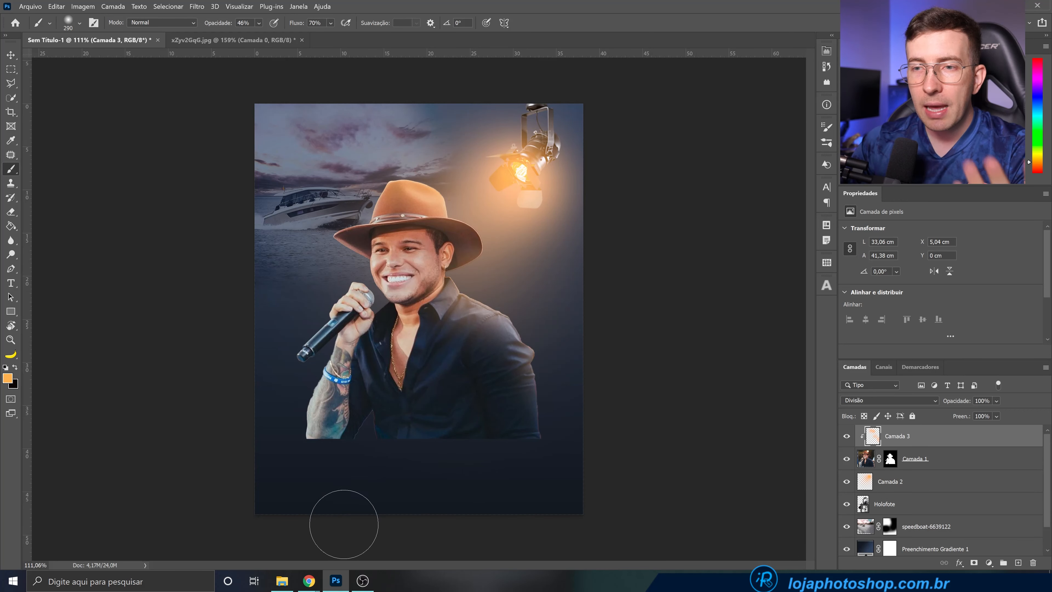
Switch to Chrome and look through the Curso de Artes para Mídias Sociais no Photoshop page, covering price, sample artworks, bonuses and student testimonials
mouse_move(313, 586)
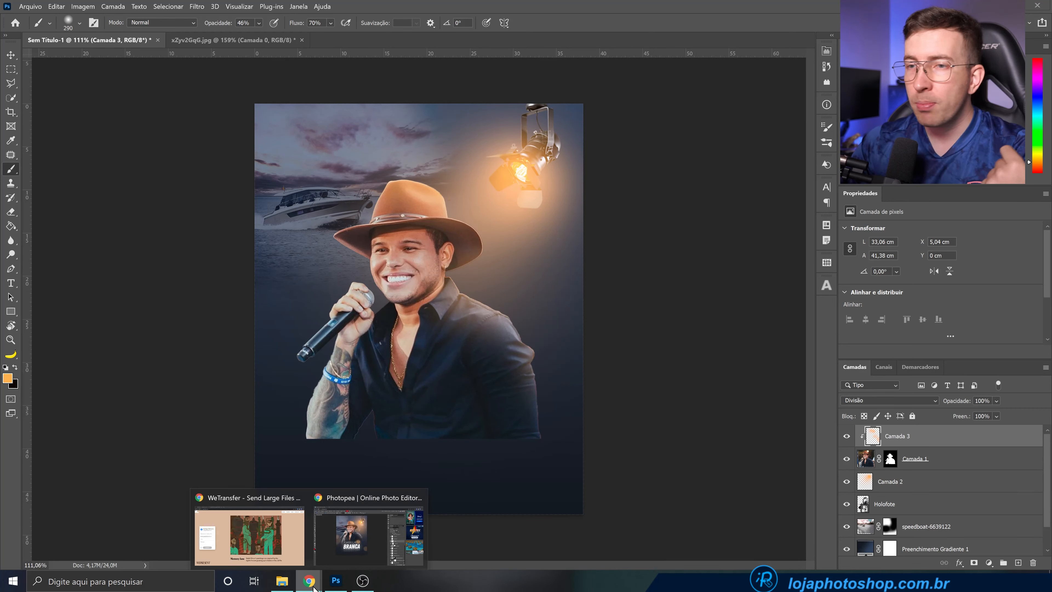
left_click(249, 534)
left_click(195, 9)
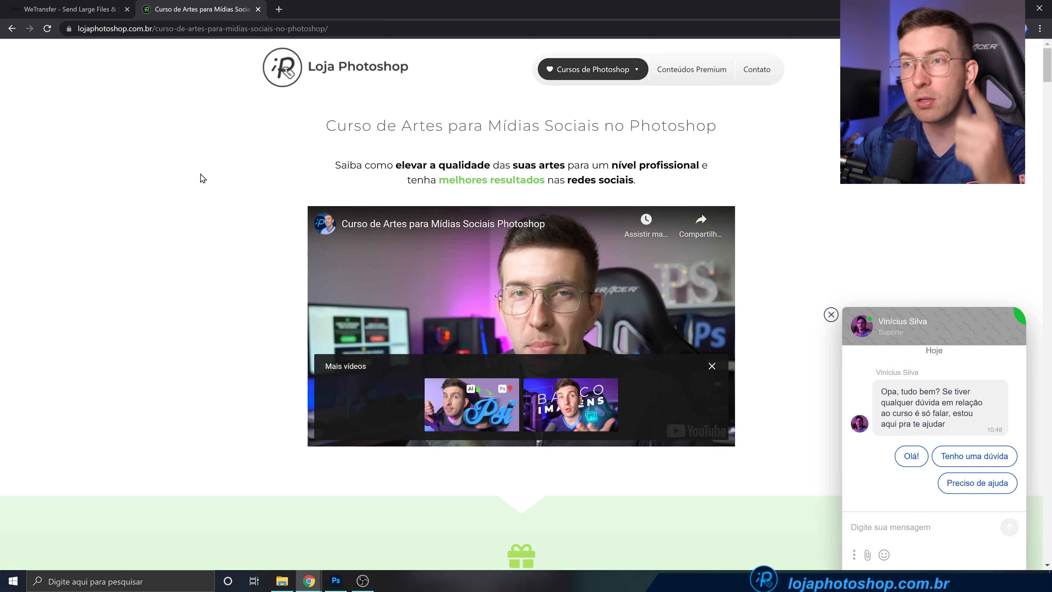
scroll(202, 179, "down", 6)
scroll(202, 179, "down", 2)
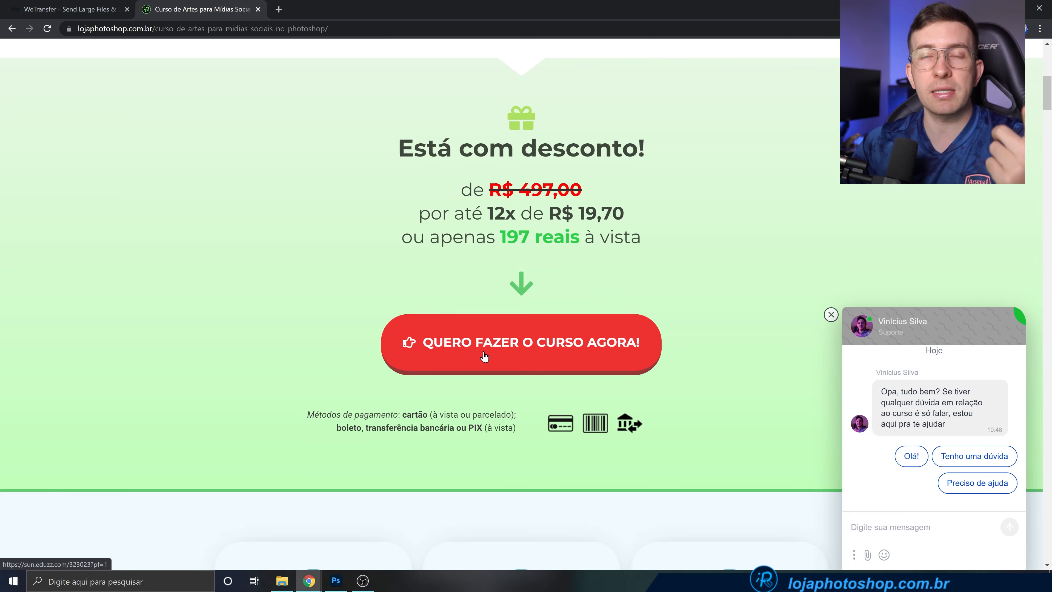
scroll(468, 348, "down", 15)
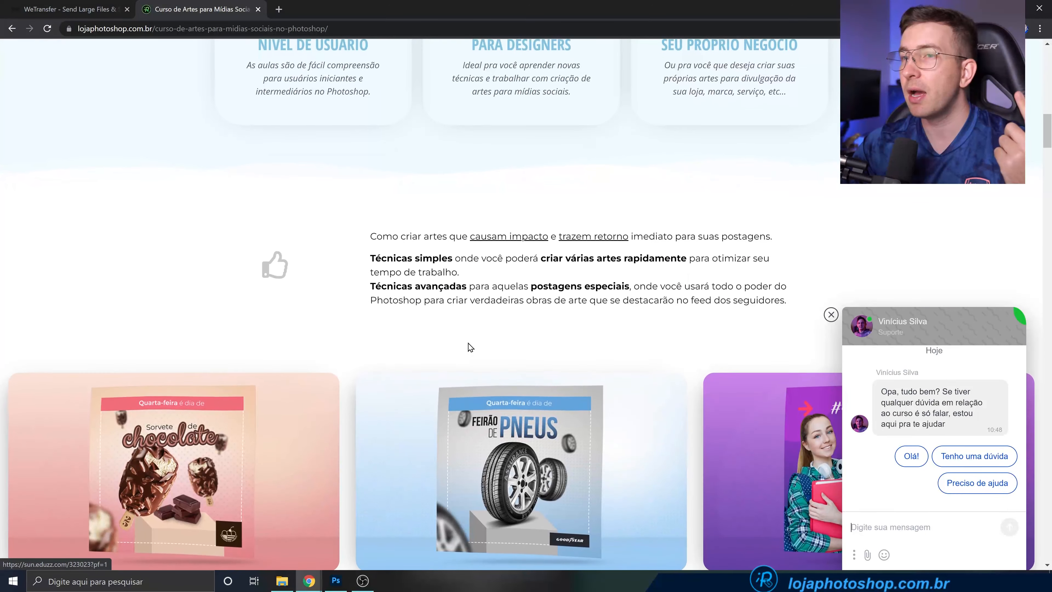
scroll(237, 299, "down", 5)
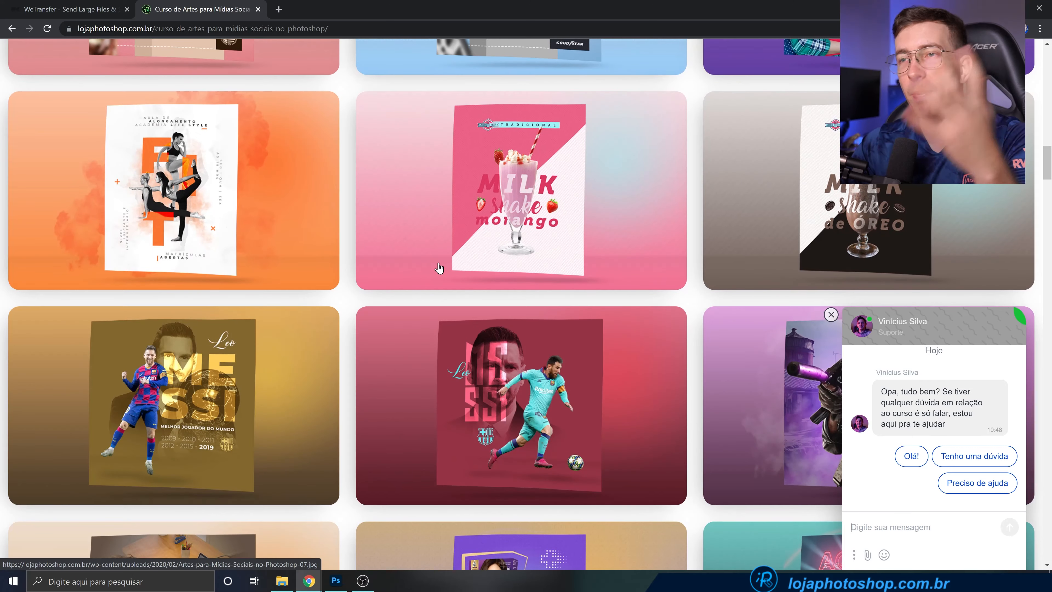
scroll(362, 276, "down", 6)
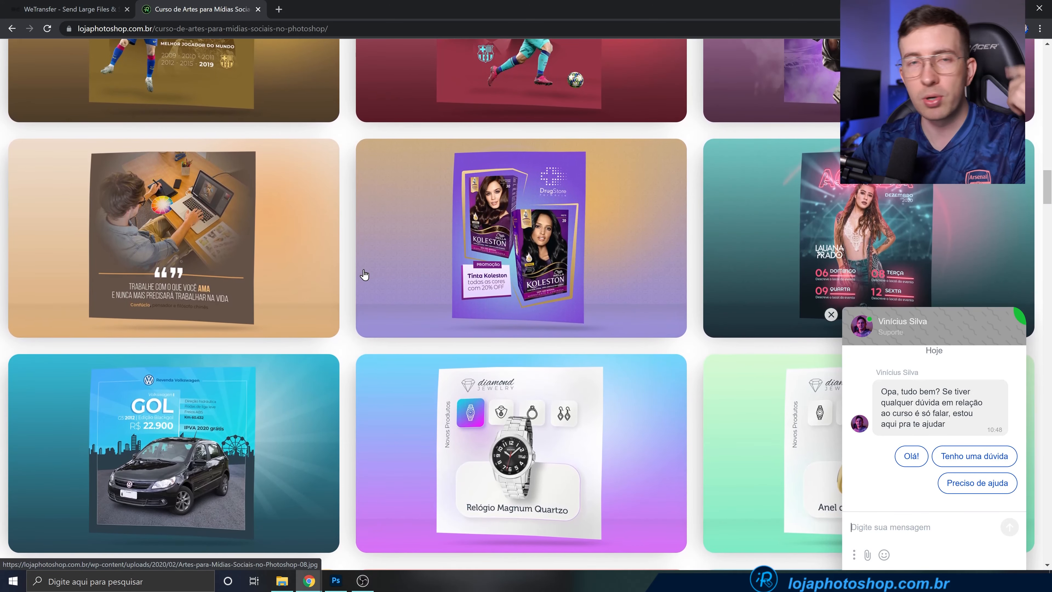
scroll(363, 274, "down", 20)
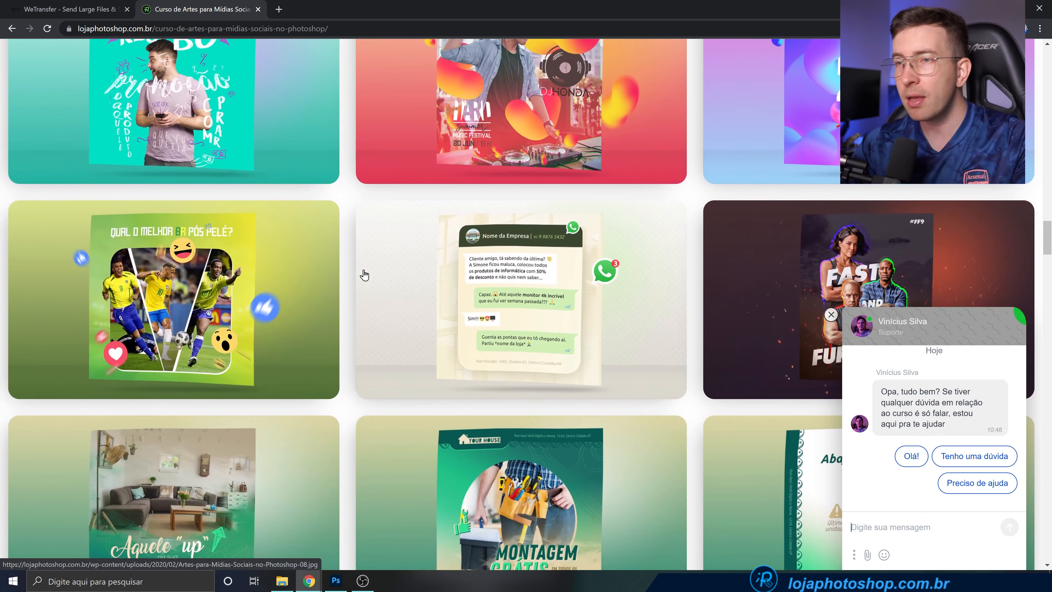
scroll(364, 275, "down", 20)
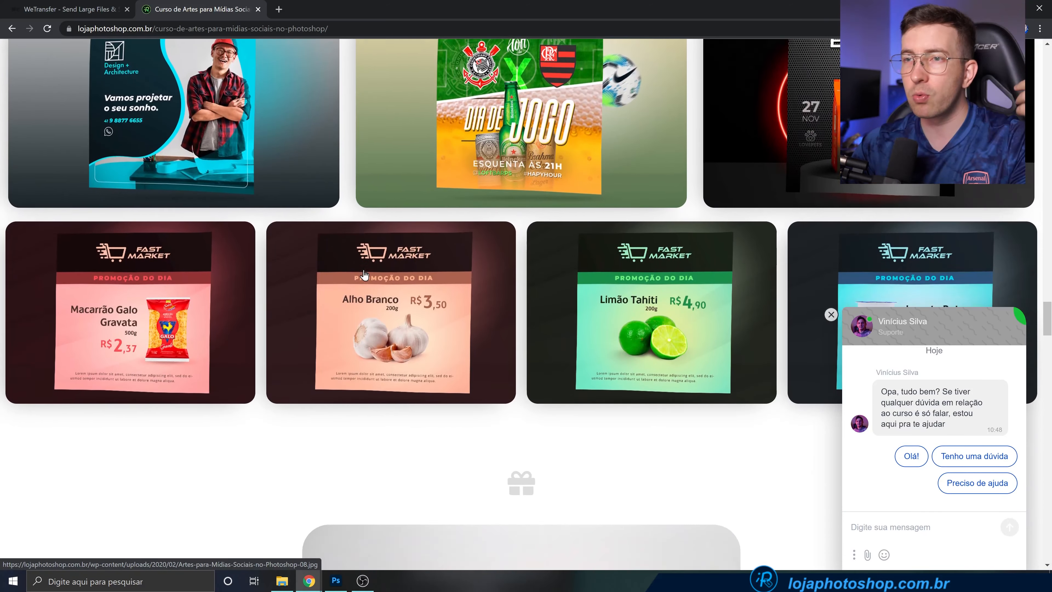
scroll(363, 274, "down", 7)
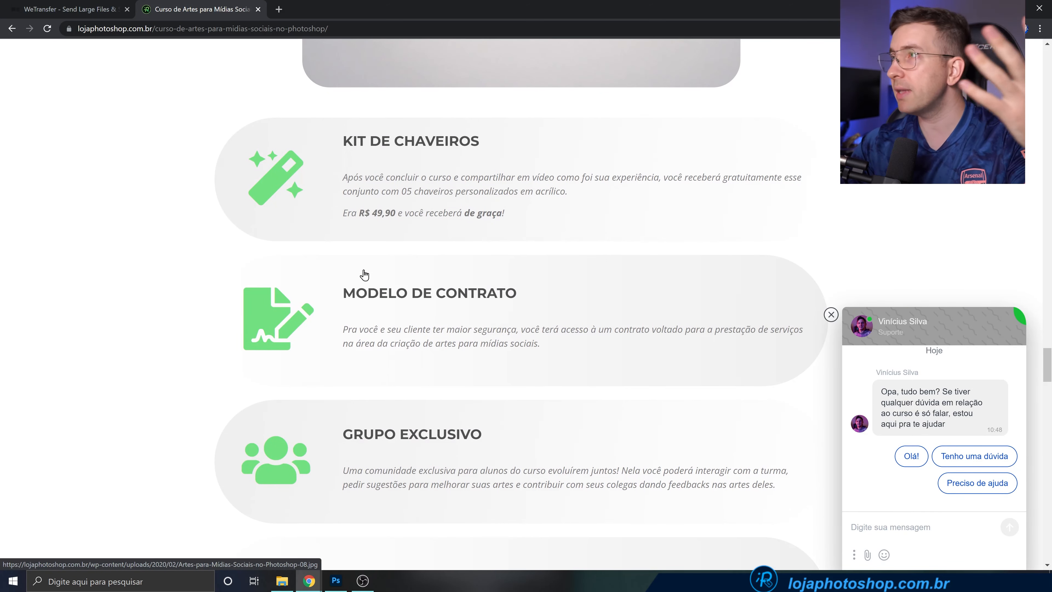
scroll(366, 274, "down", 9)
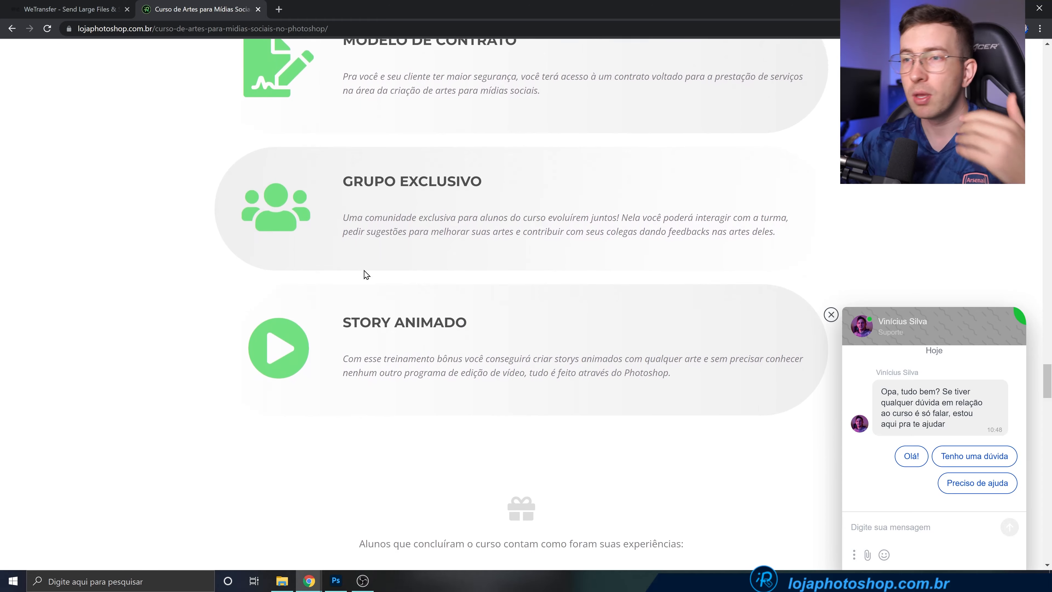
scroll(366, 274, "down", 10)
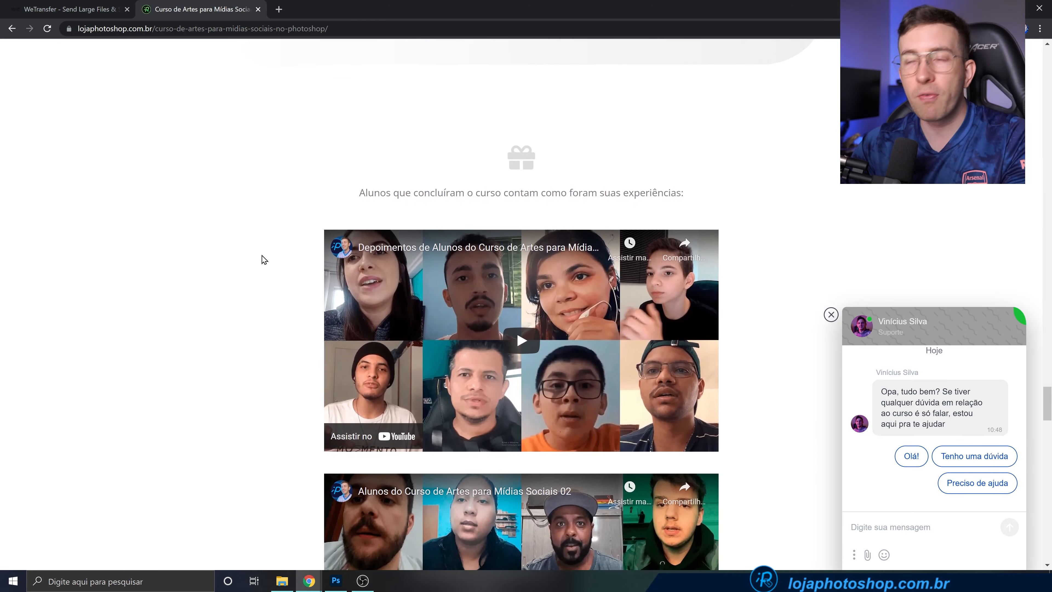
scroll(264, 257, "down", 5)
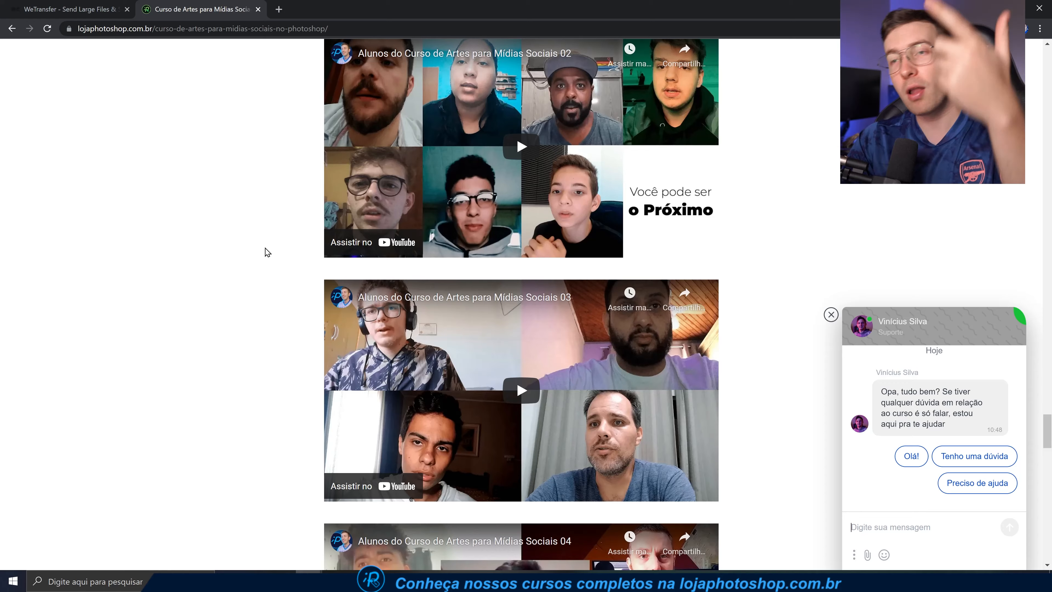
scroll(267, 252, "down", 4)
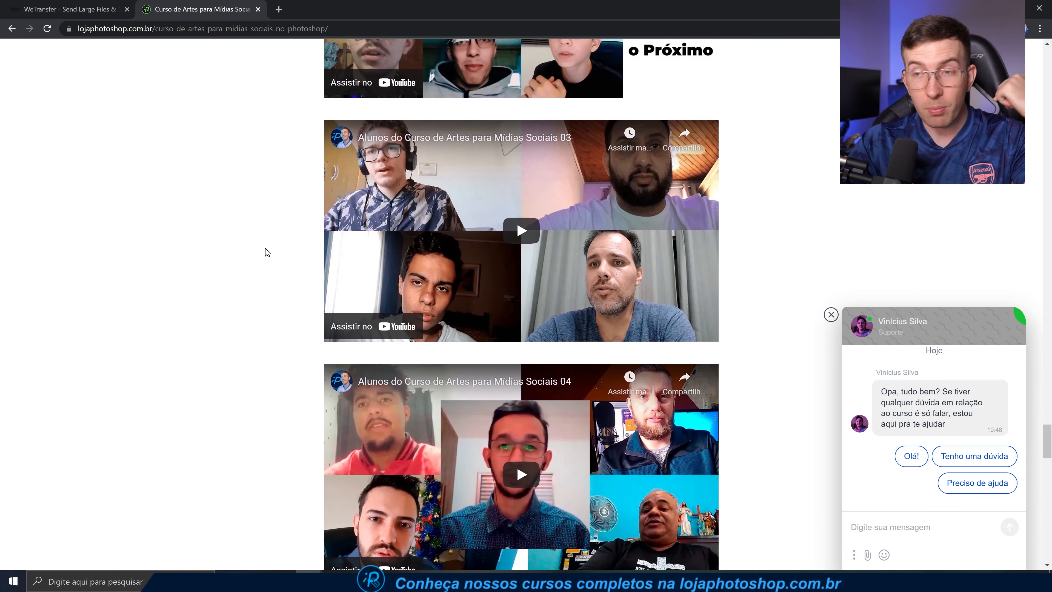
scroll(267, 252, "down", 8)
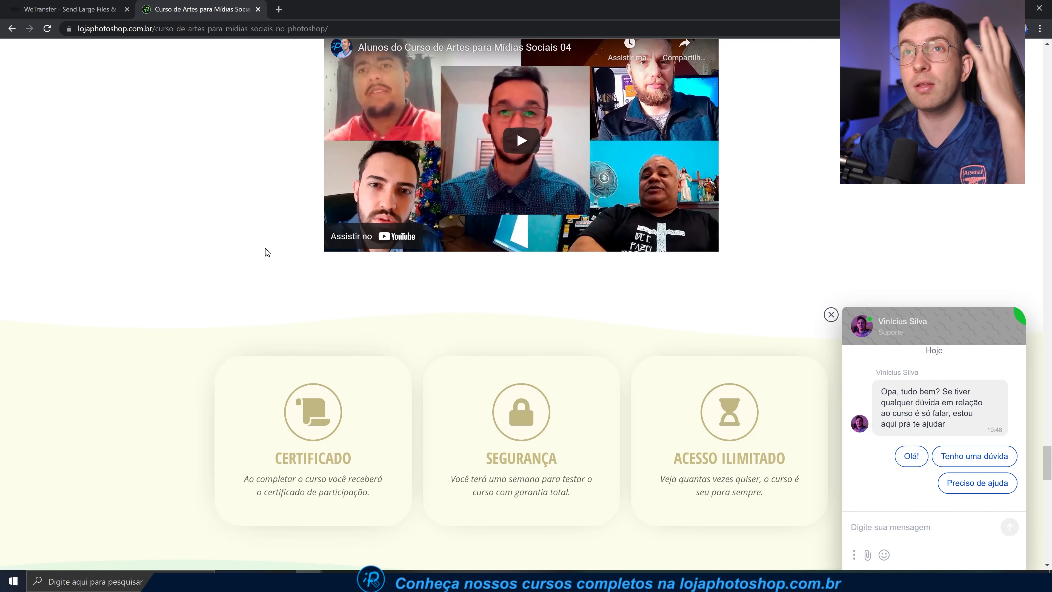
scroll(267, 252, "down", 12)
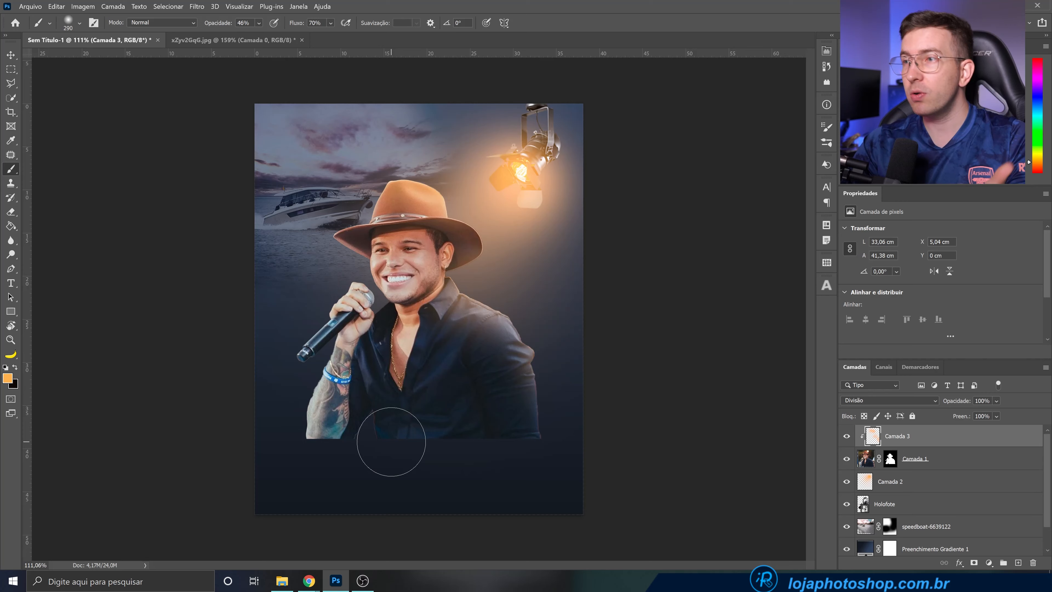
Fade the singer's lower edge into the background on his layer mask, using a soft black brush at 100% opacity, 50% flow and about 683 px
left_click(890, 460)
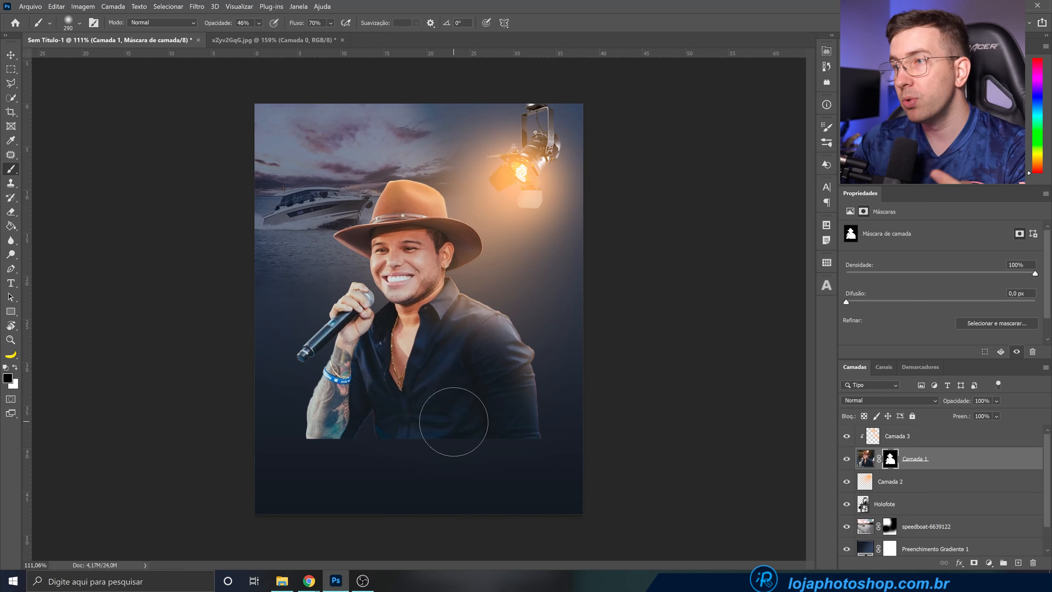
left_click(866, 459)
left_click(889, 460)
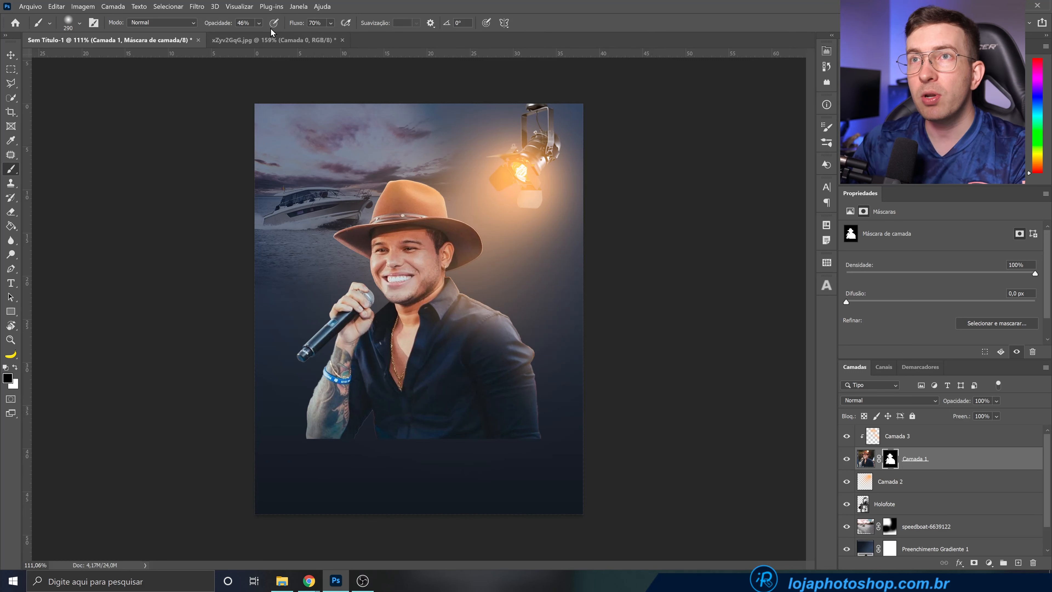
left_click_drag(257, 24, 327, 38)
left_click(332, 24)
left_click(360, 9)
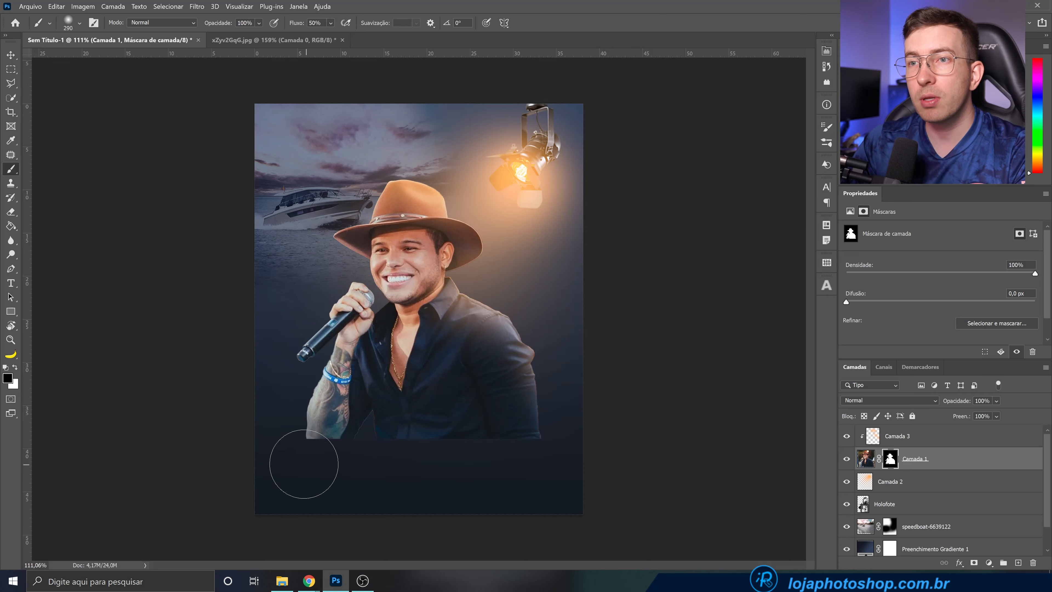
left_click_drag(346, 468, 372, 468, "alt")
left_click_drag(278, 467, 410, 484)
mouse_move(321, 474)
left_mouse_down()
mouse_move(300, 456)
mouse_move(332, 486)
left_mouse_up()
mouse_move(392, 470)
left_mouse_down("alt")
mouse_move(440, 477)
mouse_move(338, 501)
mouse_move(465, 508)
mouse_move(567, 481)
mouse_move(488, 478)
mouse_move(497, 471)
mouse_move(540, 481)
mouse_move(395, 510)
left_mouse_up("alt")
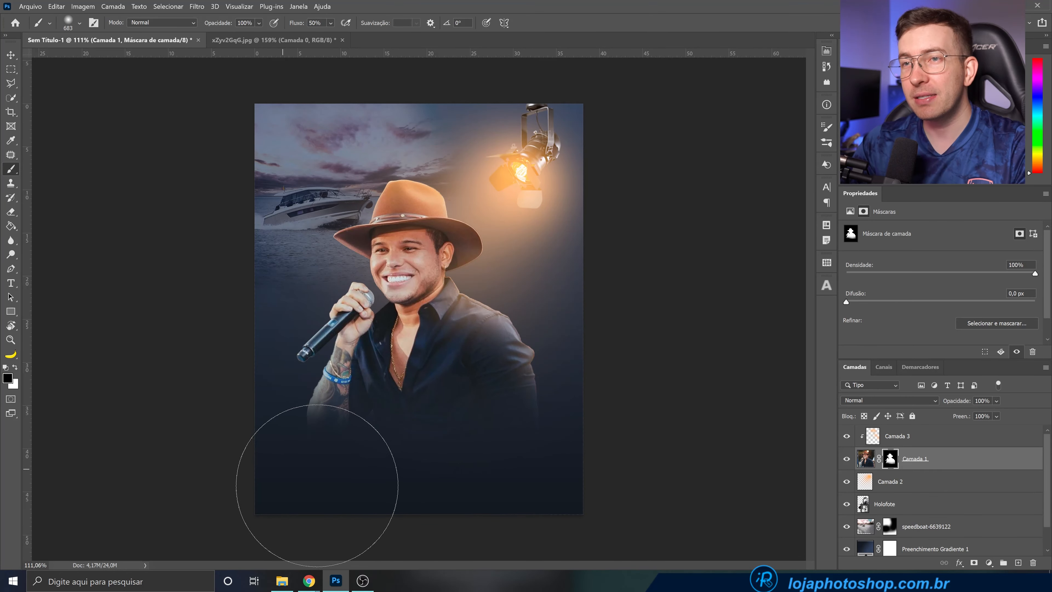
scroll(488, 435, "down", 4, "alt")
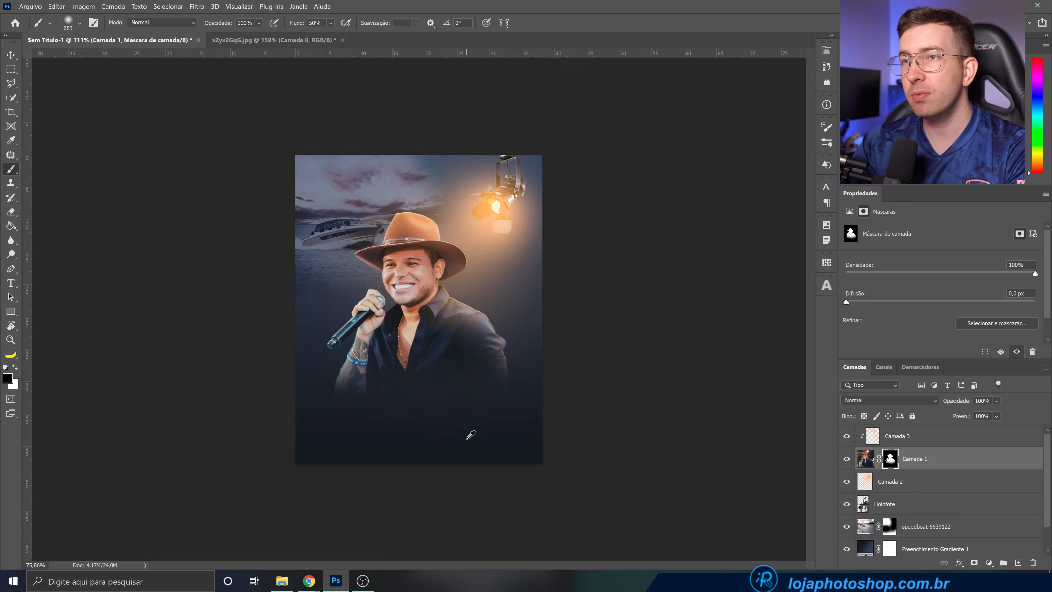
scroll(419, 409, "up", 4, "alt")
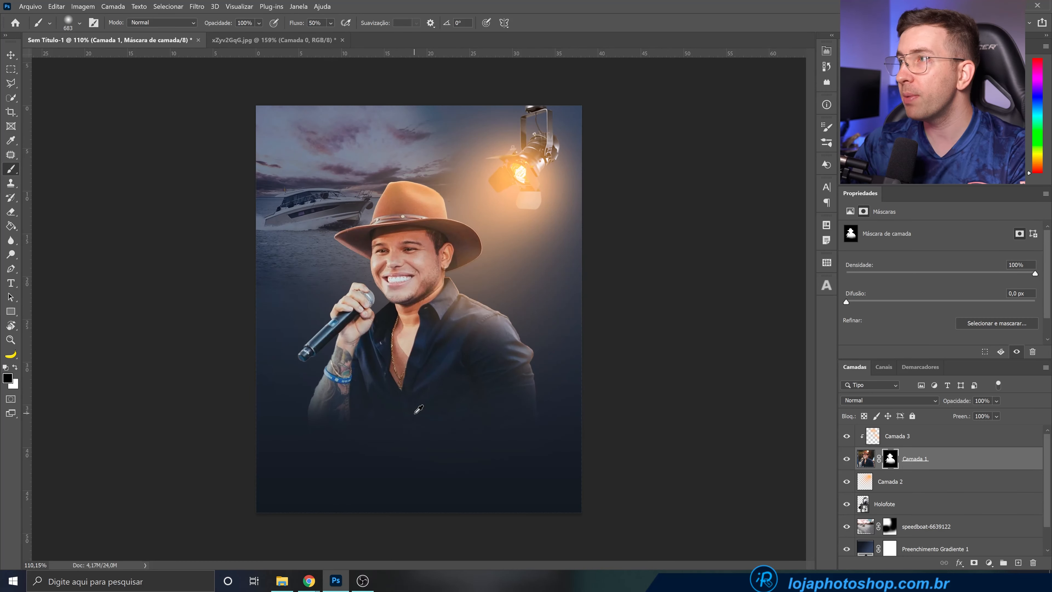
scroll(414, 427, "up", 1, "alt")
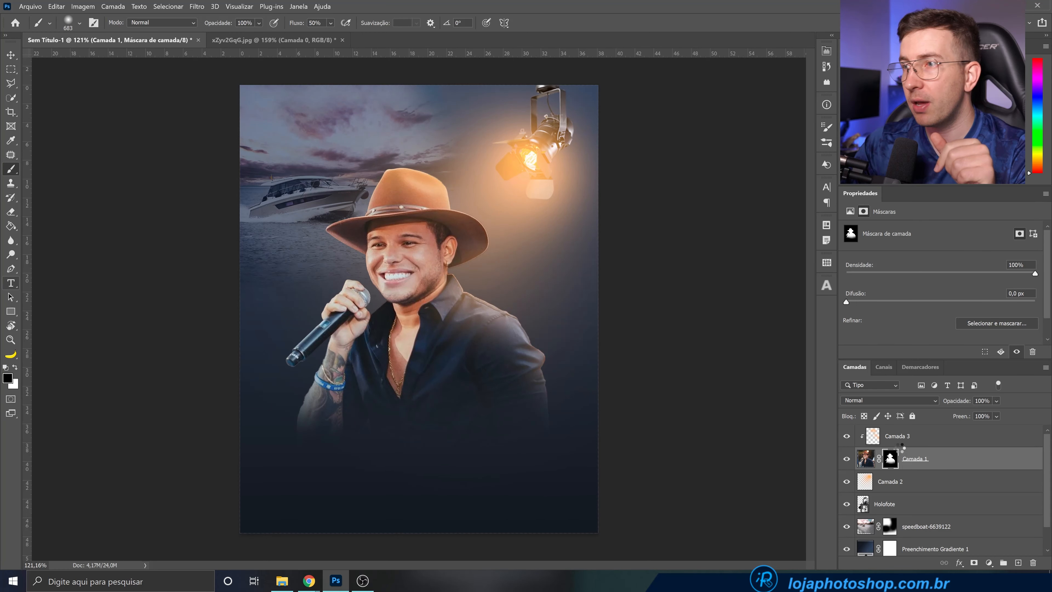
Add the white text CABEÇA on a new layer above the singer's light layer, in the dark area below him
key("t")
left_click(898, 435)
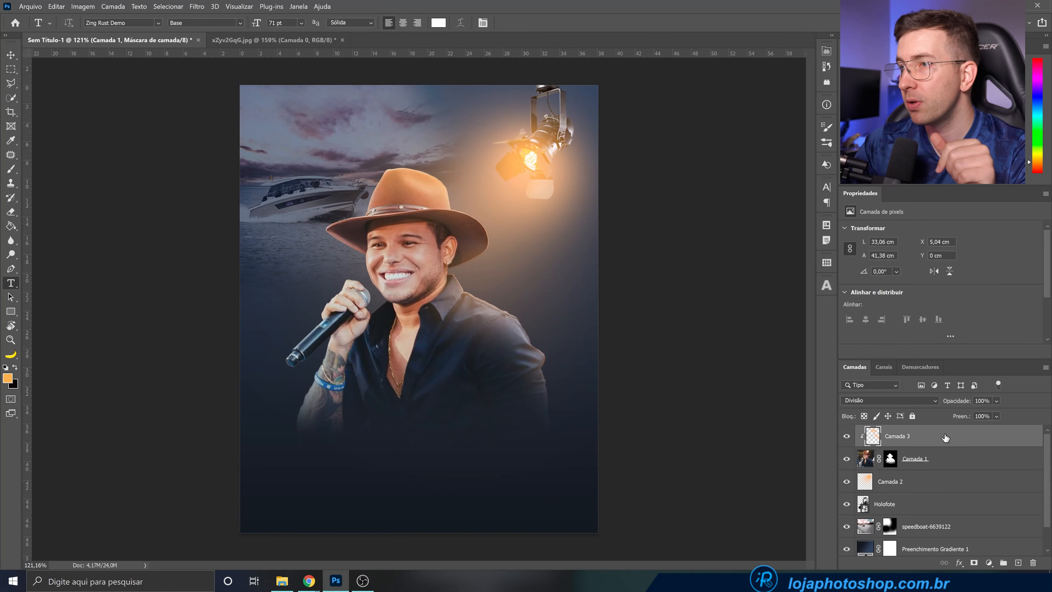
left_click(1018, 562)
left_click(352, 461)
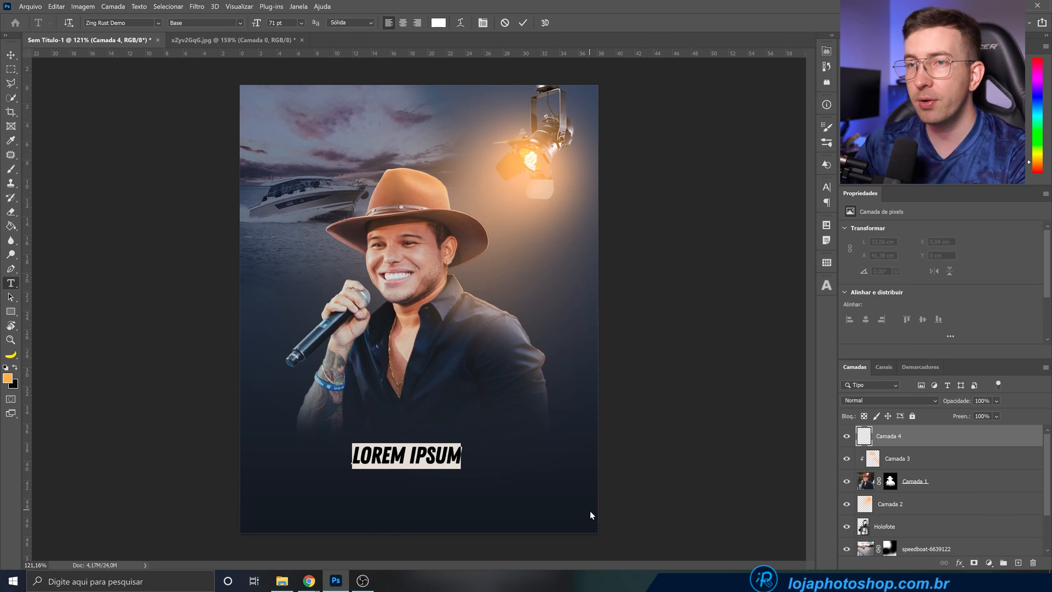
type("CAB")
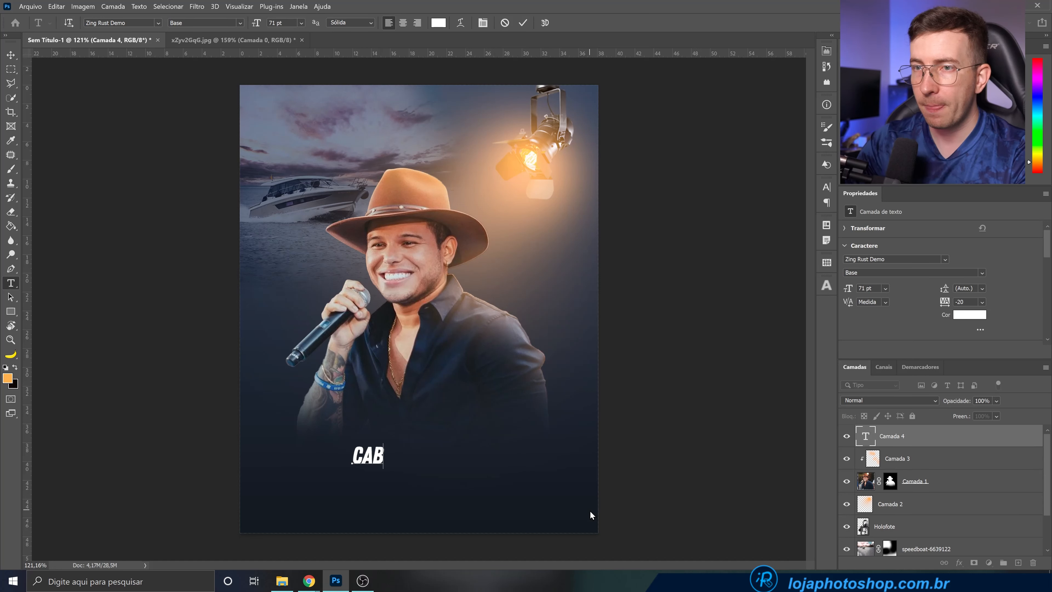
type("EÇA")
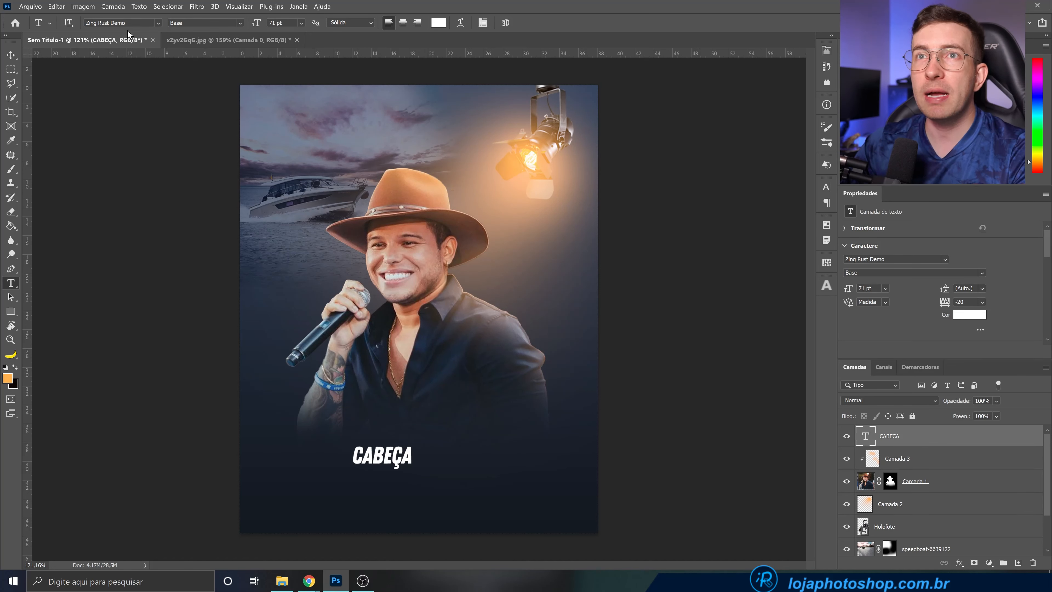
Set the CABEÇA text to Zing Sans Rust Light Demo Base at 70 pt with 180 tracking
left_click(129, 22)
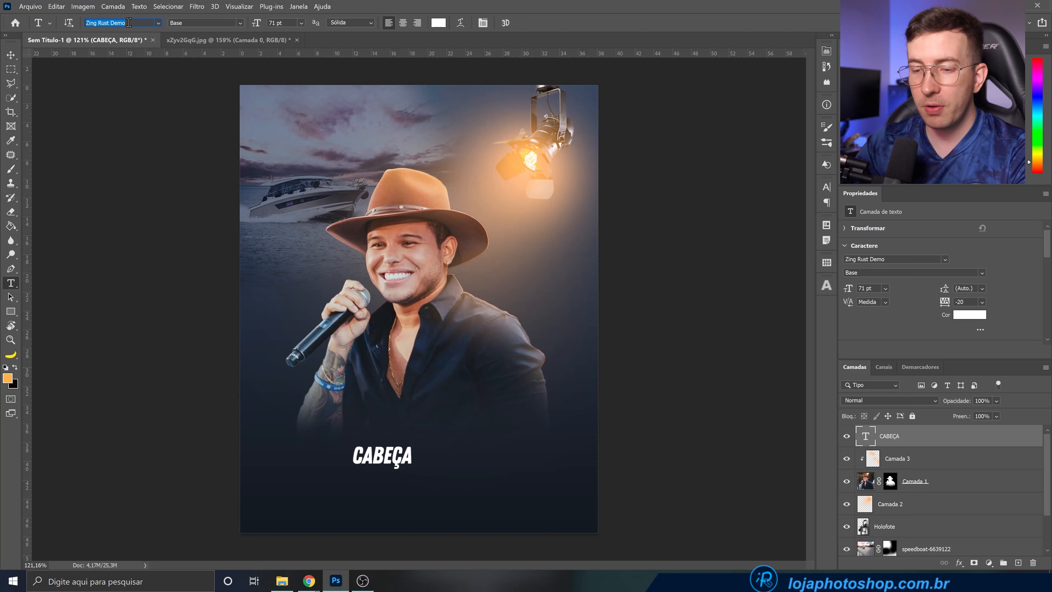
type("ZING")
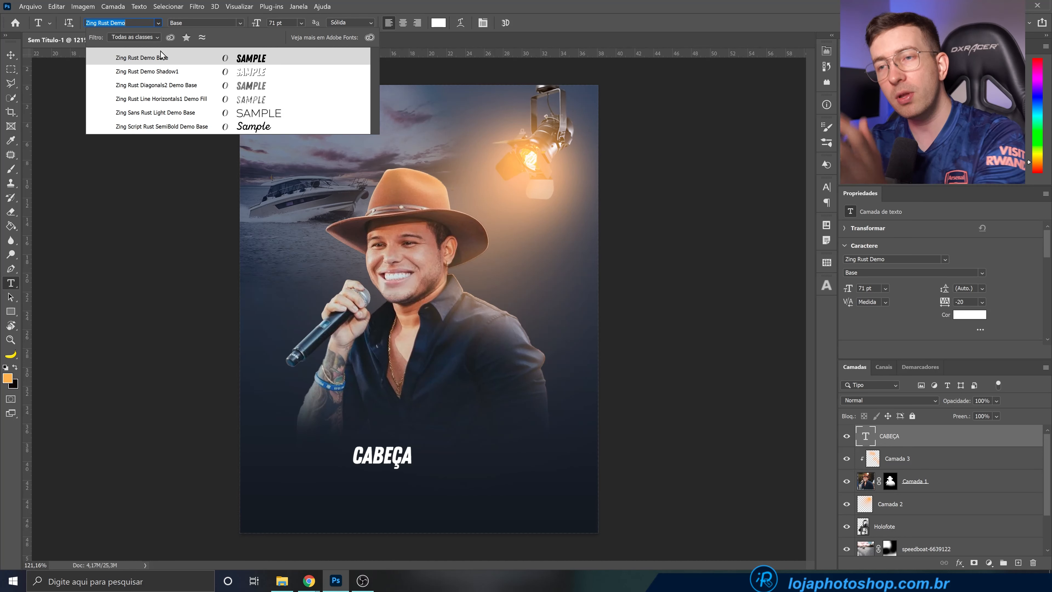
left_click(178, 116)
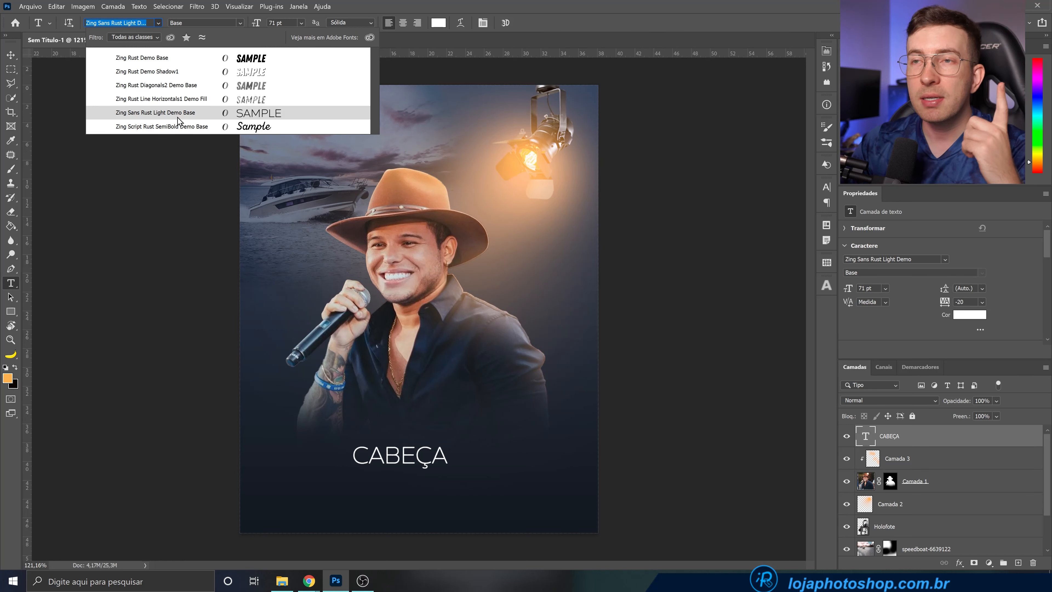
left_click(177, 118)
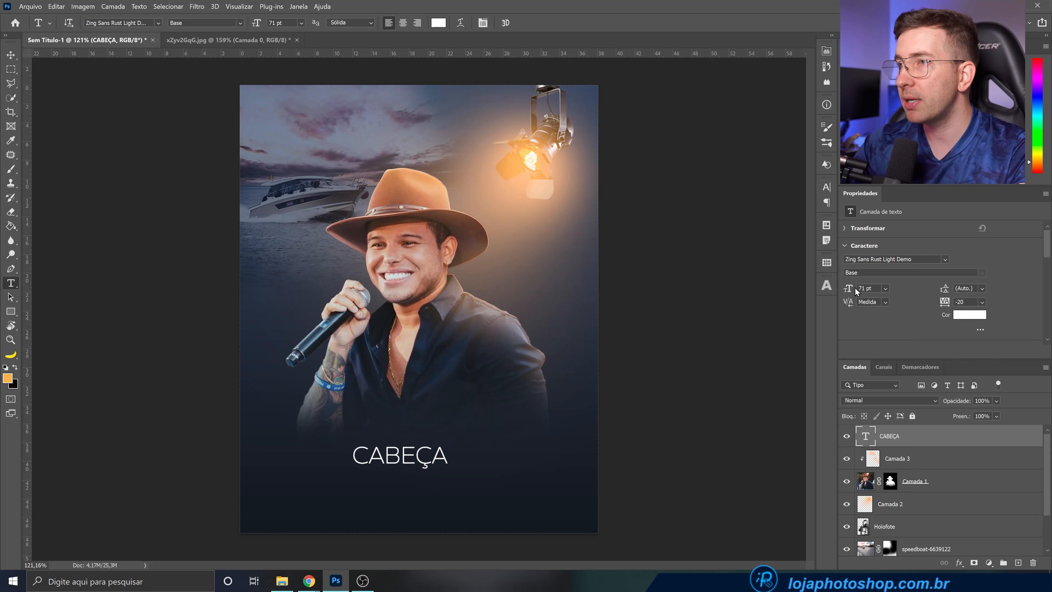
left_click_drag(852, 289, 852, 293)
left_click_drag(939, 304, 941, 303)
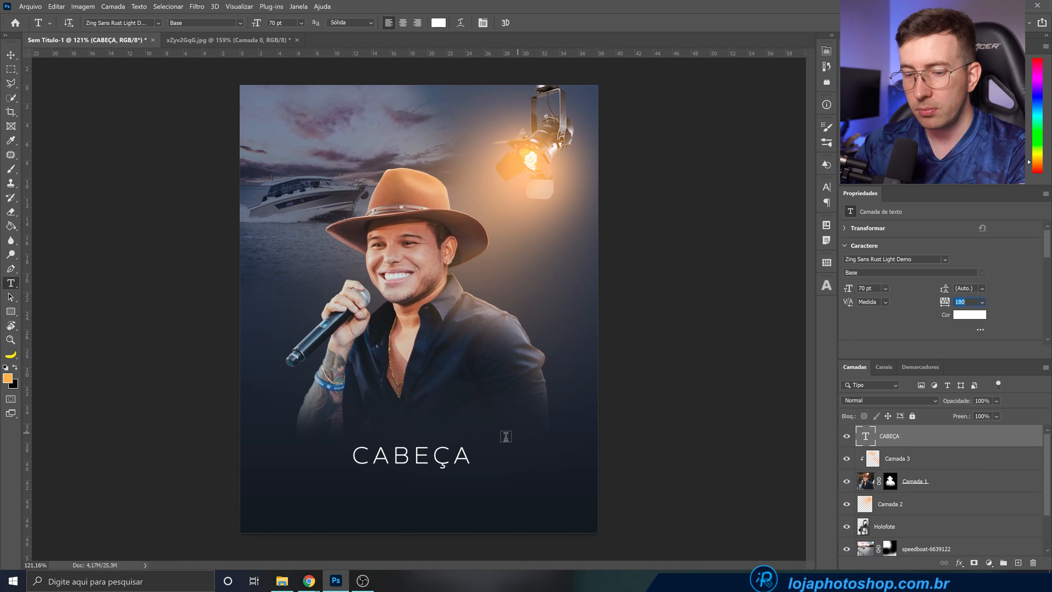
Move the CABEÇA text up over the faded lower part of the singer's torso, slightly towards his microphone side
key("v")
left_click_drag(462, 457, 454, 402)
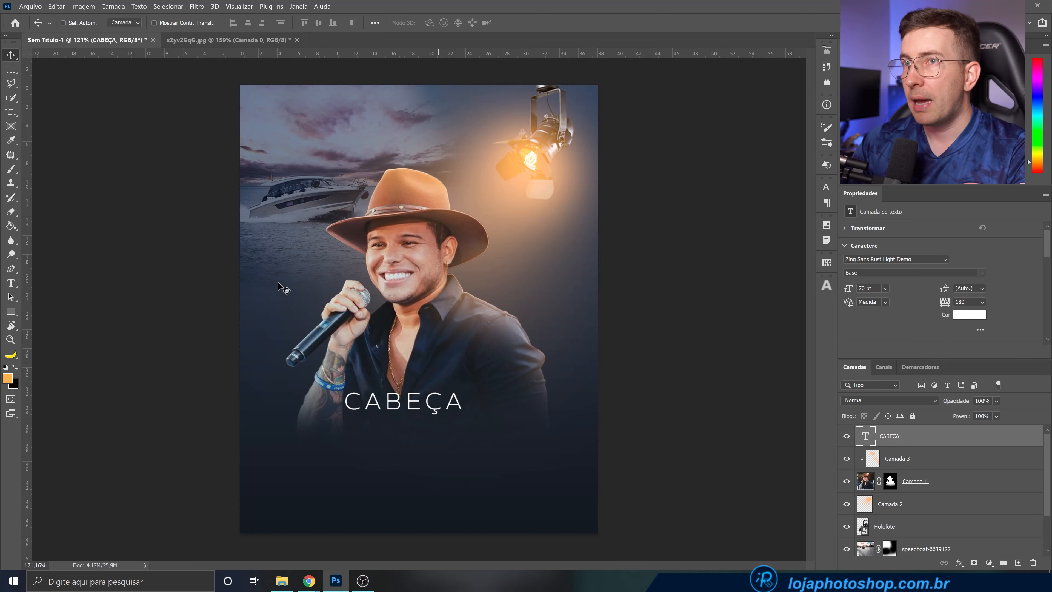
left_click_drag(431, 403, 426, 403)
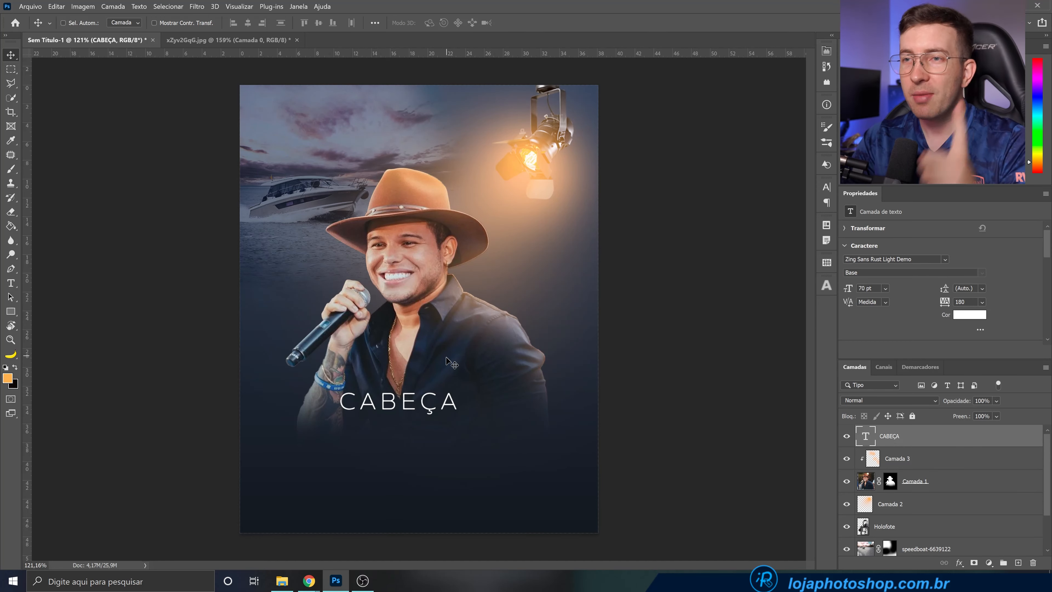
left_click_drag(443, 402, 429, 409)
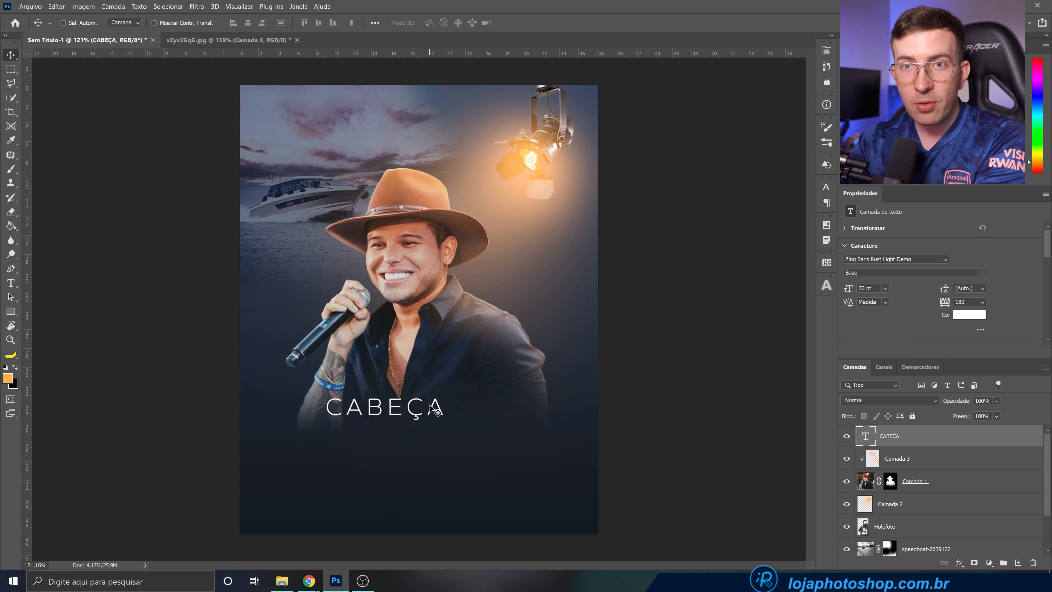
left_click_drag(434, 410, 439, 411)
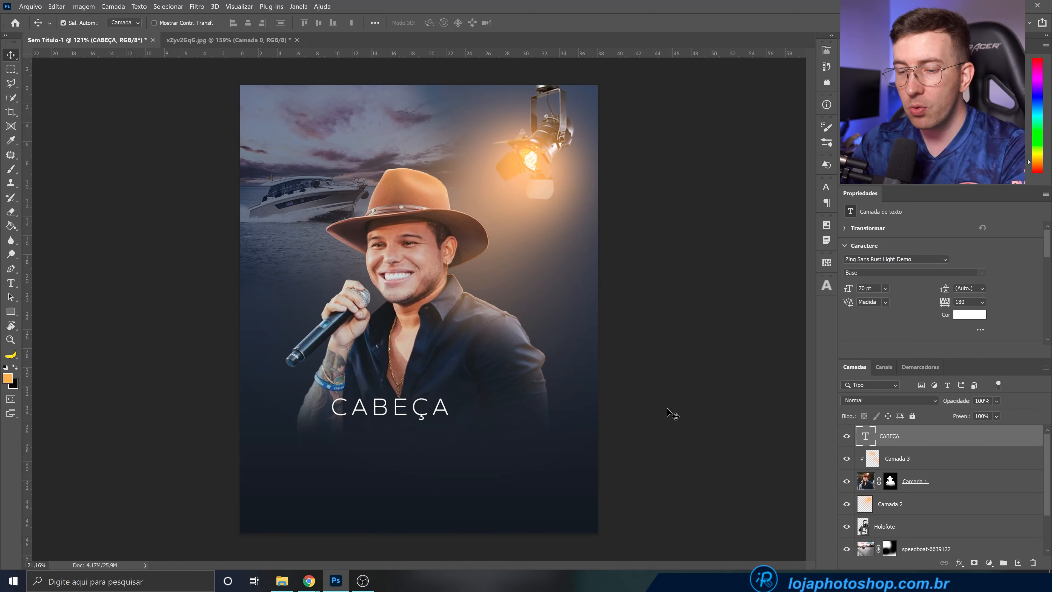
Duplicate the CABEÇA text directly below the original and change the copy's wording to BRANCA
key("ctrl+j")
left_click_drag(435, 419, 434, 455)
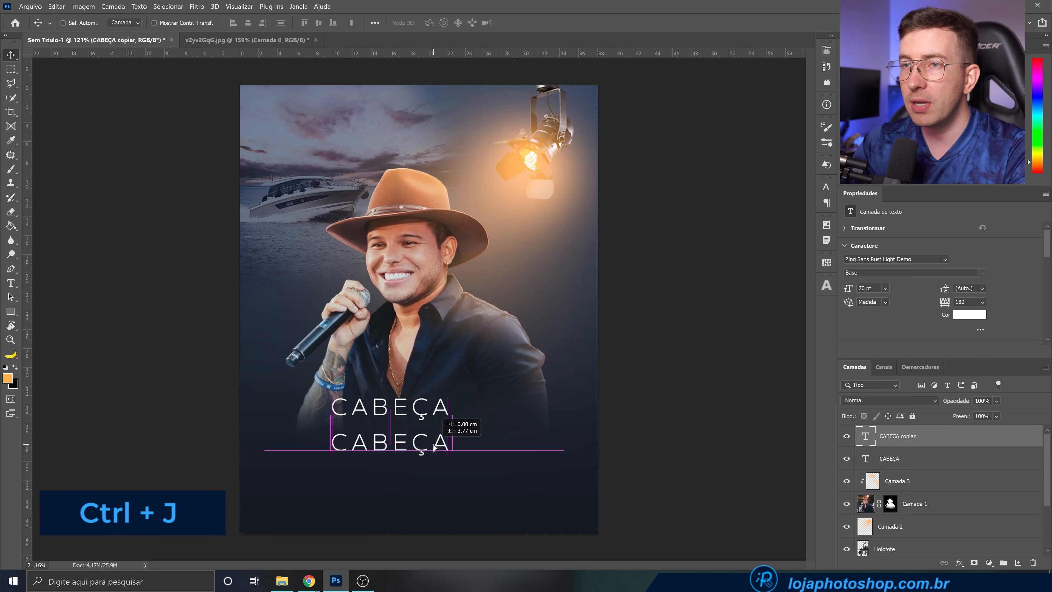
key("t")
double_click(433, 440)
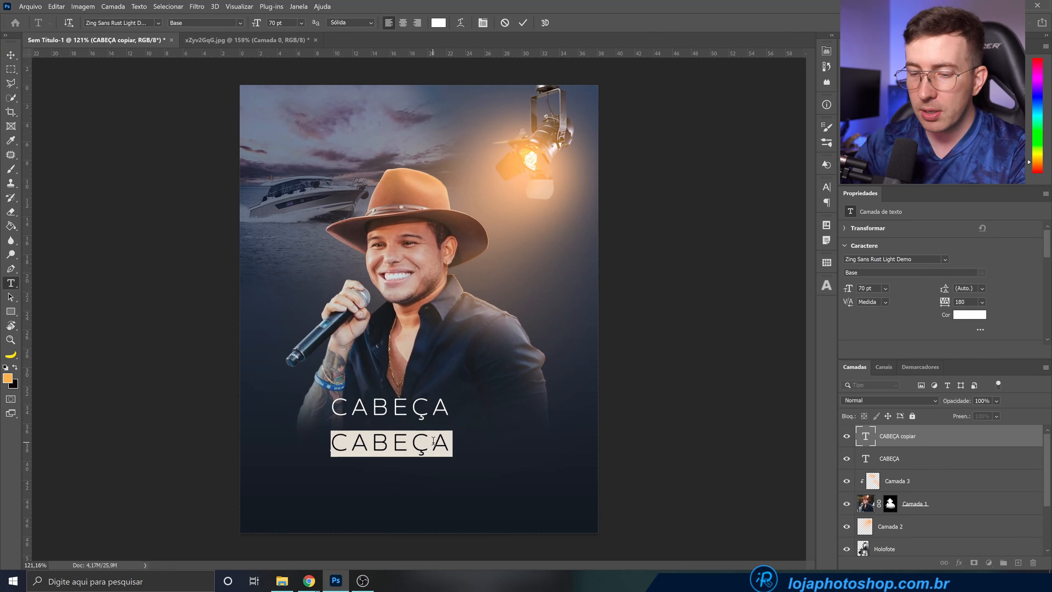
type("BRANCA")
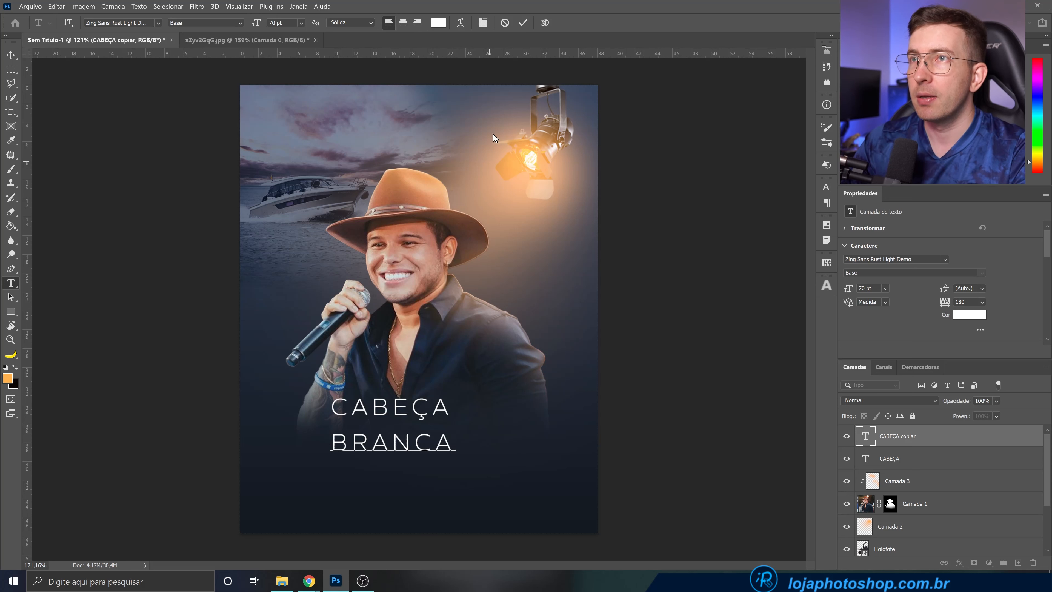
left_click(522, 23)
key("v")
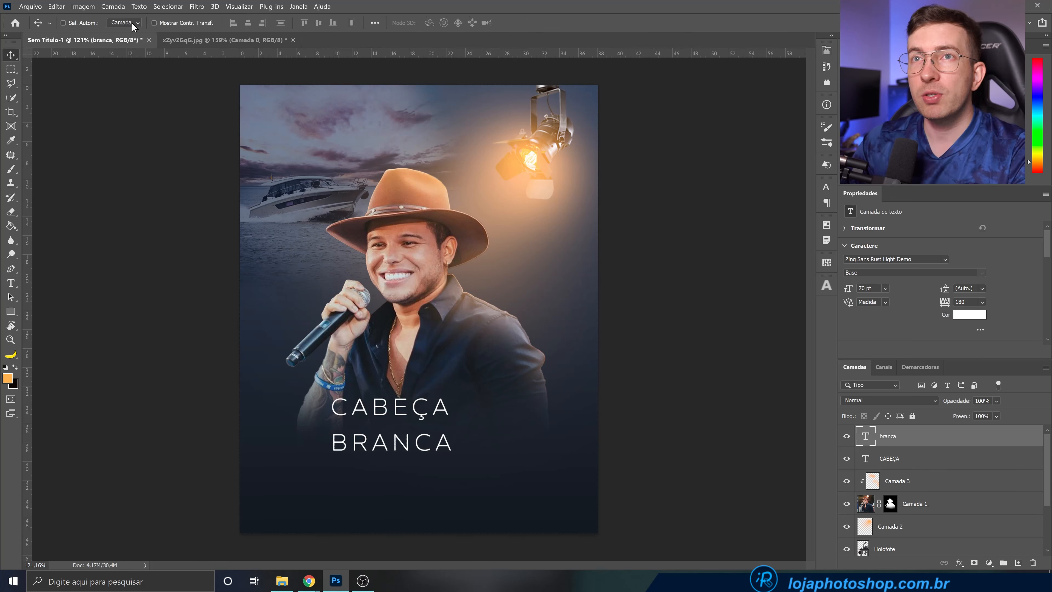
Change the BRANCA text's font to Zing Rust Demo Base and set its tracking to 0
left_click(905, 259)
type("ZIN")
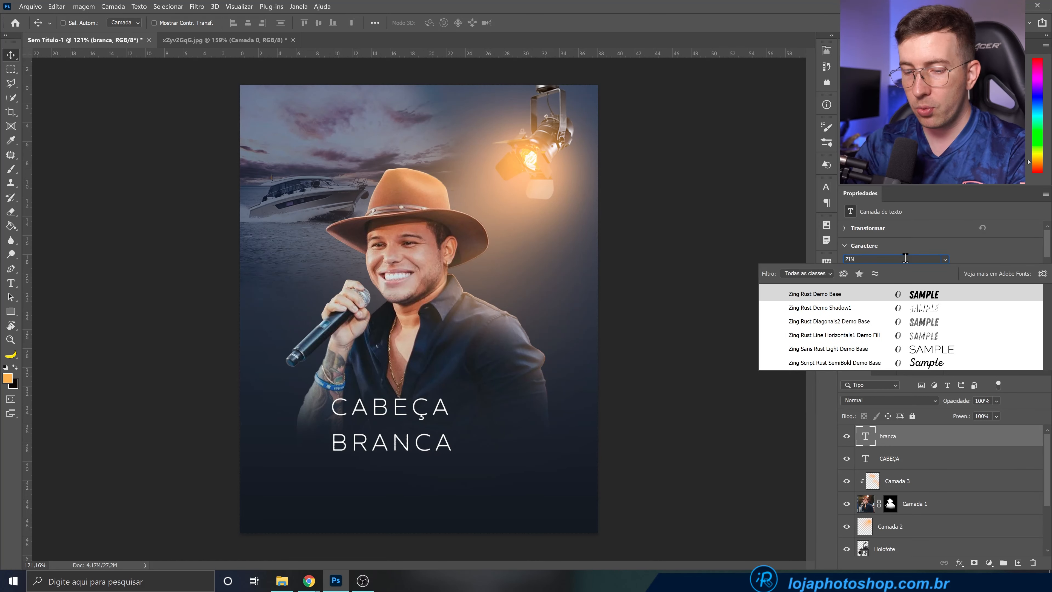
type("G R")
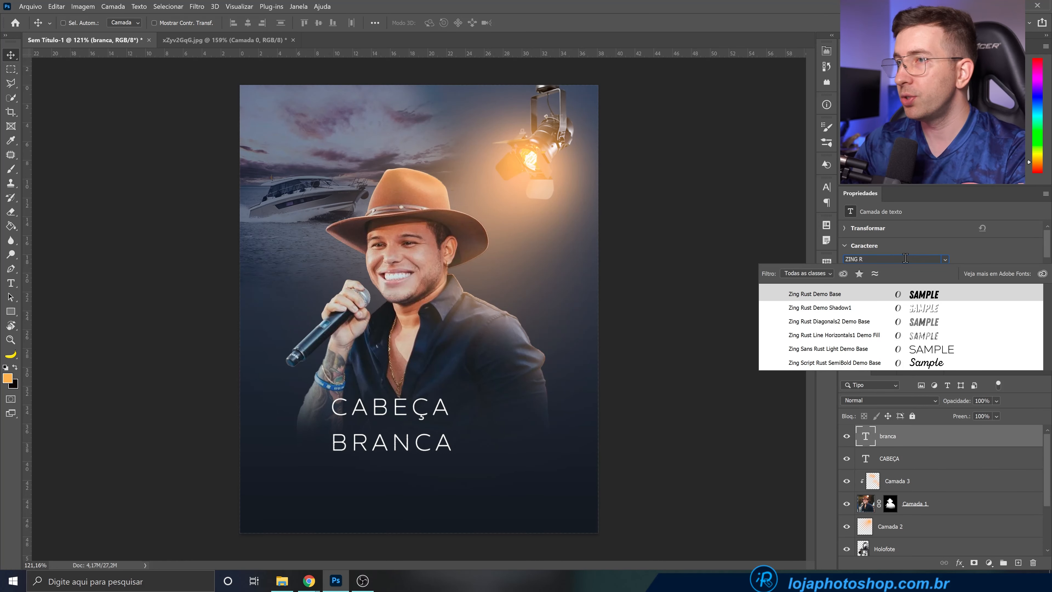
left_click(910, 295)
key("Return")
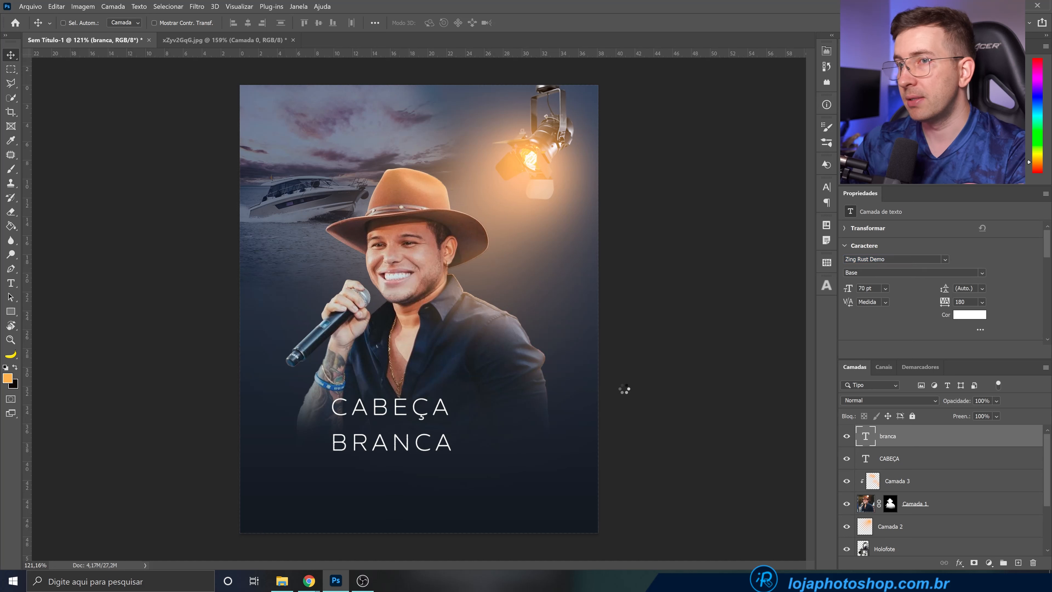
double_click(963, 302)
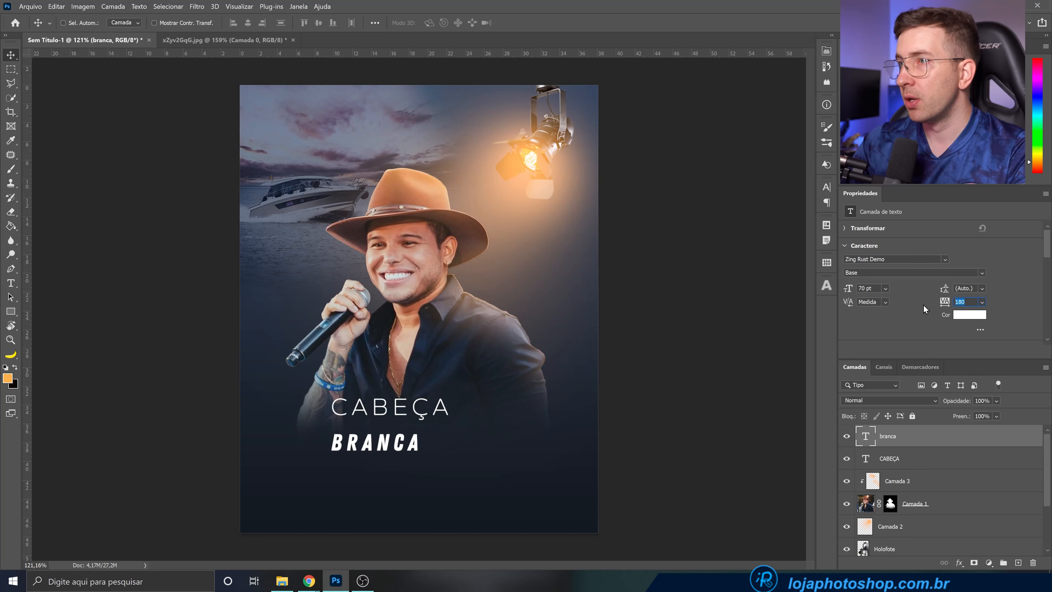
type("0")
key("Return")
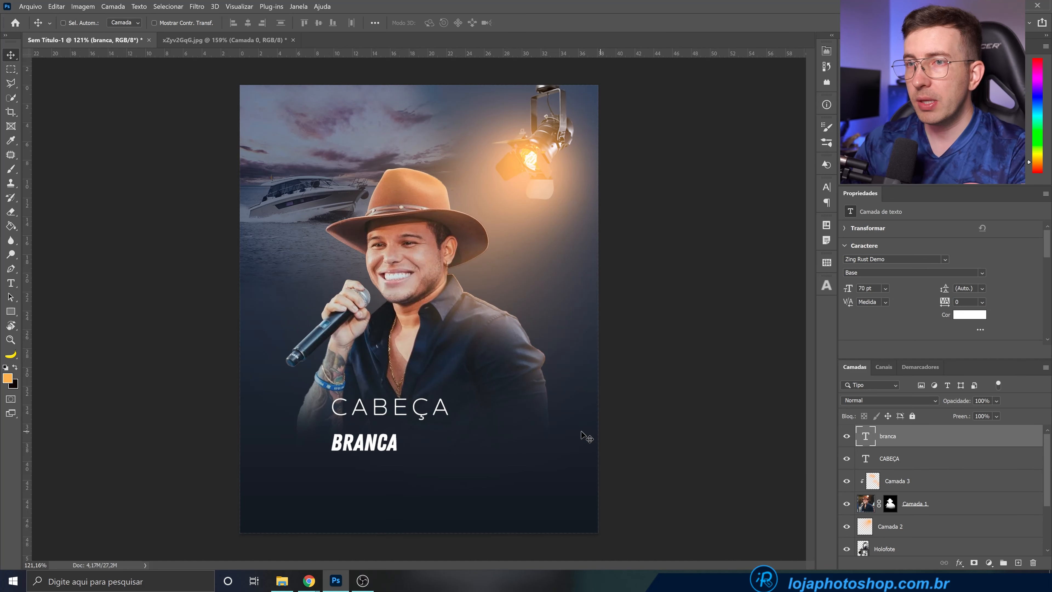
Enlarge the BRANCA text proportionally to about 183 pt, keeping its start aligned below CABEÇA
key("ctrl+t")
left_click_drag(402, 430, 495, 413)
key("Return")
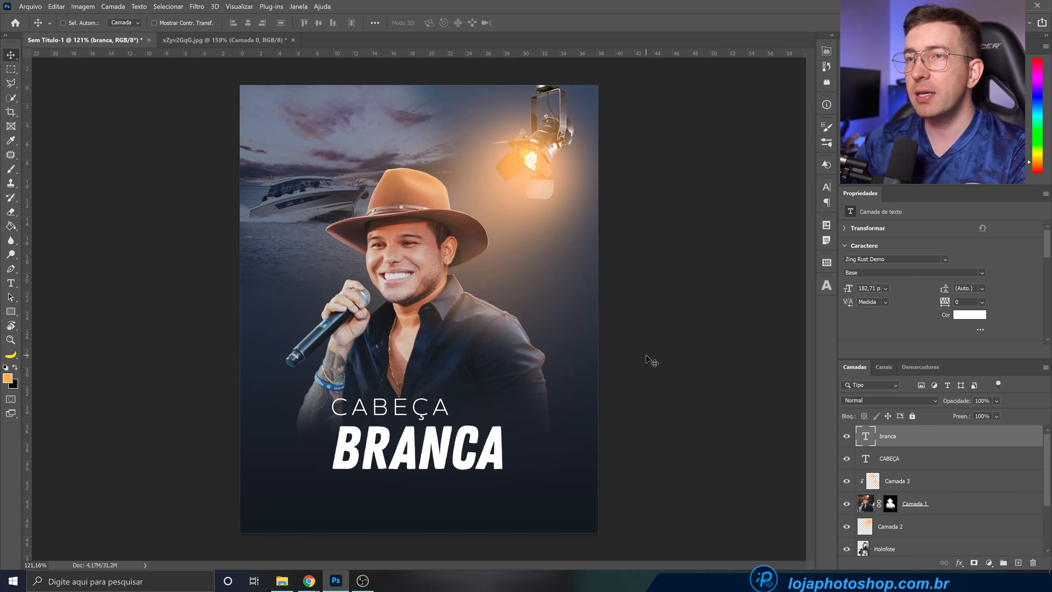
Preview the Ícone homem idoso image in the project folder and place it into the post
left_click(280, 580)
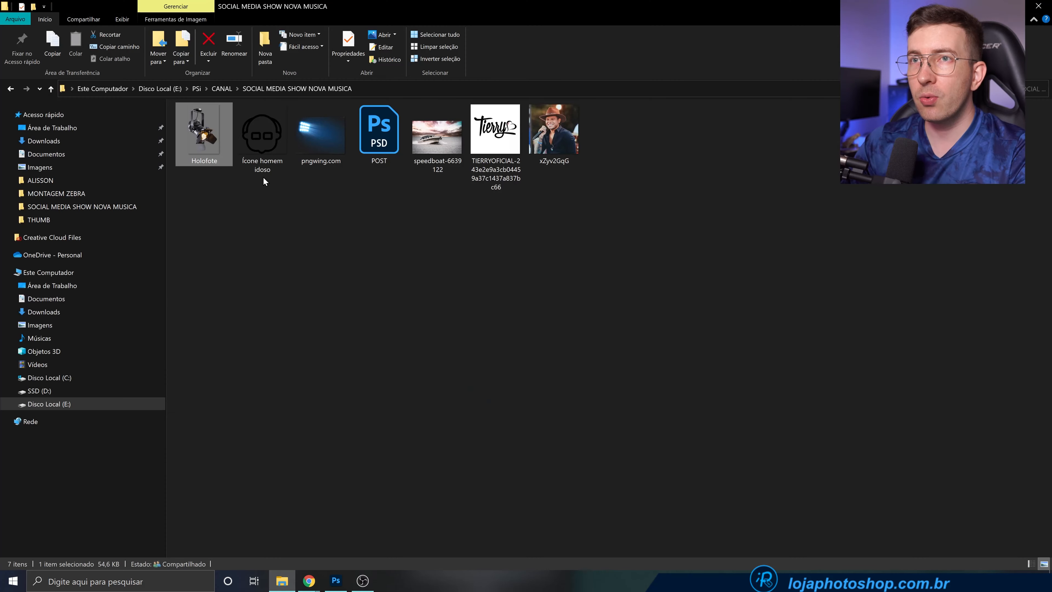
double_click(257, 138)
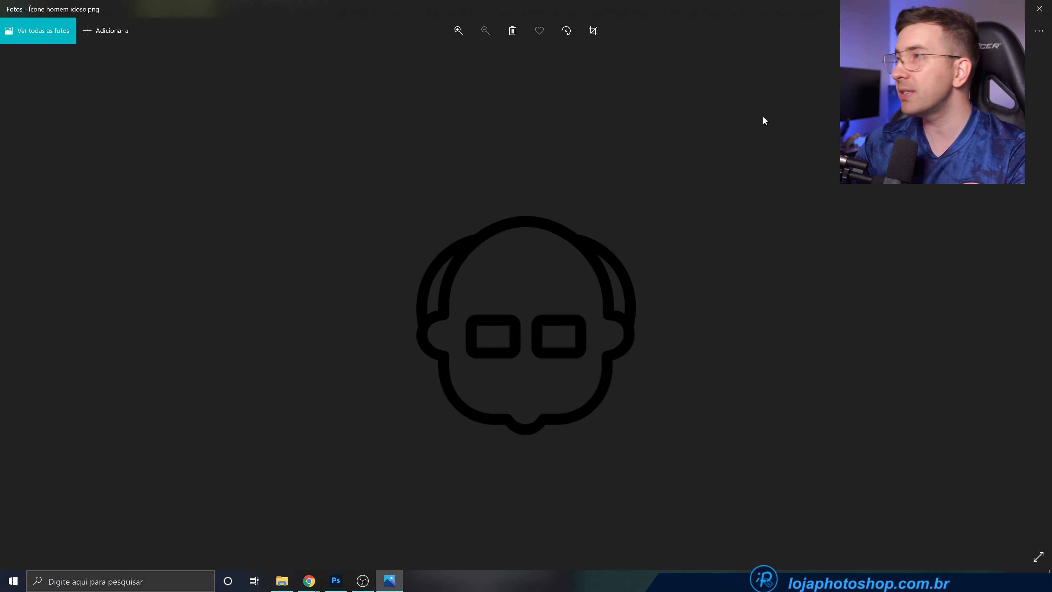
left_click(1031, 6)
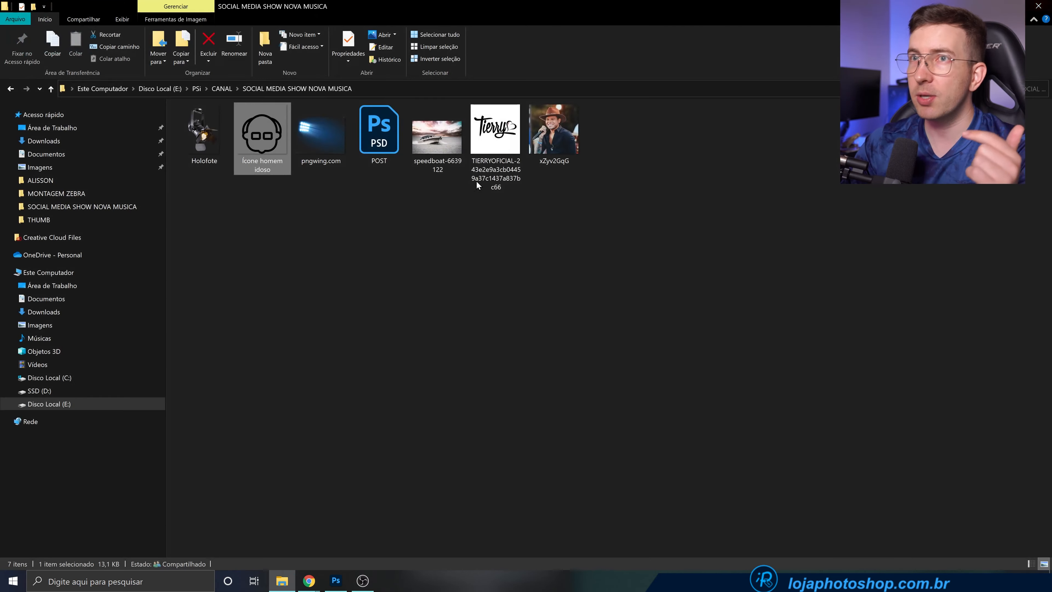
left_click_drag(278, 151, 370, 443)
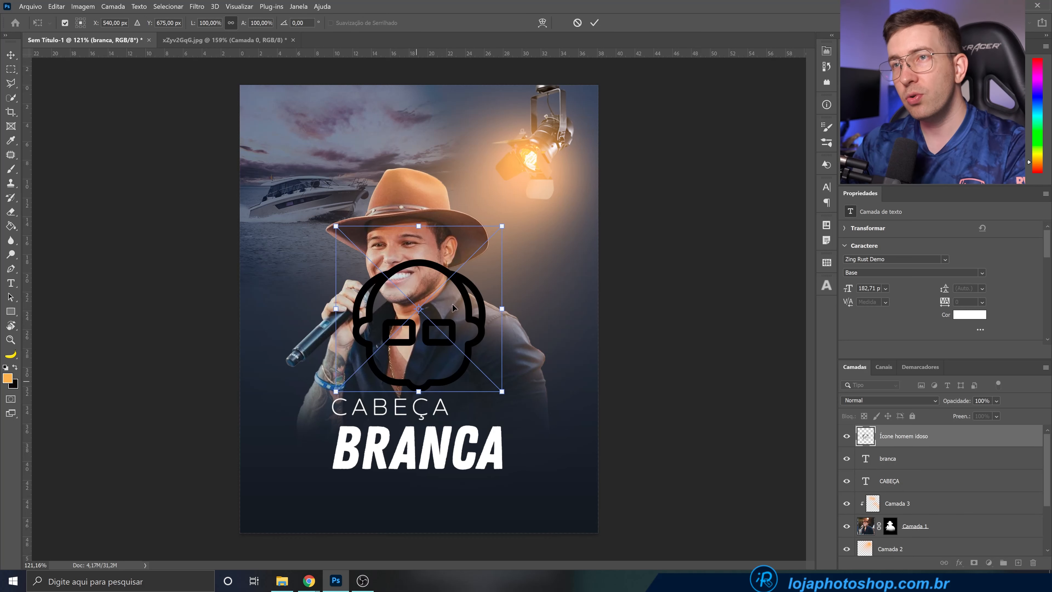
Scale the old-man icon to about 28%, tilt it about 6.2° and position it beside CABEÇA, above the end of BRANCA
left_click_drag(503, 225, 512, 362)
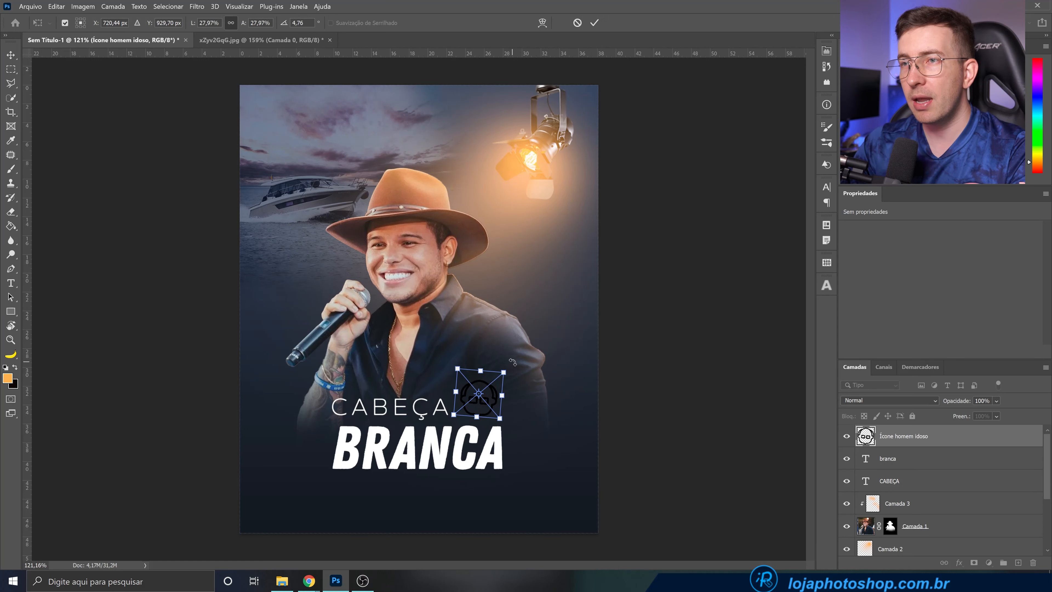
scroll(514, 379, "up", 2)
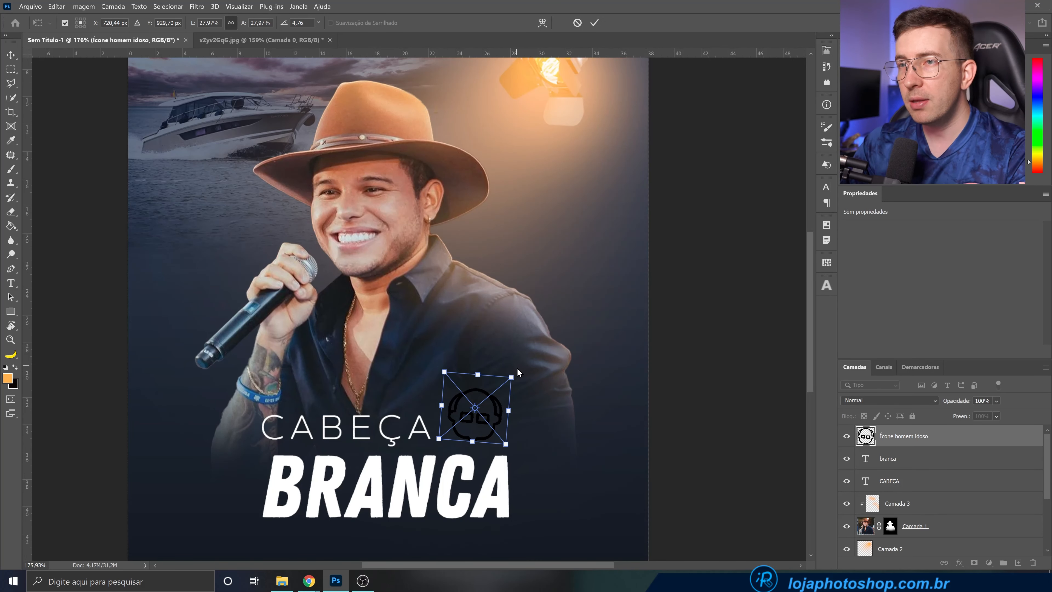
left_click_drag(518, 369, 520, 369)
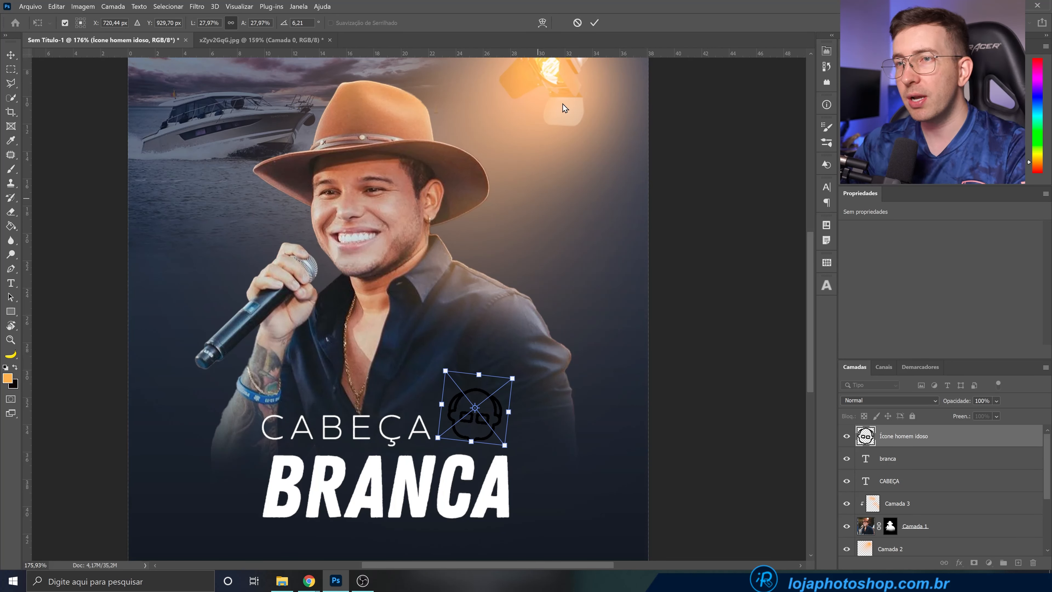
left_click(594, 23)
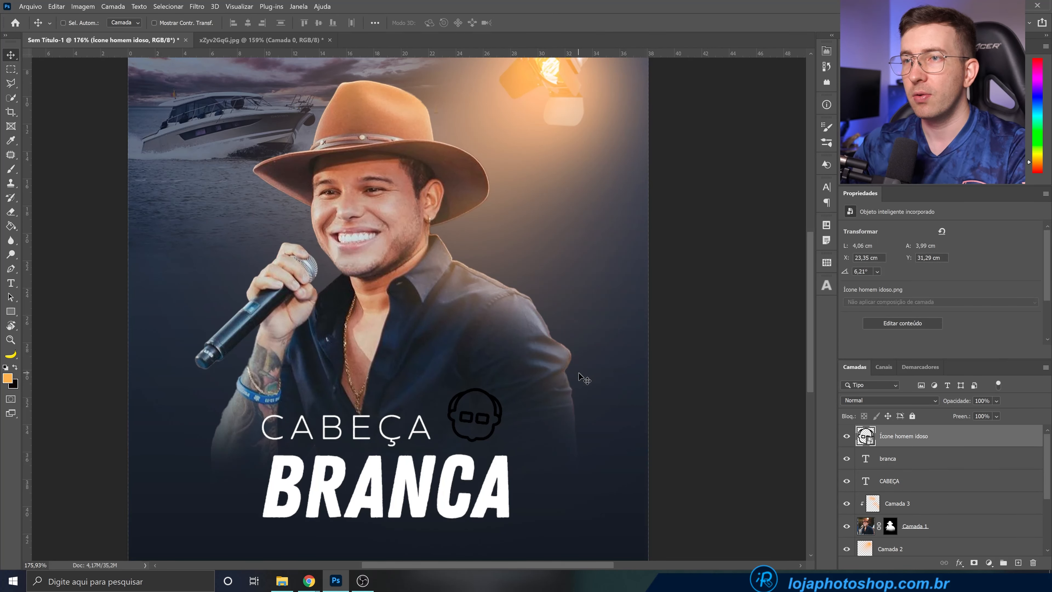
scroll(635, 438, "down", 2)
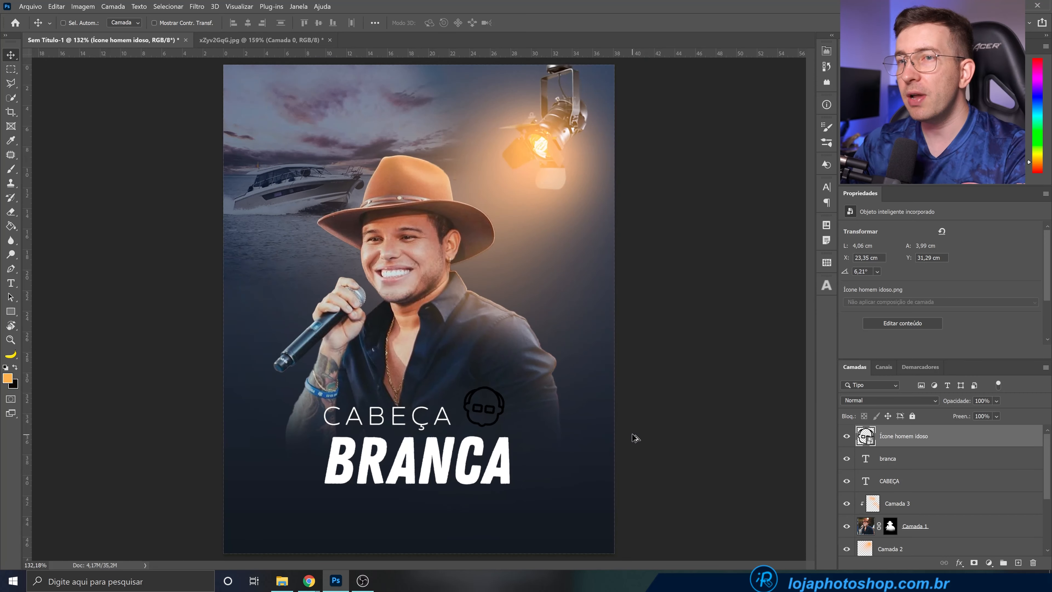
scroll(613, 408, "down", 2)
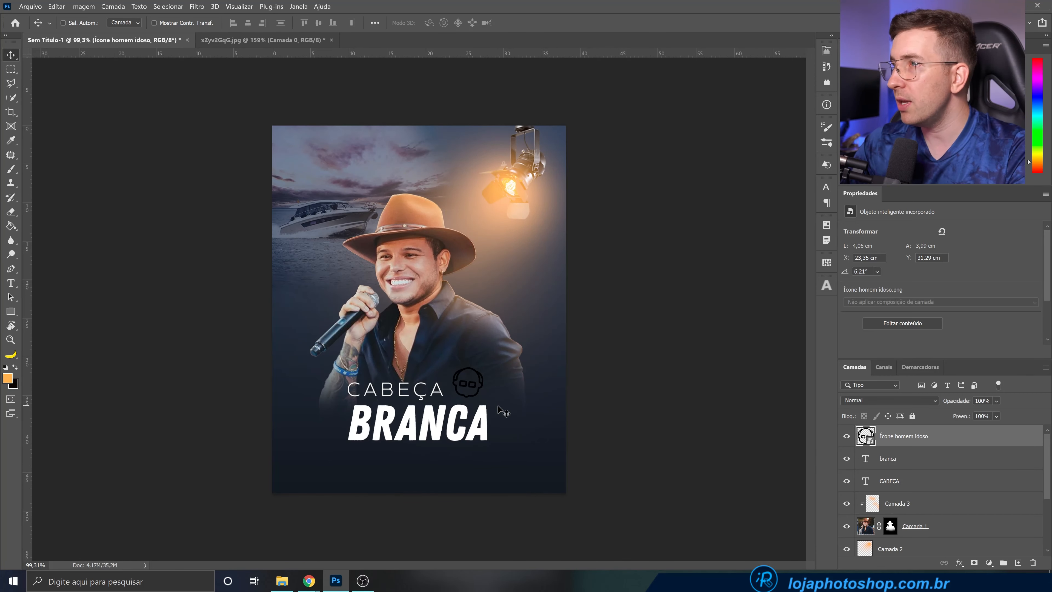
Apply a Color Overlay to the old-man icon in light orange #f7b766
scroll(500, 410, "up", 3)
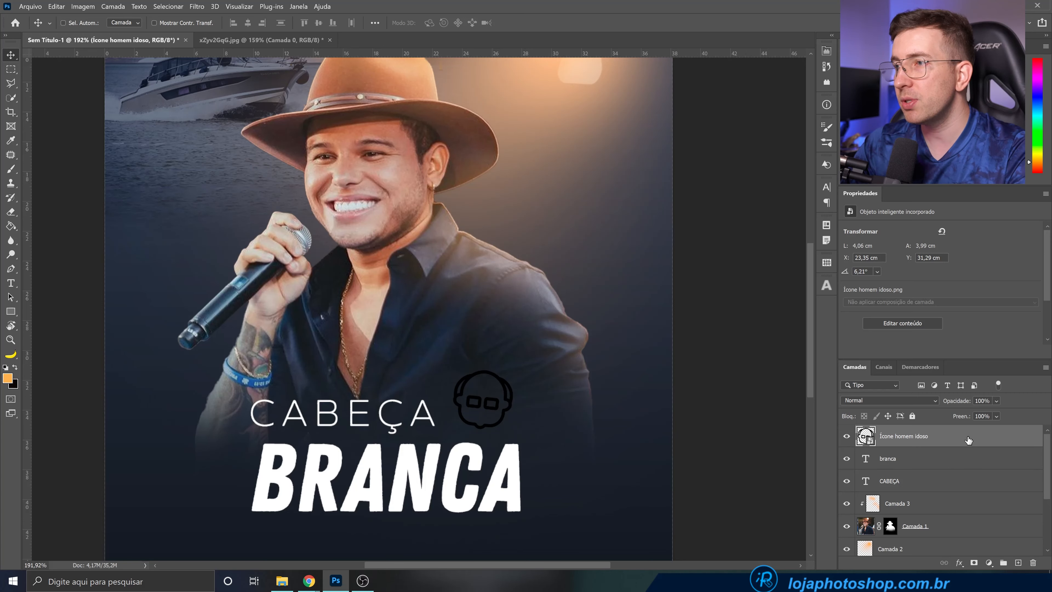
left_click_drag(689, 35, 444, 34)
left_click(412, 180)
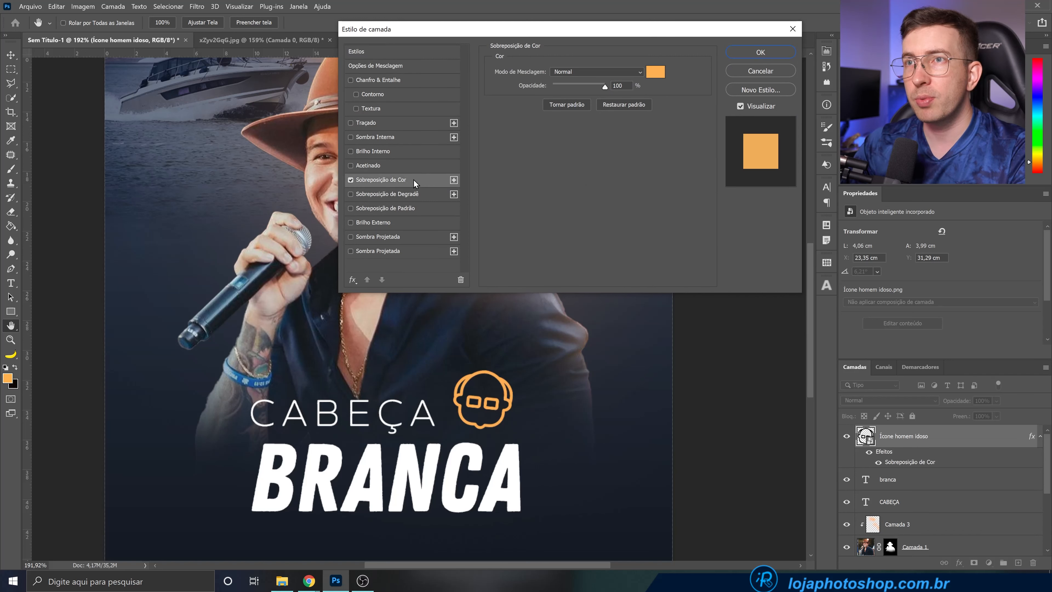
left_click(655, 72)
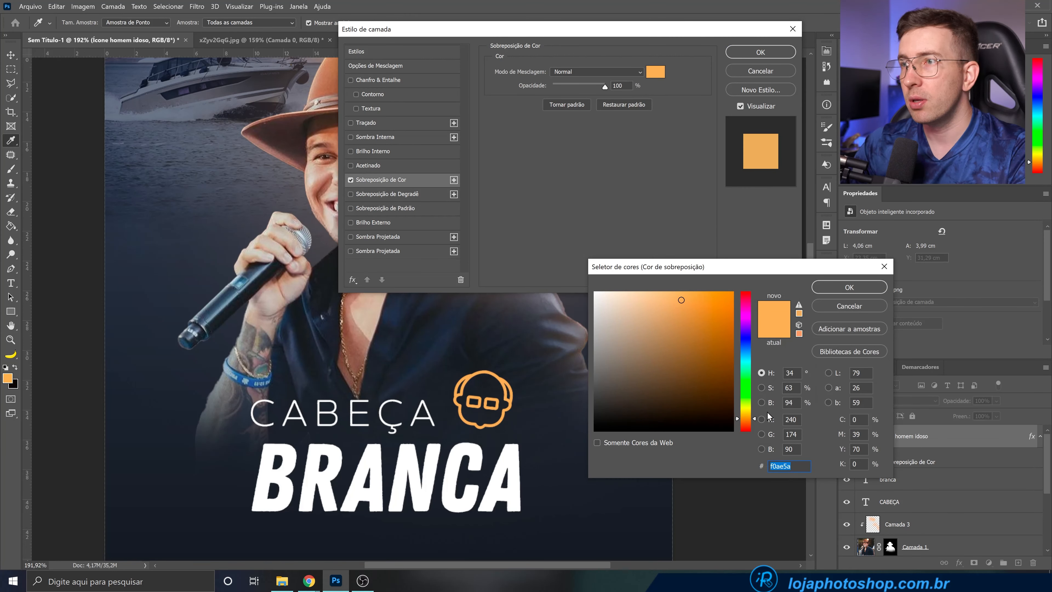
left_click_drag(687, 295, 676, 296)
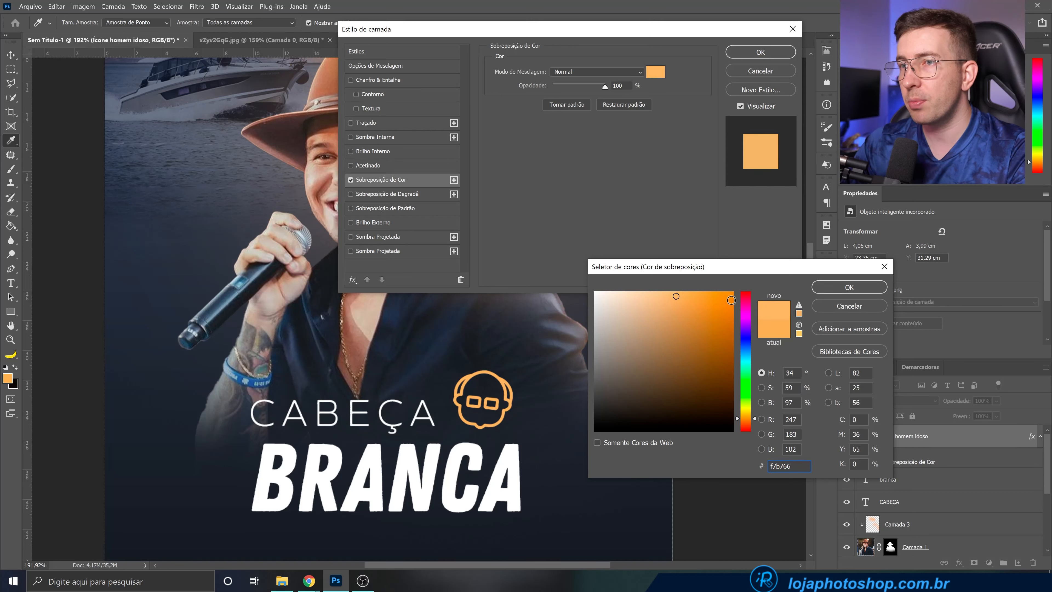
left_click(848, 288)
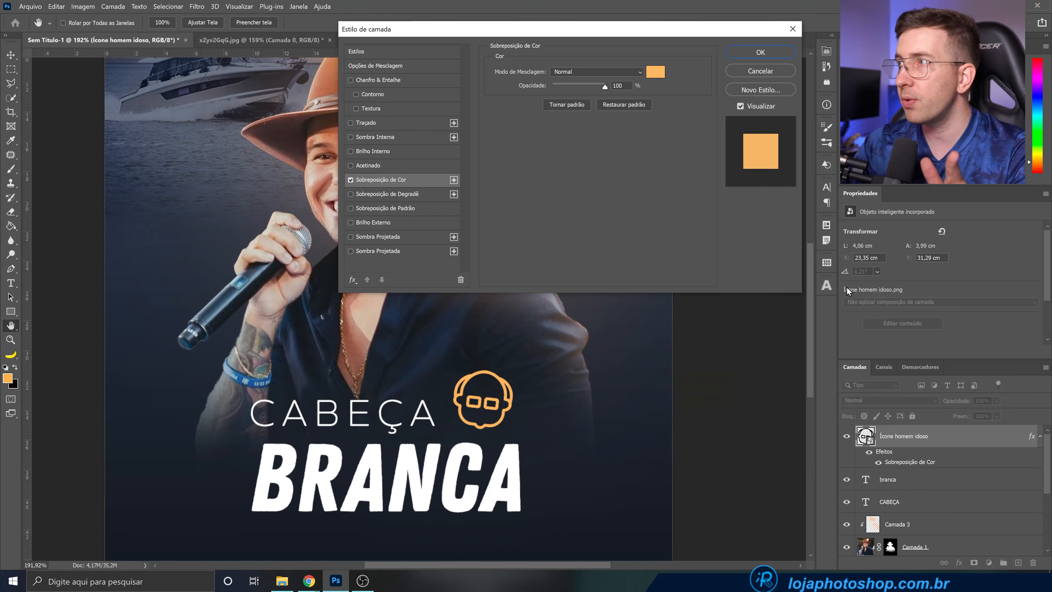
Add an Outer Glow to the icon with Screen (Divisão) blending, 52% opacity and a 46 px size
left_click(400, 223)
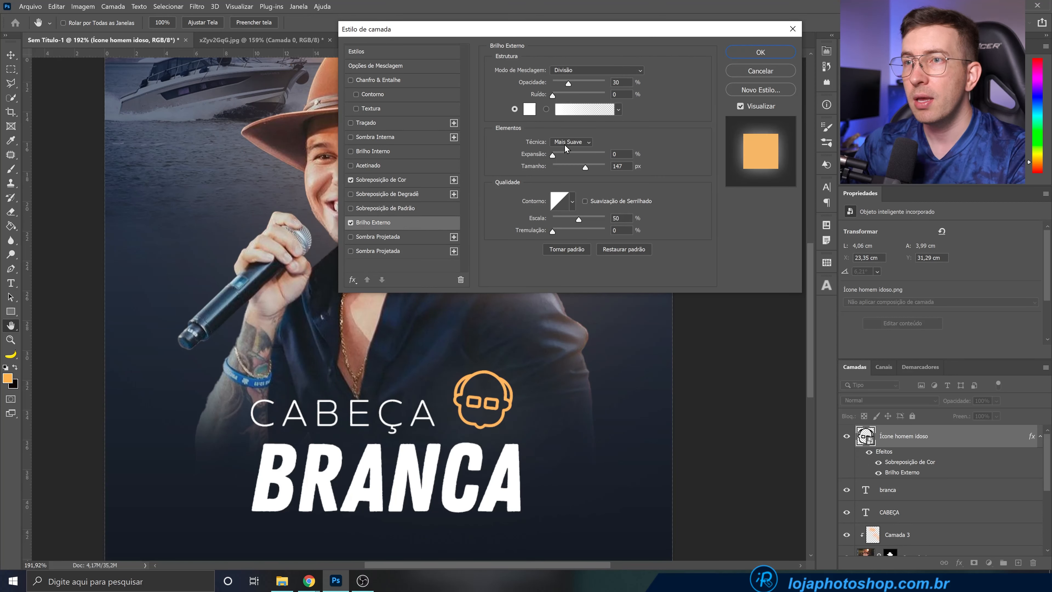
left_click(585, 73)
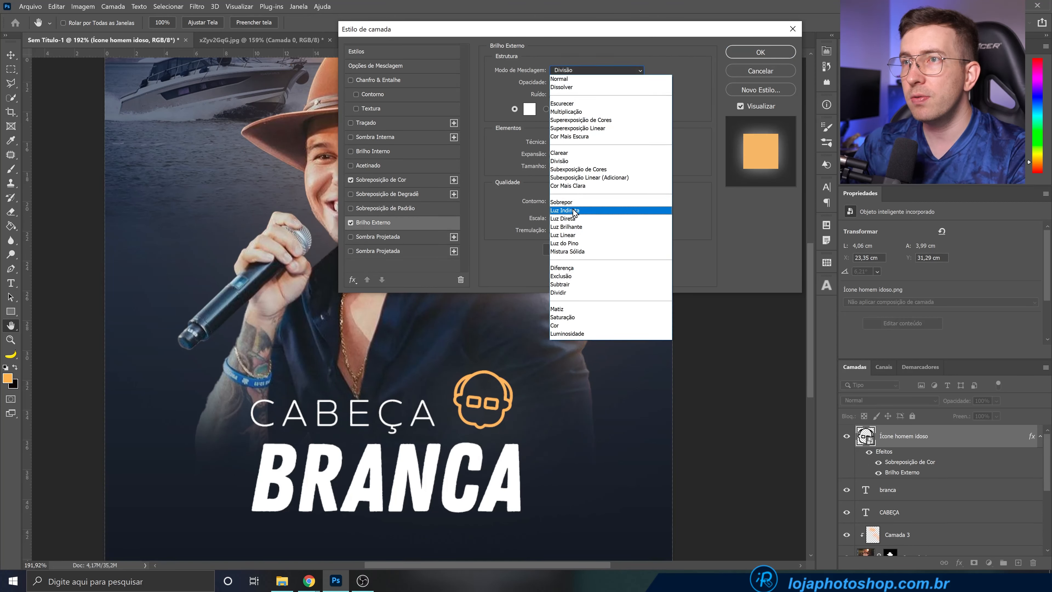
left_click(576, 162)
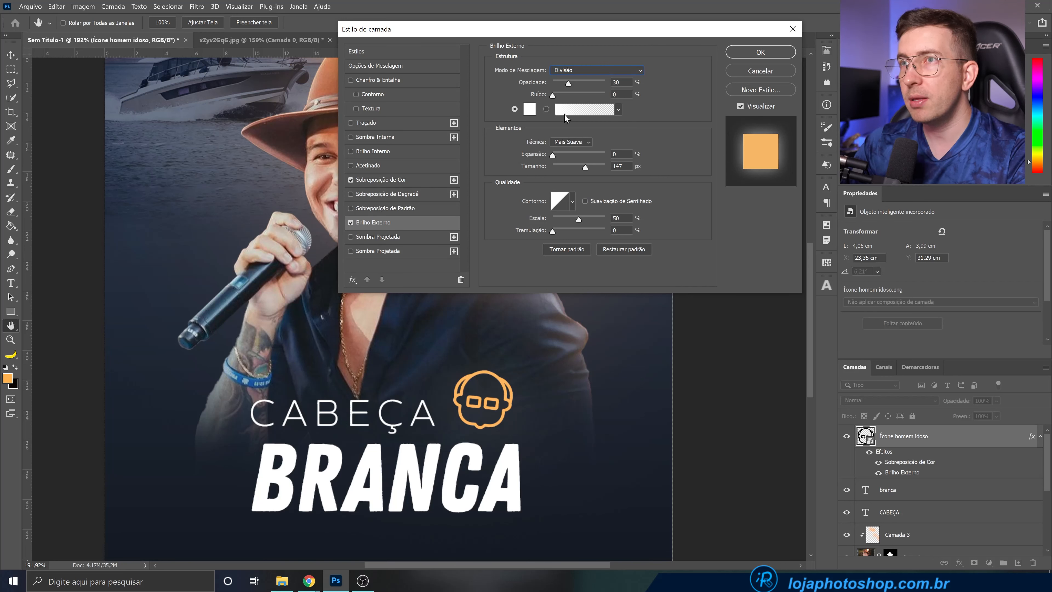
mouse_move(570, 87)
left_mouse_down()
mouse_move(582, 85)
mouse_move(571, 82)
left_mouse_up()
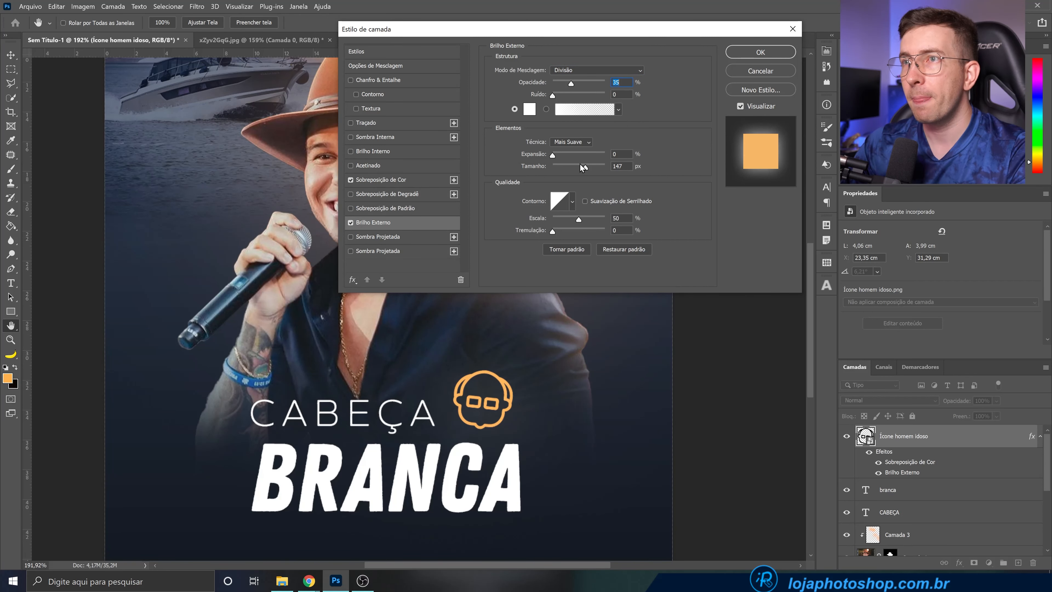
mouse_move(585, 166)
left_mouse_down()
mouse_move(552, 166)
mouse_move(565, 164)
left_mouse_up()
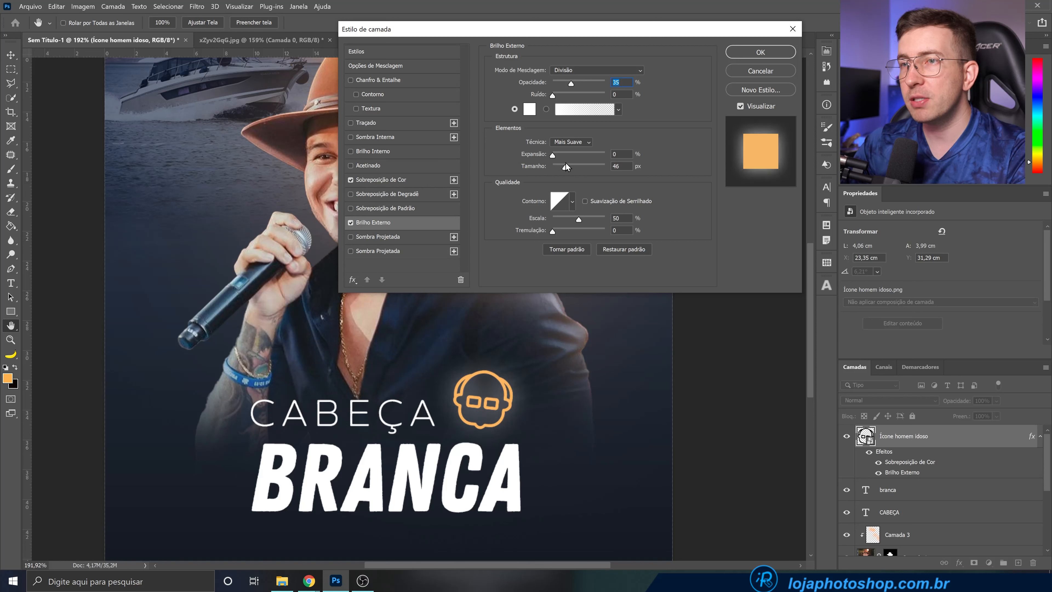
mouse_move(570, 83)
left_mouse_down()
mouse_move(587, 85)
mouse_move(579, 84)
left_mouse_up()
Change the icon's Outer Glow color to orange #f3ac60
left_click(530, 110)
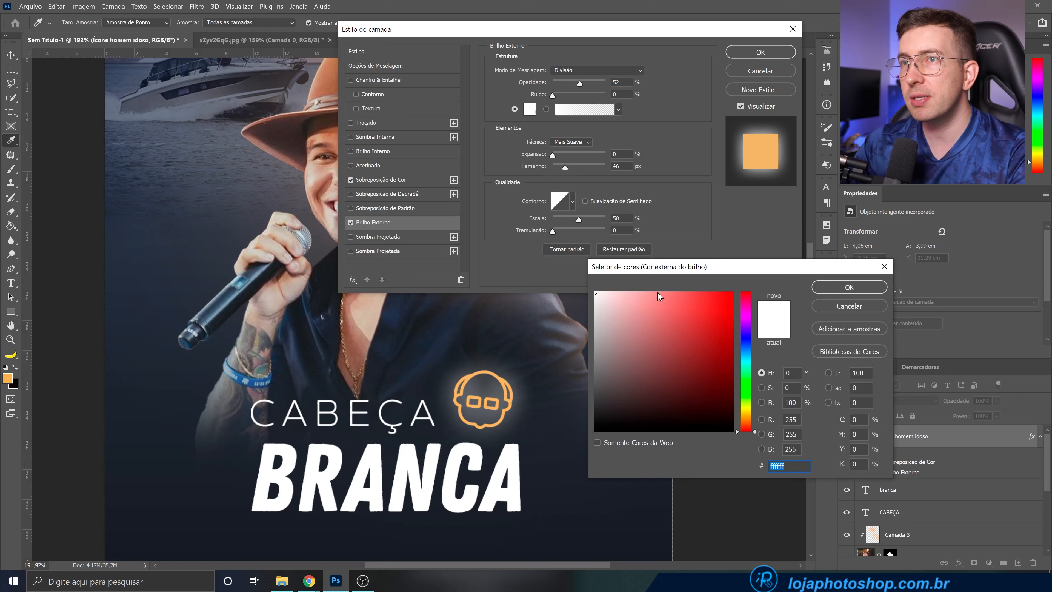
left_click(745, 419)
left_click_drag(686, 307, 678, 297)
left_click(755, 420)
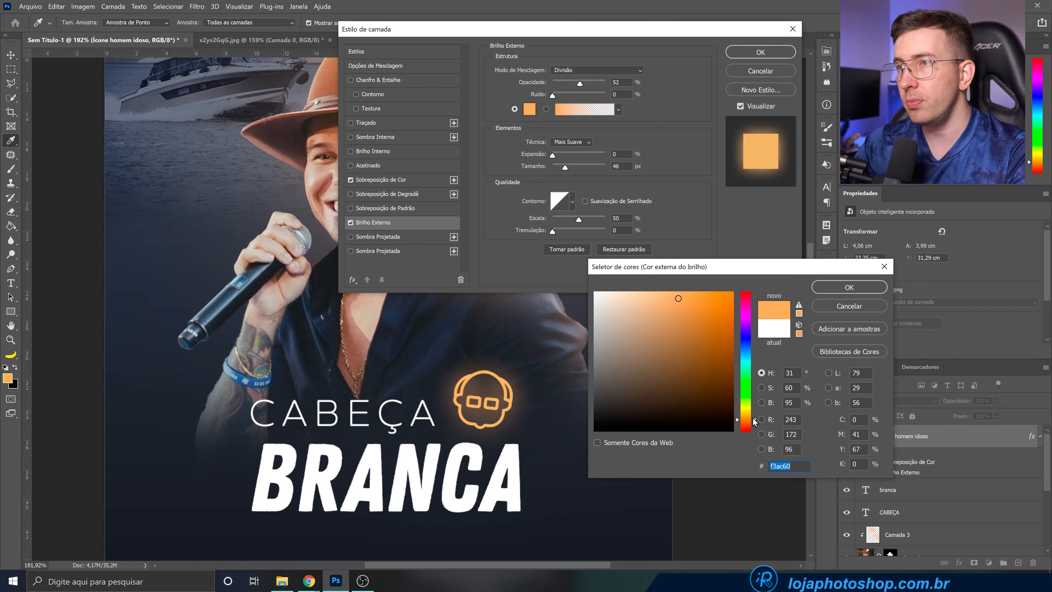
left_click(849, 288)
Strengthen the icon's Outer Glow to 74% opacity and 109 px size, and apply the layer style
left_click_drag(597, 31, 798, 116)
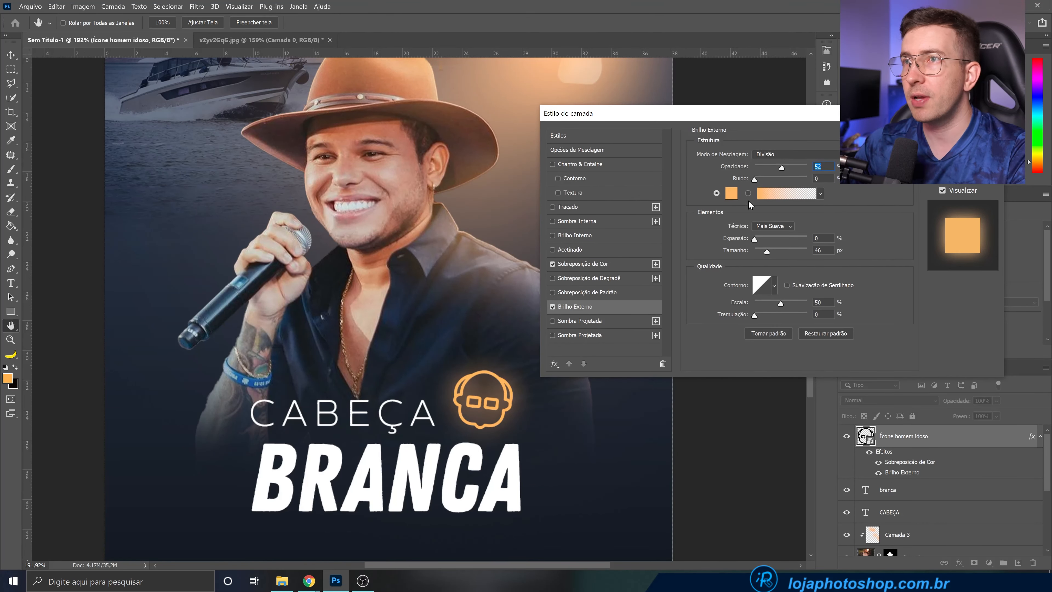
left_click(773, 252)
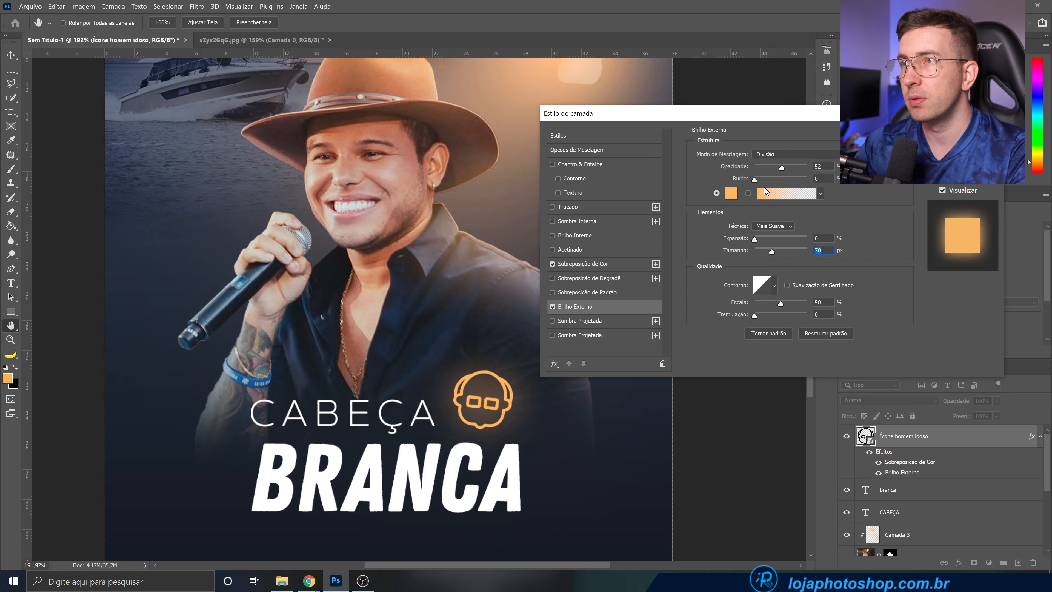
left_click(791, 167)
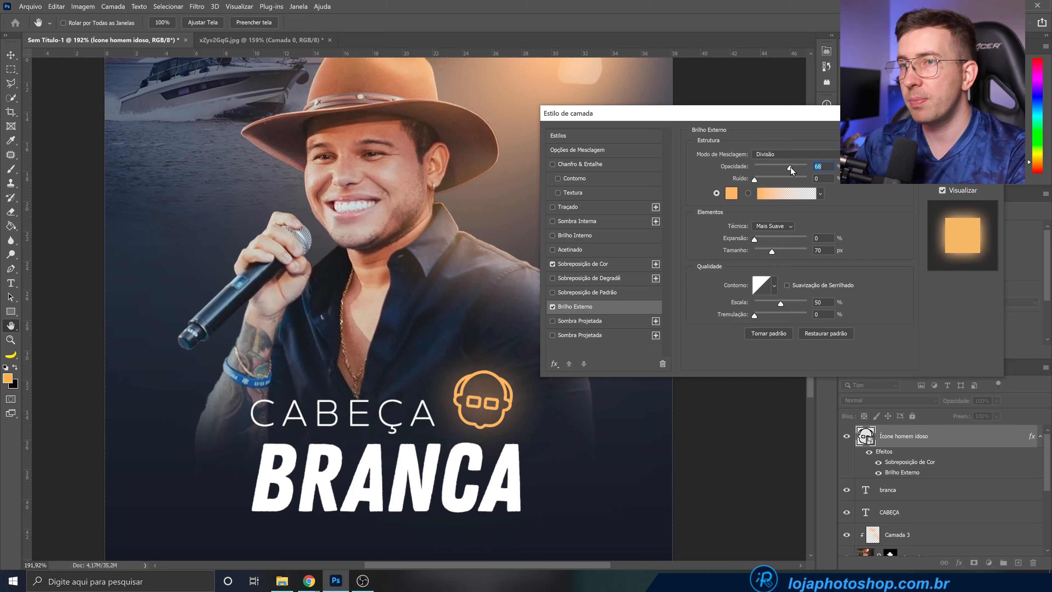
left_click(781, 253)
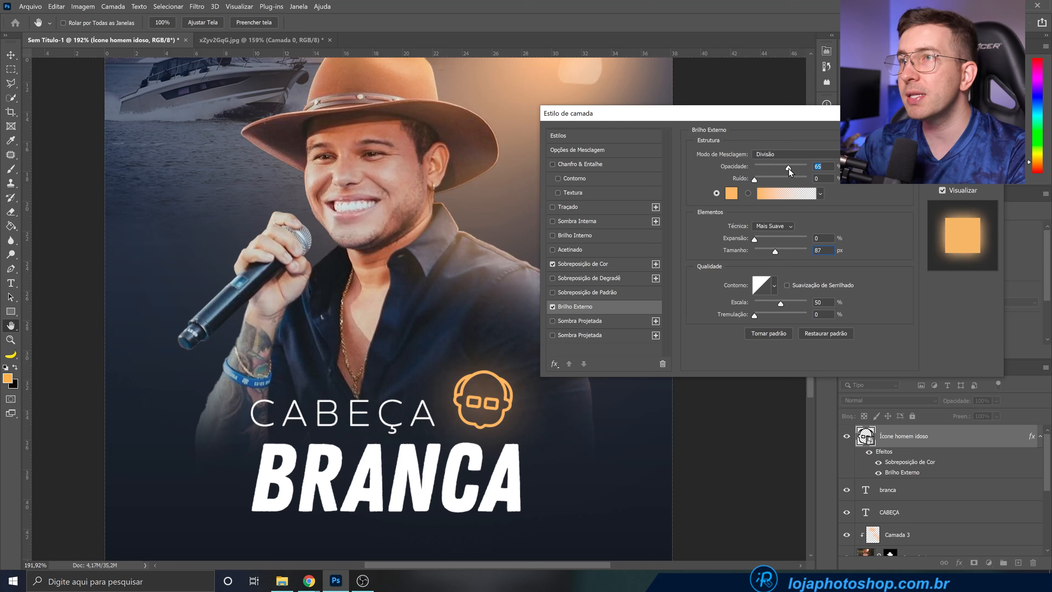
left_click_drag(789, 168, 791, 168)
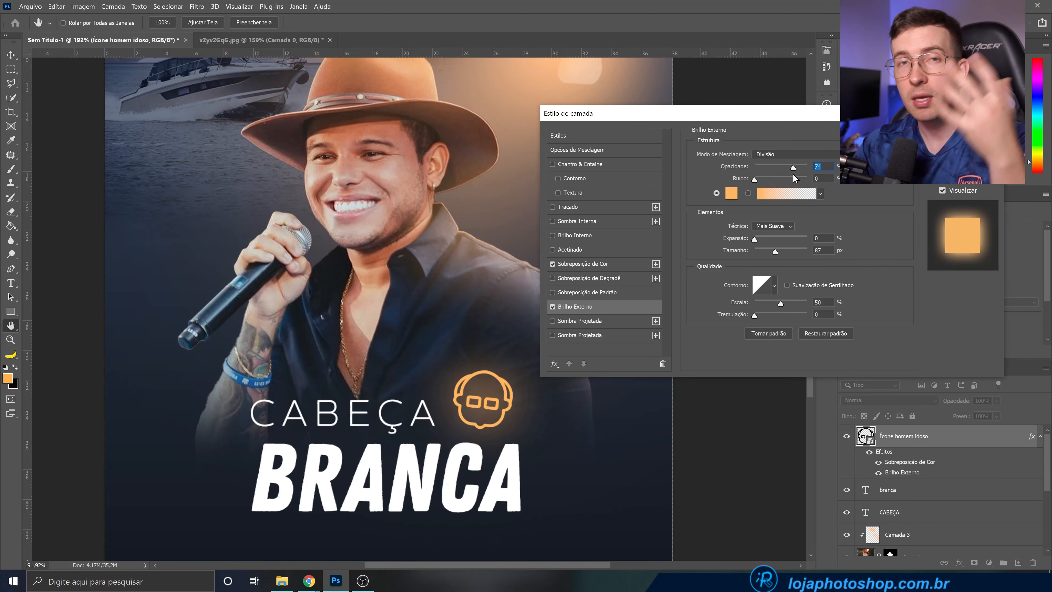
left_click(779, 251)
left_click_drag(779, 251, 780, 250)
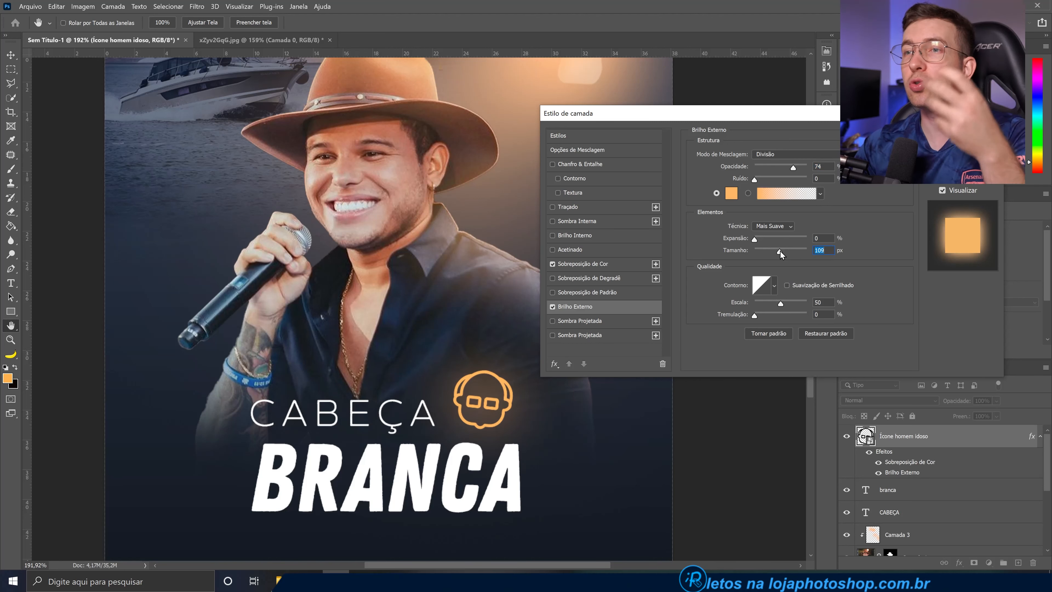
left_click_drag(751, 116, 554, 67)
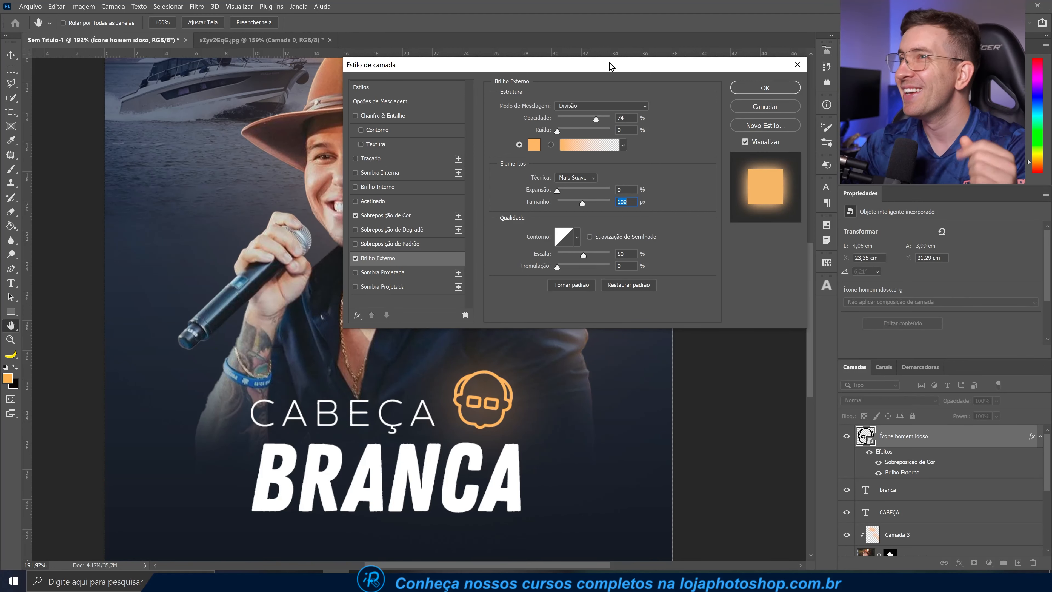
left_click(745, 89)
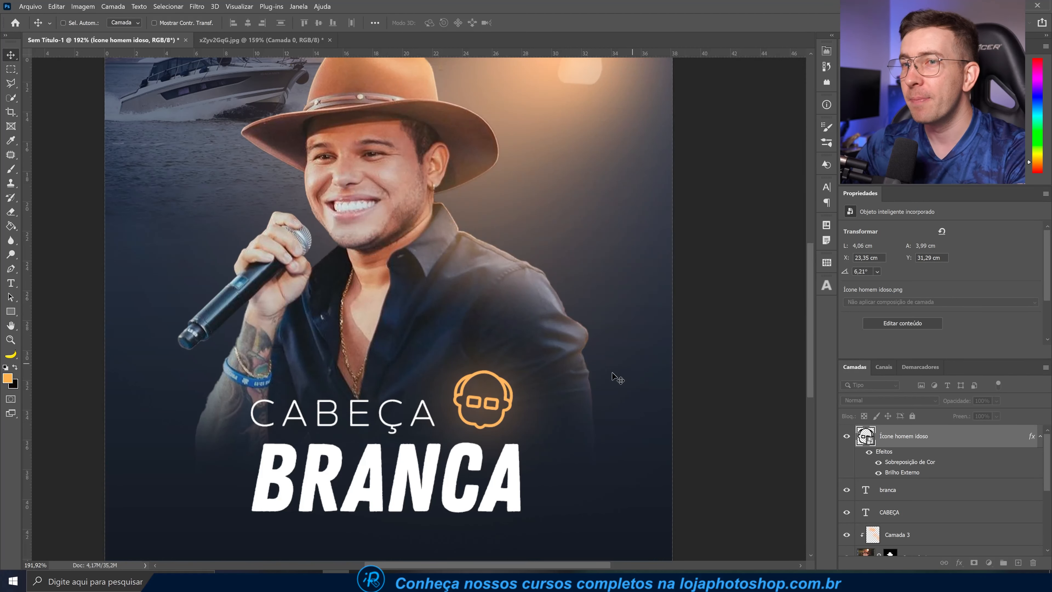
Duplicate the BRANCA text layer and move the copy slightly down so it overlaps the original
scroll(544, 417, "down", 2)
scroll(544, 417, "down", 1)
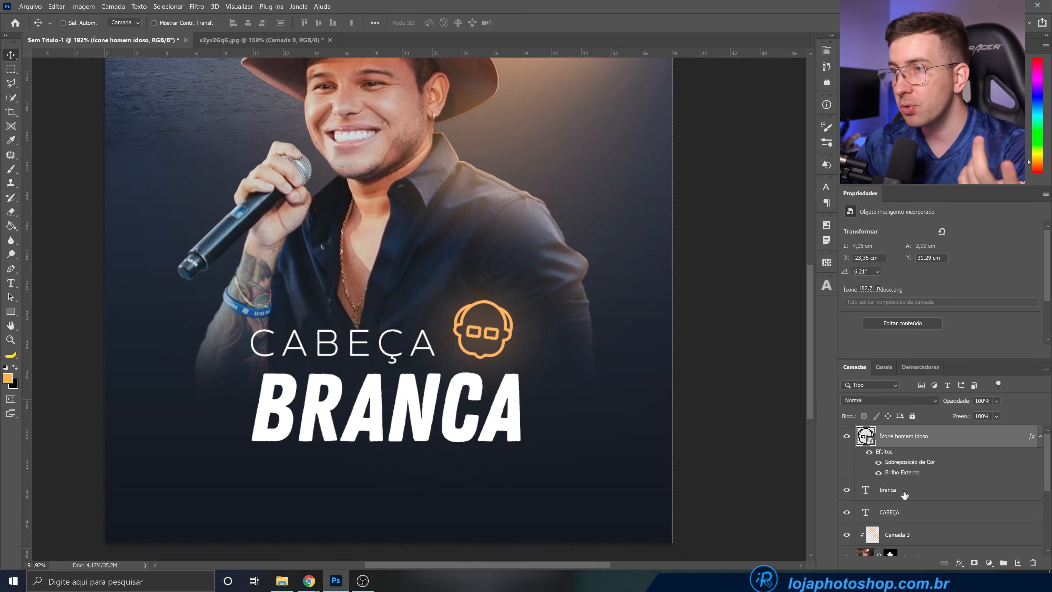
left_click(887, 492)
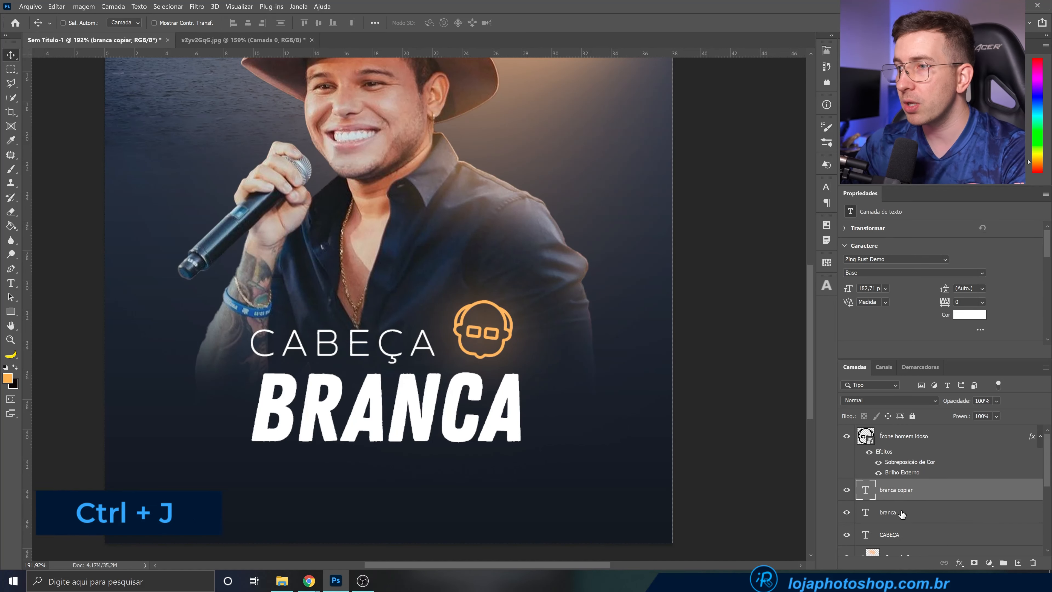
left_click_drag(482, 416, 488, 437)
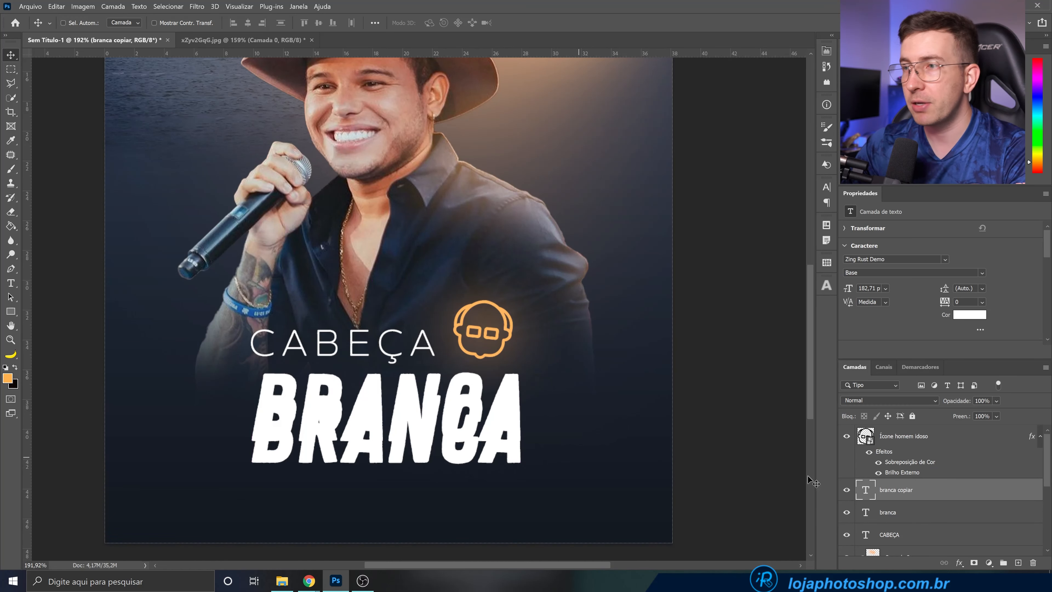
Turn the BRANCA copy into an outline with 0% fill opacity and a 3 px white stroke positioned outside (Externa)
double_click(975, 493)
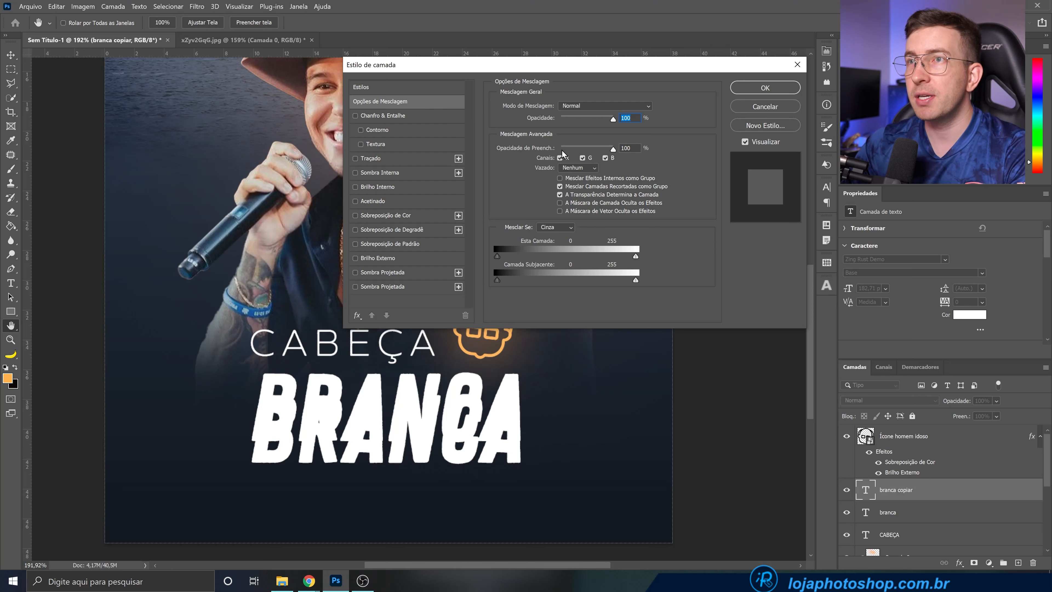
left_click_drag(583, 148, 535, 146)
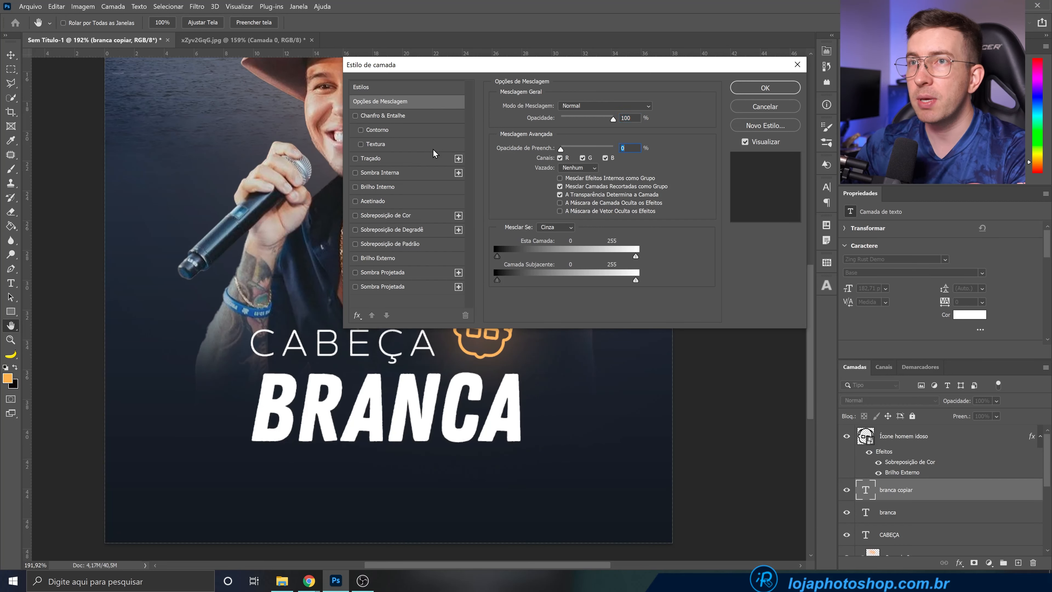
left_click(391, 159)
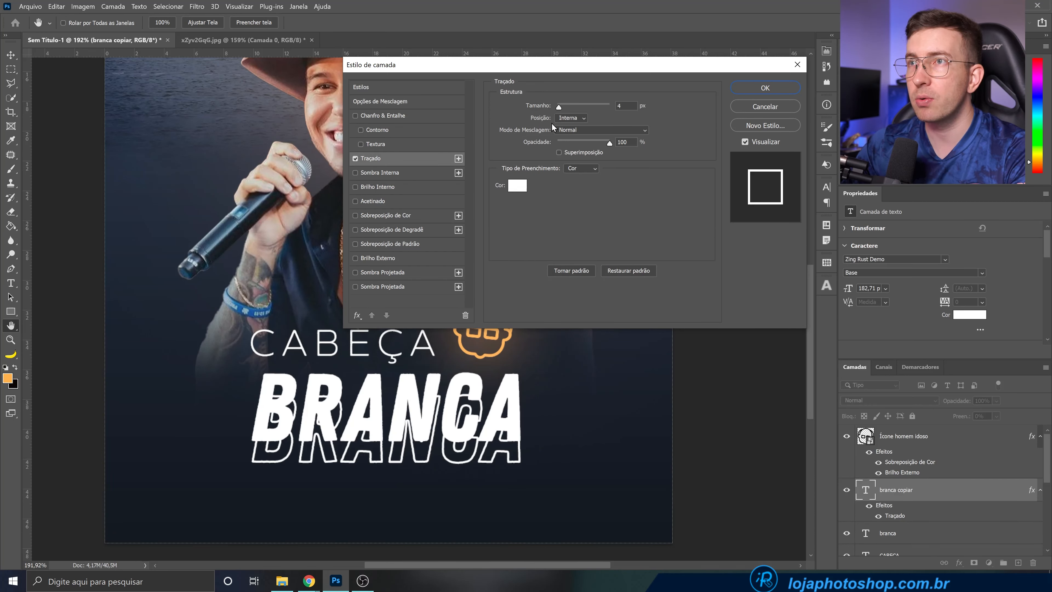
left_click(571, 117)
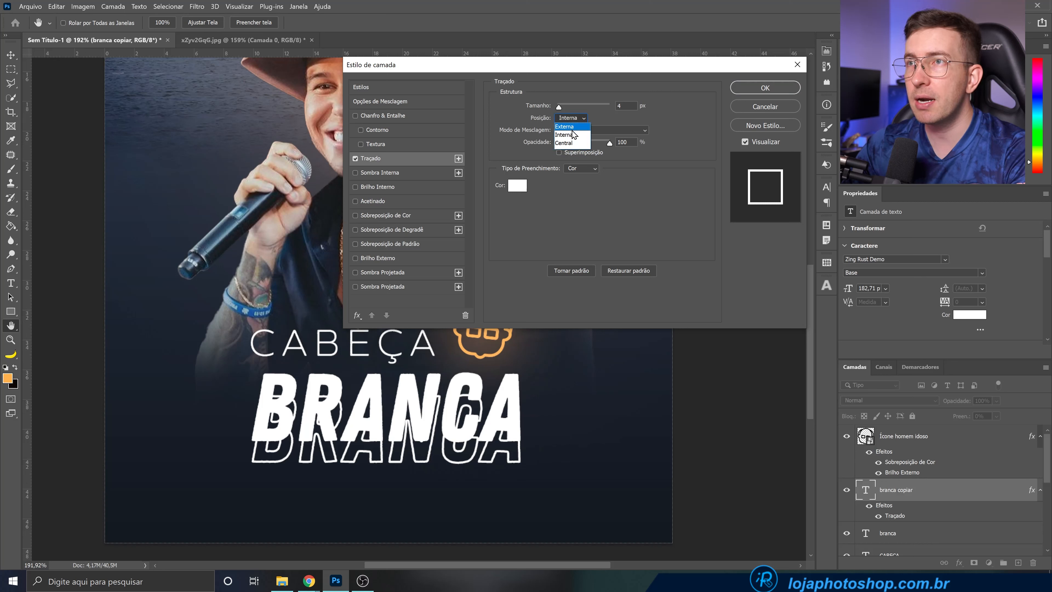
left_click(572, 125)
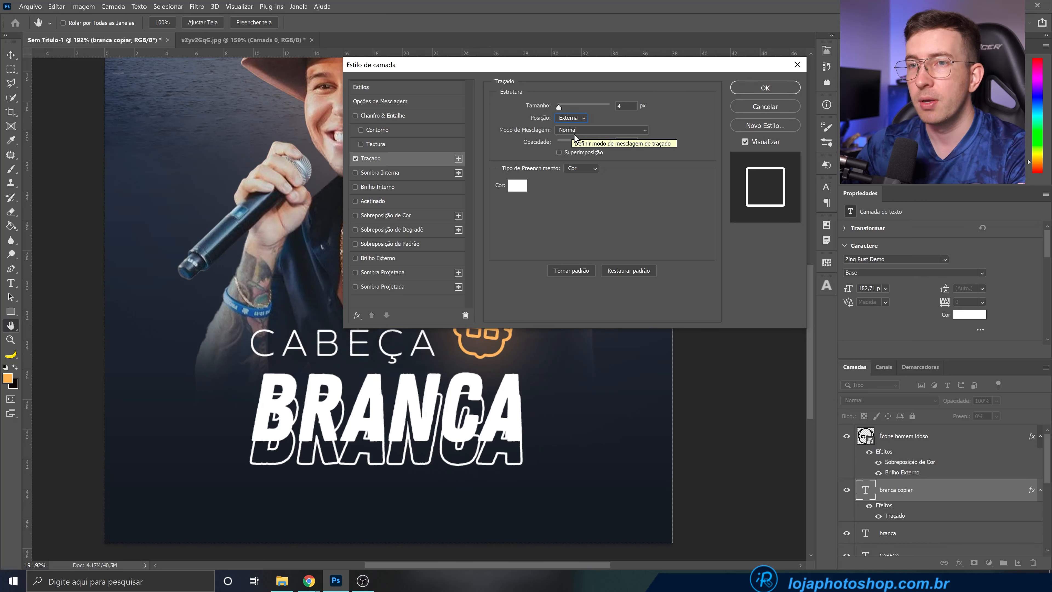
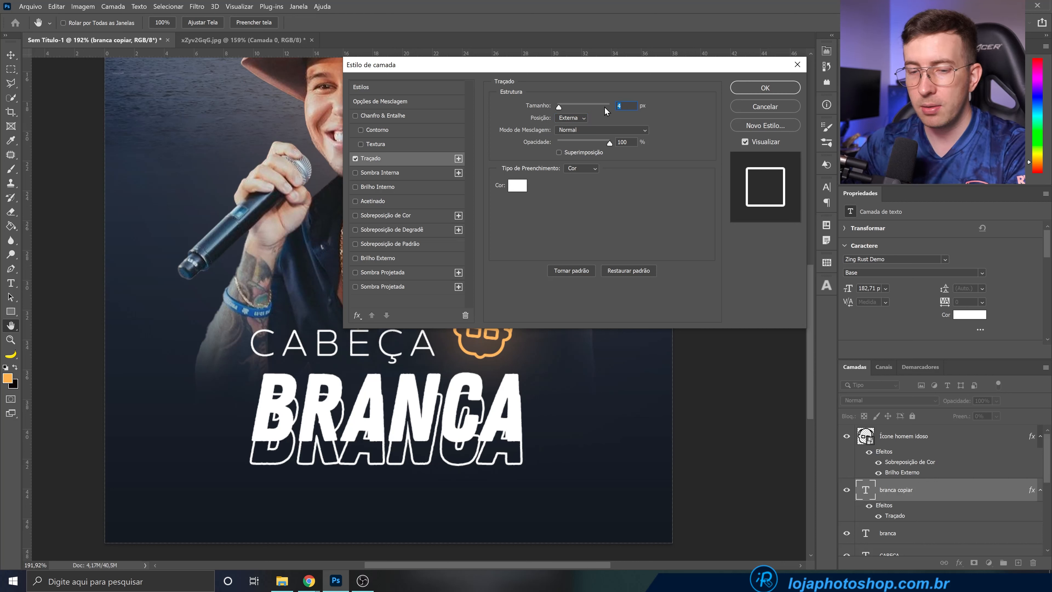
type("3")
left_click(765, 88)
Rasterize the layer style of the outlined BRANCA copy and nudge it slightly down
right_click(960, 487)
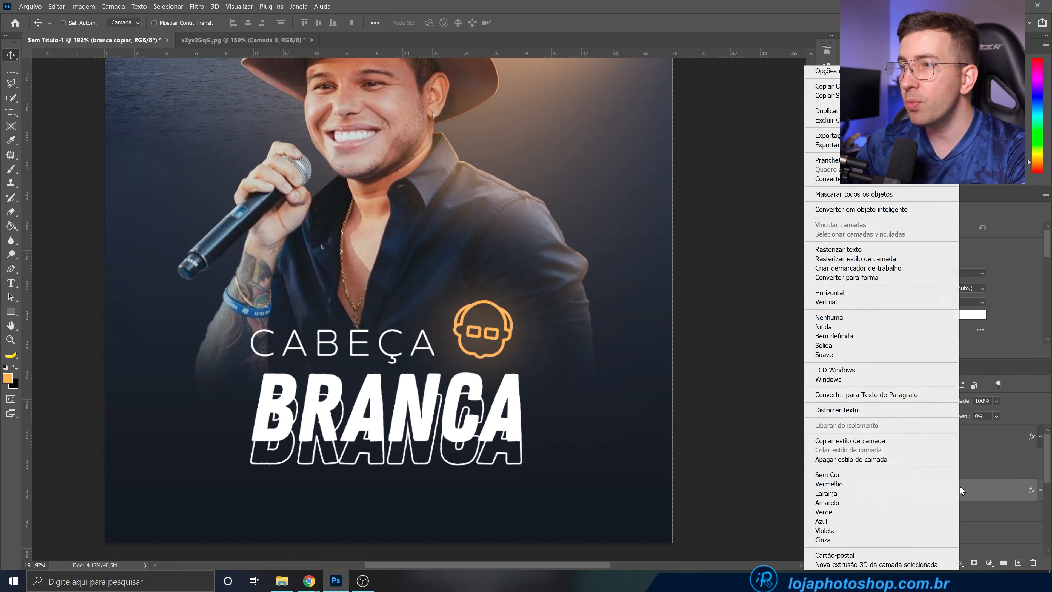
left_click(881, 261)
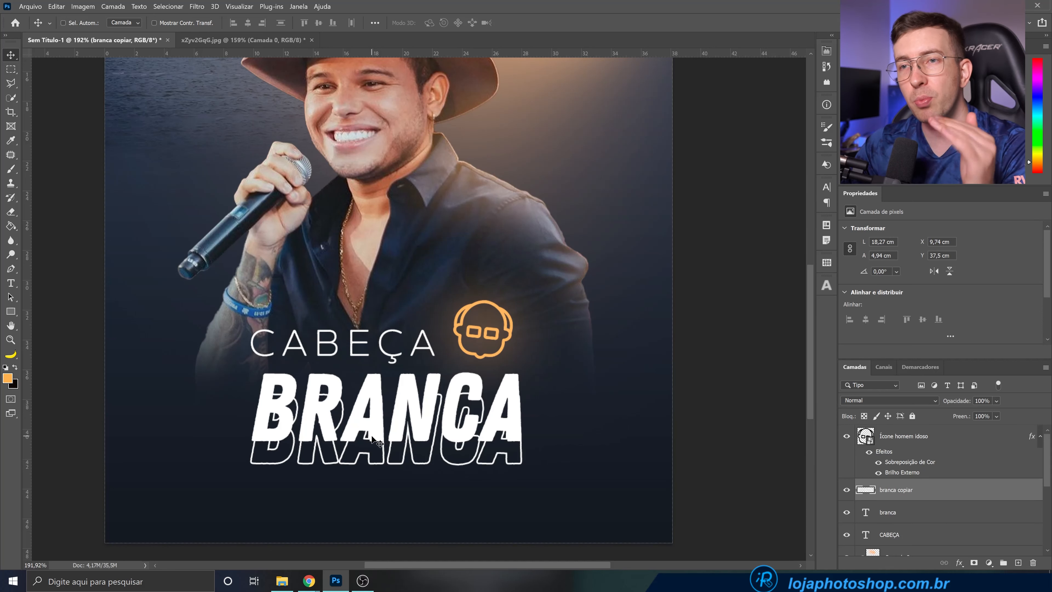
left_click_drag(378, 454, 378, 456)
Hide the outline's upper part behind the solid BRANCA using a rectangular Polygonal Lasso selection and an inverted layer mask
left_click_drag(11, 84, 35, 86)
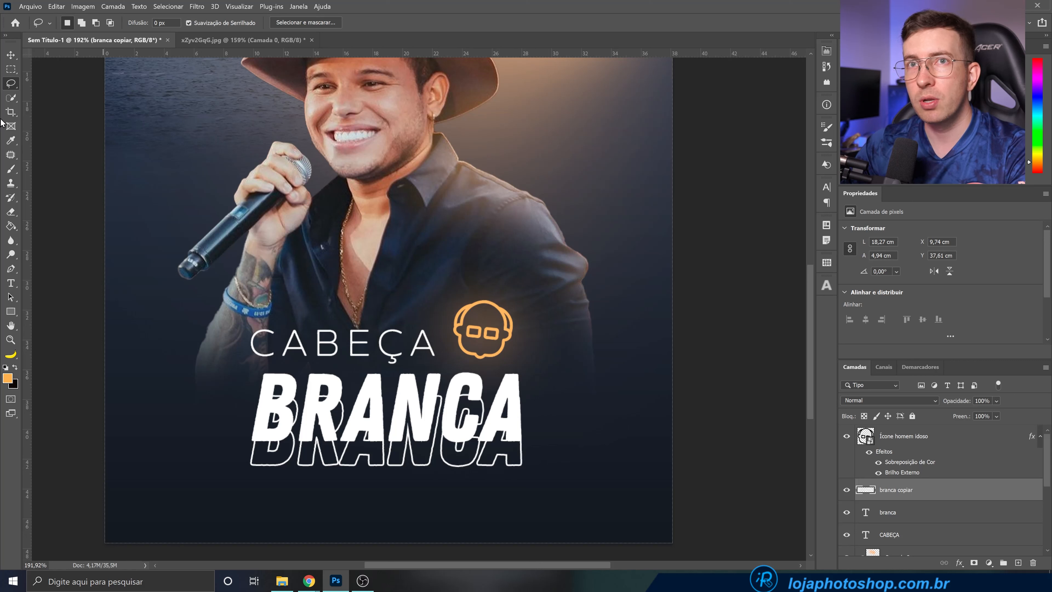
left_click_drag(11, 83, 41, 92)
left_click(243, 448)
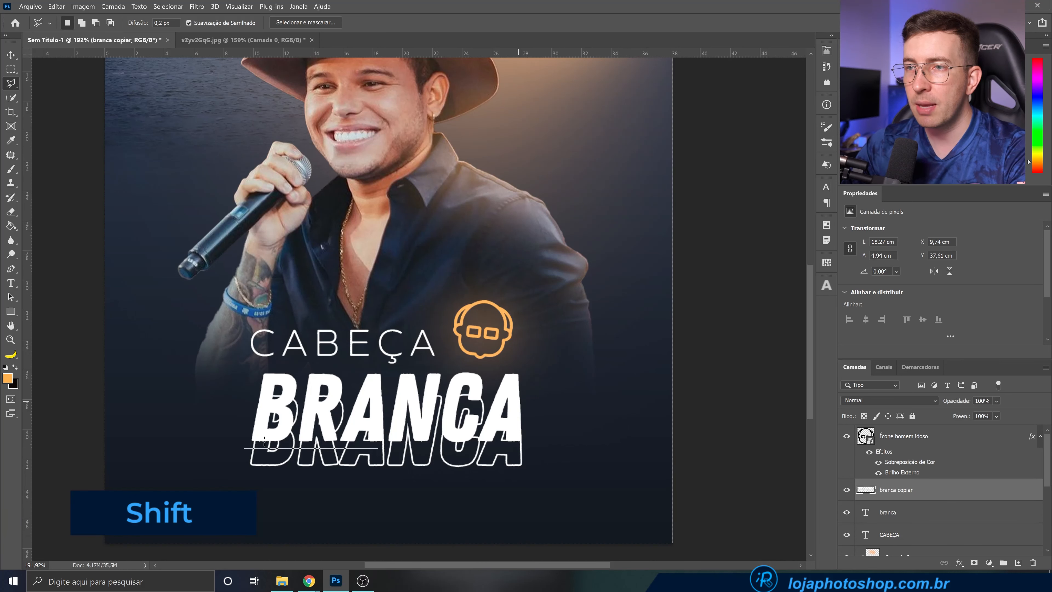
left_click(533, 447)
left_click(524, 366)
left_click(239, 369)
left_click(244, 448)
left_click(974, 562)
scroll(528, 504, "down", 2)
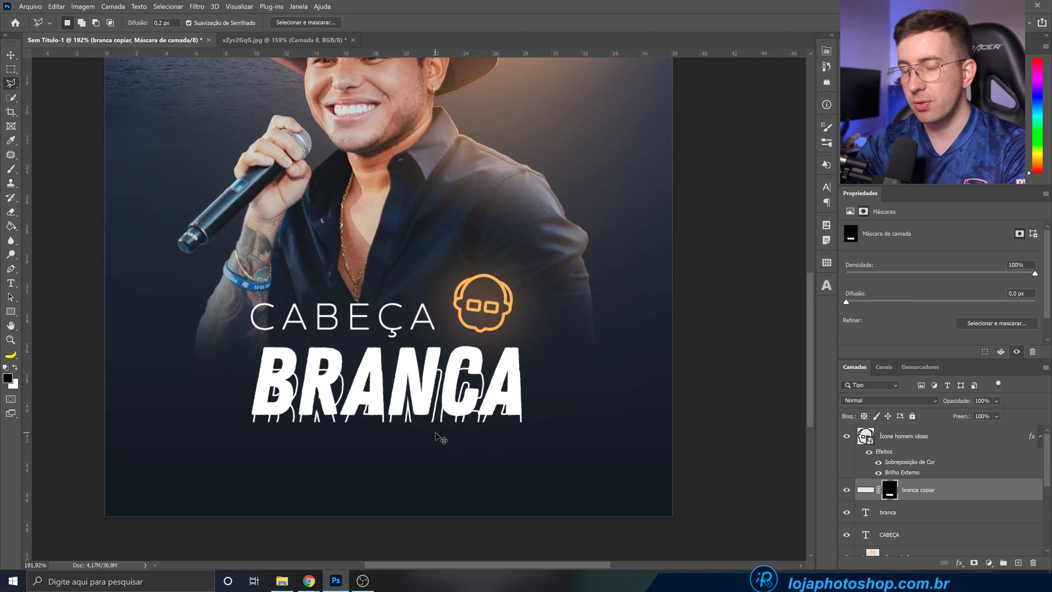
key("ctrl+i")
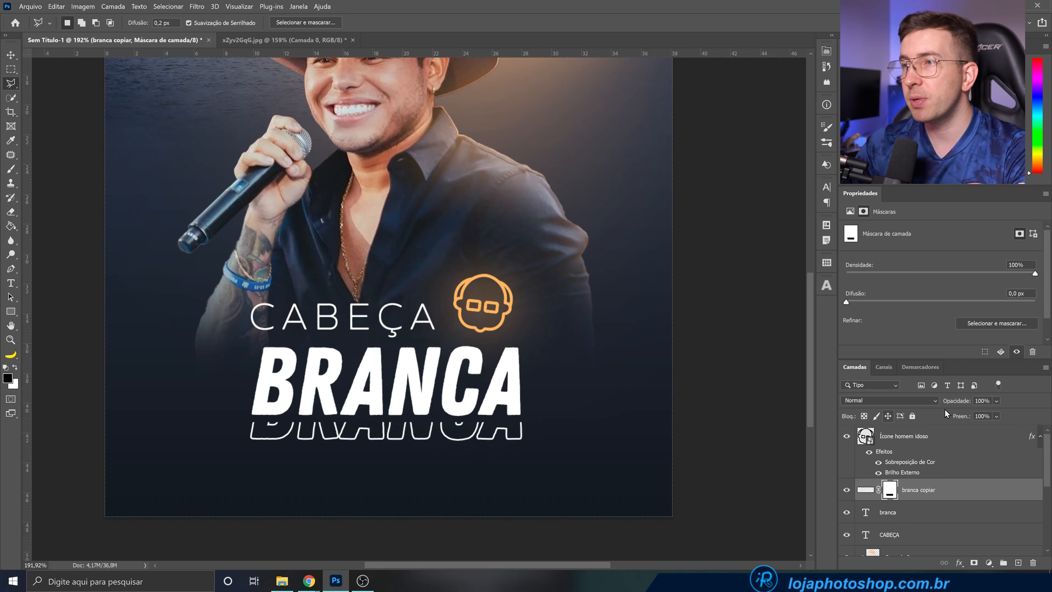
Lower the outlined BRANCA layer's opacity to 66% and scale it to about 94%
left_click_drag(994, 411, 1002, 411)
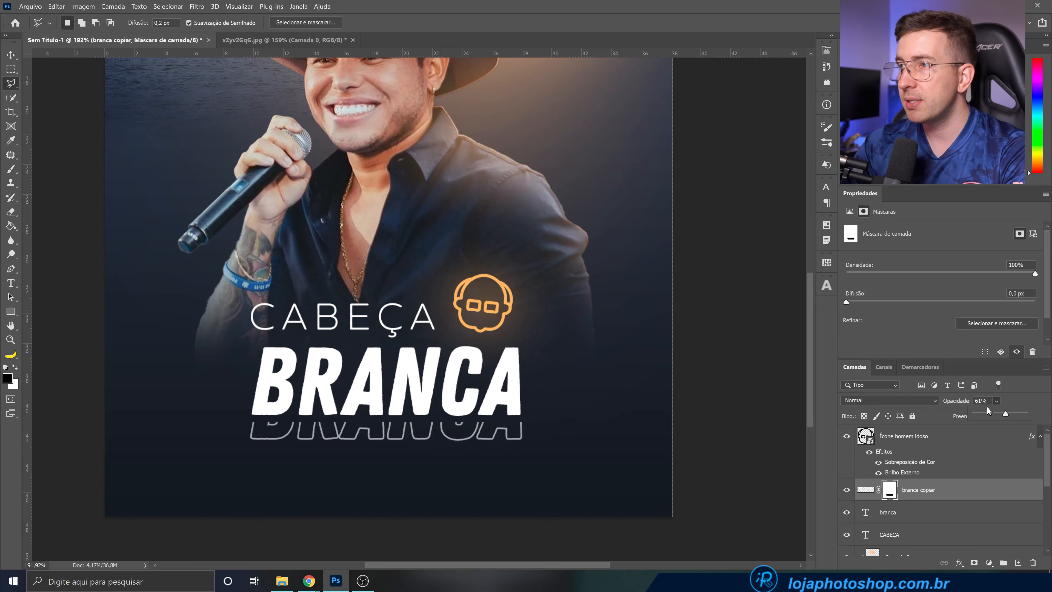
key("ctrl+t")
left_click_drag(526, 370, 513, 372)
left_click(586, 23)
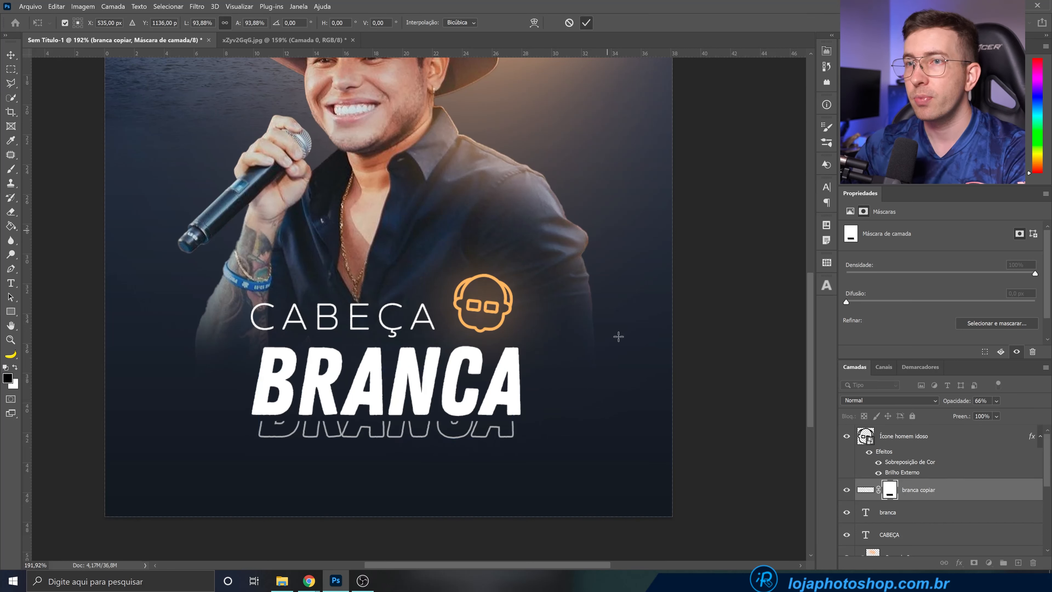
Duplicate the masked BRANCA outline and place the copy just below the first outline
key("l")
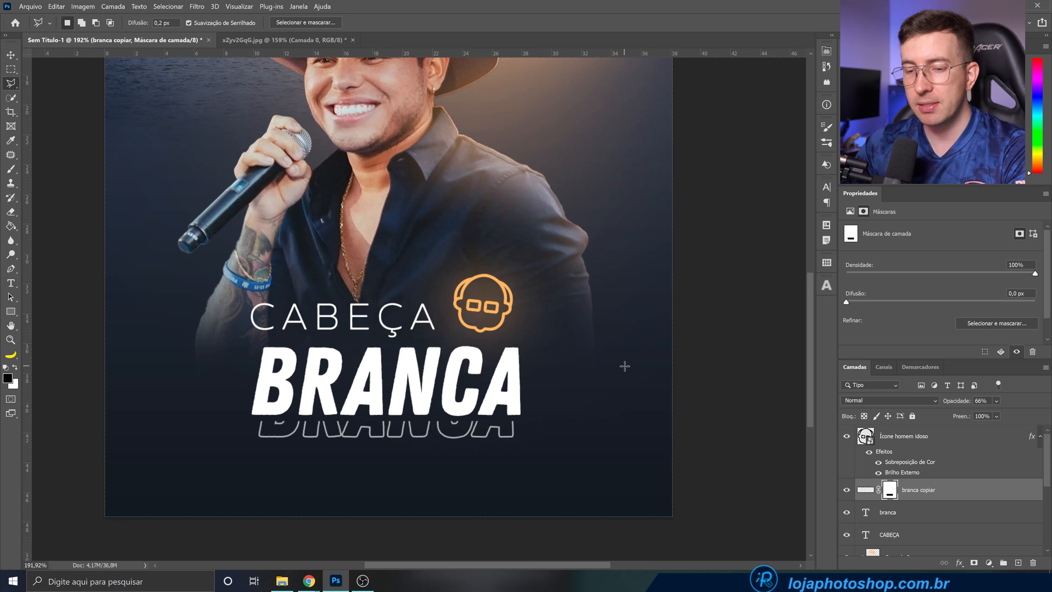
key("ctrl+j")
key("v")
left_click_drag(469, 432, 473, 459)
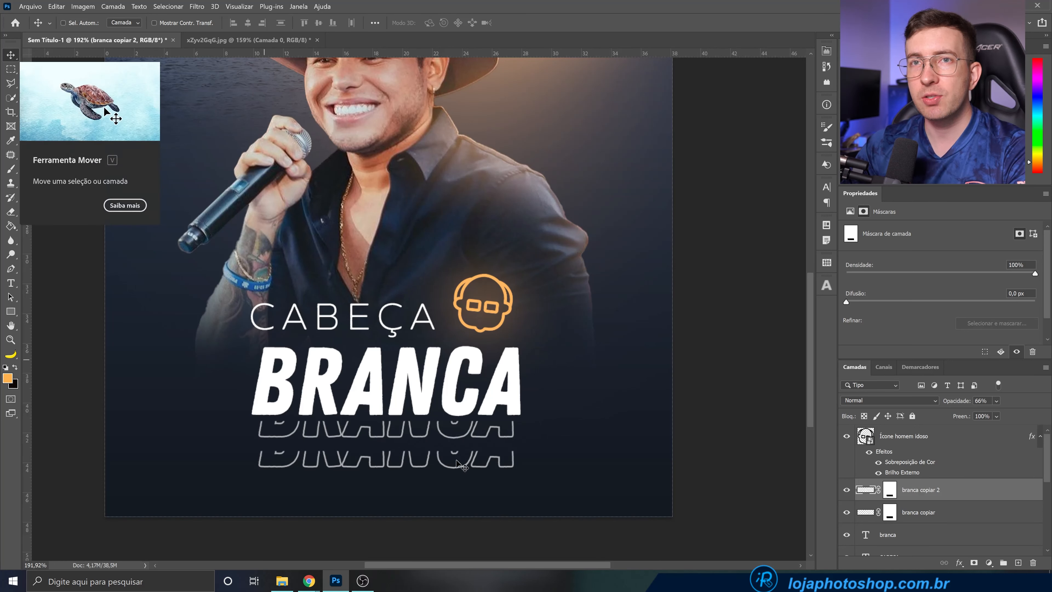
left_click_drag(487, 468, 487, 464)
Set the second outline's opacity to 33% and scale it to about 90%
left_click_drag(981, 400, 963, 401)
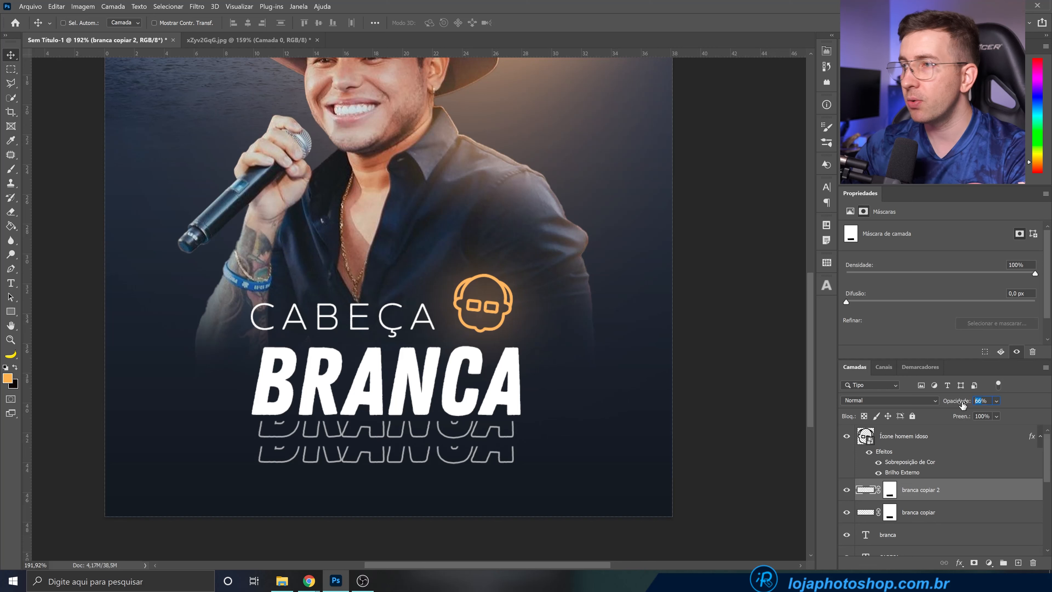
type("33")
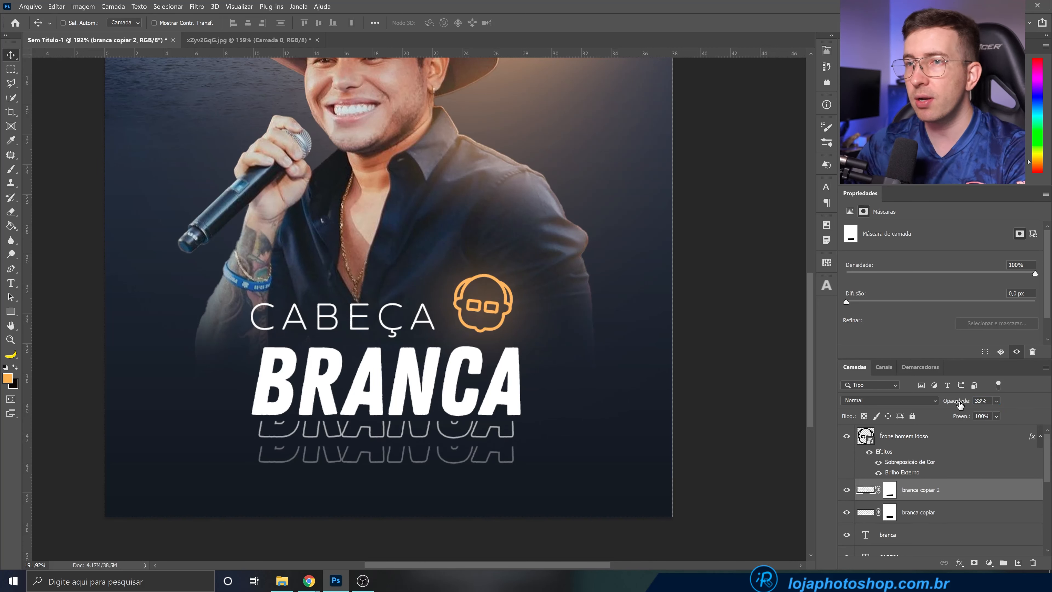
key("ctrl+t")
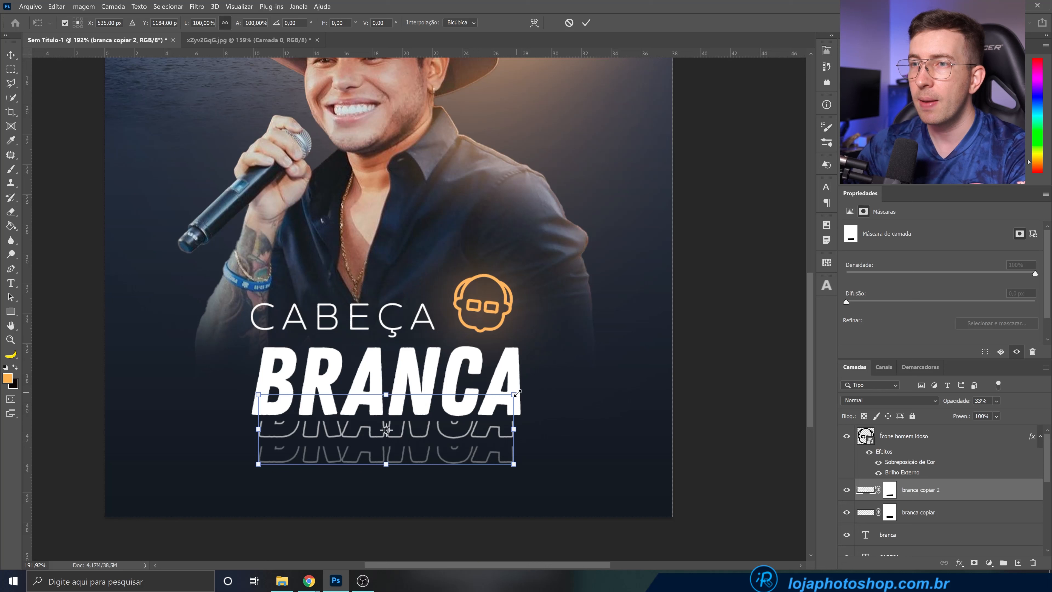
left_click_drag(514, 394, 506, 397)
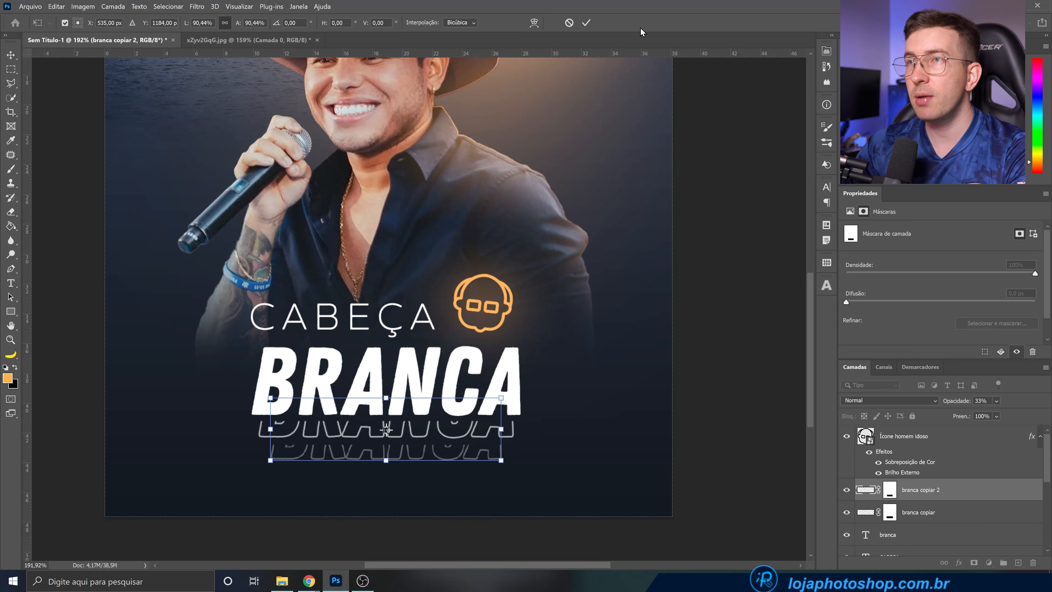
left_click(586, 22)
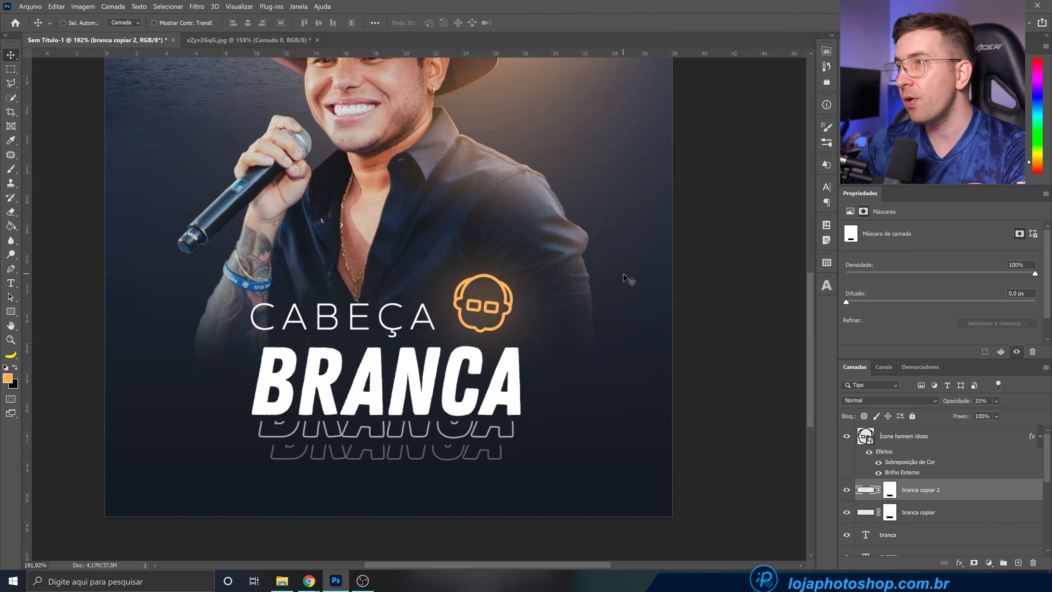
Rotate both outlined BRANCA layers slightly counterclockwise, turning the upper outline by about 1°
scroll(610, 348, "down", 3)
scroll(547, 435, "up", 3)
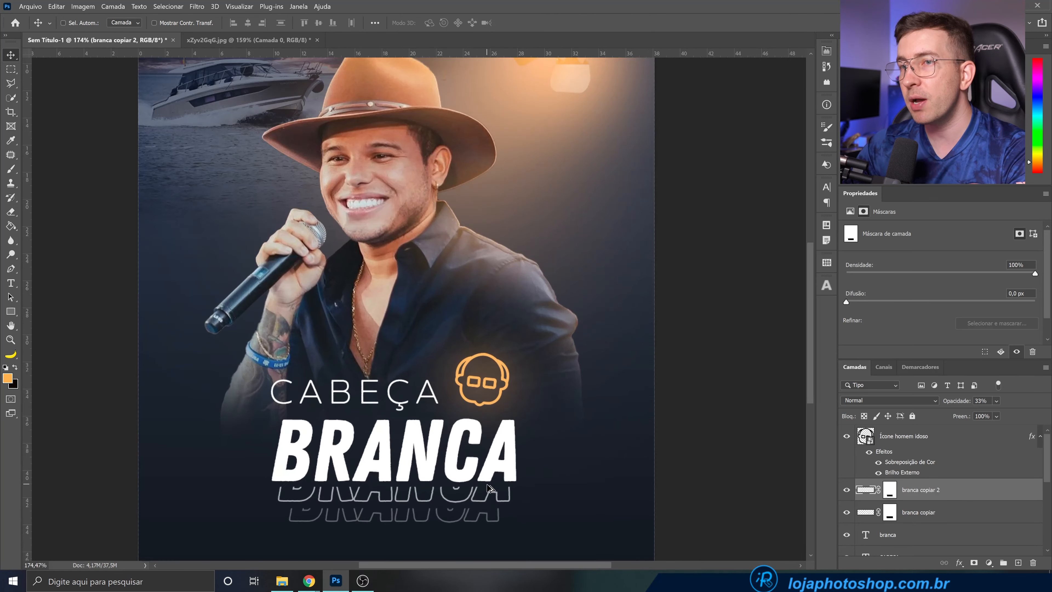
scroll(489, 489, "up", 2)
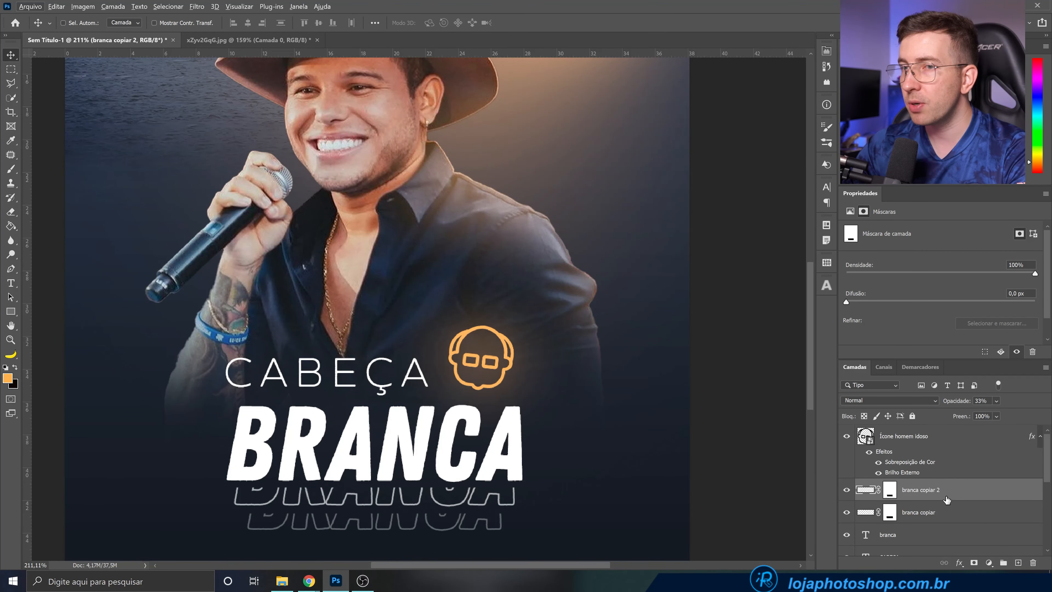
key("ctrl+t")
left_click_drag(521, 456, 541, 438)
left_click(910, 512)
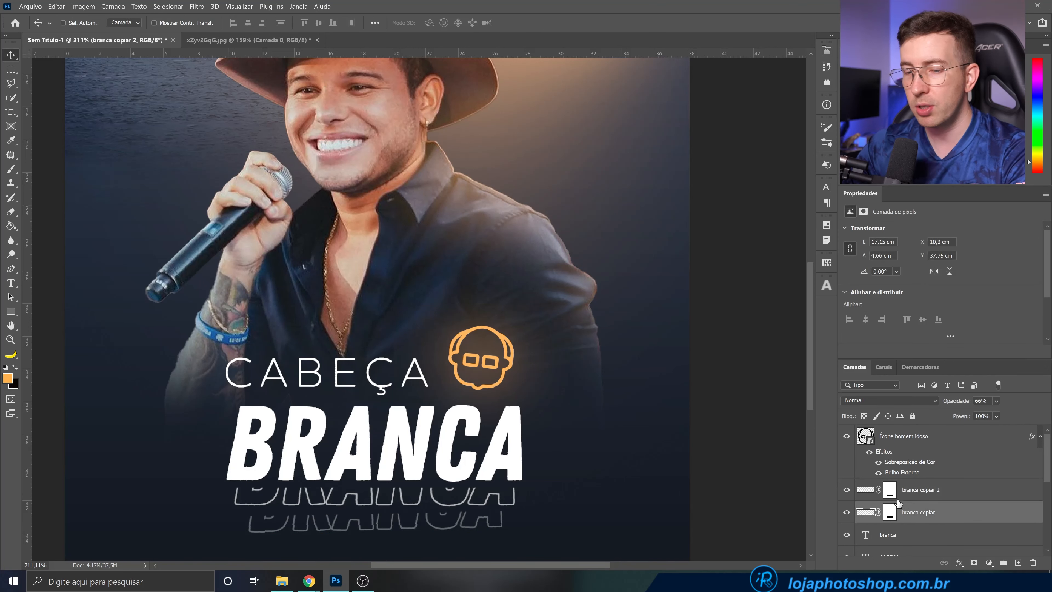
key("ctrl+t")
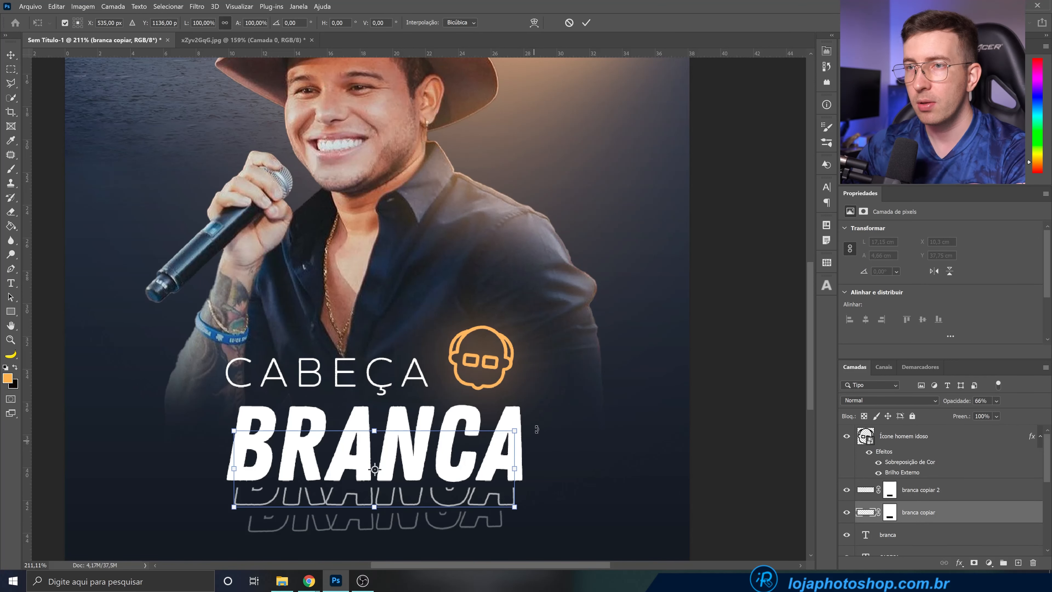
left_click_drag(537, 421, 552, 404)
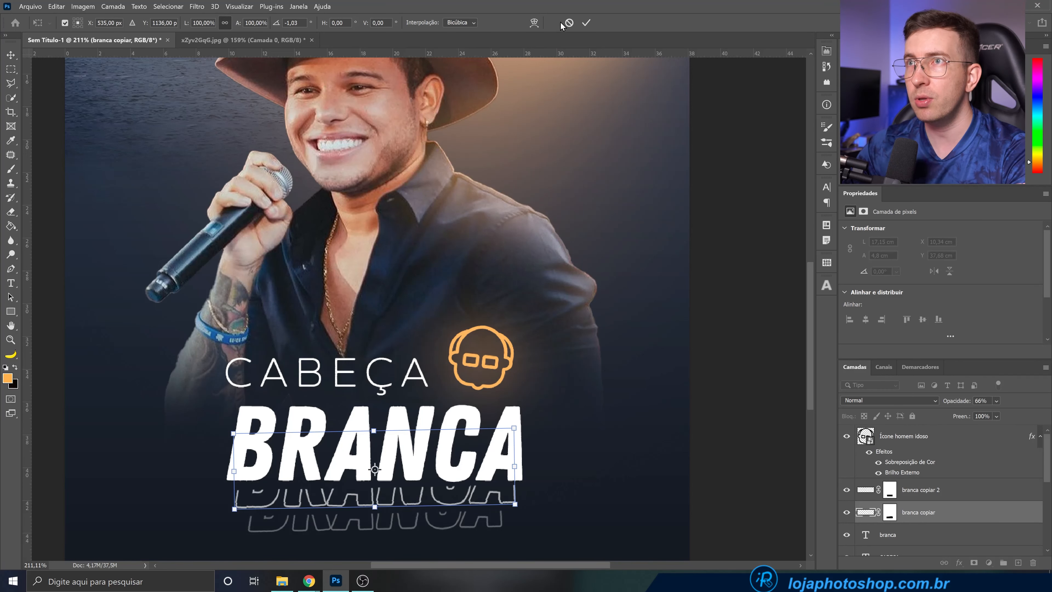
left_click(586, 23)
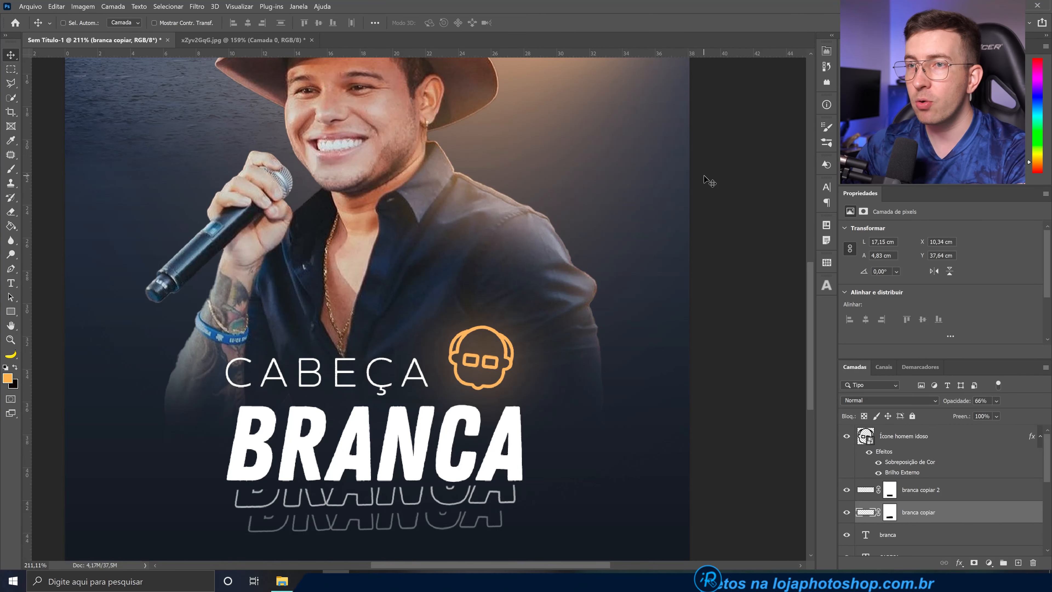
Rotate the icon and all CABEÇA BRANCA title layers together by -0.61° and shift them slightly up
key("ctrl+0")
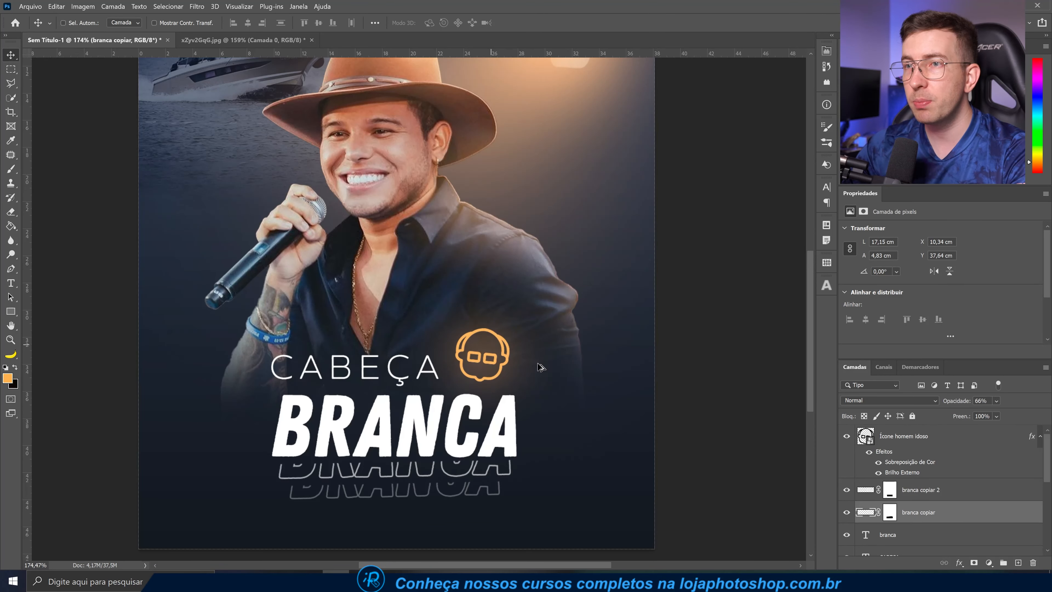
left_click(912, 440)
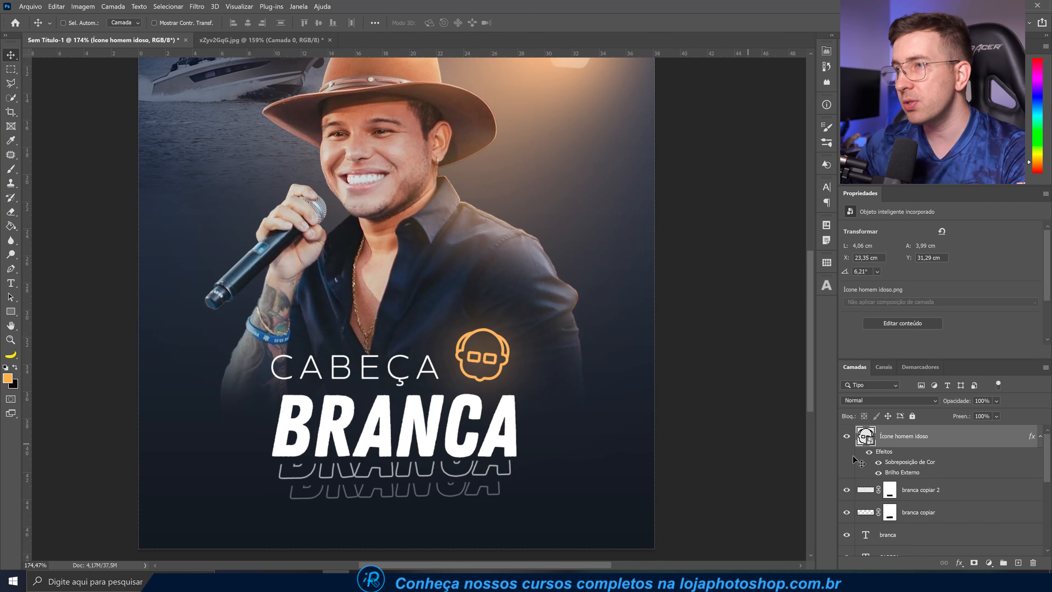
scroll(910, 447, "down", 2)
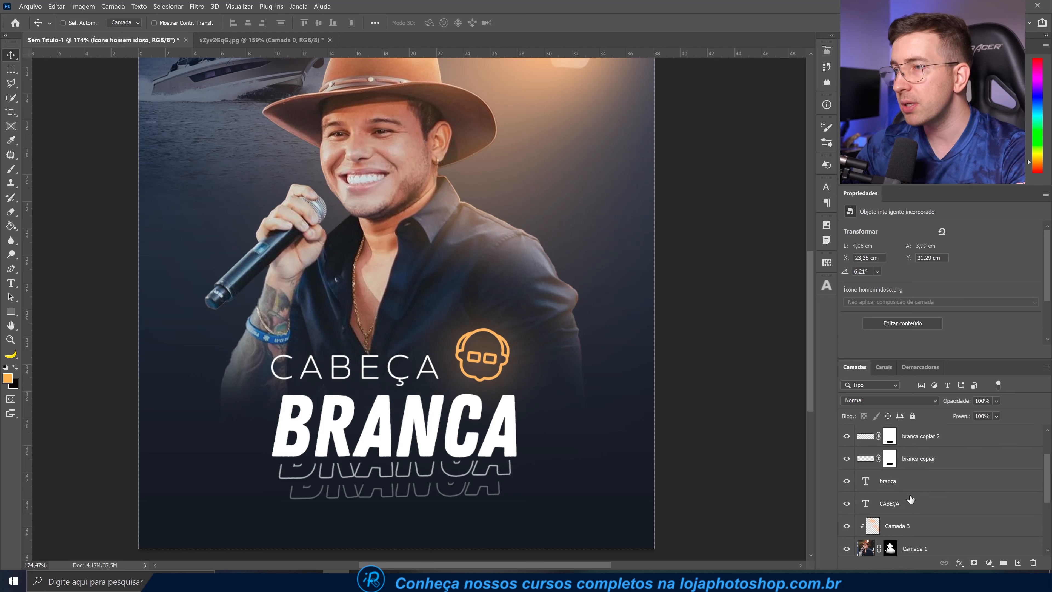
left_click(910, 507, "shift")
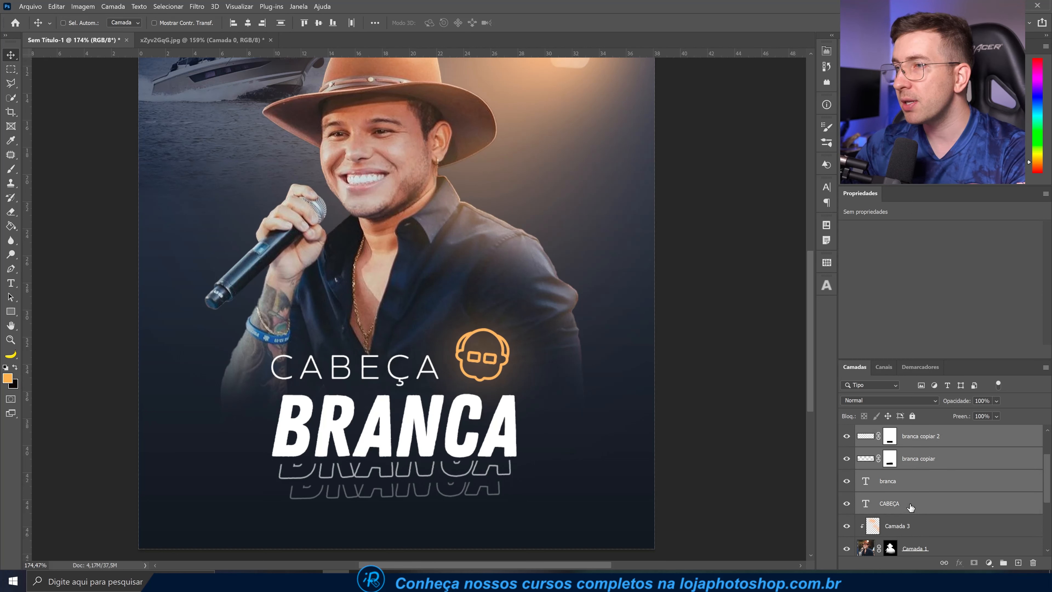
scroll(910, 506, "up", 2)
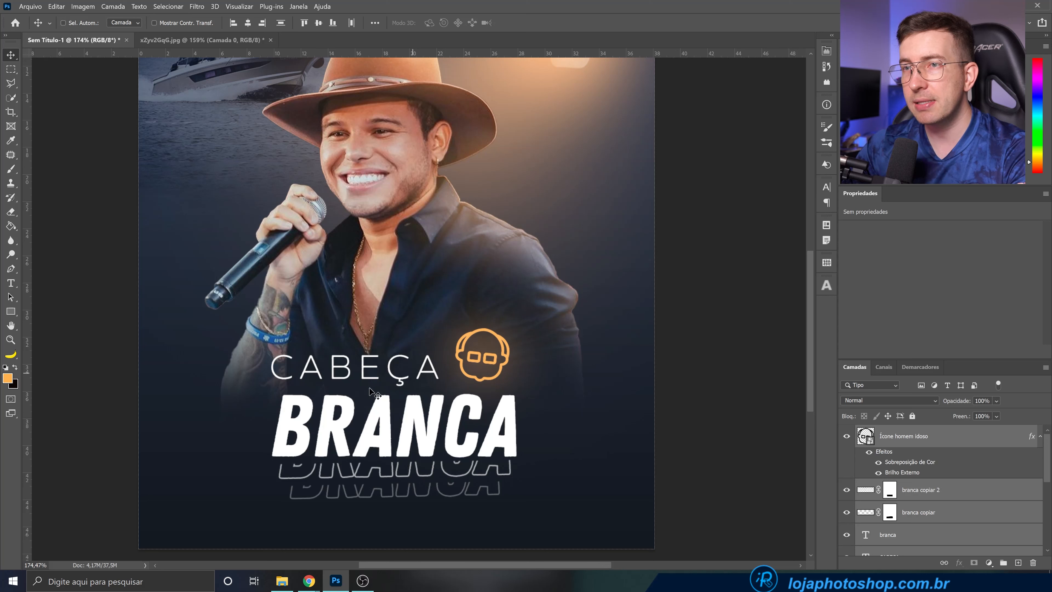
key("ctrl+t")
left_click_drag(547, 309, 546, 309)
left_click_drag(497, 349, 497, 344)
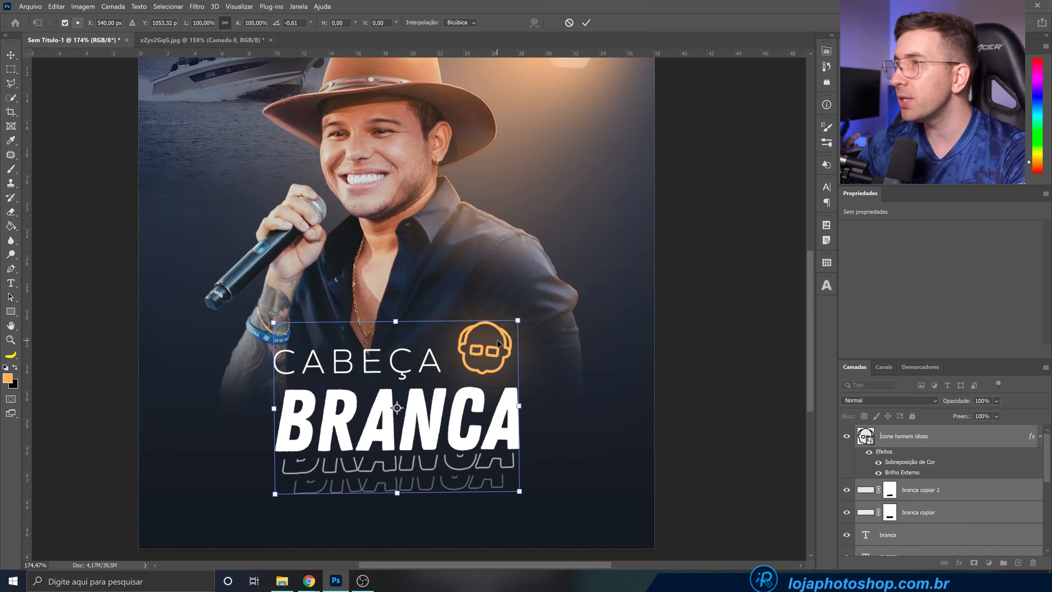
scroll(497, 344, "down", 2)
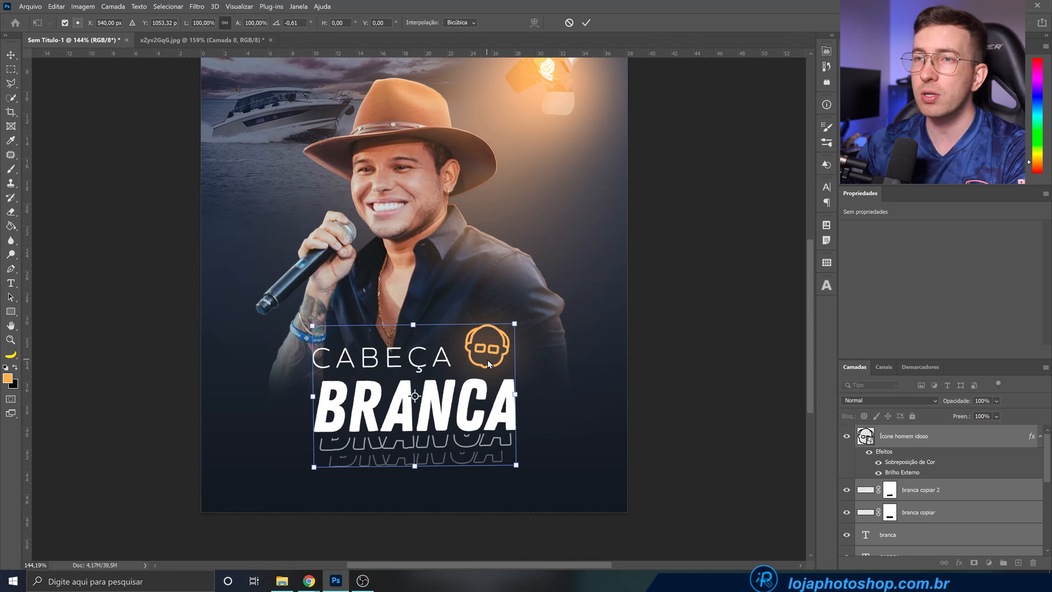
left_click(586, 23)
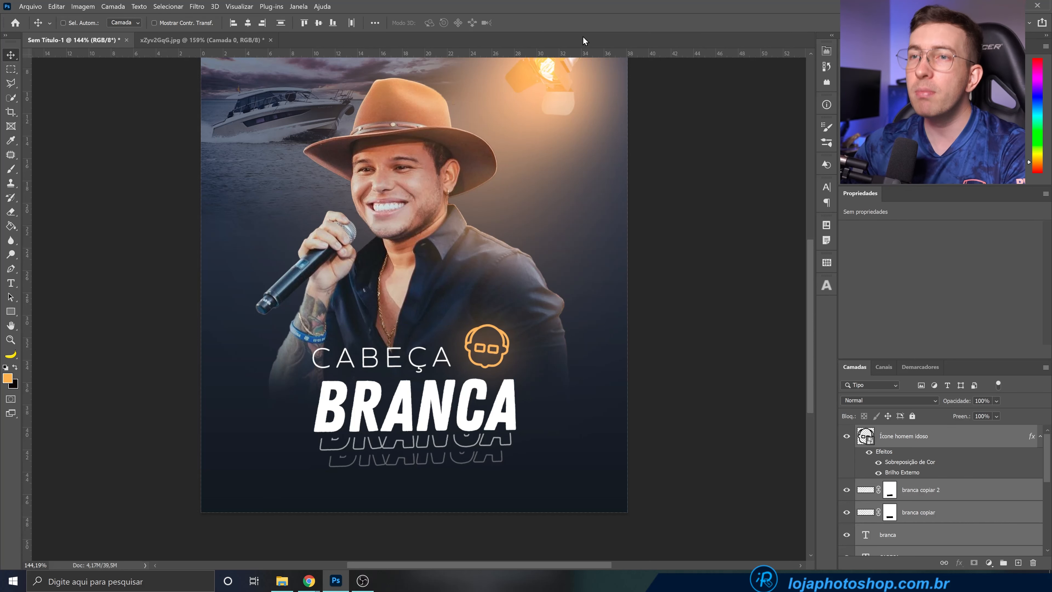
Set the soft brush's spacing to 42% and add an empty layer above the icon layer
scroll(530, 301, "down", 5)
scroll(464, 360, "up", 2)
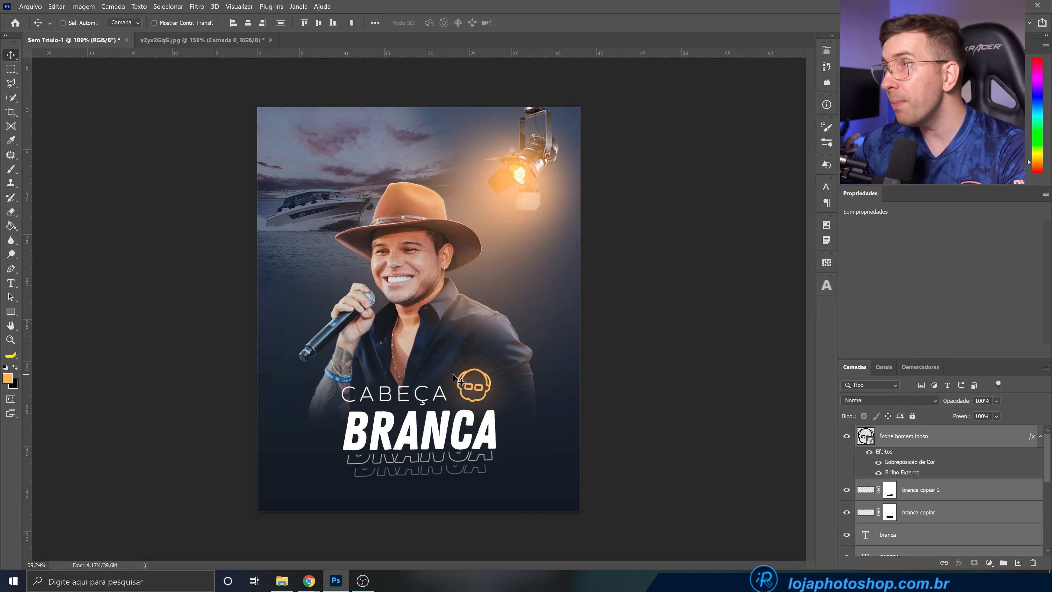
scroll(454, 378, "up", 1)
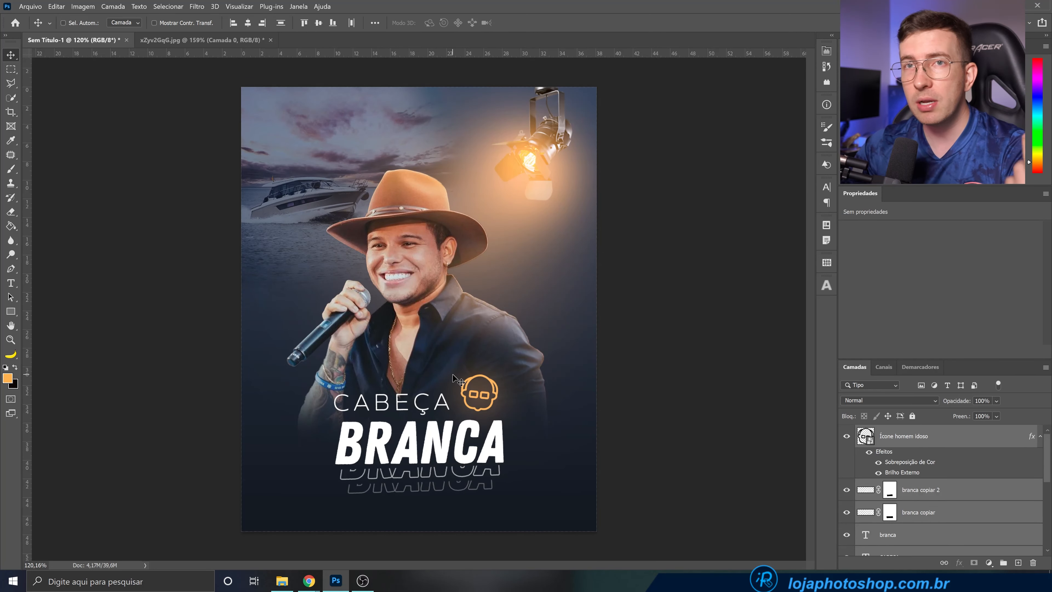
left_click(11, 175)
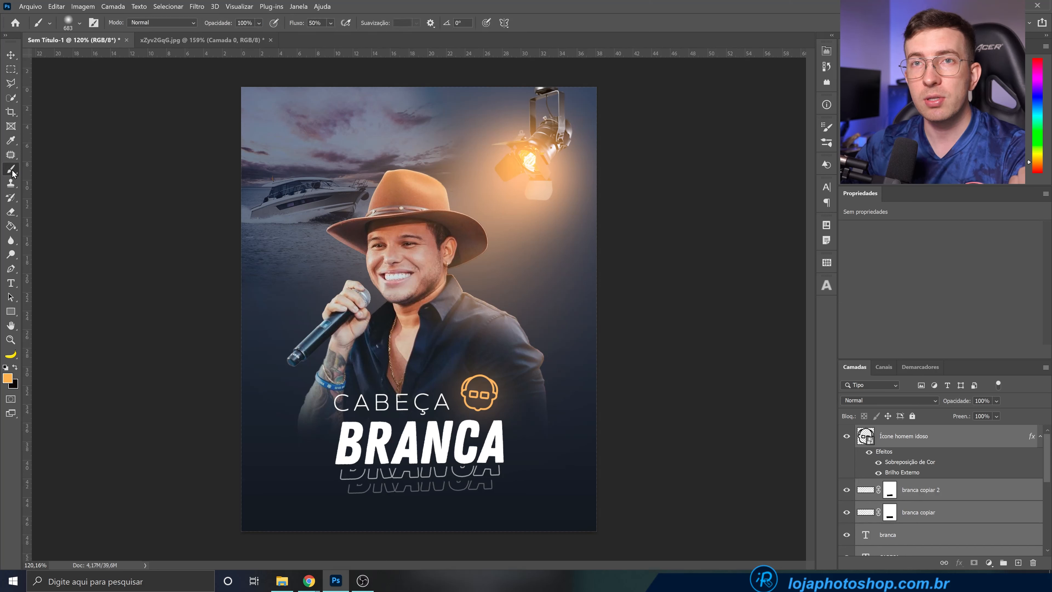
left_click(94, 23)
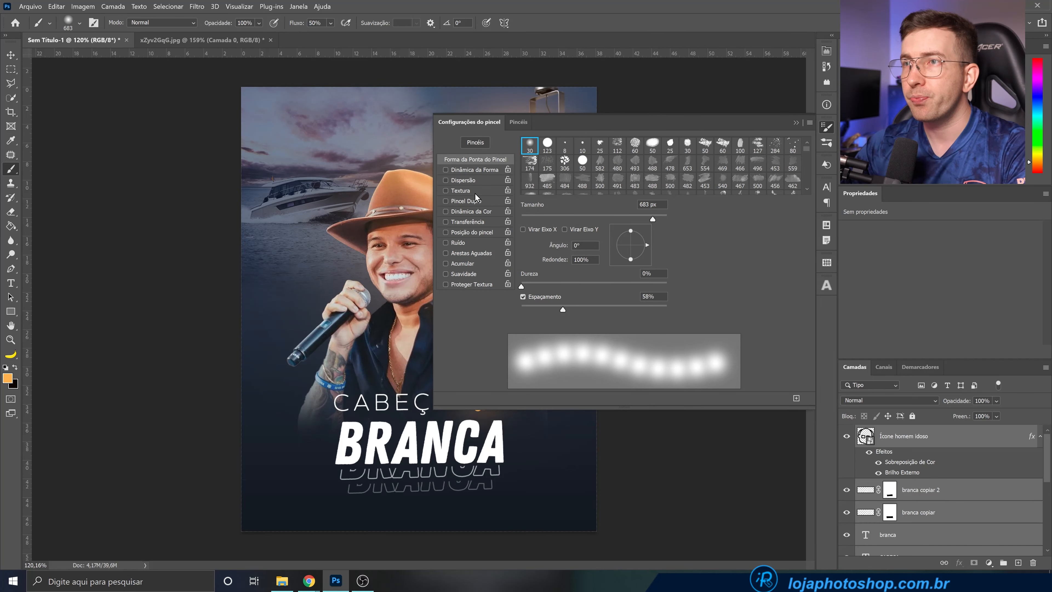
left_click_drag(432, 193, 585, 188)
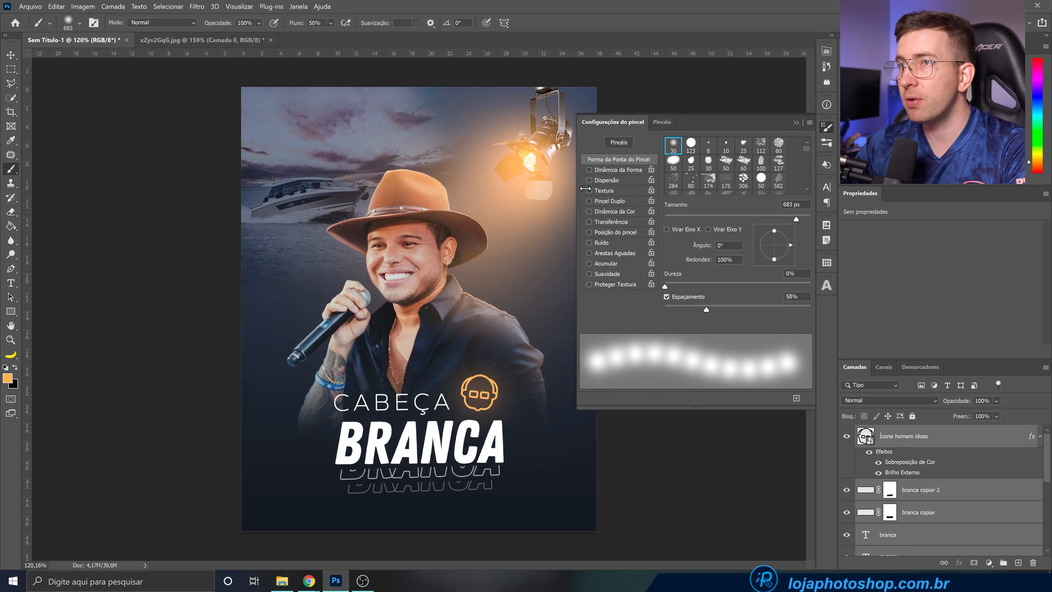
mouse_move(706, 309)
left_mouse_down()
mouse_move(674, 308)
mouse_move(695, 306)
left_mouse_up()
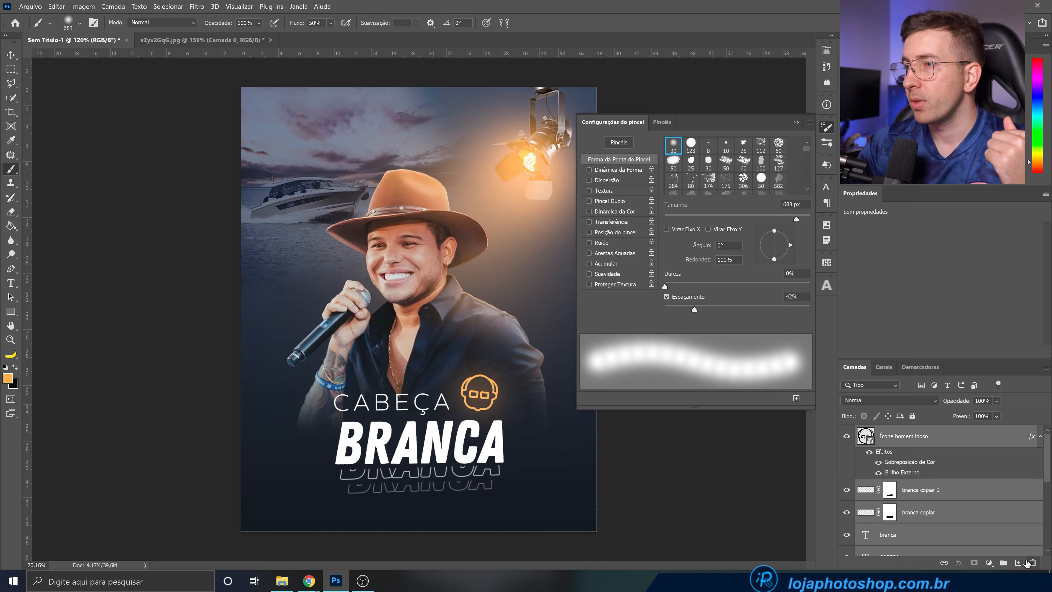
left_click(1018, 562)
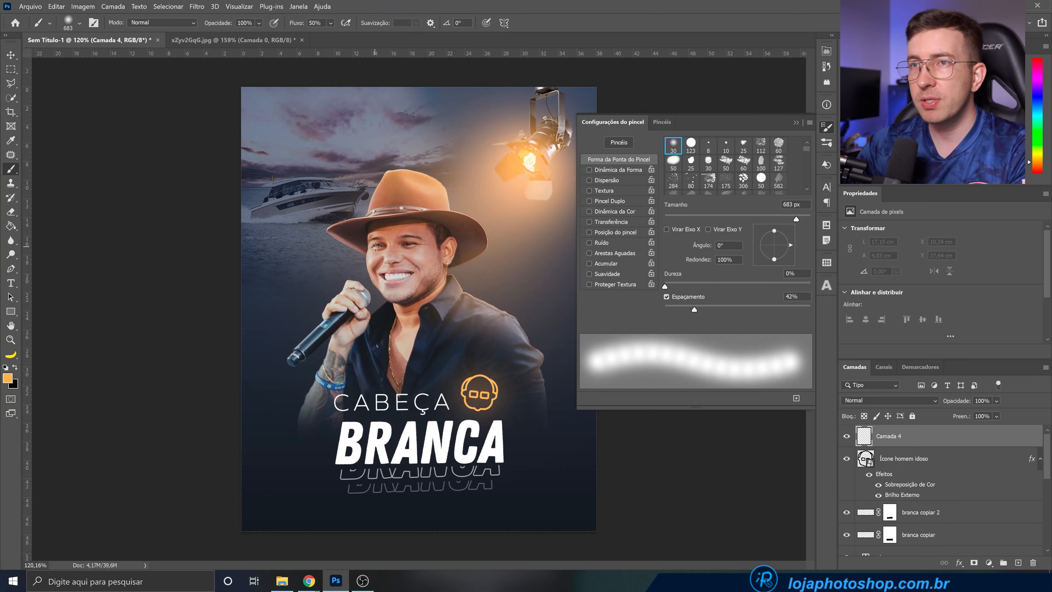
Reduce the brush size to 140 px and try strokes over the singer, undoing them
left_click_drag(367, 256, 335, 396)
key("ctrl+alt+z")
left_click_drag(417, 264, 244, 266)
left_click_drag(470, 245, 308, 360)
key("ctrl+z")
mouse_move(332, 190)
left_mouse_down()
mouse_move(294, 252)
mouse_move(309, 384)
left_mouse_up()
key("ctrl+z")
left_click_drag(291, 244, 286, 373)
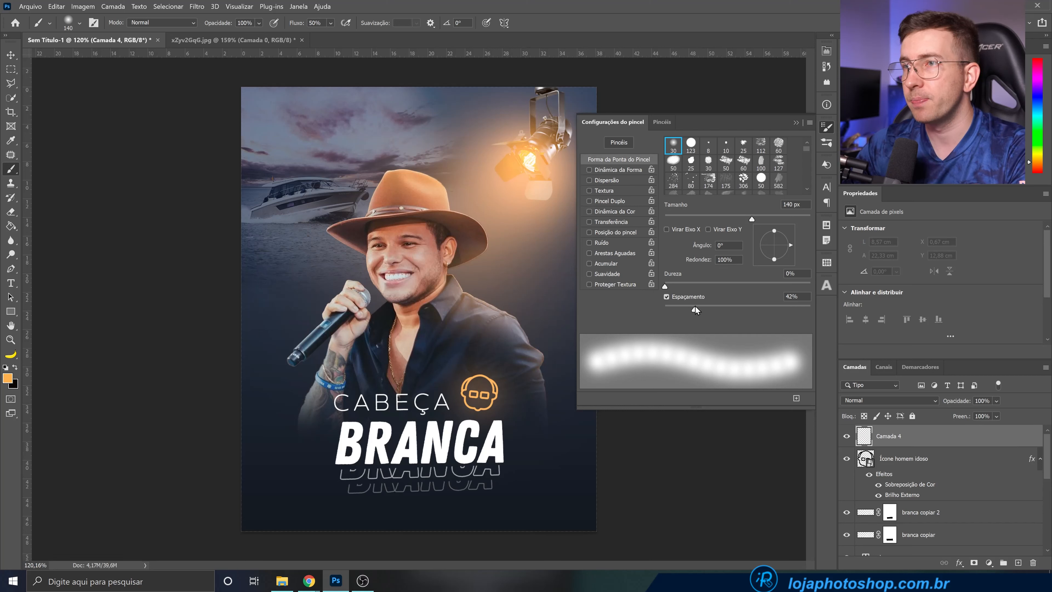
Enable Shape Dynamics with 100% size jitter and paint an orange test stroke down beside the singer's microphone
left_click(617, 170)
mouse_move(724, 149)
left_mouse_down()
mouse_move(678, 148)
mouse_move(817, 140)
left_mouse_up()
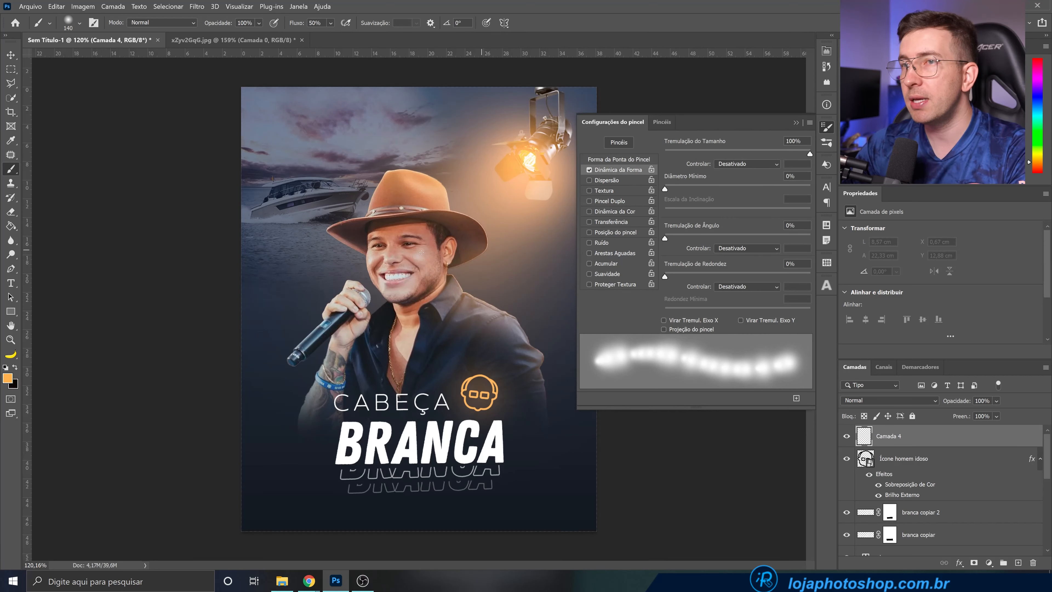
mouse_move(319, 239)
left_mouse_down()
mouse_move(294, 304)
mouse_move(300, 460)
left_mouse_up()
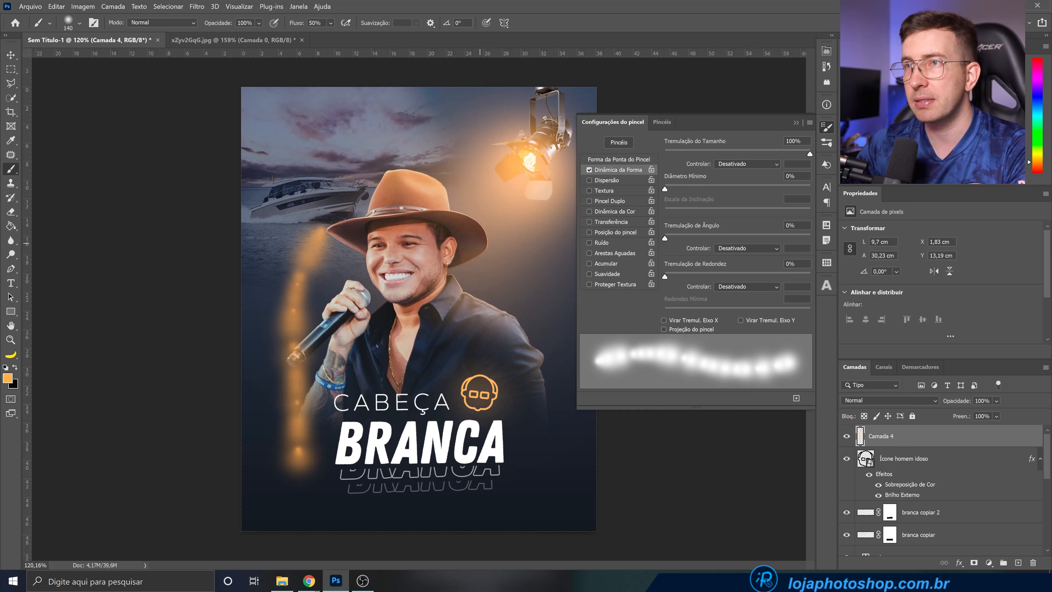
left_click(624, 160)
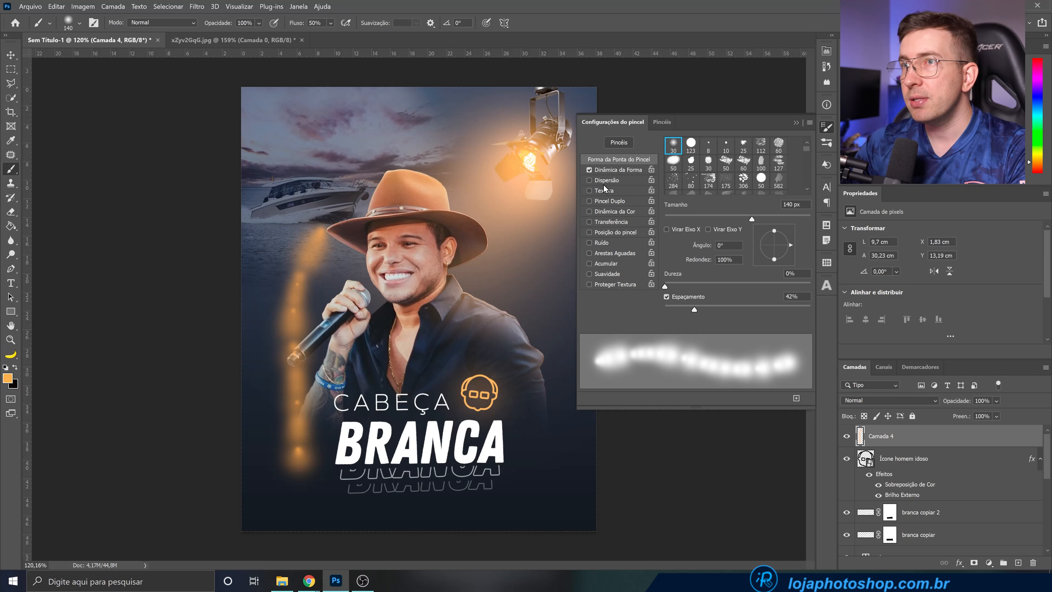
left_click(623, 171)
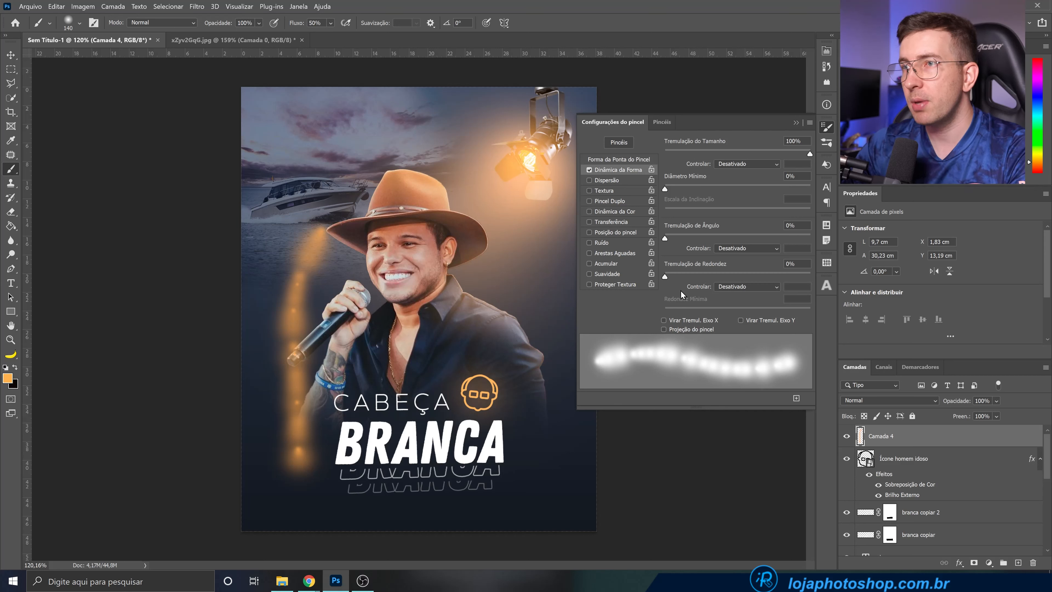
Enable brush Scattering at 551% and test it with orange spots across the singer, undoing the unwanted strokes
left_click(609, 181)
mouse_move(708, 151)
left_mouse_down()
mouse_move(786, 157)
mouse_move(715, 163)
mouse_move(744, 160)
left_mouse_up()
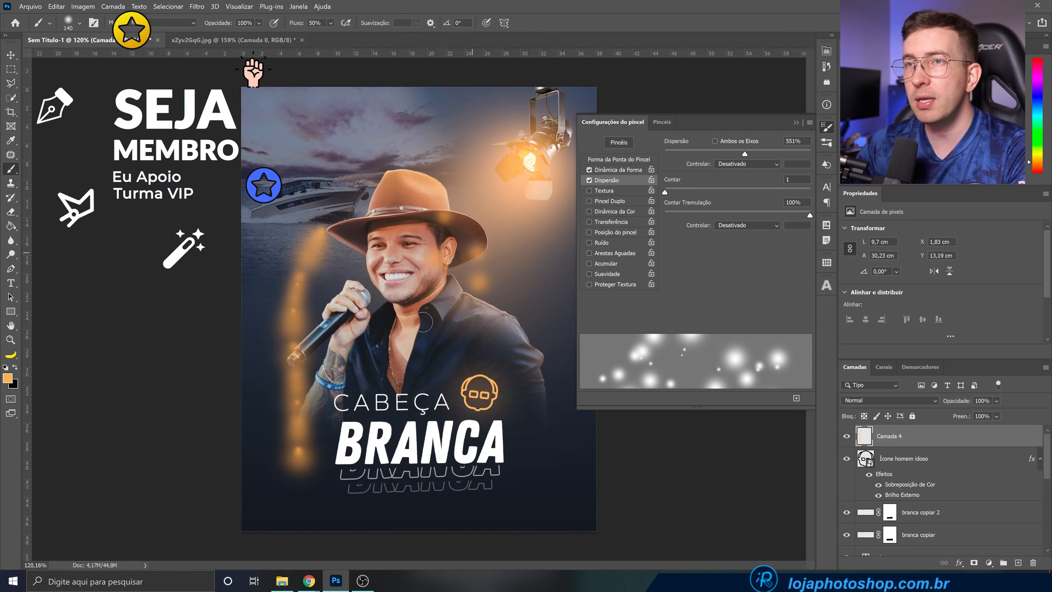
left_click_drag(418, 389, 423, 419)
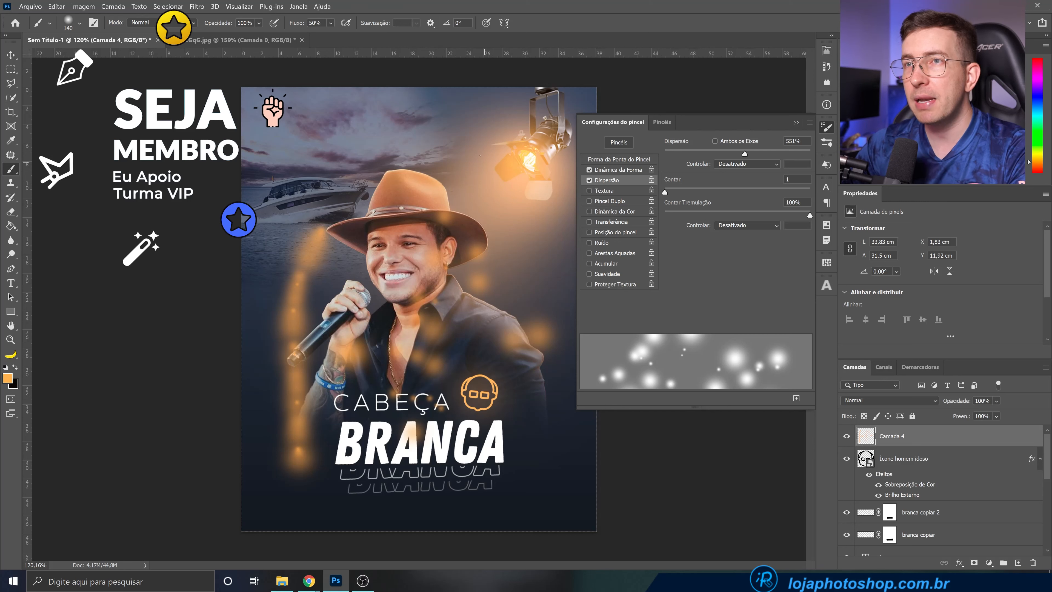
left_click_drag(463, 178, 339, 182)
key("ctrl+z")
key("ctrl+z")
key("ctrl+z")
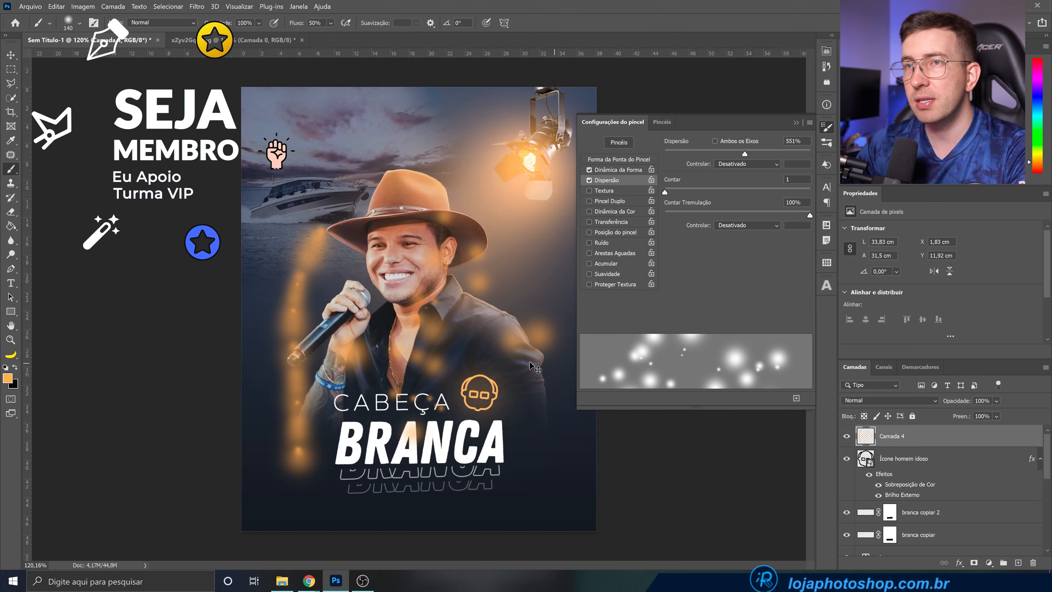
left_click_drag(503, 315, 207, 287)
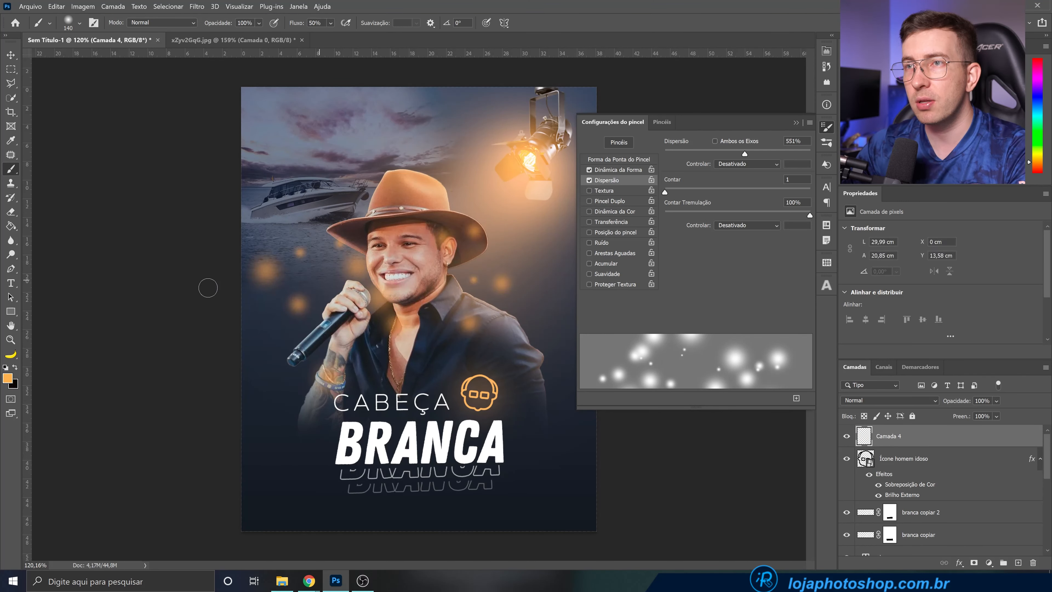
key("ctrl+z")
left_click_drag(524, 332, 439, 338)
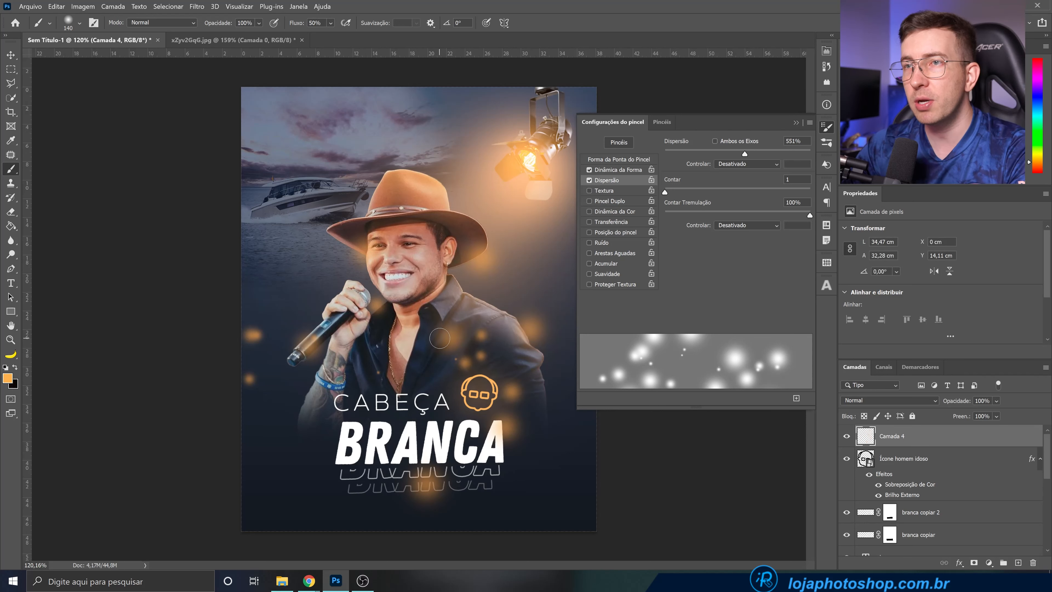
Set the brush hardness to 35%, try a scattered stroke near the hat, and undo the test spots
left_click(619, 170)
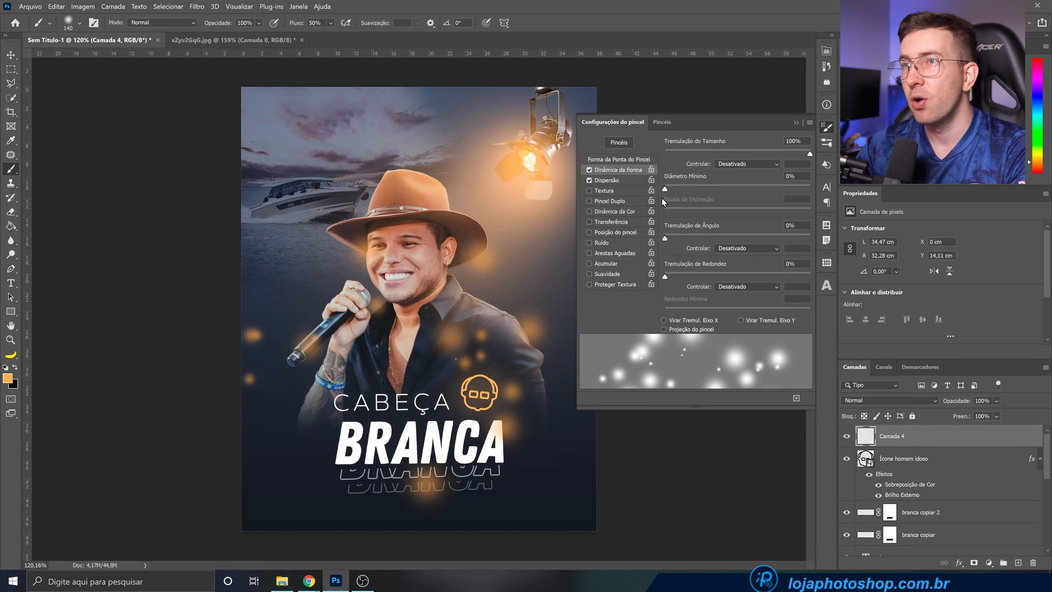
left_click(639, 160)
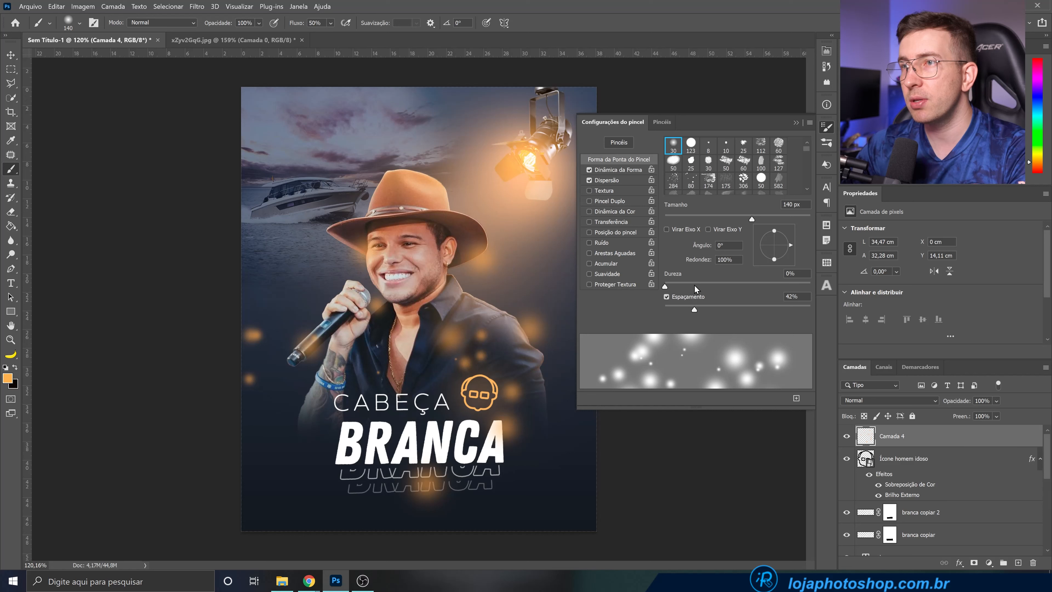
left_click(715, 286)
left_click_drag(418, 216, 274, 247)
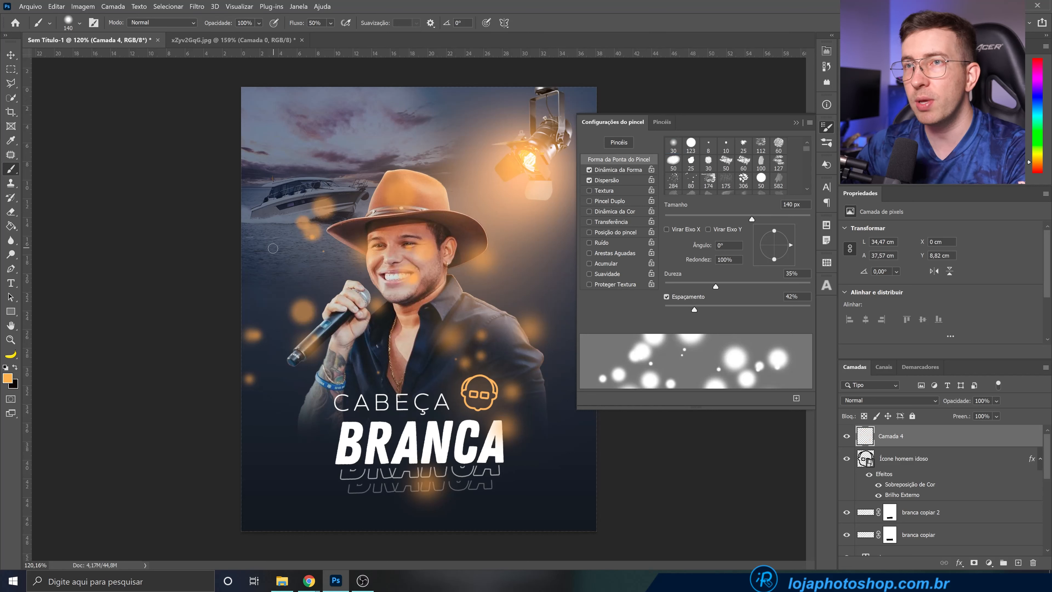
key("ctrl+z")
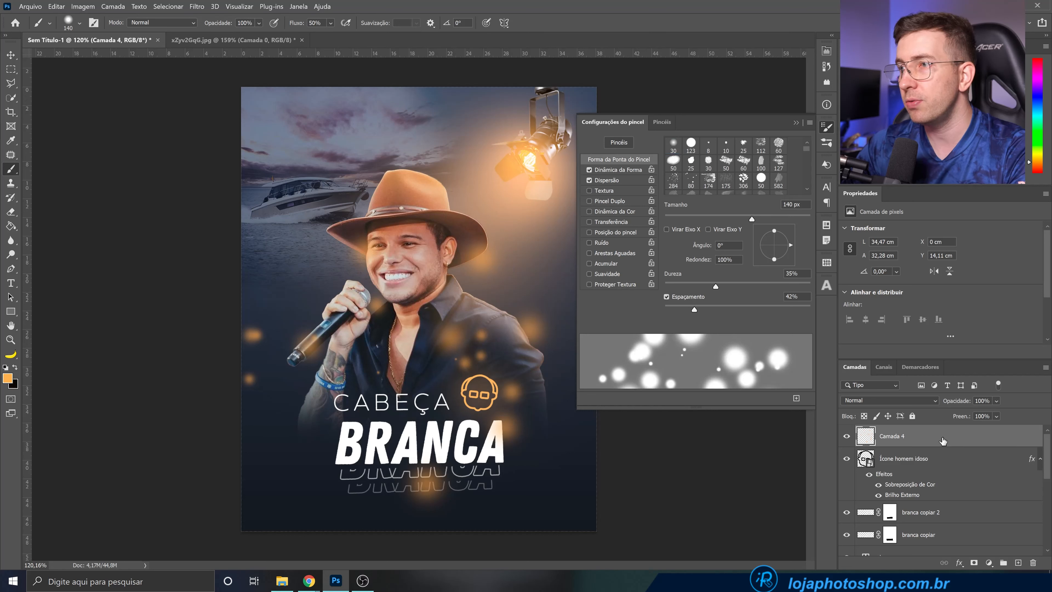
key("ctrl+z")
Try several scattered orange strokes across the singer with the harder brush, undoing each one
left_click_drag(446, 357, 271, 334)
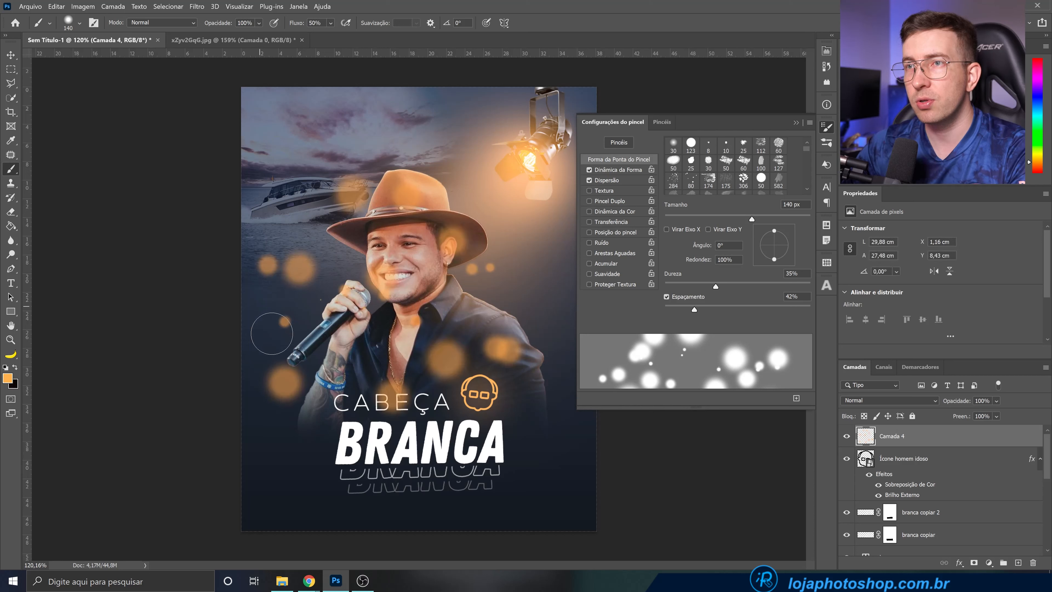
key("ctrl+z")
left_click_drag(510, 306, 309, 315)
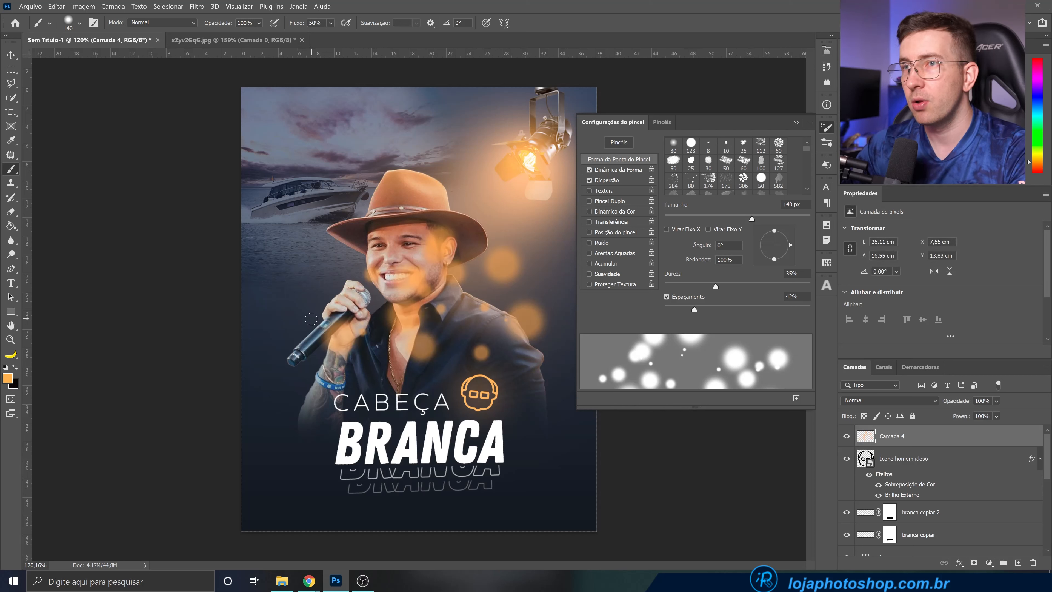
key("ctrl+z")
left_click_drag(474, 330, 224, 327)
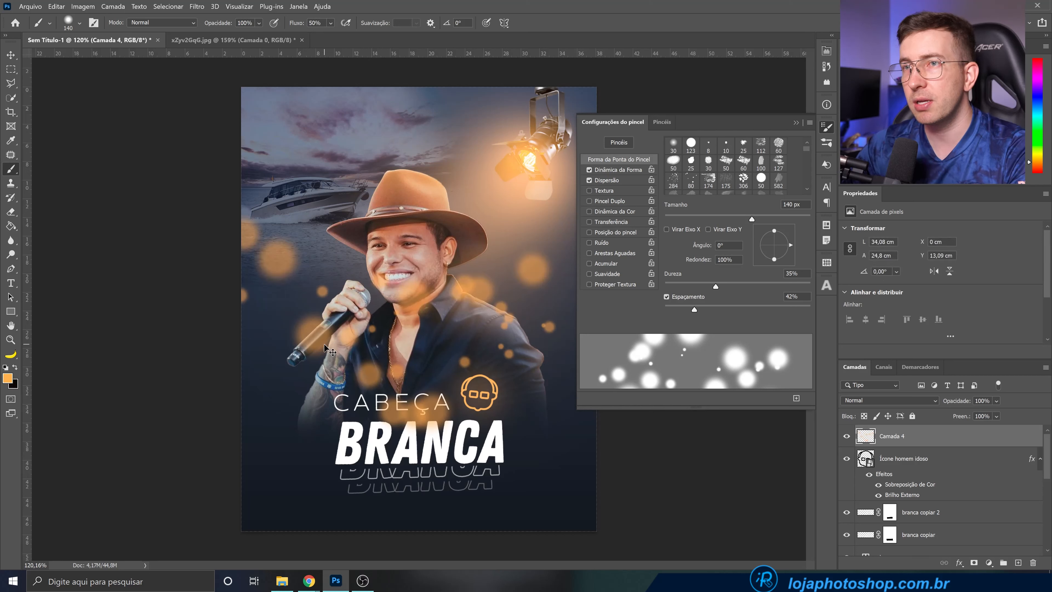
key("ctrl+z")
Set the brush scatter to 679% and try a stroke across the singer, undoing it
left_click(625, 179)
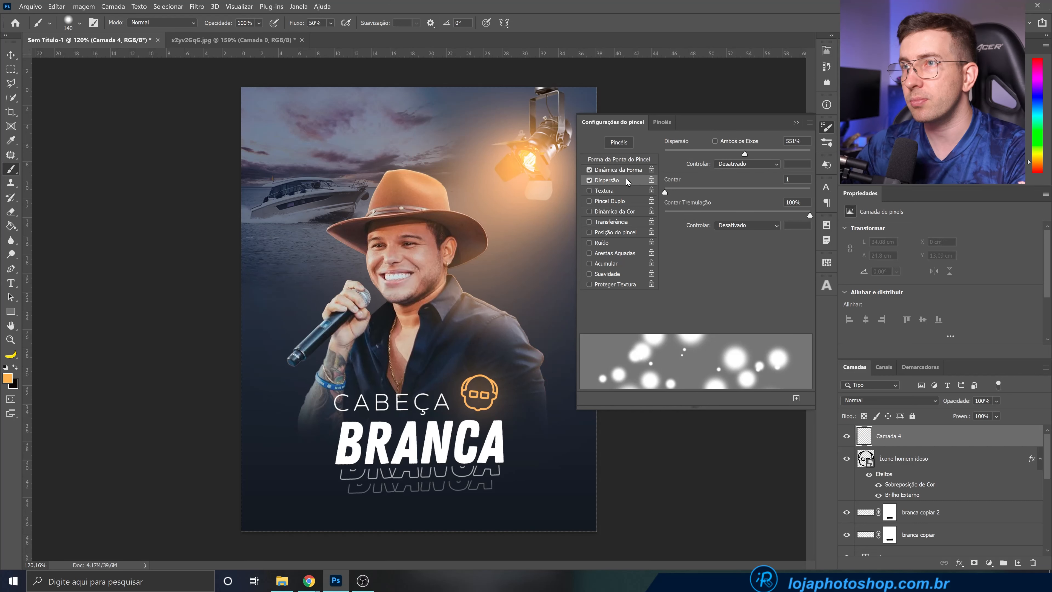
left_click_drag(752, 152, 764, 150)
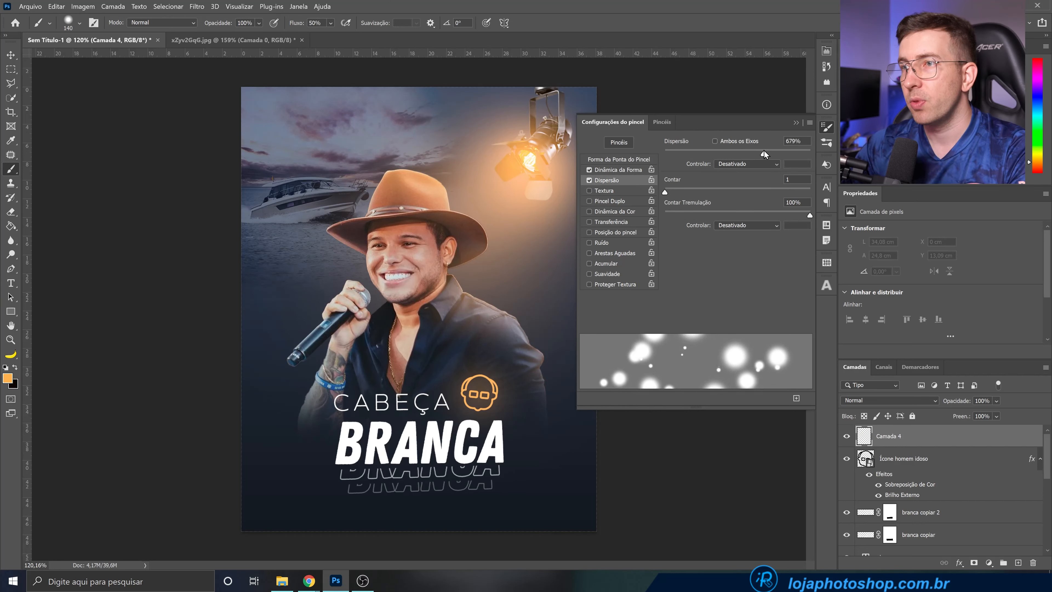
left_click_drag(519, 286, 300, 301)
key("ctrl+z")
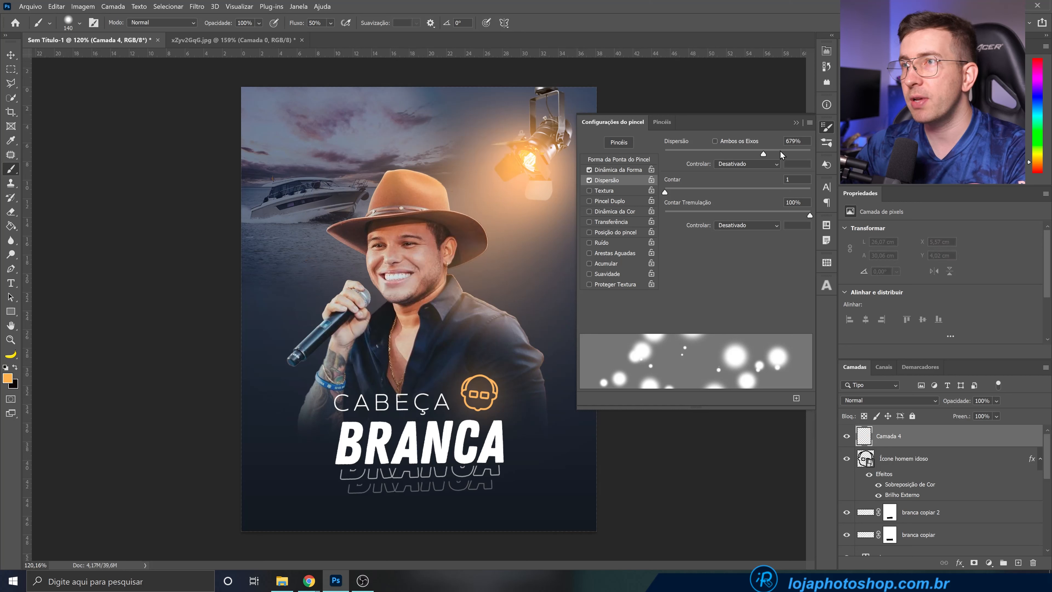
Raise the brush scatter close to its maximum, testing strokes across the singer and undoing each
left_click_drag(779, 151, 792, 152)
left_click_drag(528, 297, 144, 333)
key("ctrl+z")
left_click_drag(791, 153, 806, 153)
left_click_drag(538, 282, 310, 290)
key("ctrl+z")
left_click_drag(534, 290, 188, 284)
key("ctrl+z")
Set the brush spacing to 155%, testing scattered strokes across the singer and undoing each
left_click(634, 171)
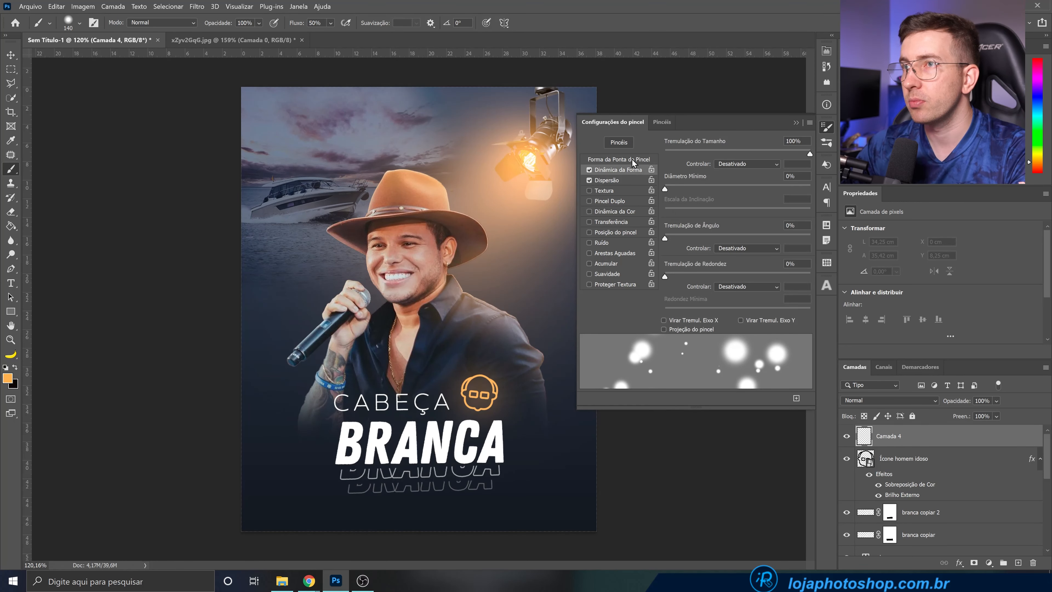
left_click(632, 158)
left_click_drag(530, 290, 170, 315)
key("ctrl+z")
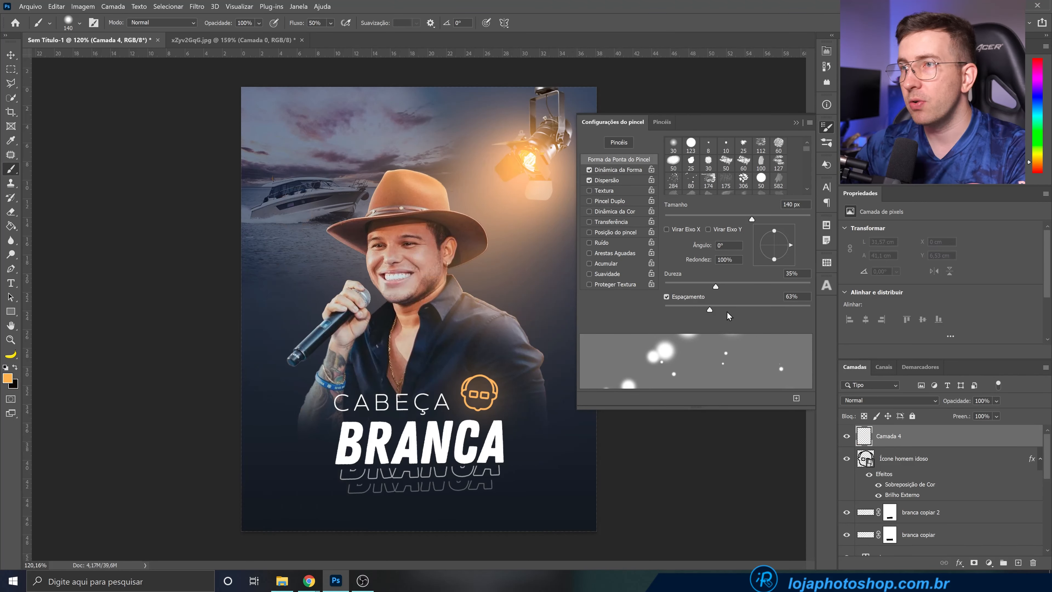
left_click_drag(710, 309, 757, 309)
mouse_move(528, 317)
left_mouse_down()
mouse_move(323, 388)
mouse_move(278, 415)
left_mouse_up()
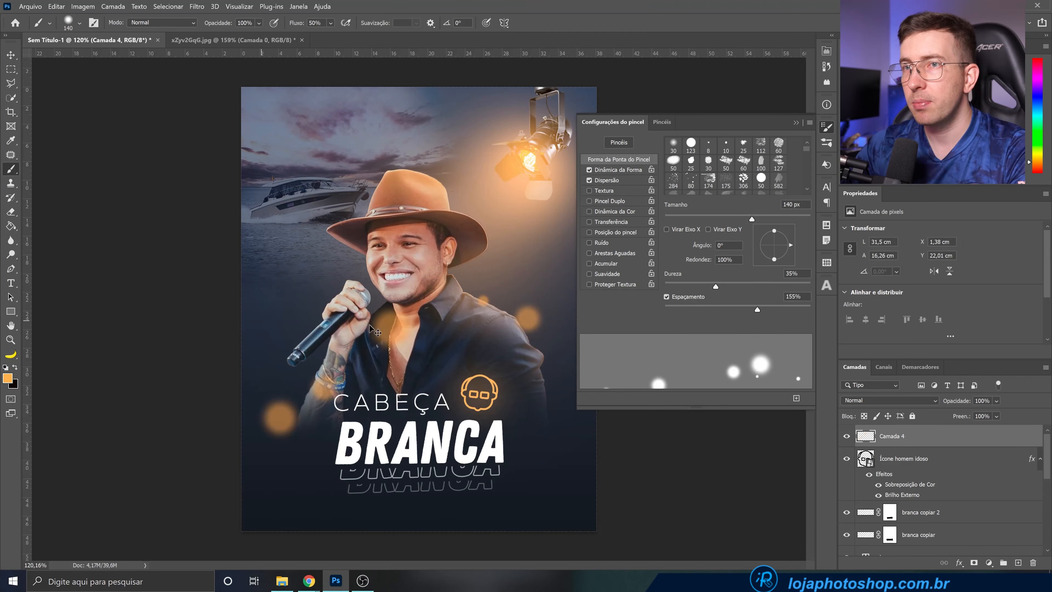
key("ctrl+z")
left_click_drag(534, 327, 257, 297)
key("ctrl+z")
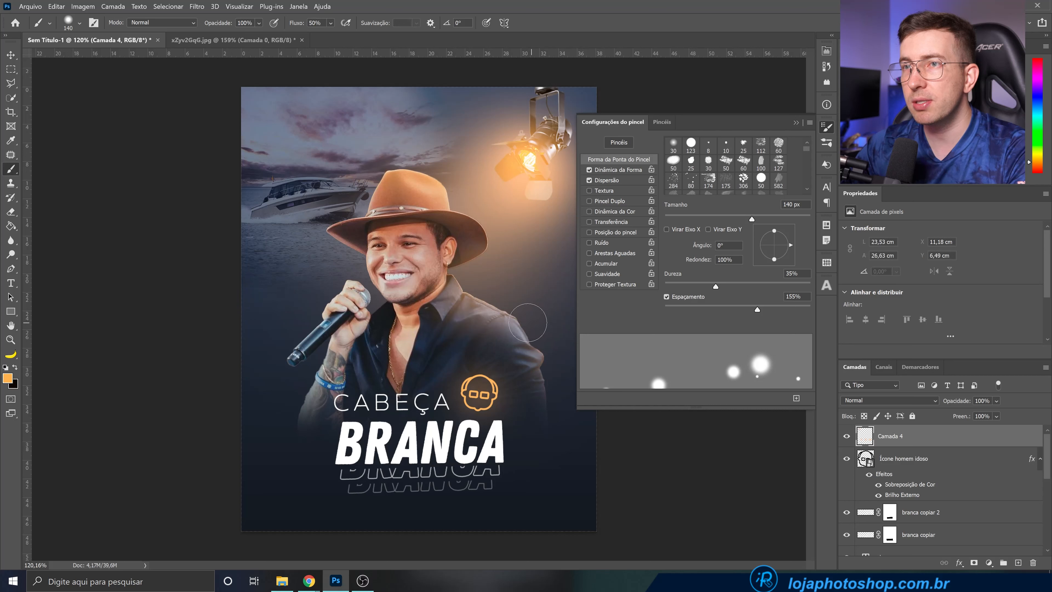
left_click_drag(528, 323, 206, 307)
key("ctrl+z")
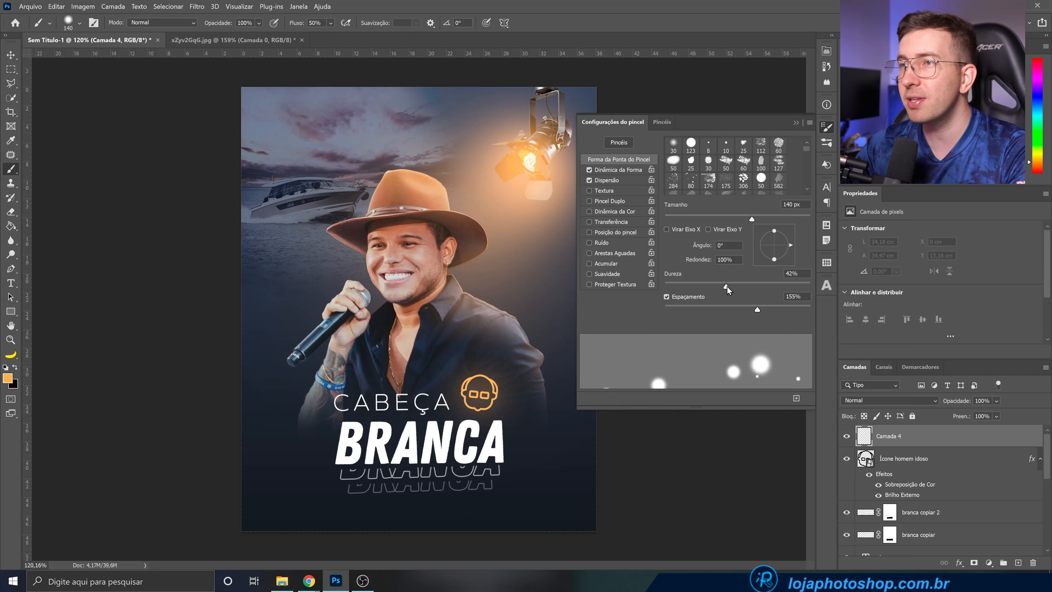
Set the brush hardness to 48% and paint sparse orange light spots across the poster, undoing rejected strokes
left_click_drag(727, 286, 735, 284)
left_click_drag(459, 309, 214, 302)
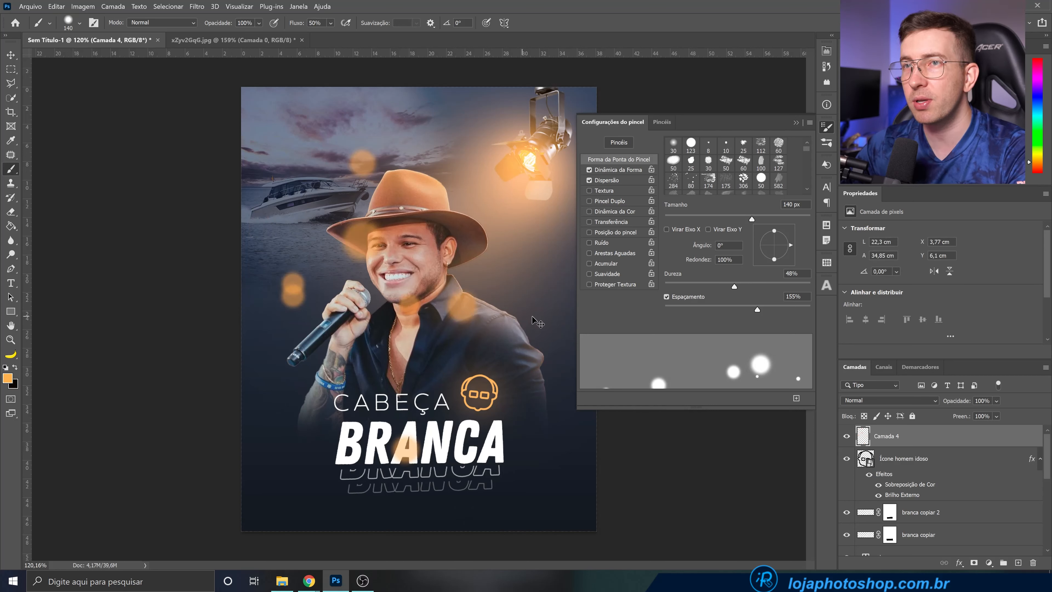
key("ctrl+z")
left_click_drag(534, 321, 169, 302)
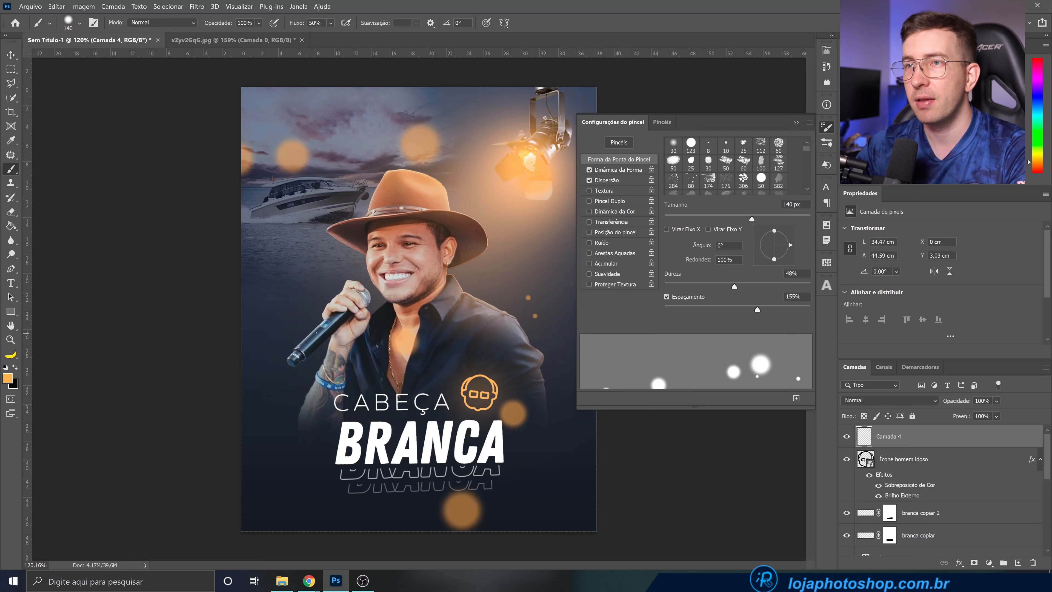
key("ctrl+z")
left_click_drag(518, 311, 224, 282)
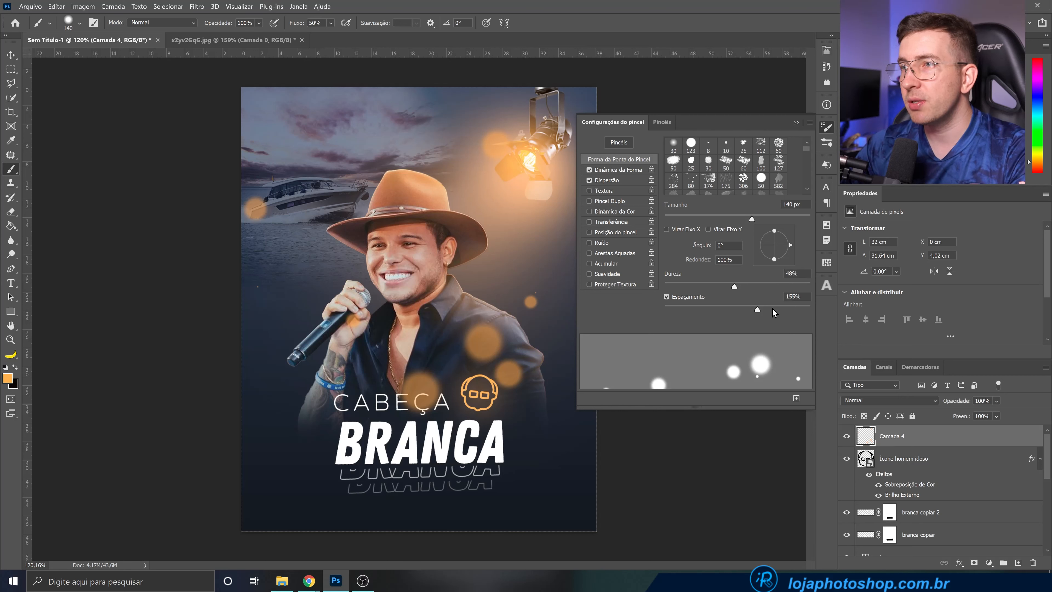
Enable Transfer (Transferência) with 100% opacity jitter for the scattered brush and test strokes across the singer, undoing each
left_click(627, 172)
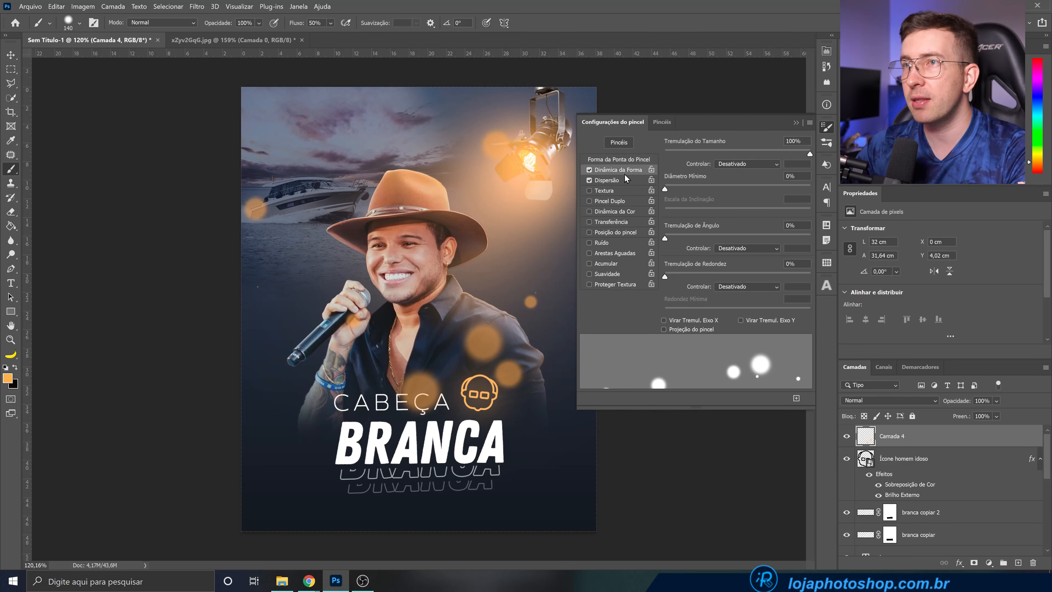
left_click(616, 181)
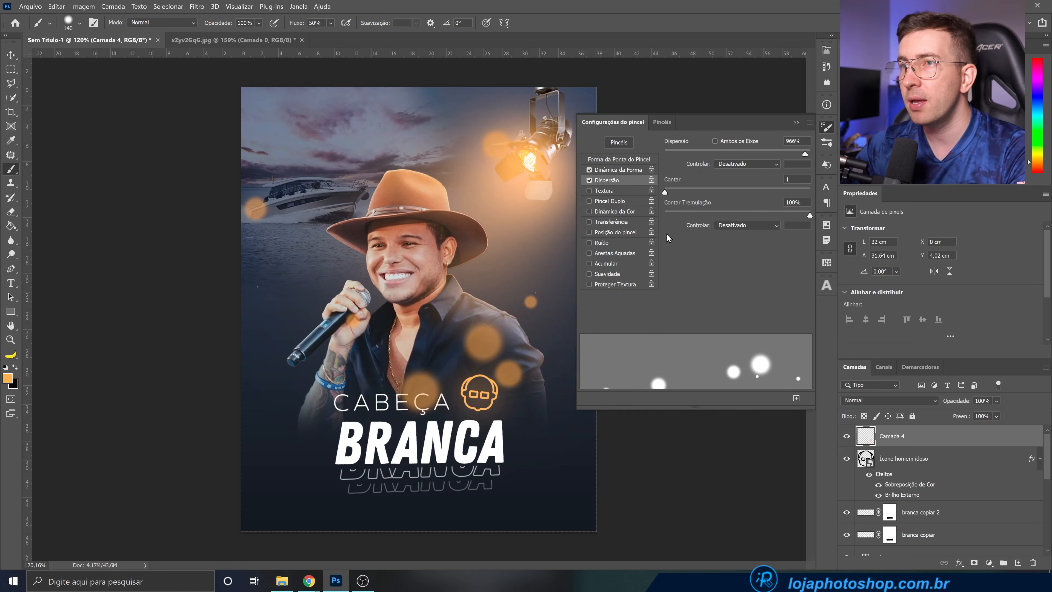
left_click(613, 223)
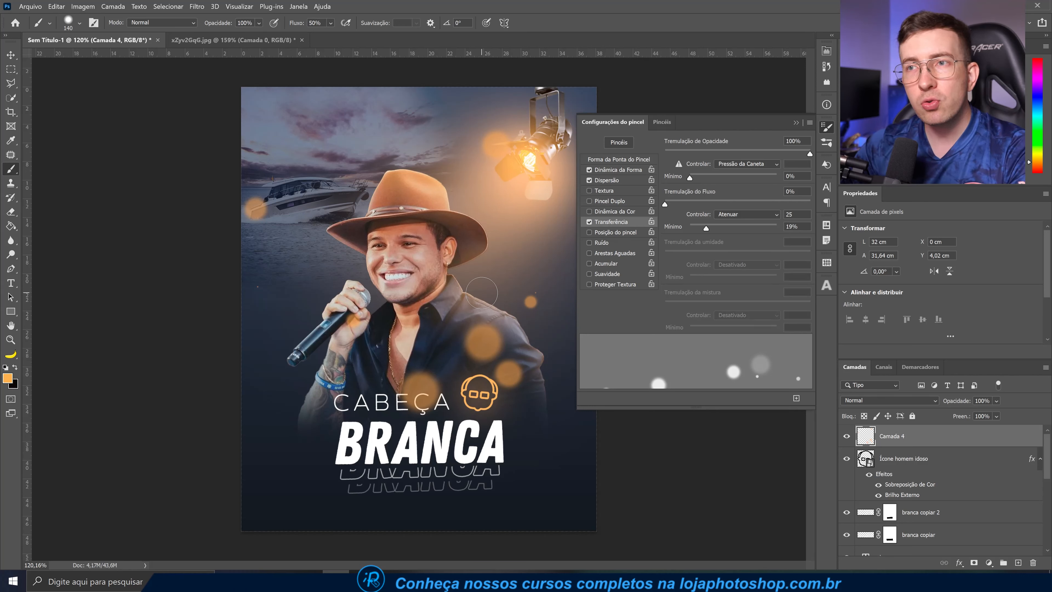
key("ctrl+z")
left_click_drag(491, 293, 156, 298)
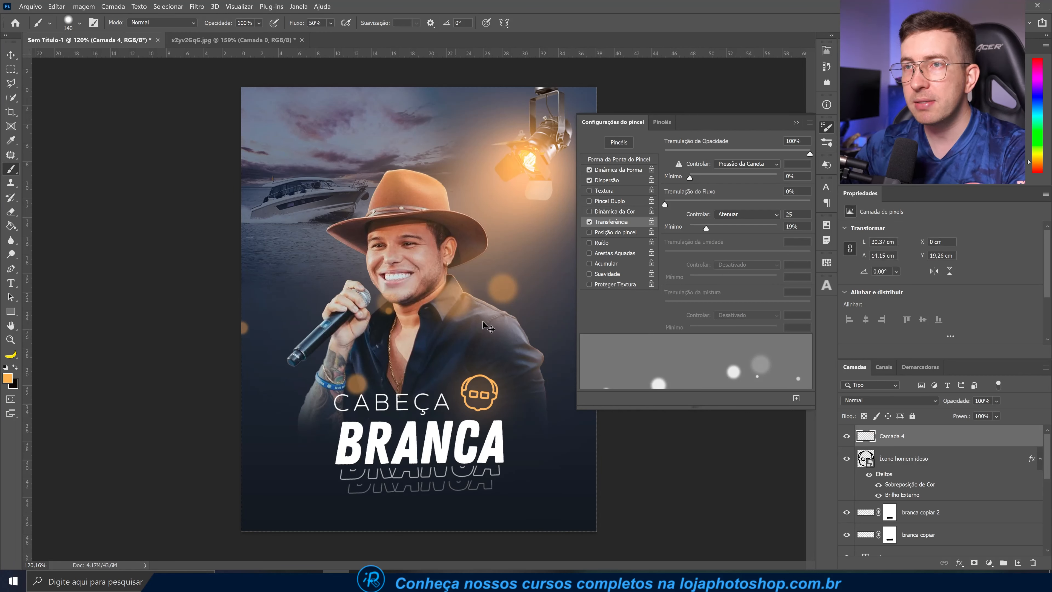
key("ctrl+z")
left_click_drag(535, 291, 211, 264)
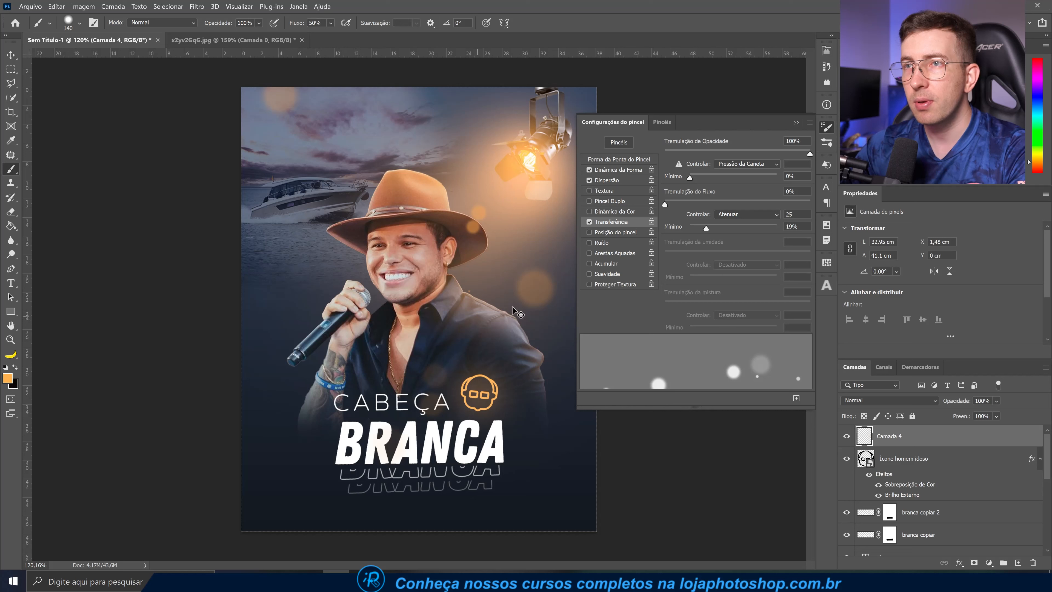
key("ctrl+z")
left_click_drag(516, 312, 381, 305)
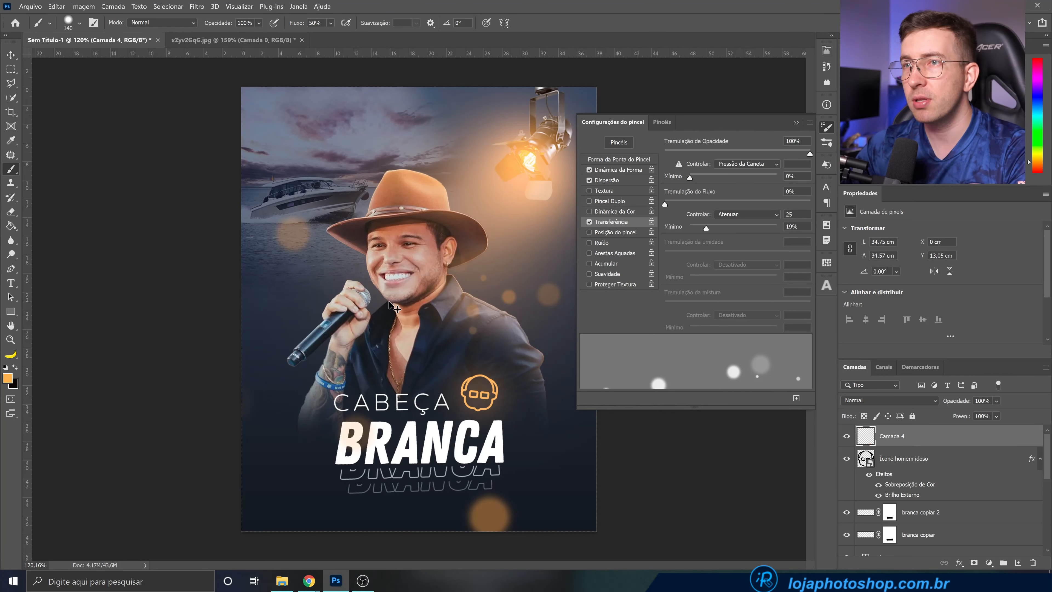
key("ctrl+z")
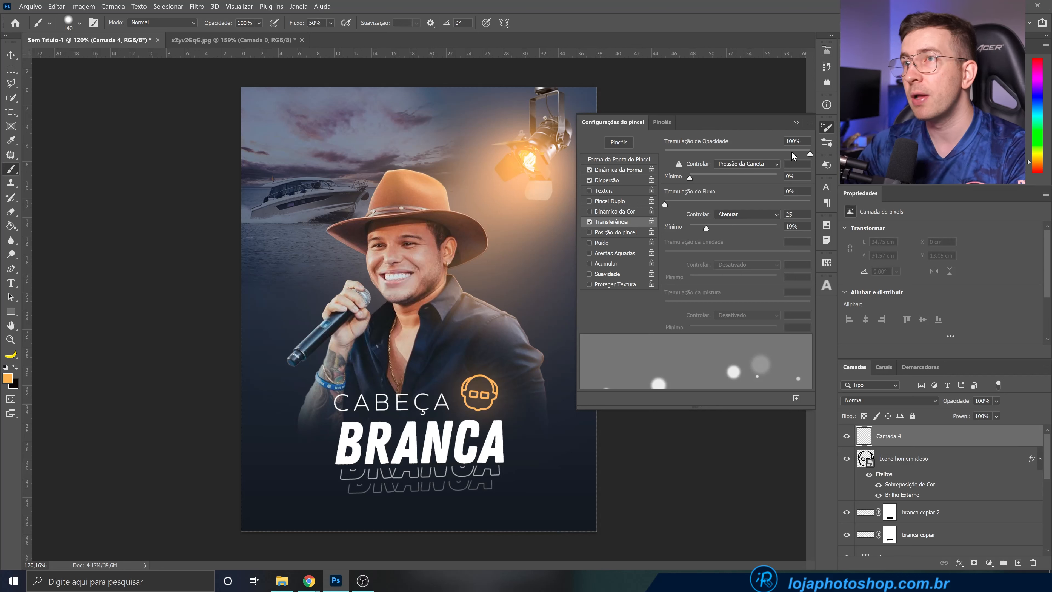
left_click(796, 123)
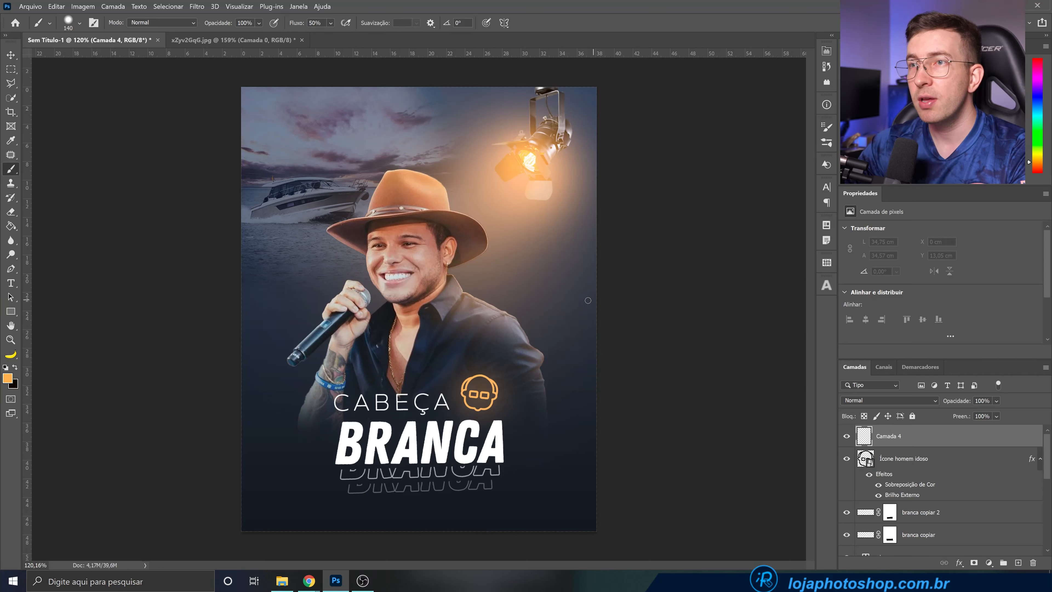
Try scattered orange strokes from the spotlight across the singer and the sky, undoing each
mouse_move(537, 320)
left_mouse_down()
mouse_move(572, 266)
mouse_move(266, 305)
left_mouse_up()
key("ctrl+z")
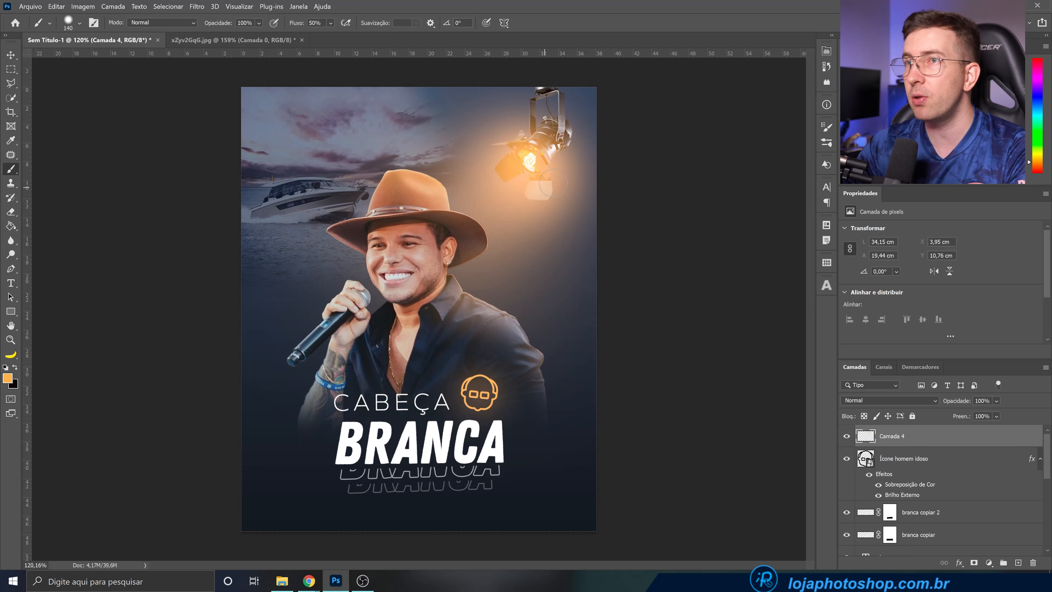
left_click_drag(477, 300, 164, 354)
key("ctrl+z")
left_click_drag(562, 193, 134, 363)
key("ctrl+z")
left_click_drag(523, 183, 315, 249)
key("ctrl+z")
left_click_drag(516, 182, 327, 121)
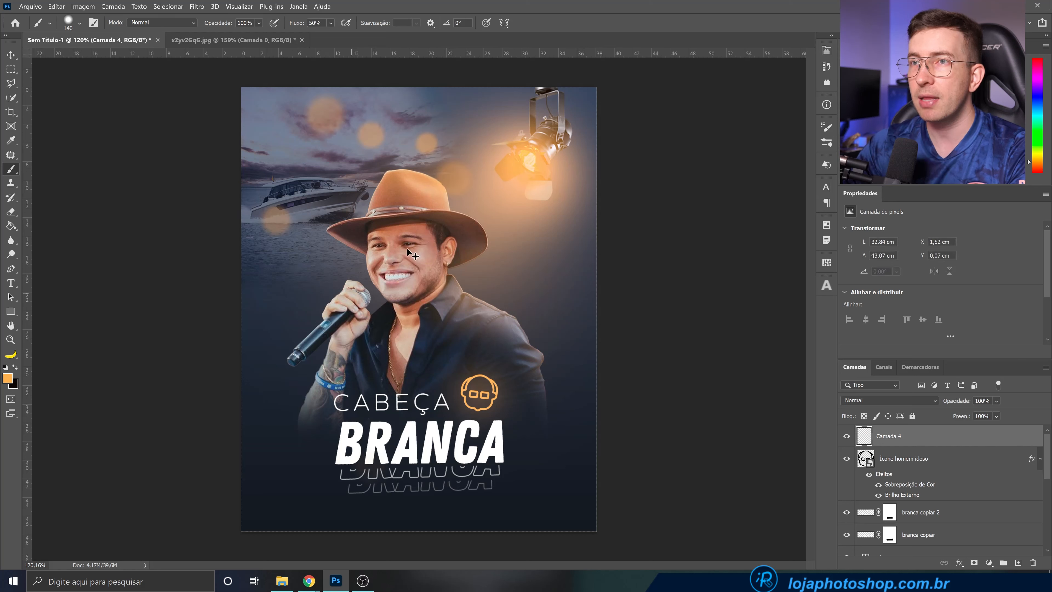
key("ctrl+z")
mouse_move(513, 178)
left_mouse_down()
mouse_move(414, 271)
mouse_move(259, 375)
left_mouse_up()
key("ctrl+z")
left_click_drag(523, 166, 288, 323)
key("ctrl+z")
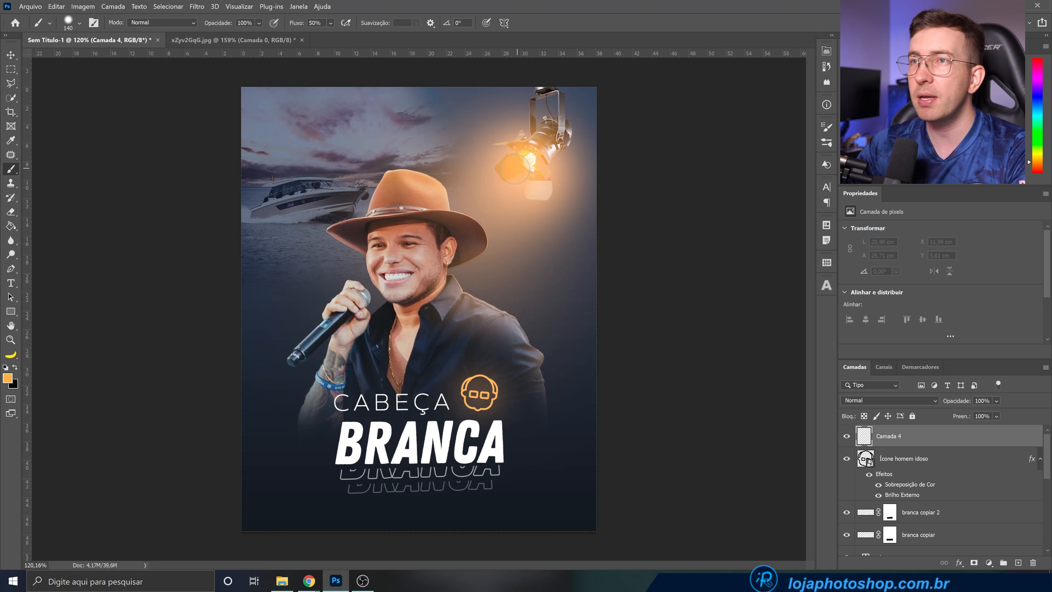
Paint faint orange light spots around the singer's microphone and set their layer's blend mode to Divisão
left_click_drag(381, 315, 212, 340)
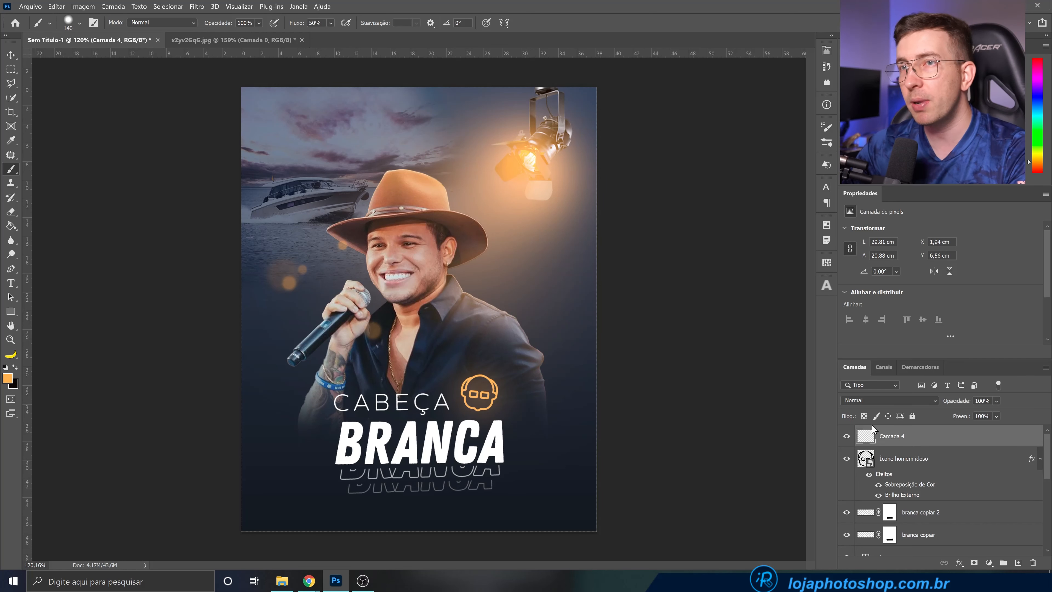
left_click(877, 400)
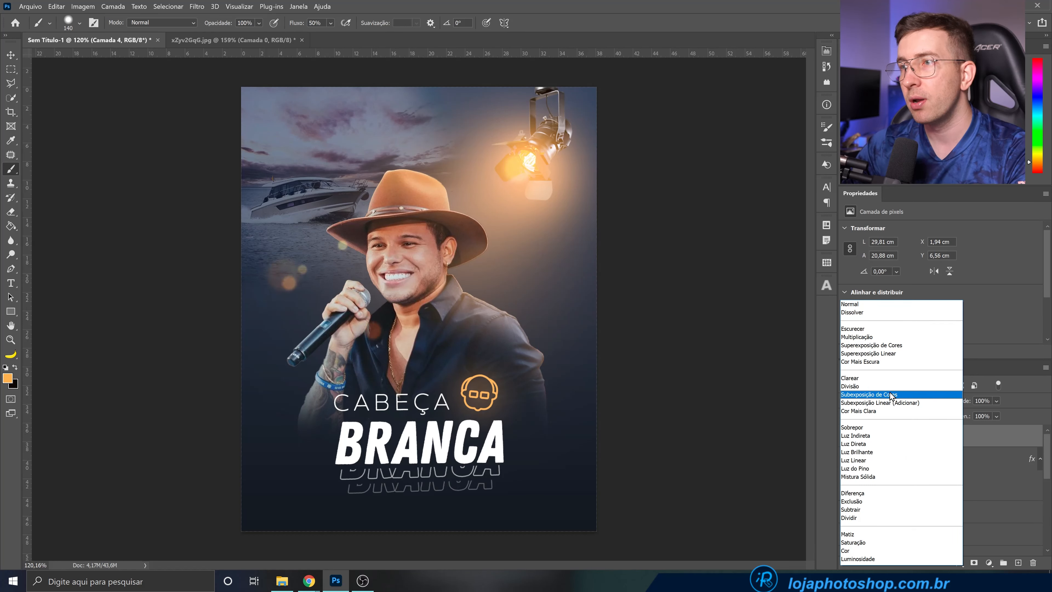
left_click(886, 386)
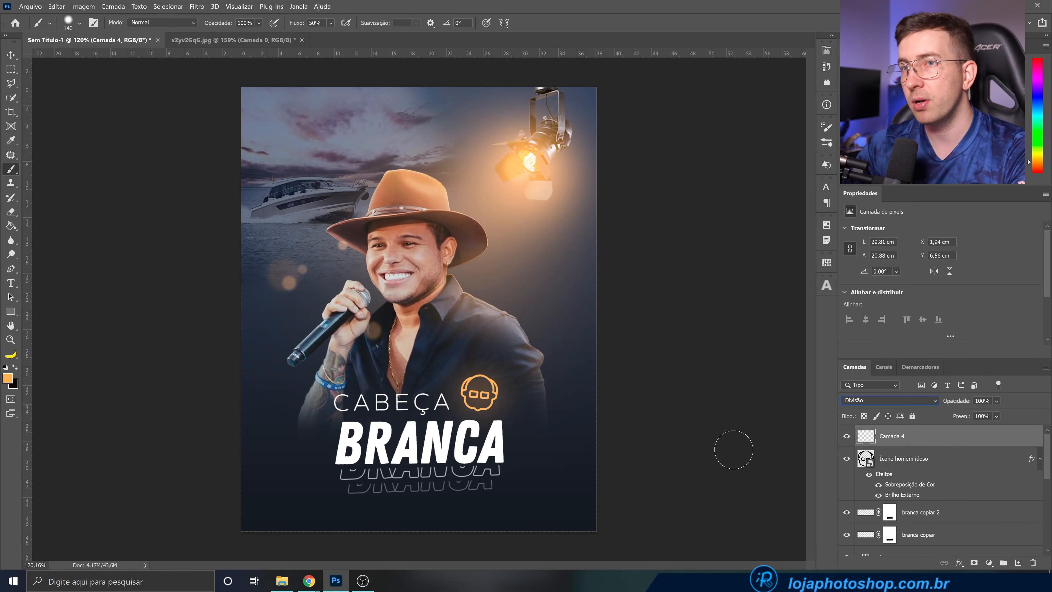
Add a new layer and paint orange light spots around the singer's shoulder and the head icon, undoing rejected strokes
left_click(1018, 562)
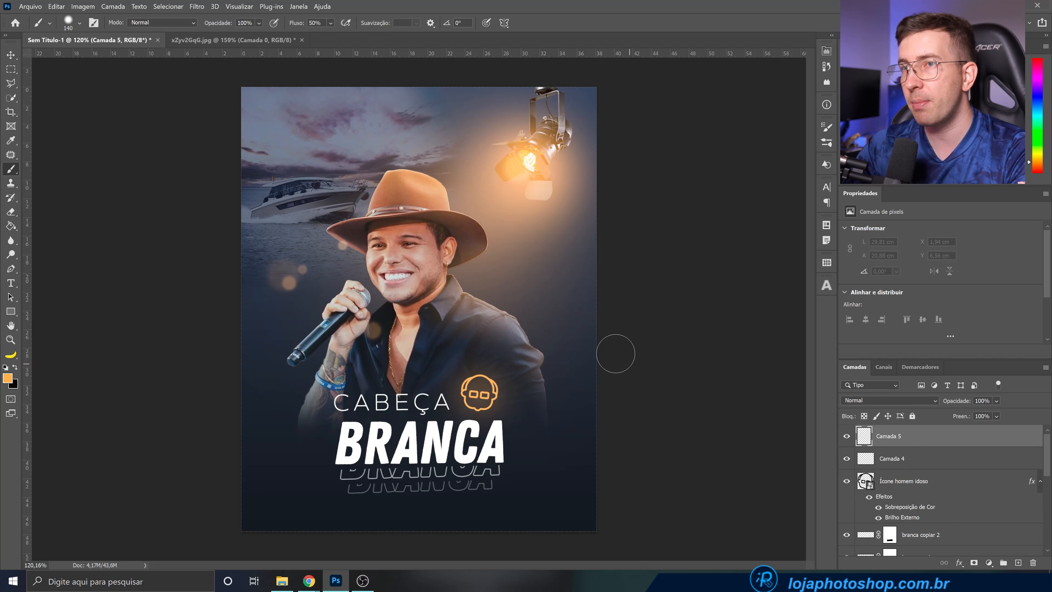
left_click(566, 315)
key("ctrl+z")
left_click(515, 299)
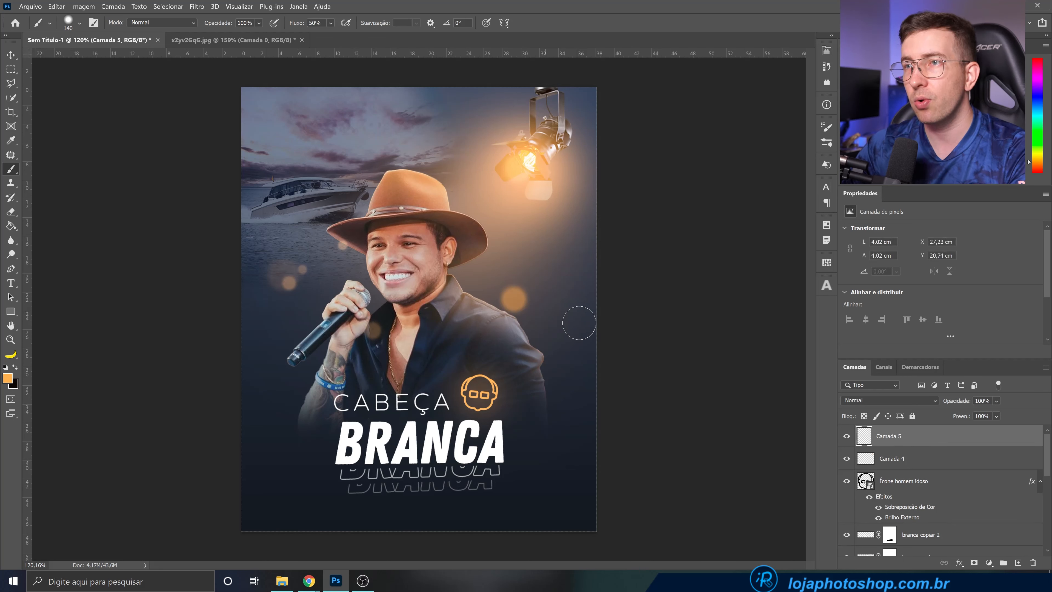
key("ctrl+z")
left_click_drag(571, 297, 466, 312)
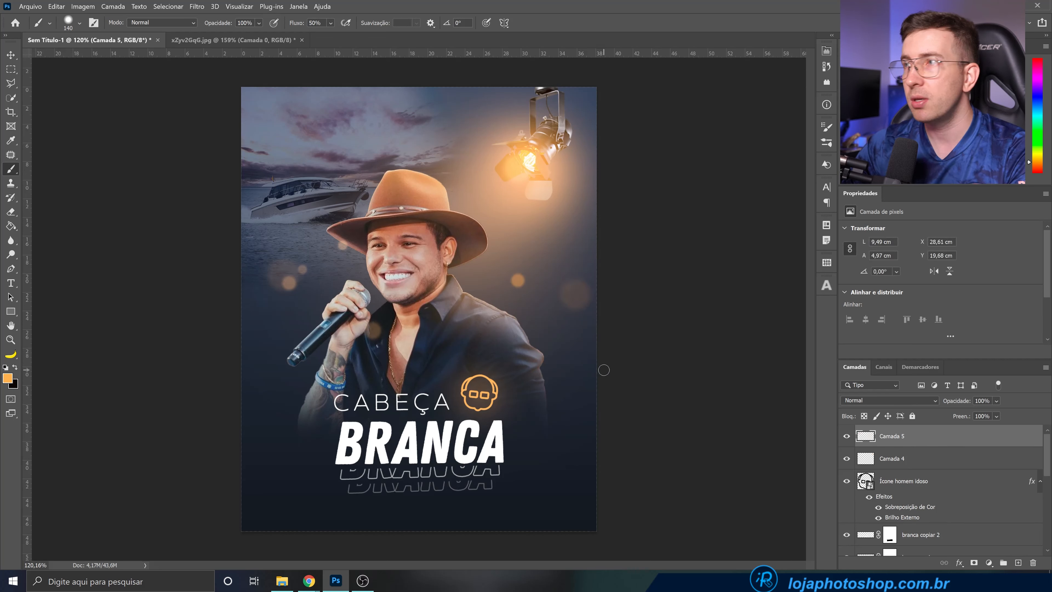
key("ctrl+z")
mouse_move(607, 243)
left_mouse_down()
mouse_move(491, 344)
mouse_move(404, 365)
left_mouse_up()
key("ctrl+z")
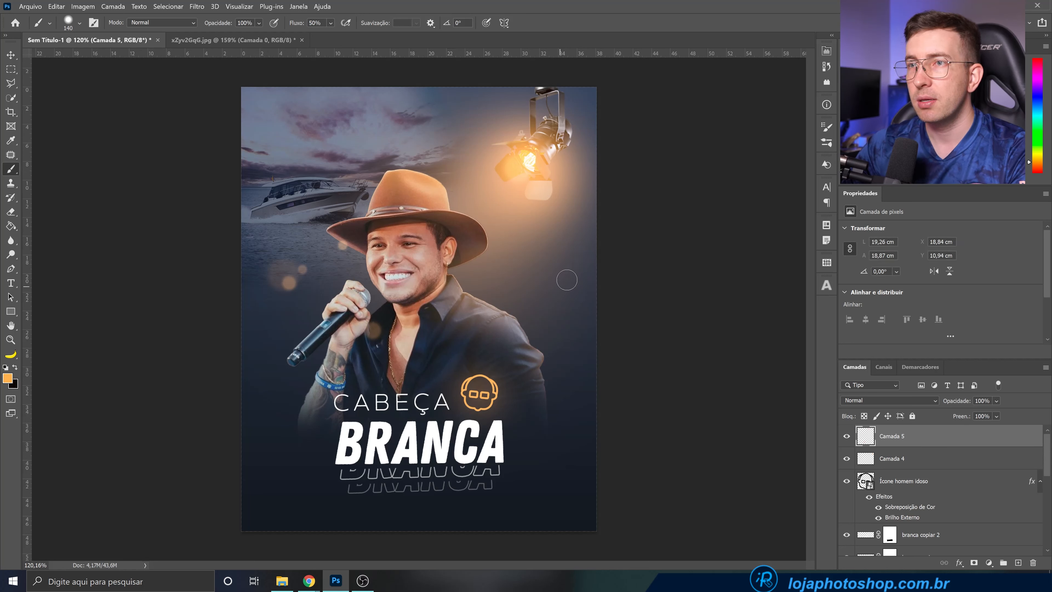
left_click_drag(565, 283, 458, 362)
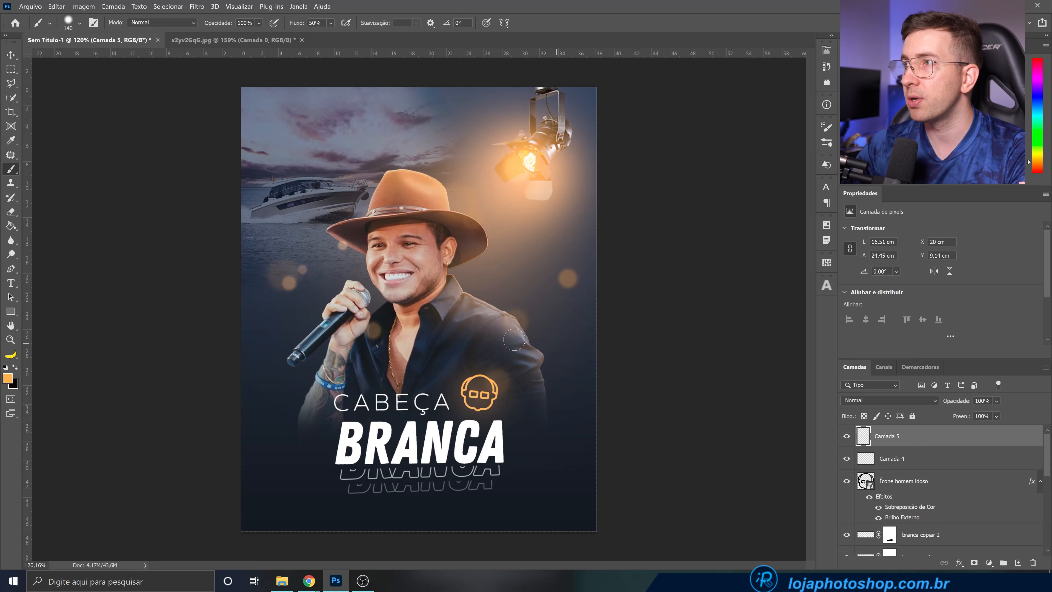
Add a layer below the singer's layer and paint small orange light spots behind him with a 70 px brush, undoing rejected ones
scroll(938, 503, "down", 5)
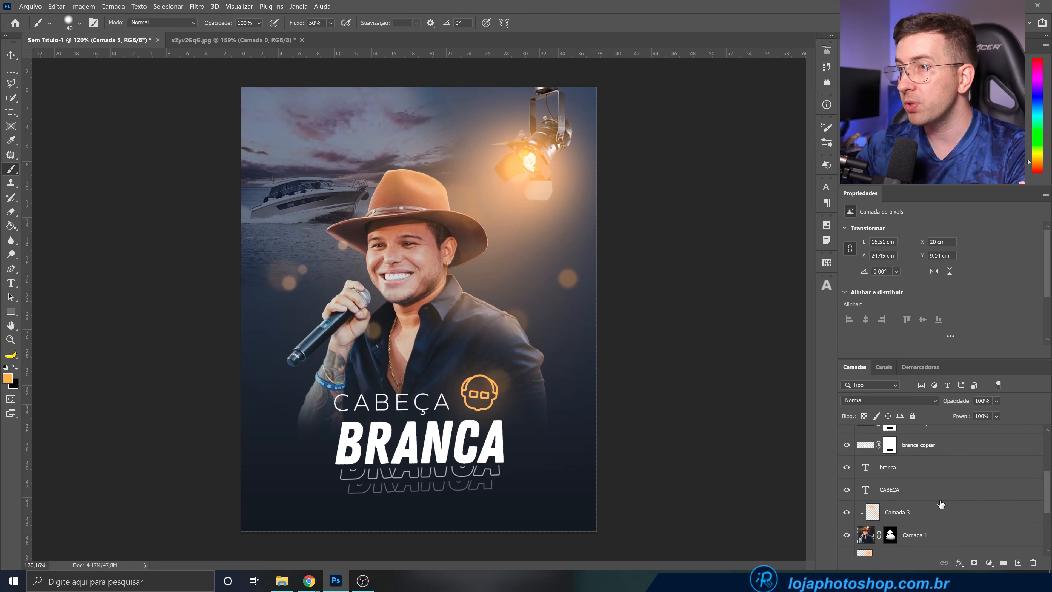
left_click(917, 511)
left_click(1017, 563)
left_click_drag(509, 332, 487, 332, "alt")
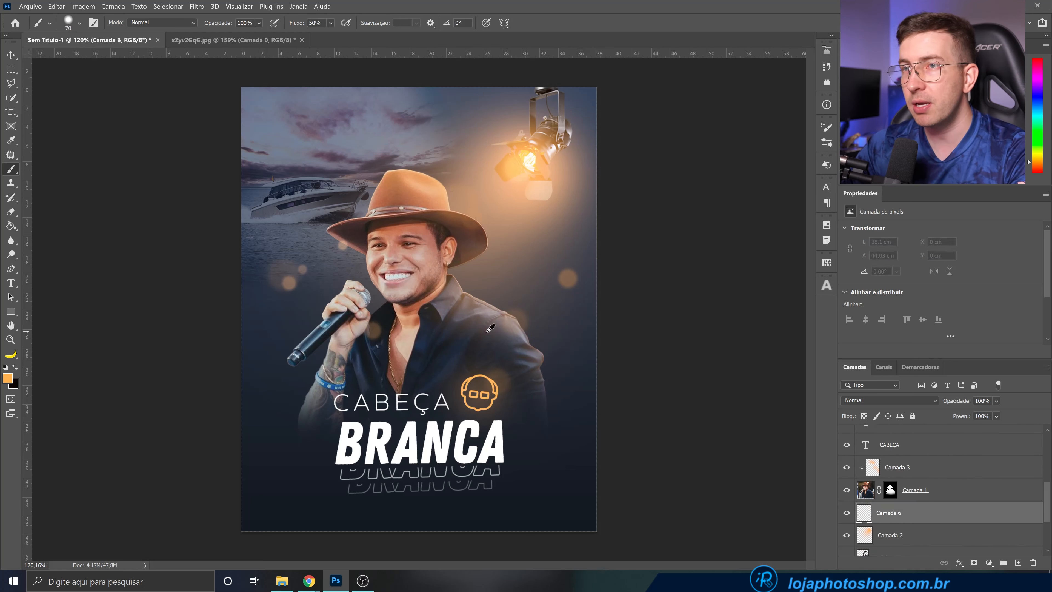
left_click(480, 285)
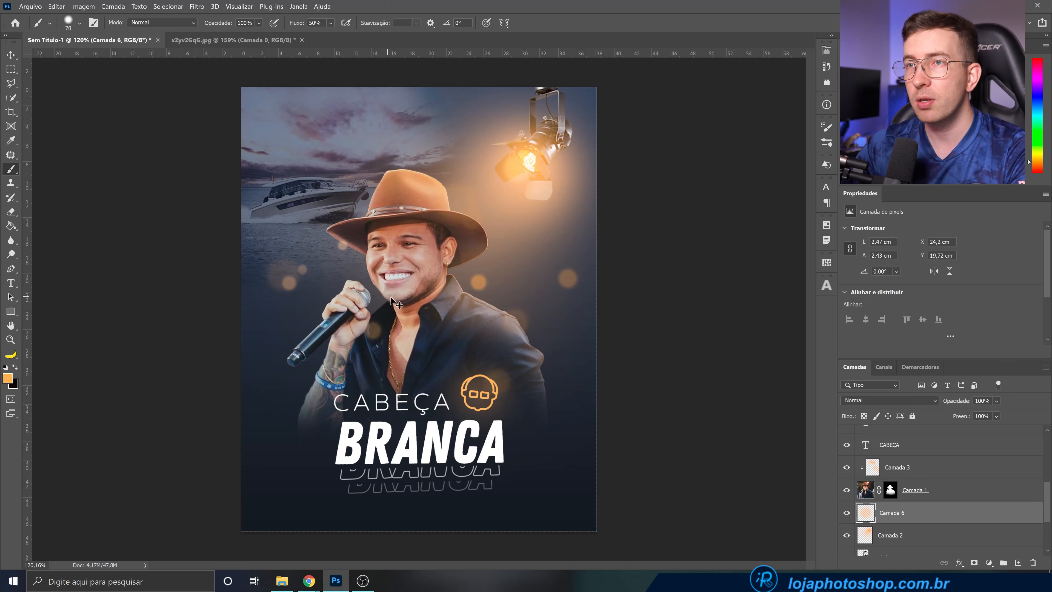
left_click(303, 402)
key("ctrl+z")
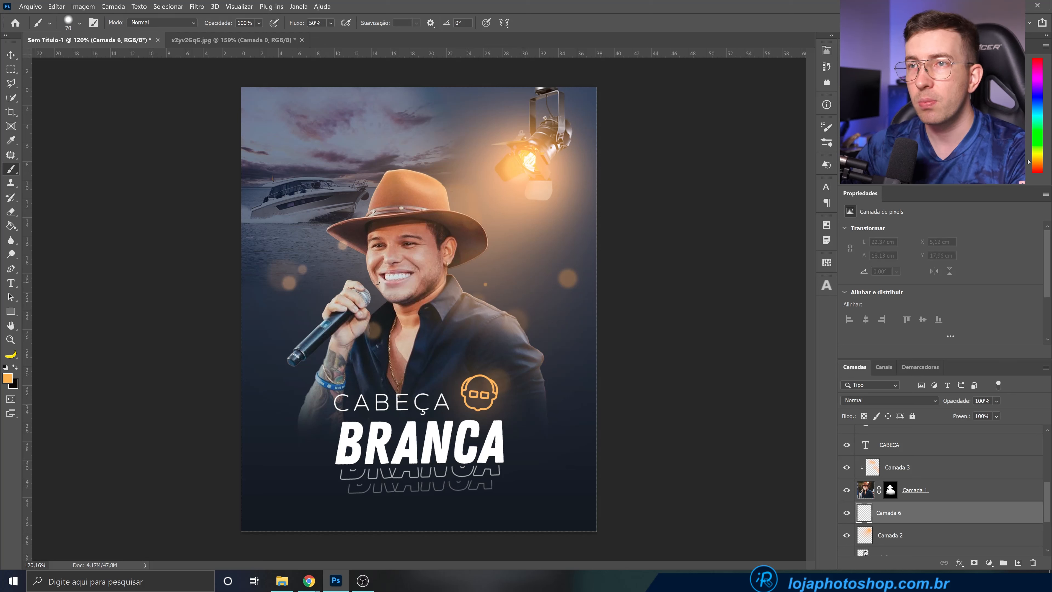
key("ctrl+z")
left_click(483, 245)
key("ctrl+z")
left_click(476, 279)
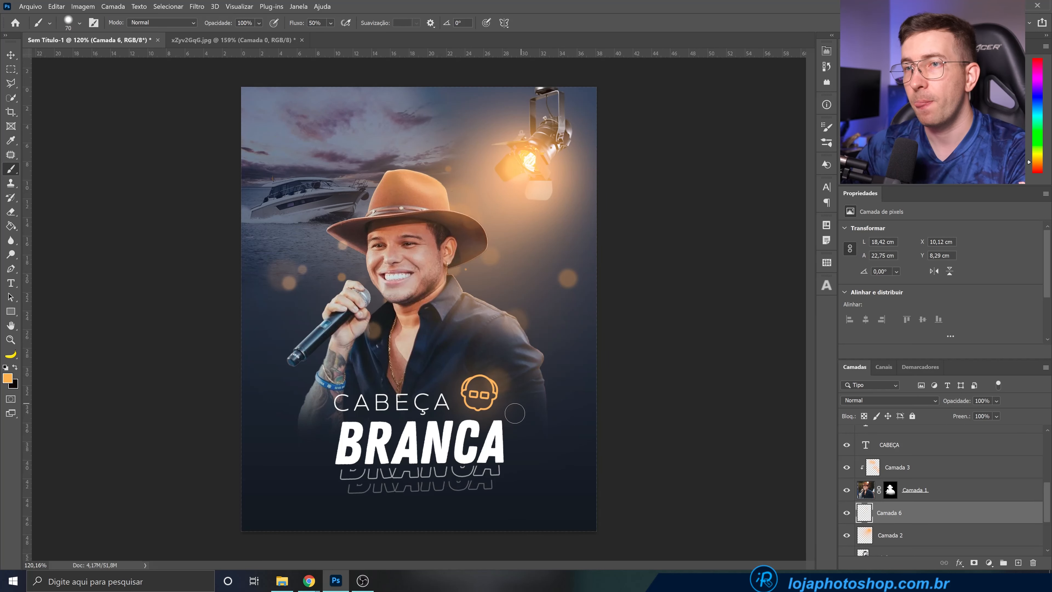
Add a new layer above all others, enlarge the brush to 387 px and test strokes around the poster's lower edge, undoing each
scroll(925, 487, "up", 3)
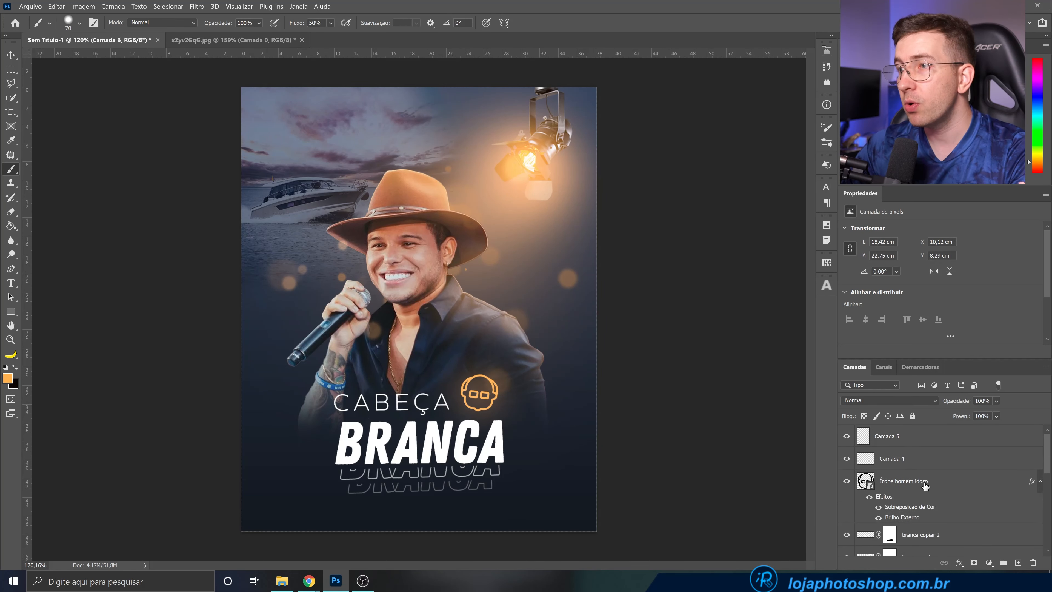
left_click(927, 439)
left_click(1017, 563)
left_click_drag(443, 393, 525, 408)
scroll(386, 330, "down", 4)
mouse_move(518, 475)
left_mouse_down()
mouse_move(550, 468)
mouse_move(466, 526)
mouse_move(499, 518)
left_mouse_up()
key("ctrl+z")
mouse_move(533, 445)
left_mouse_down()
mouse_move(480, 504)
mouse_move(569, 489)
left_mouse_up()
key("ctrl+z")
right_click(421, 326, "alt")
mouse_move(564, 401)
left_mouse_down()
mouse_move(544, 516)
mouse_move(599, 440)
mouse_move(567, 503)
mouse_move(513, 535)
left_mouse_up()
key("ctrl+z")
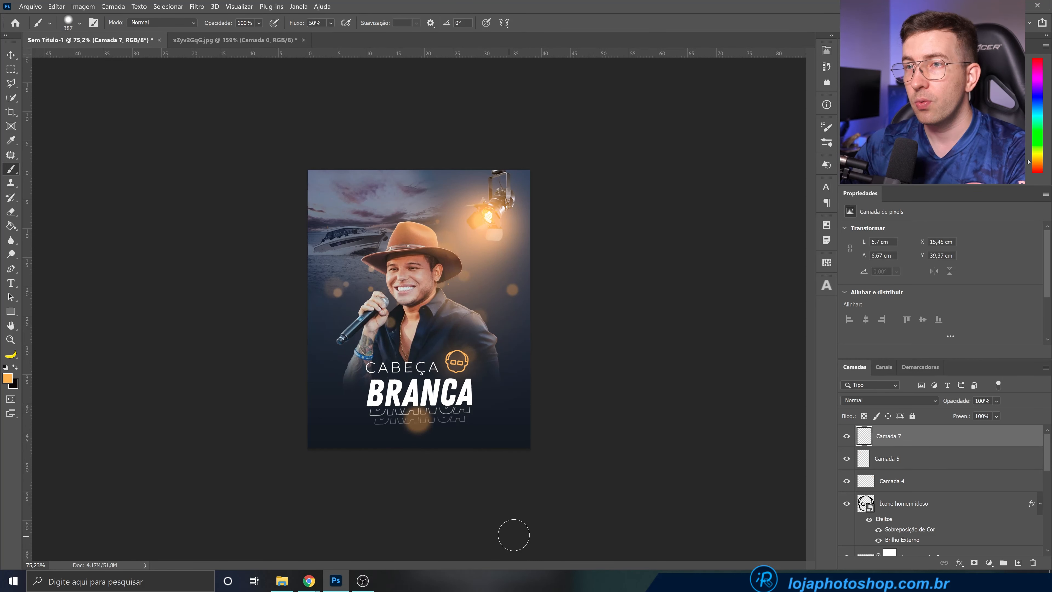
key("ctrl+z")
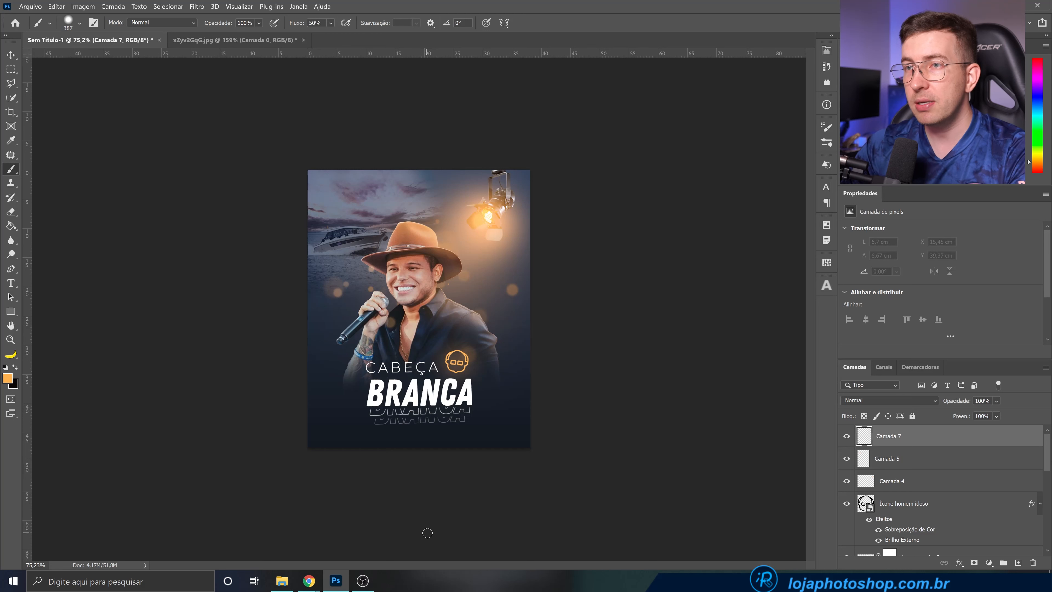
Paint large orange light spots at the poster's lower-left and bottom edges, undoing rejected strokes, and shift them slightly downward
mouse_move(428, 533)
left_mouse_down()
mouse_move(511, 445)
mouse_move(480, 509)
mouse_move(511, 415)
mouse_move(450, 502)
mouse_move(524, 408)
mouse_move(478, 516)
mouse_move(567, 420)
mouse_move(437, 525)
left_mouse_up()
key("ctrl+z")
key("ctrl+z")
mouse_move(288, 423)
left_mouse_down()
mouse_move(371, 508)
mouse_move(345, 501)
left_mouse_up()
key("ctrl+z")
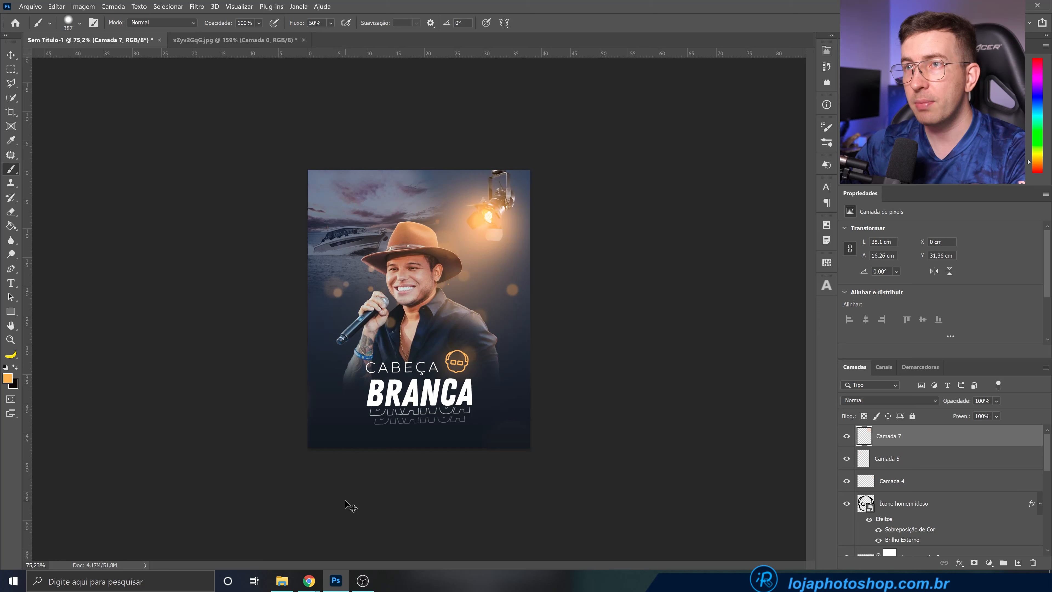
left_click_drag(271, 397, 390, 525)
key("ctrl+z")
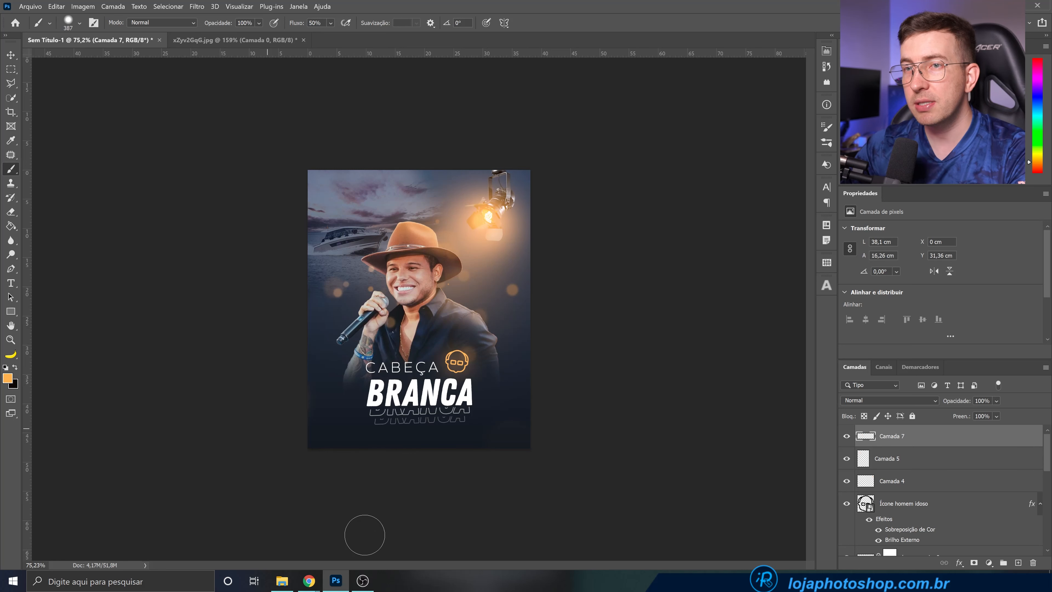
left_click(282, 441)
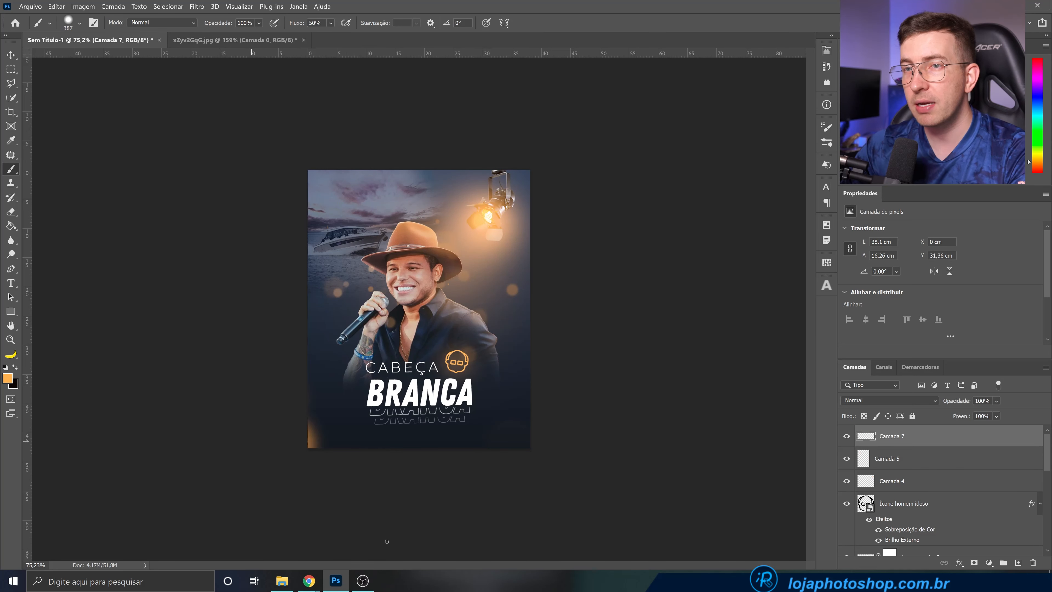
key("ctrl+z")
left_click_drag(292, 425, 294, 498)
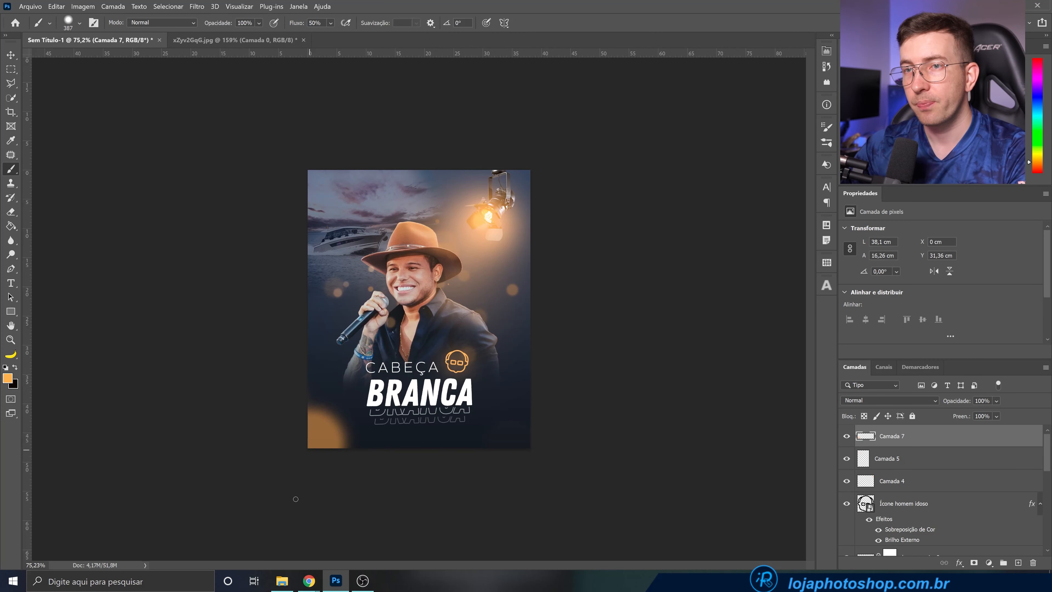
key("ctrl+z")
left_click_drag(273, 392, 390, 505)
left_click(11, 55)
left_click_drag(346, 362, 356, 400)
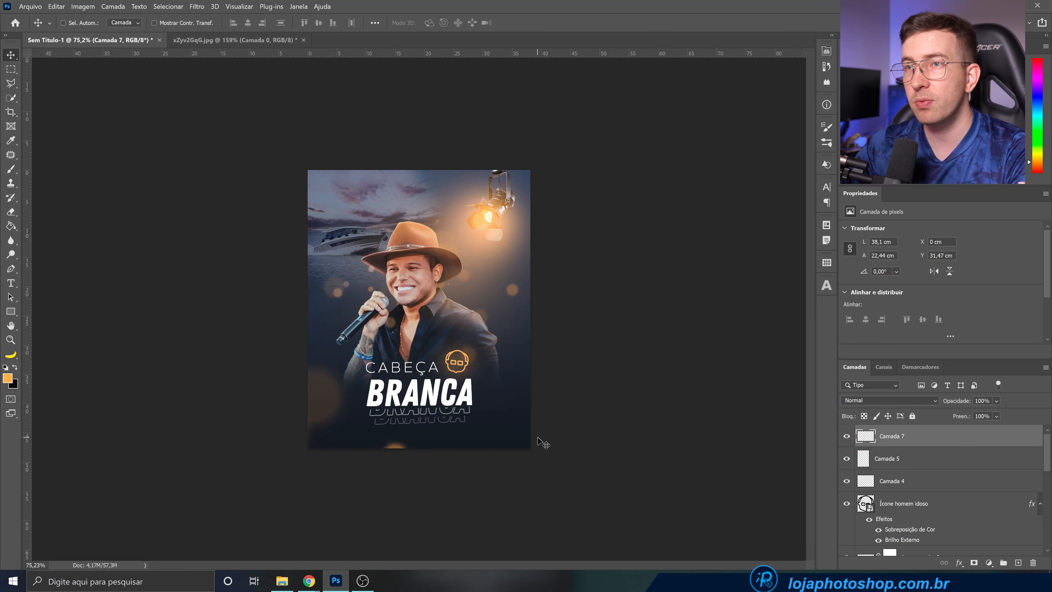
Set the large light spots' layer to the Divisão blend mode with 46% opacity
scroll(500, 375, "up", 4)
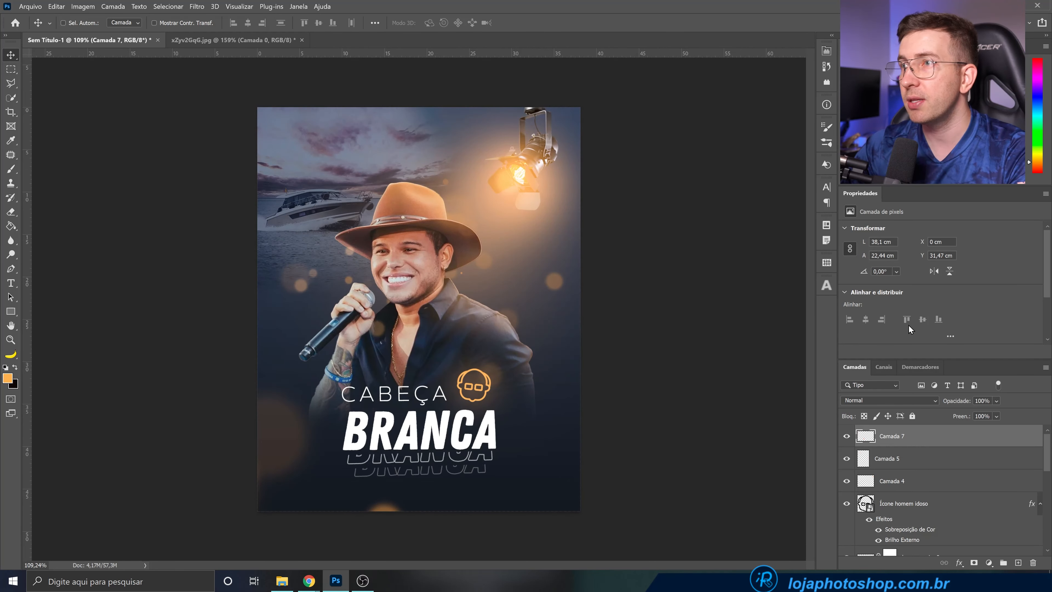
left_click(898, 400)
left_click(900, 392)
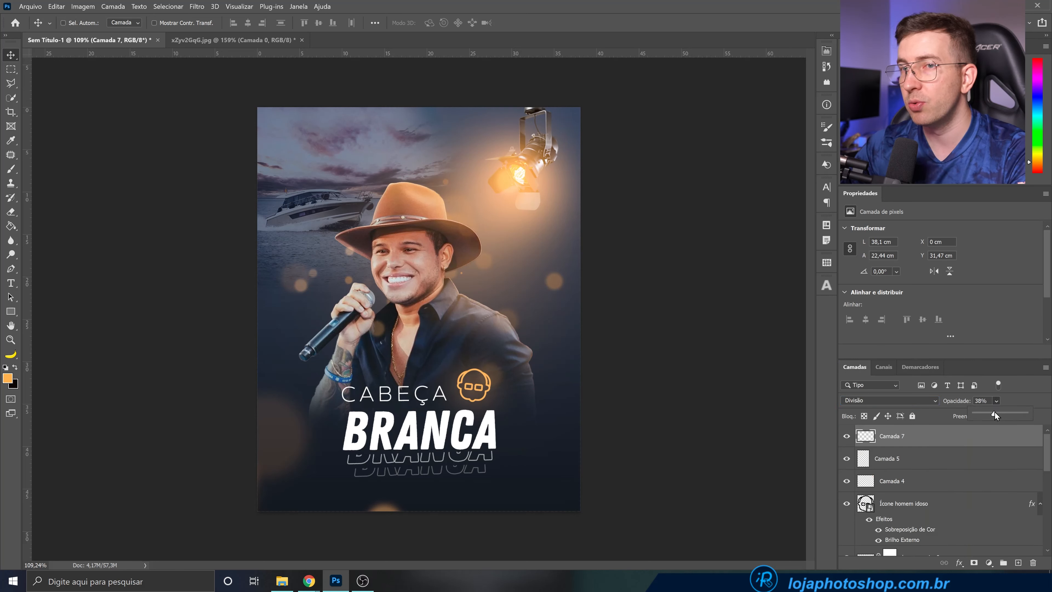
left_click(994, 412)
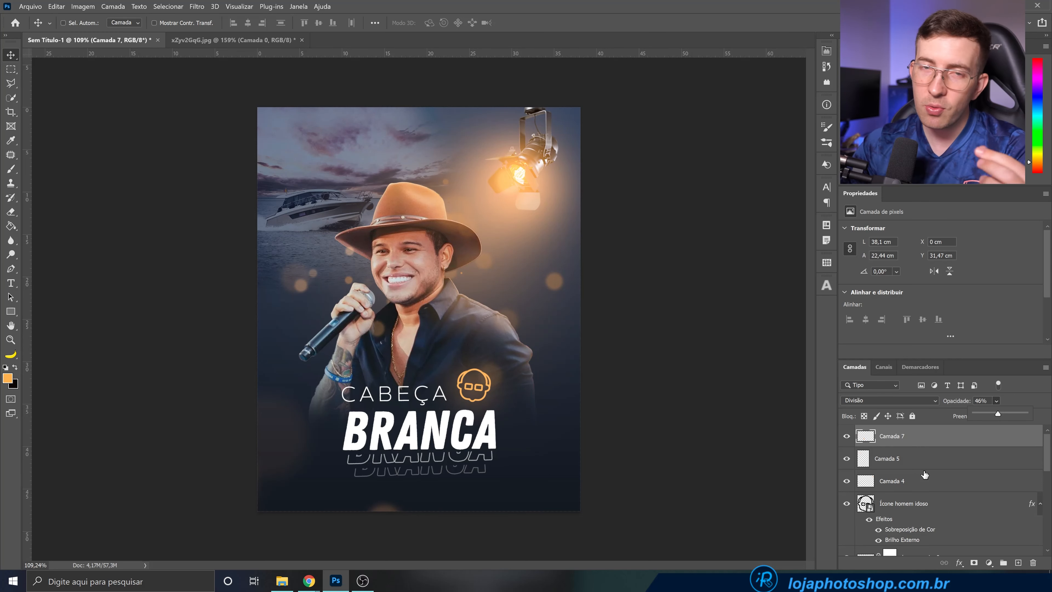
Select the old-man icon, all CABEÇA and BRANCA title layers, and the singer with his clipped layer, and shift them slightly upward together
left_click(910, 440)
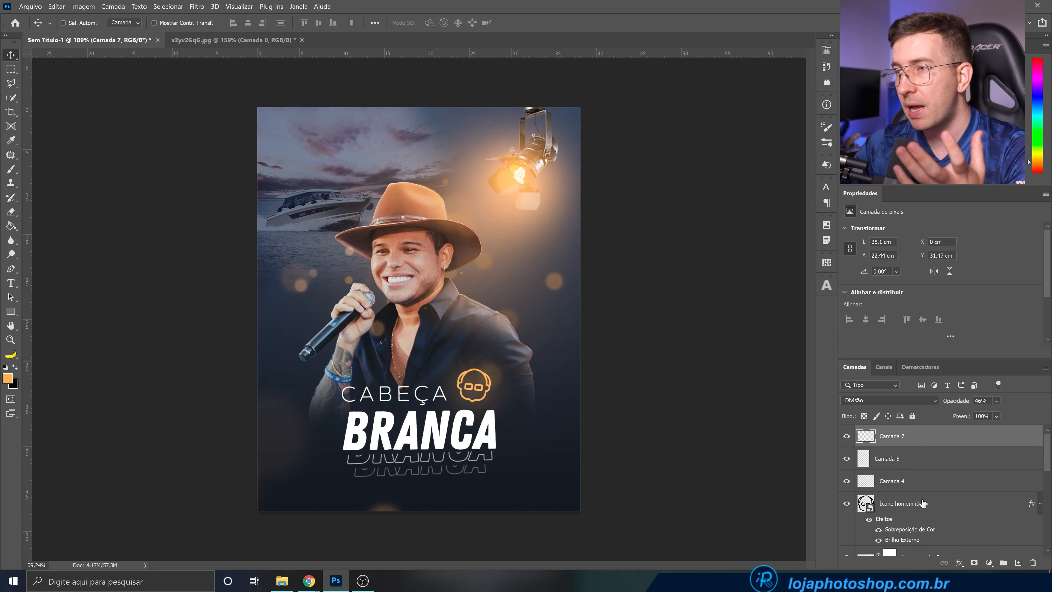
scroll(922, 503, "down", 1)
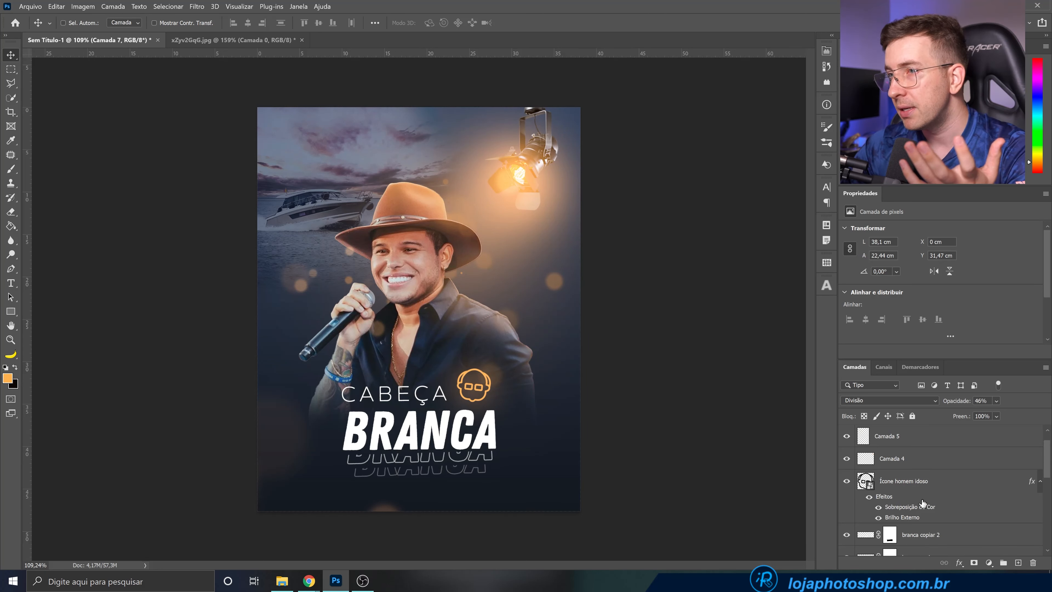
left_click(911, 484)
scroll(911, 484, "down", 1)
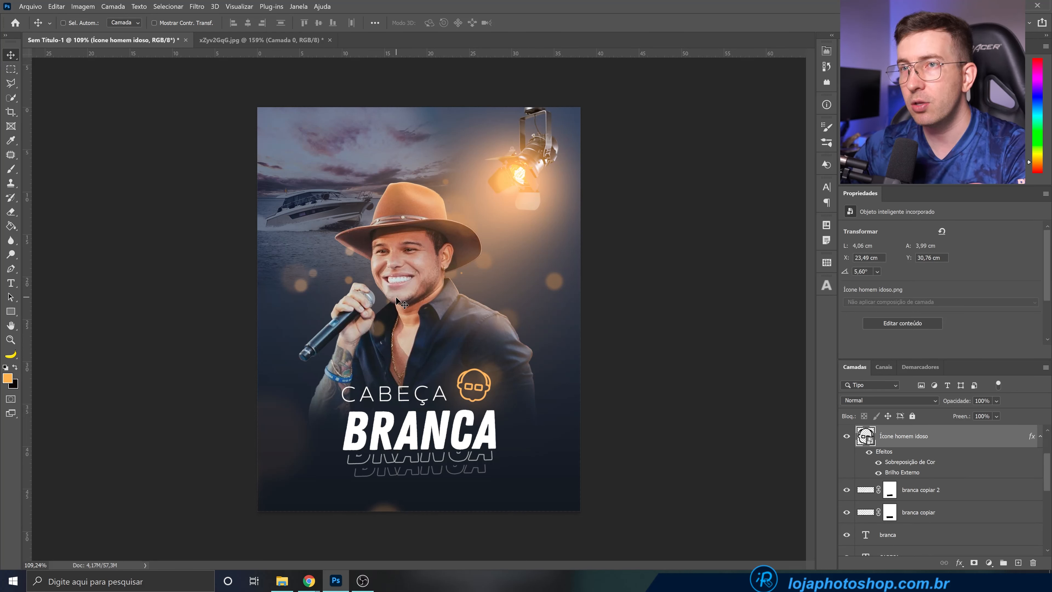
left_click(938, 491, "ctrl")
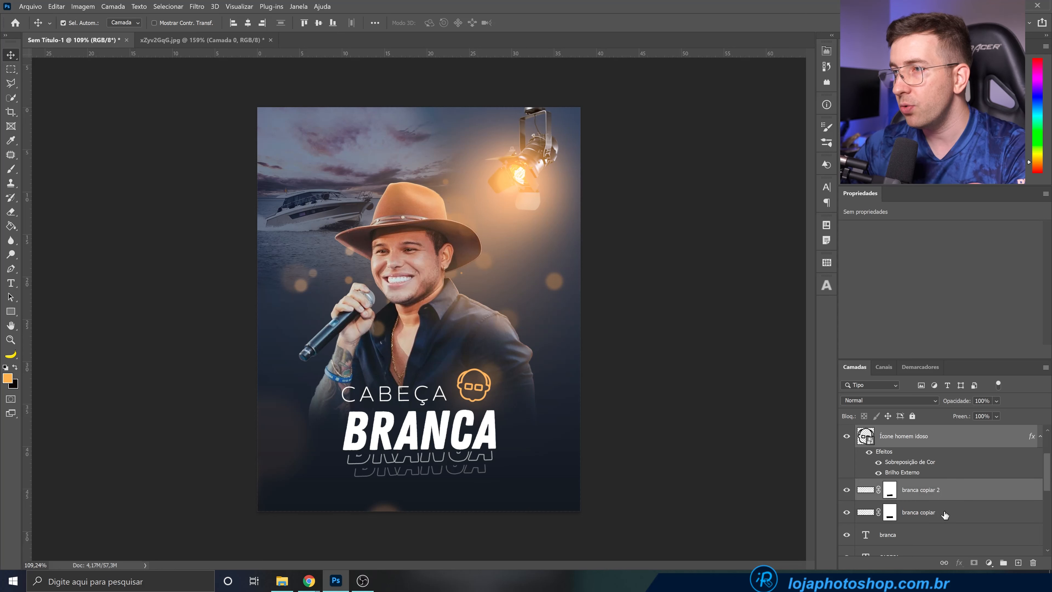
left_click(945, 516, "ctrl")
left_click(949, 537, "ctrl")
scroll(944, 530, "down", 2)
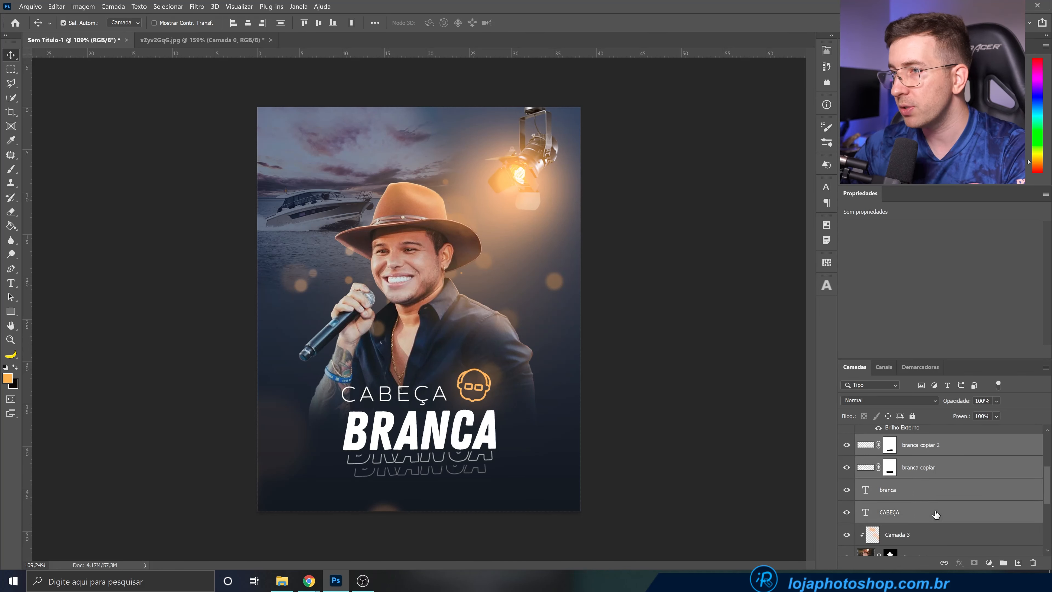
left_click(936, 515, "ctrl")
scroll(935, 514, "down", 1)
left_click(934, 513, "ctrl")
left_click(939, 538, "ctrl")
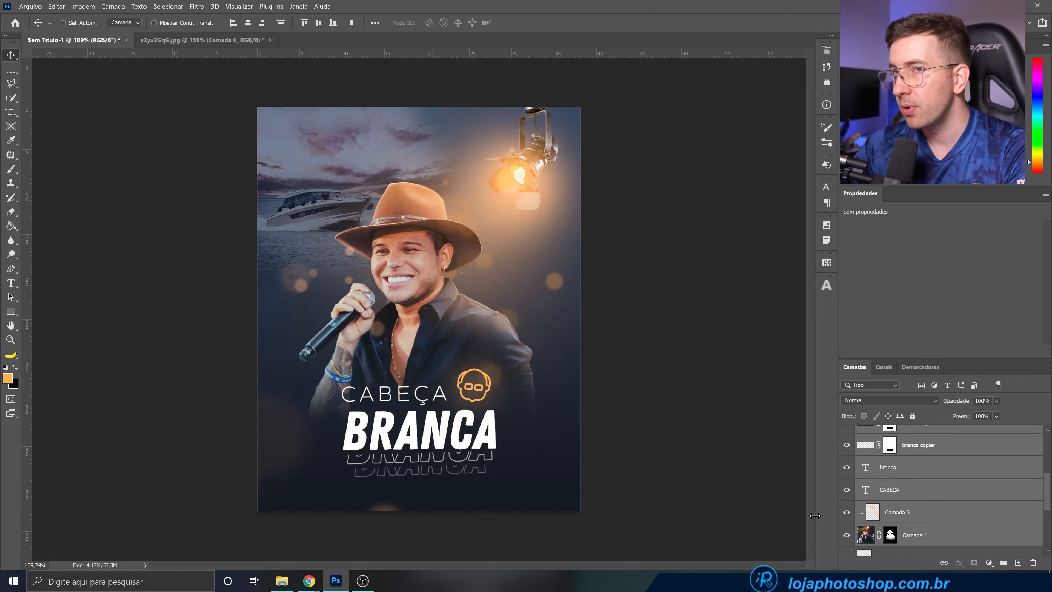
left_click_drag(411, 364, 411, 352)
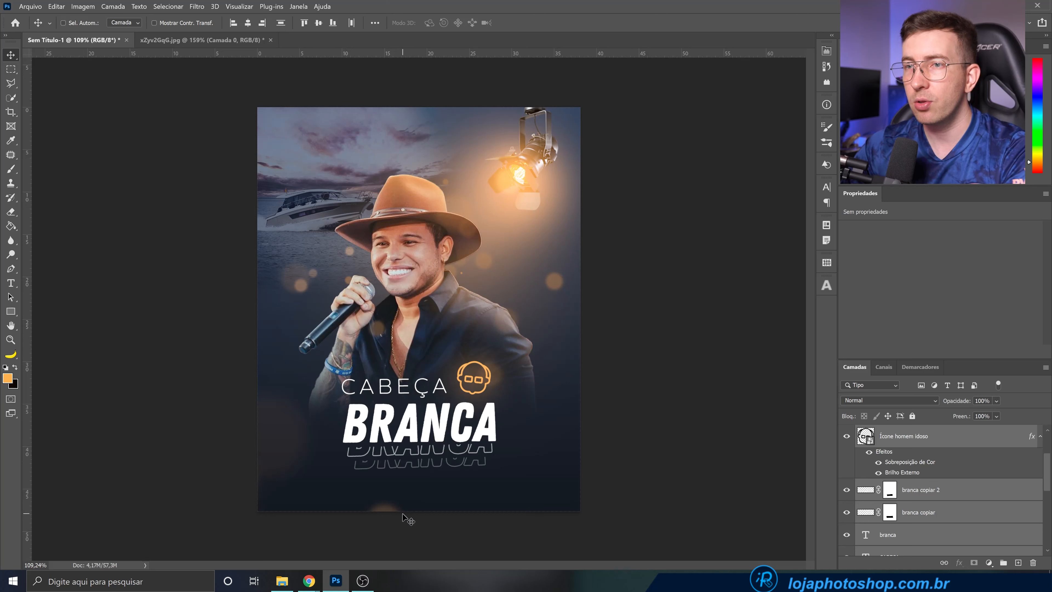
key("Up")
key("Up")
key("Up")
key("Up")
key("Up")
key("Up")
key("Up")
key("Up")
key("Up")
key("Up")
key("Up")
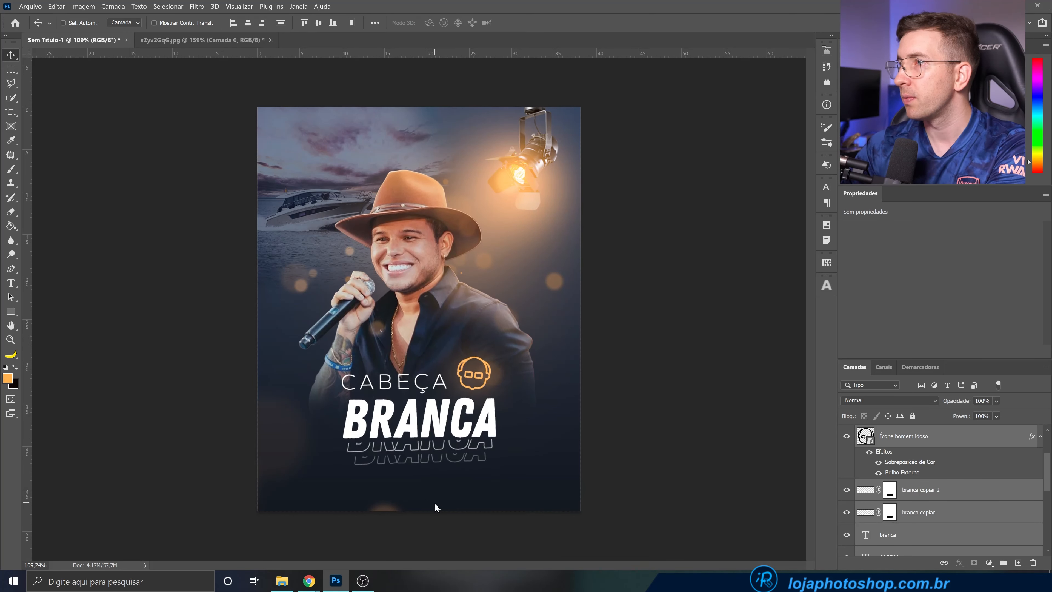
key("Up")
key("Up")
key("Up")
key("Up")
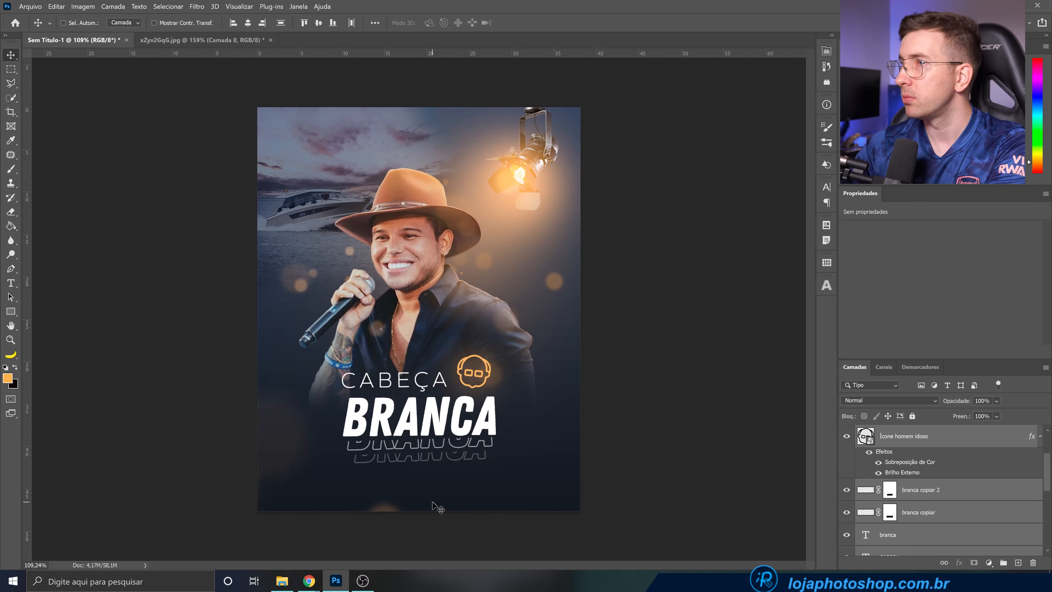
Stamp all visible layers into a new layer above Camada 7 and convert it to a smart object
scroll(884, 493, "up", 3)
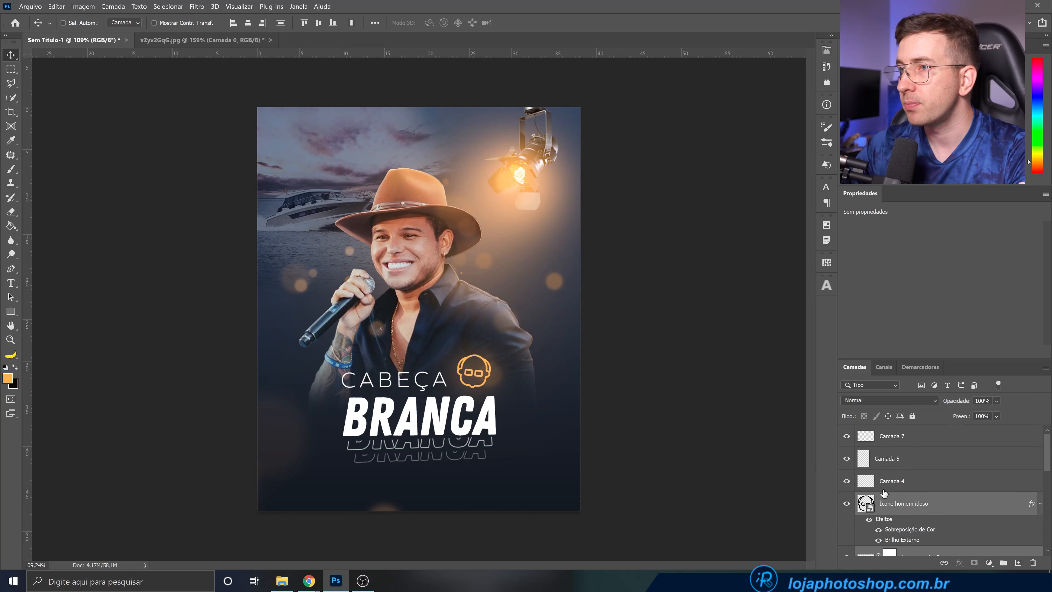
left_click(907, 444)
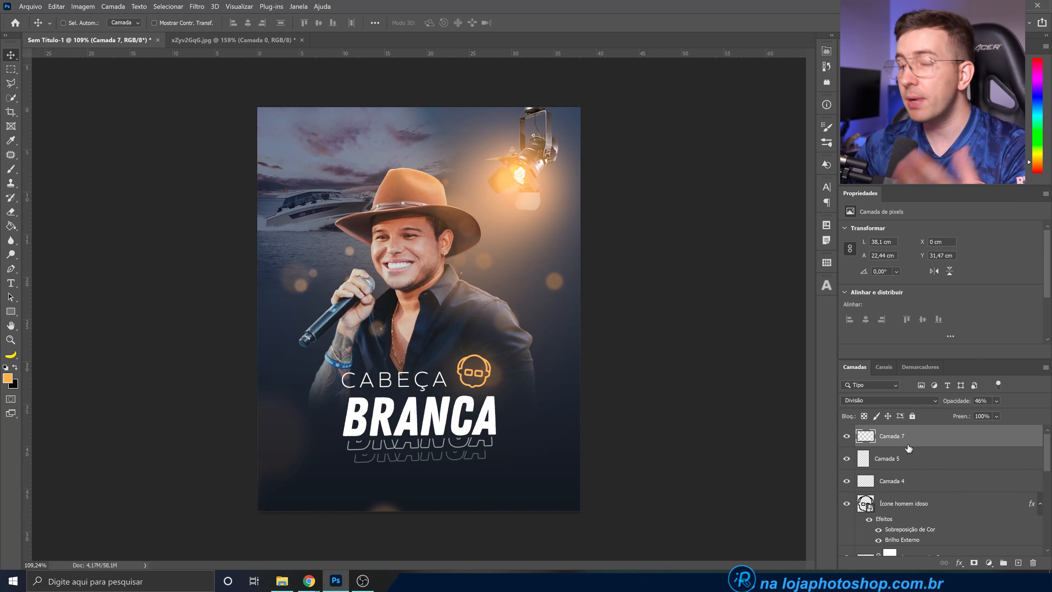
key("ctrl+shift+alt+e")
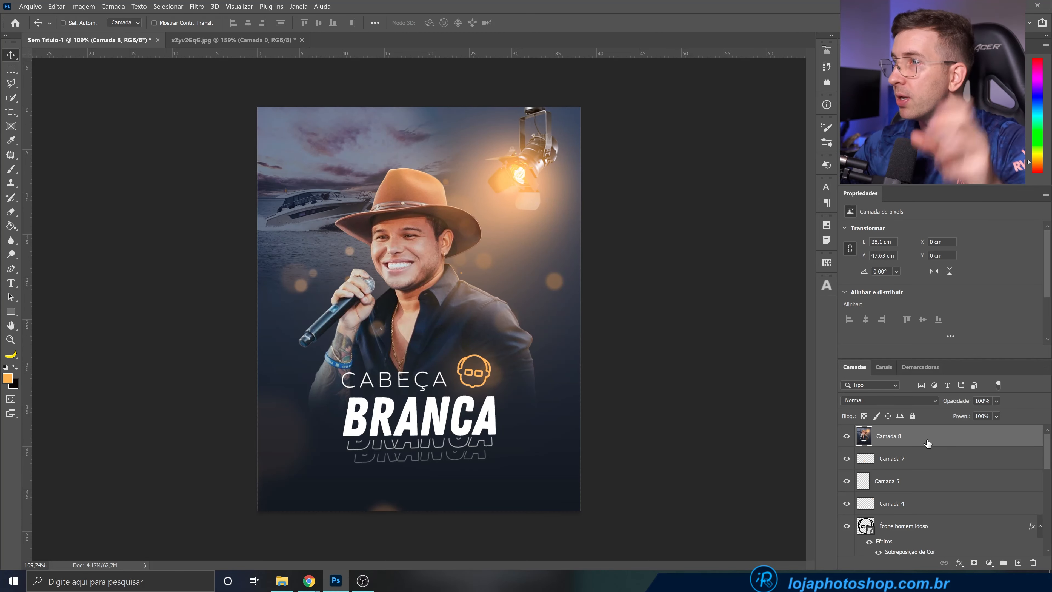
right_click(927, 444)
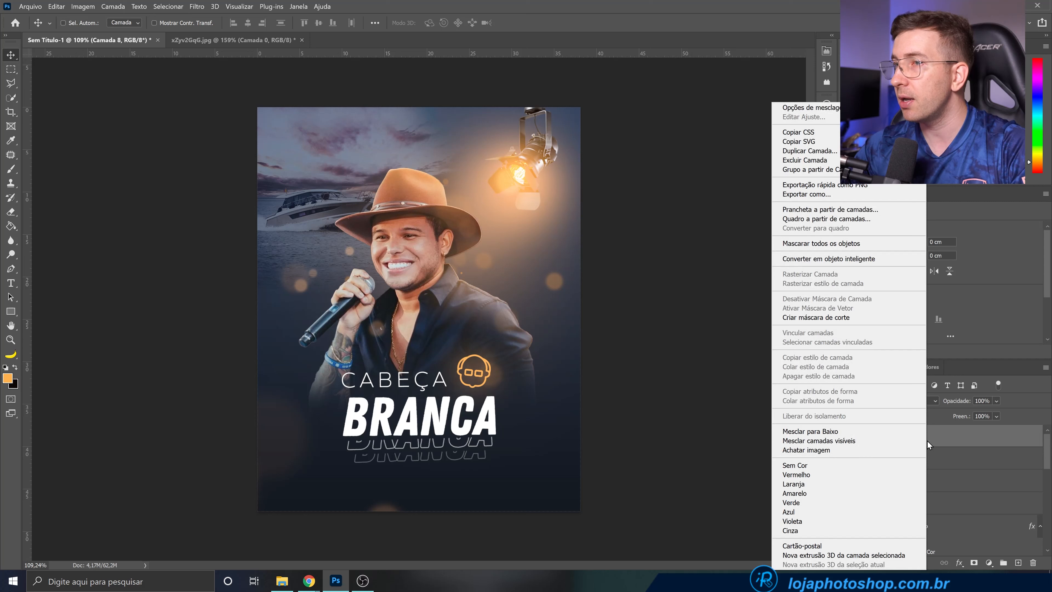
left_click(857, 262)
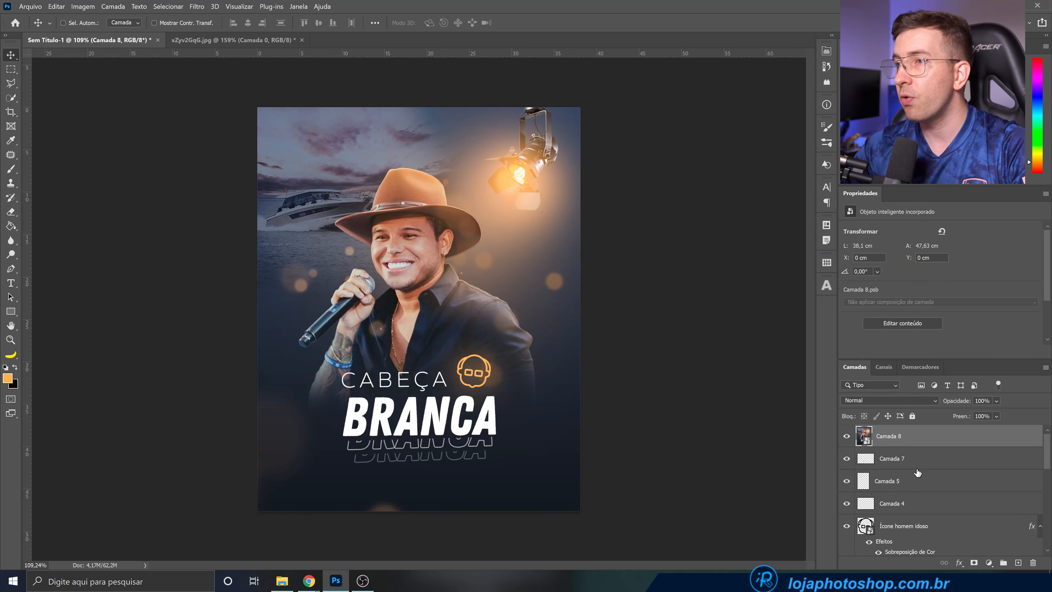
Apply the Camera Raw filter to the merged smart object, setting Temperatura to +7, Textura to +56 and Vibração to +5
left_click(197, 7)
left_click(248, 78)
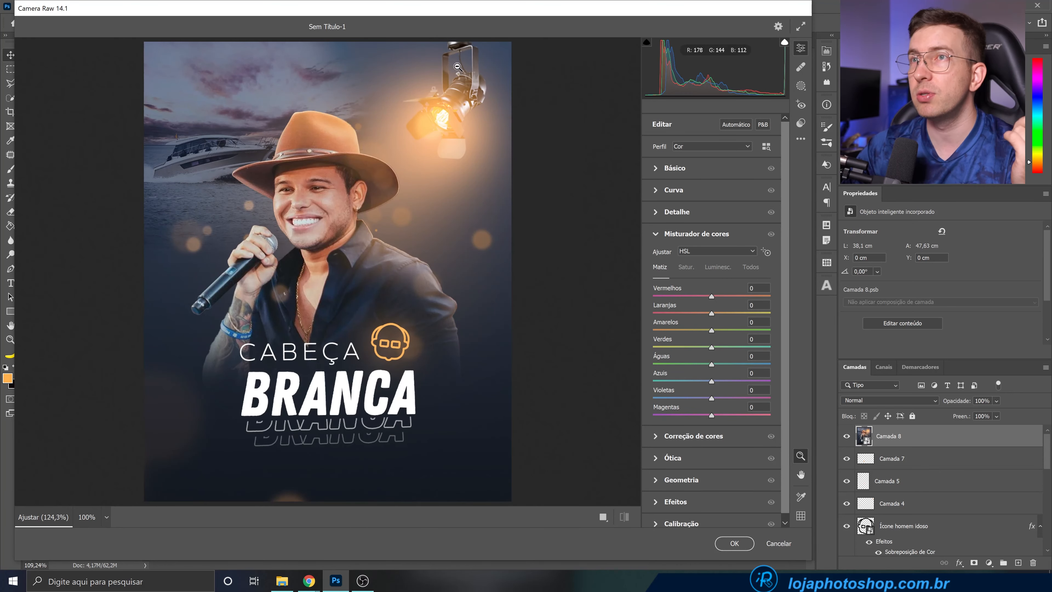
mouse_move(478, 12)
left_mouse_down()
mouse_move(476, 25)
mouse_move(476, 14)
left_mouse_up()
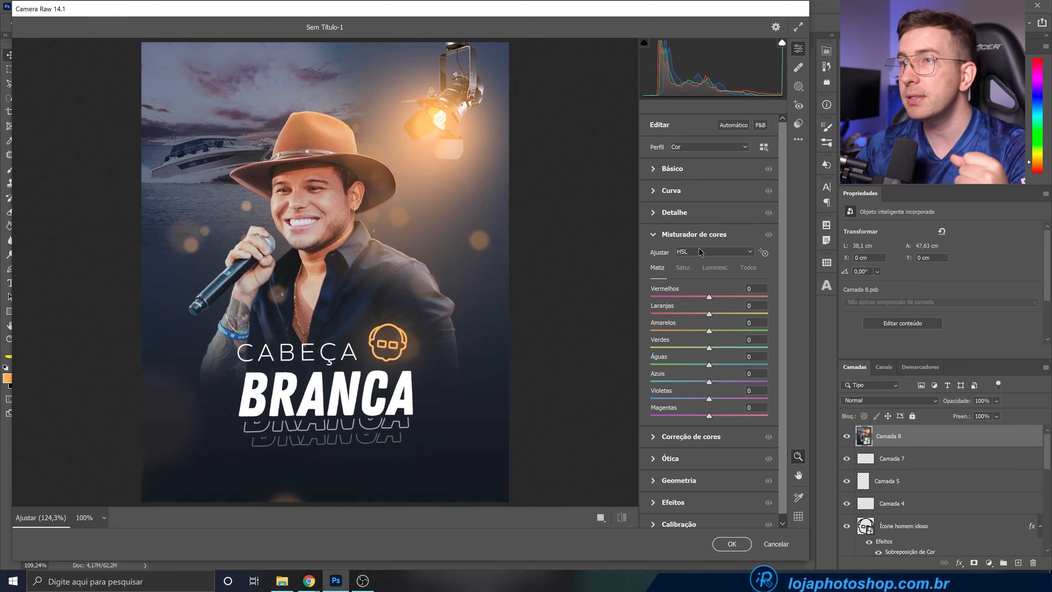
left_click(653, 169)
left_click_drag(709, 212, 714, 211)
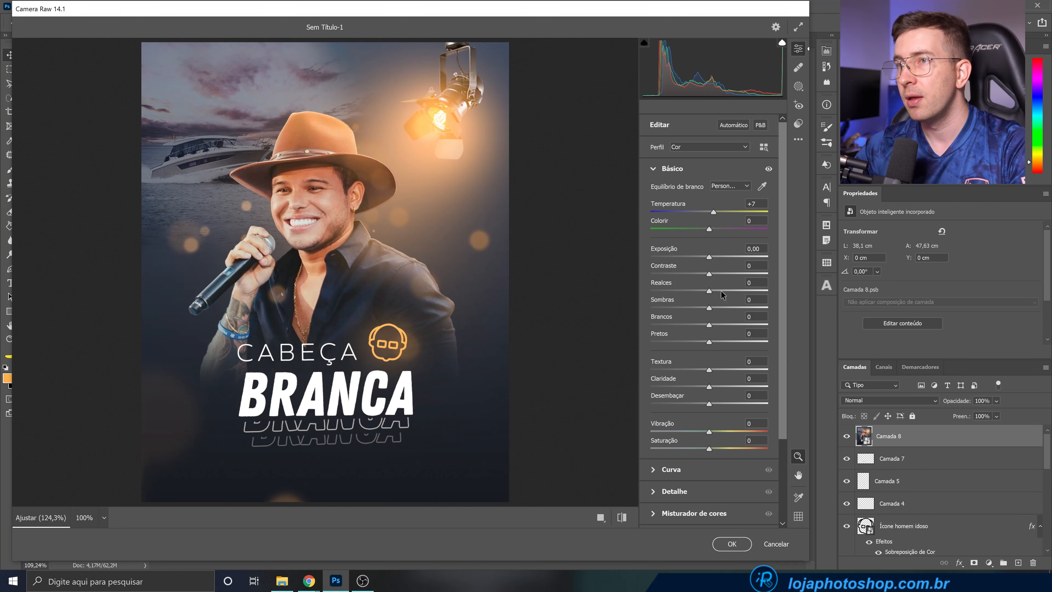
left_click_drag(728, 370, 737, 371)
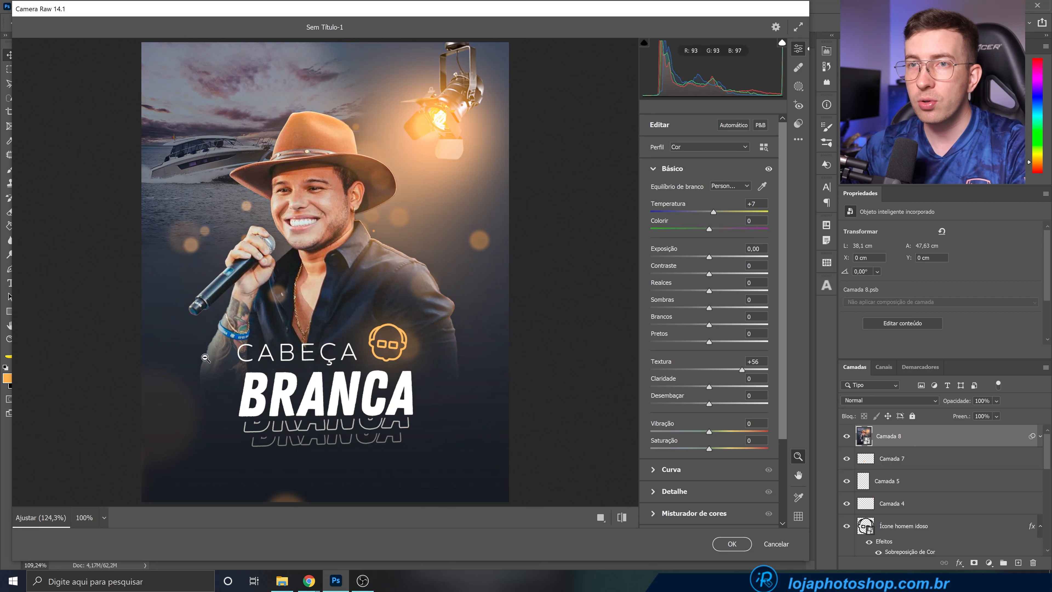
left_click_drag(204, 362, 202, 362)
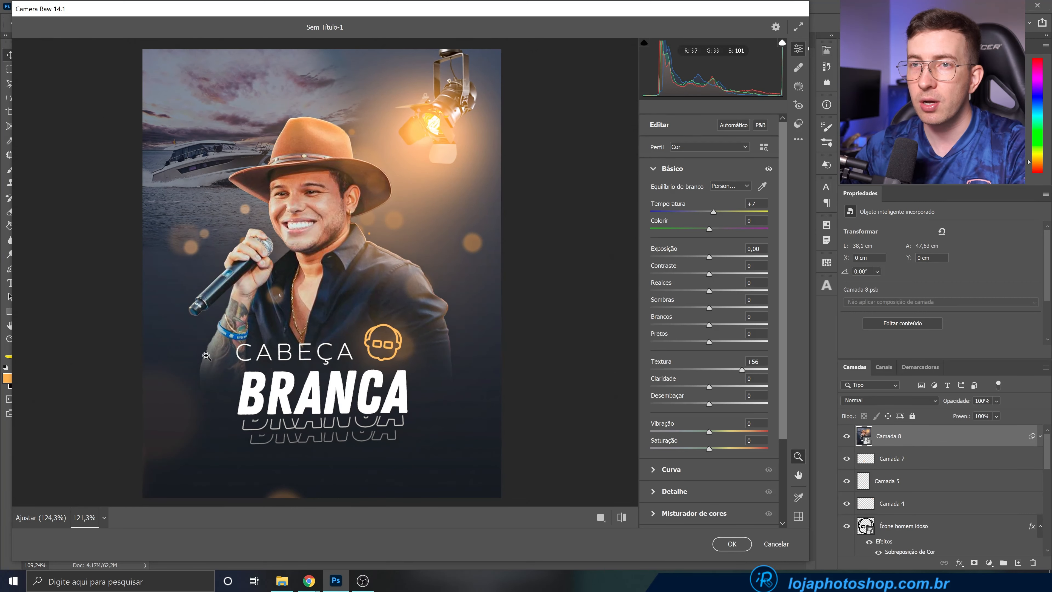
left_click(204, 354)
left_click(203, 354)
left_click(203, 355)
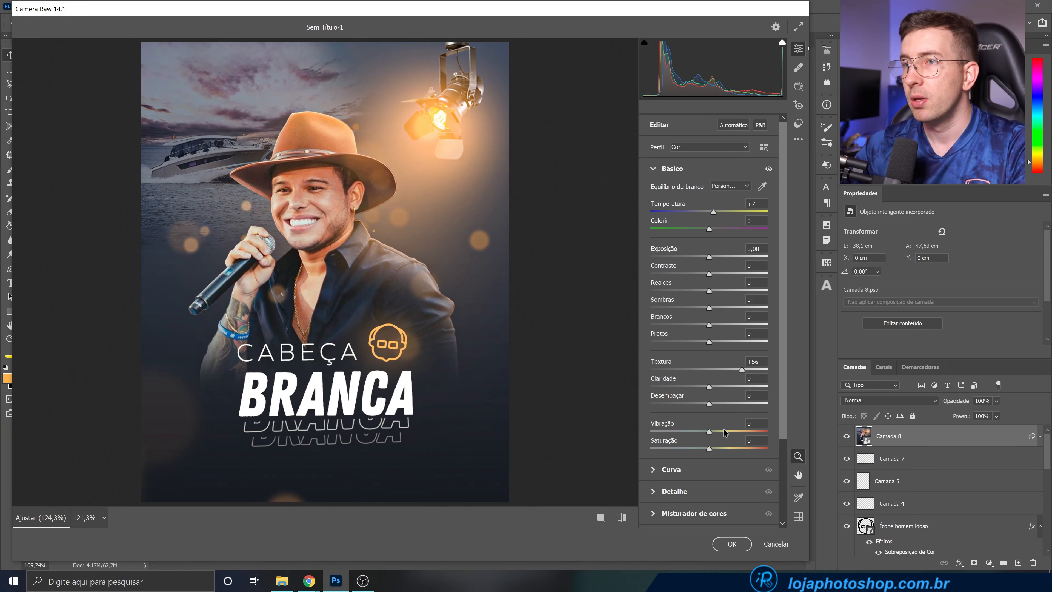
mouse_move(709, 431)
left_mouse_down()
mouse_move(744, 427)
mouse_move(662, 429)
mouse_move(720, 417)
mouse_move(700, 416)
mouse_move(709, 415)
left_mouse_up()
In the Camera Raw color mixer, set the hue of Laranjas to -4 and of Azuis to +21
left_click_drag(784, 394, 785, 468)
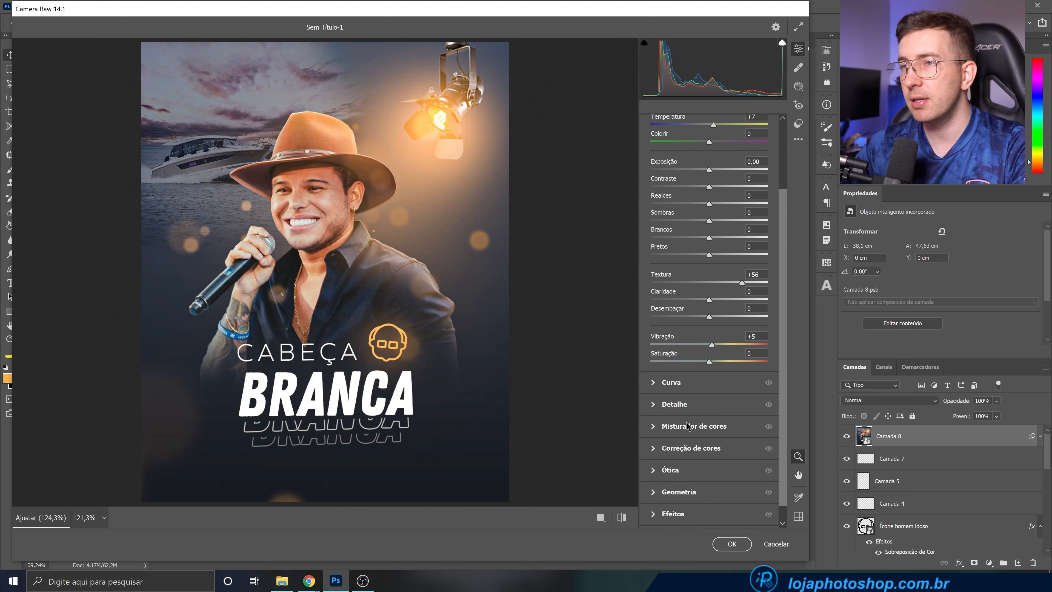
left_click(657, 431)
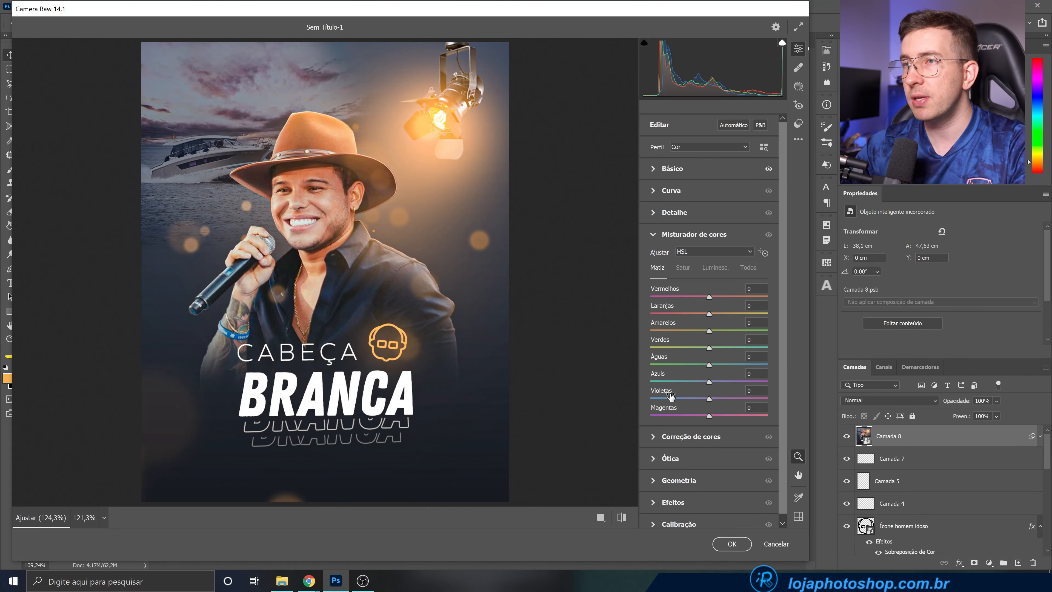
mouse_move(711, 316)
left_mouse_down()
mouse_move(693, 317)
mouse_move(729, 321)
mouse_move(695, 317)
mouse_move(708, 317)
left_mouse_up()
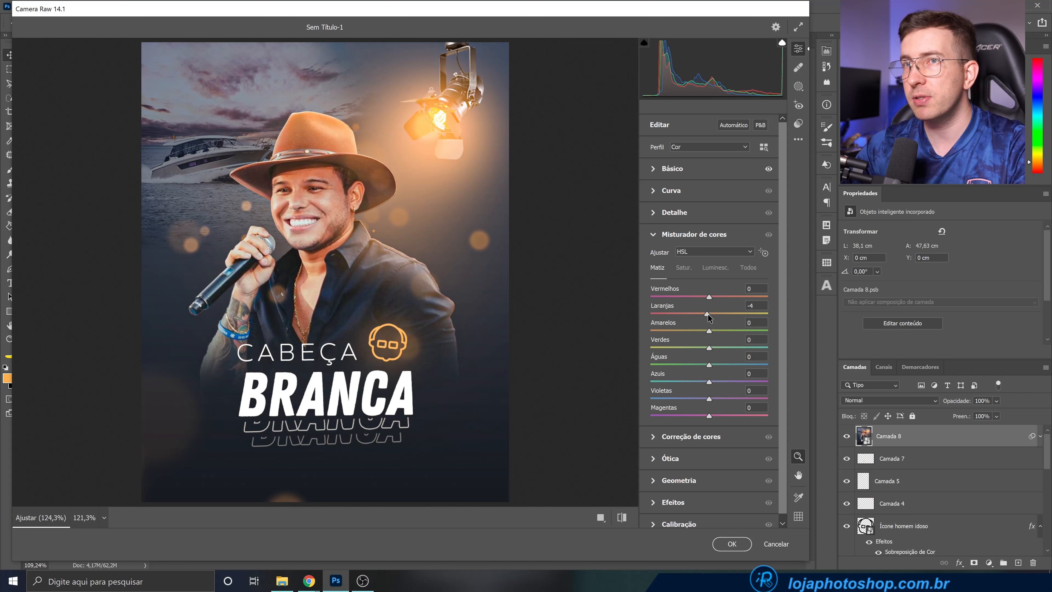
mouse_move(709, 382)
left_mouse_down()
mouse_move(660, 381)
mouse_move(732, 380)
mouse_move(720, 378)
left_mouse_up()
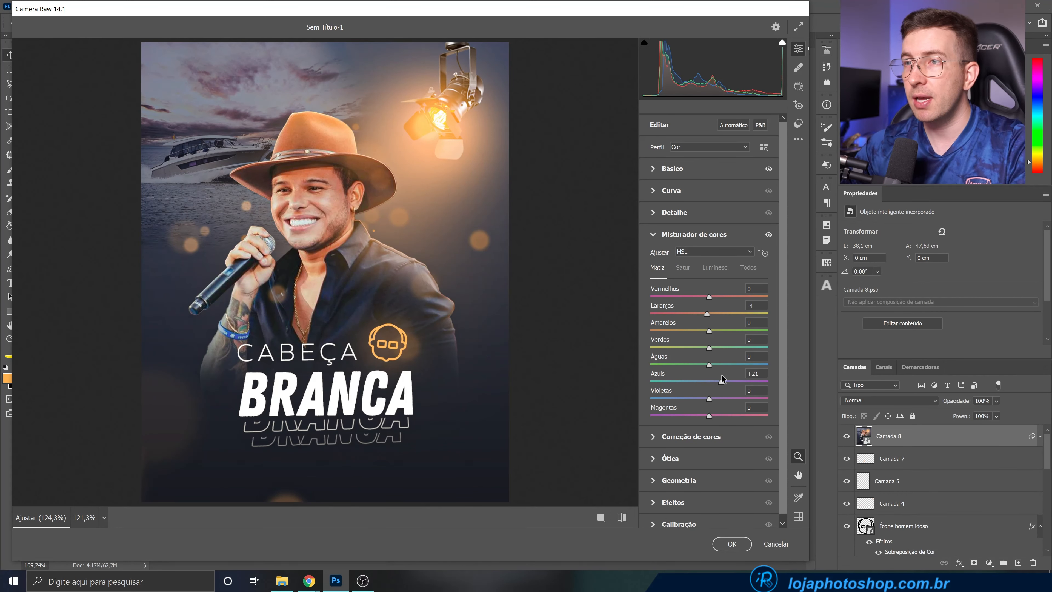
Set the color mixer's luminance to +16 for Laranjas, +17 for Águas, +2 for Azuis and +2 for Violetas
left_click(713, 269)
mouse_move(710, 314)
left_mouse_down()
mouse_move(734, 313)
mouse_move(691, 316)
mouse_move(718, 311)
left_mouse_up()
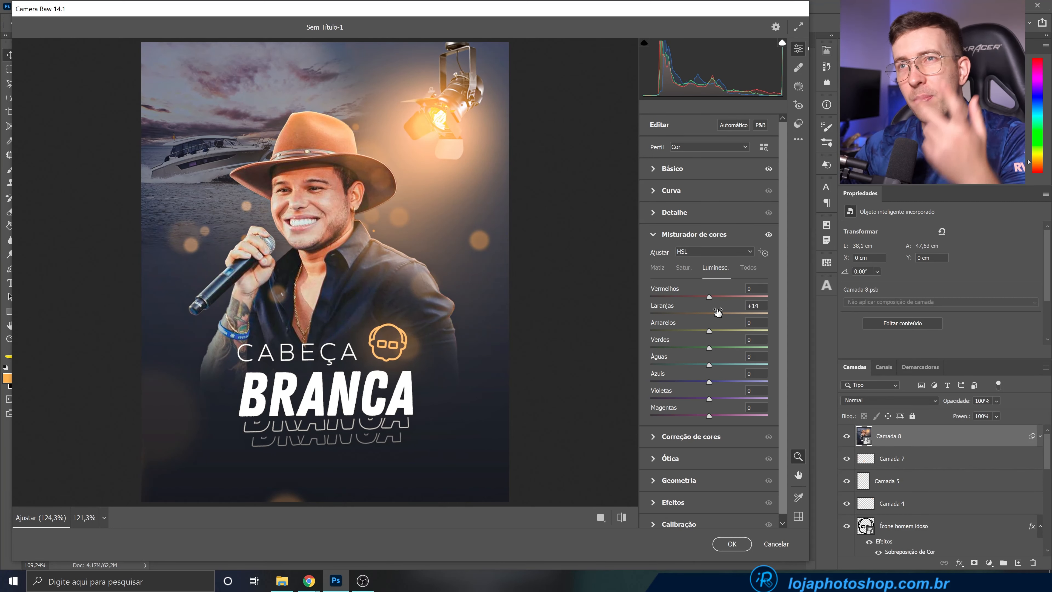
left_click_drag(717, 314, 718, 315)
mouse_move(709, 382)
left_mouse_down()
mouse_move(739, 372)
mouse_move(704, 367)
mouse_move(721, 367)
mouse_move(713, 400)
left_mouse_up()
Set the Camera Raw effects to Vinheta -7 and Granulado 12, and apply the filter
scroll(727, 408, "down", 1)
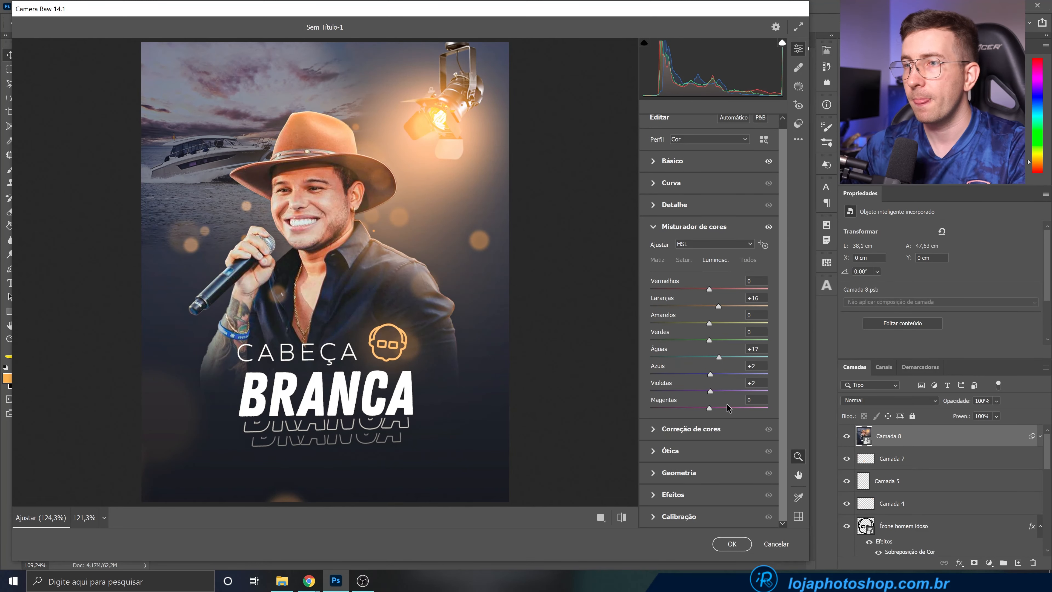
left_click(660, 497)
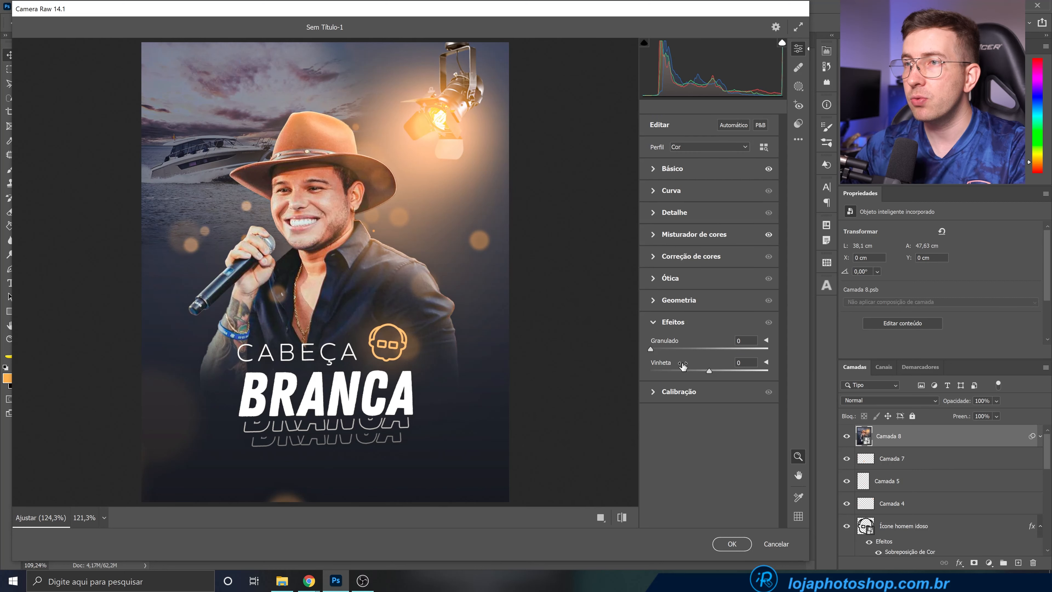
mouse_move(711, 371)
left_mouse_down()
mouse_move(723, 372)
mouse_move(706, 371)
left_mouse_up()
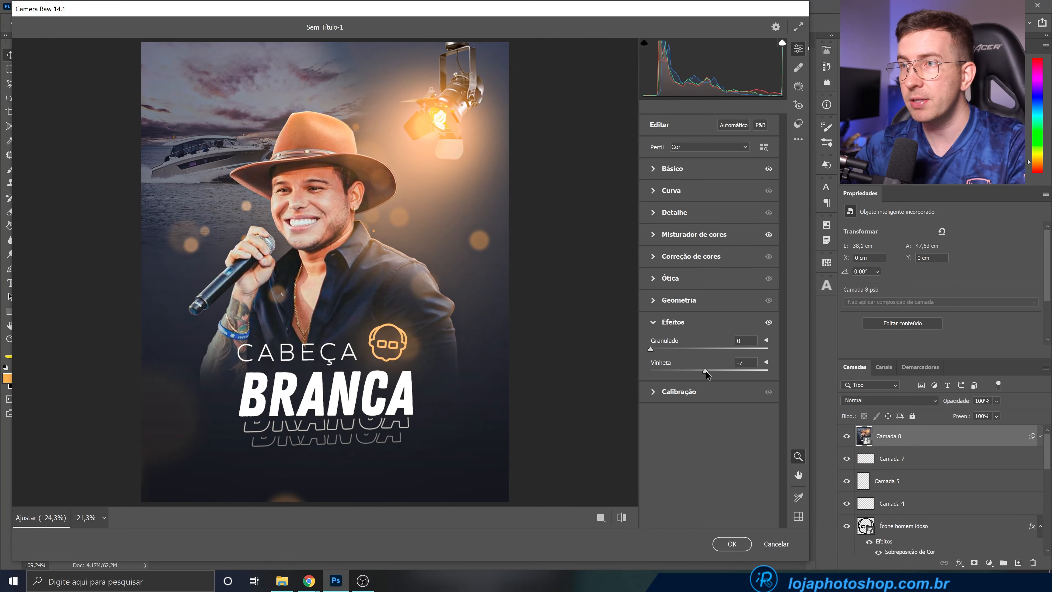
left_click(663, 349)
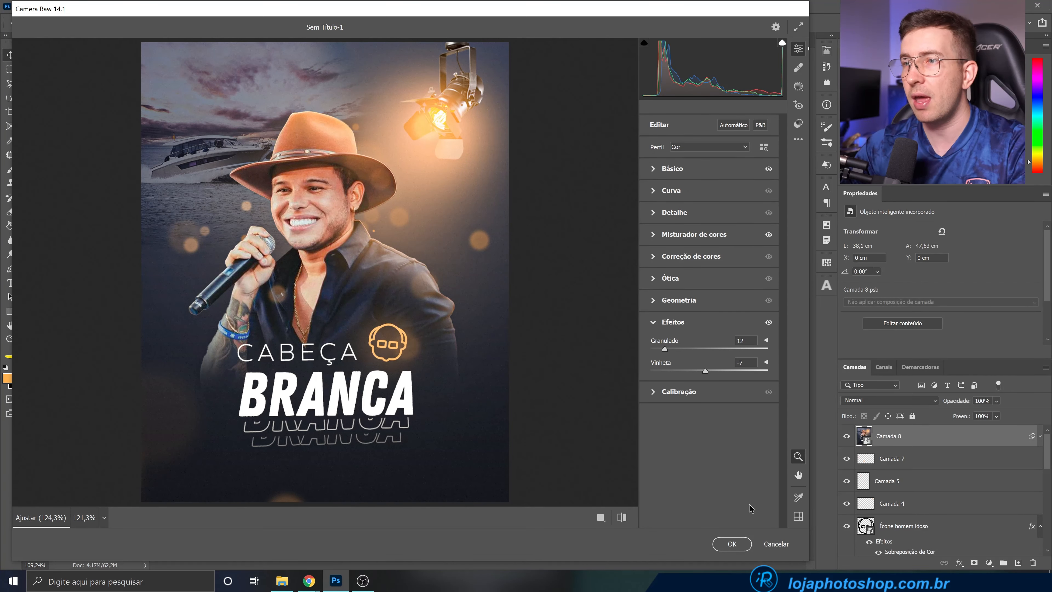
left_click(742, 543)
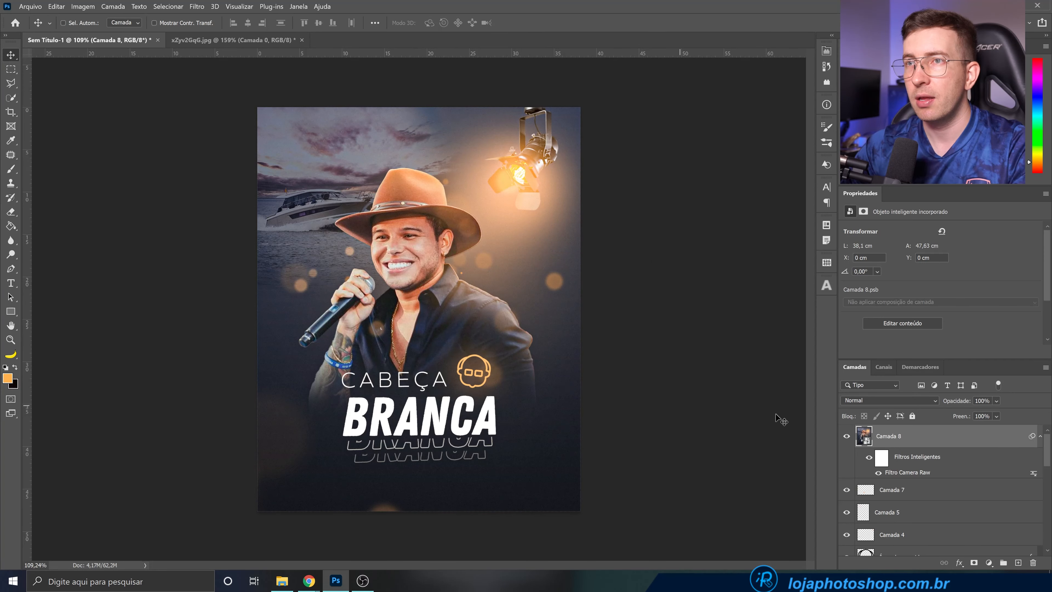
Toggle the merged layer's smart filters off and on to compare the poster before and after the Camera Raw grading
left_click(869, 459)
left_click(869, 459)
scroll(433, 274, "up", 3)
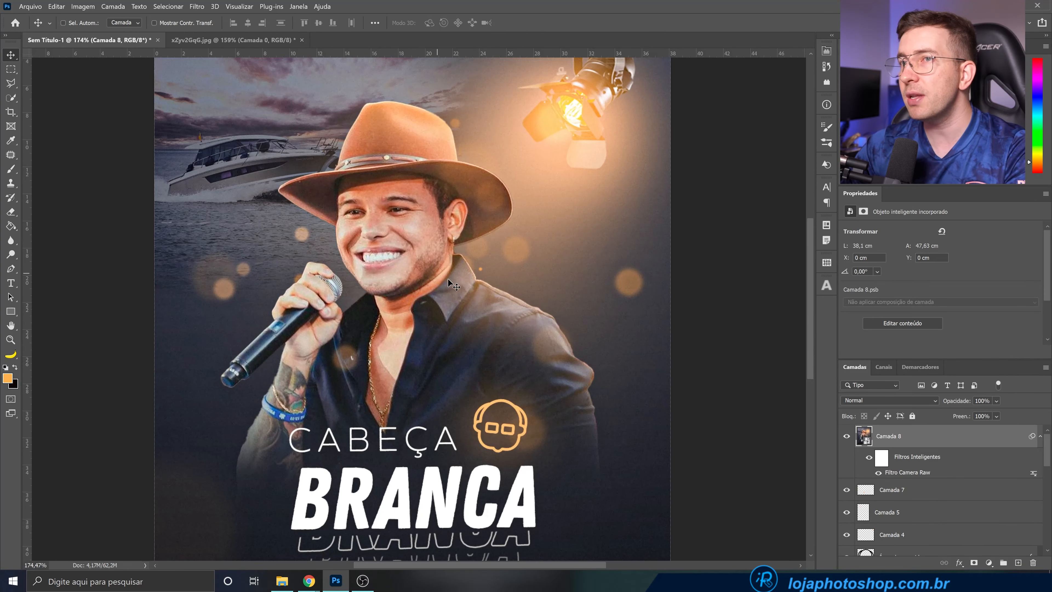
left_click(868, 458)
left_click(868, 458)
left_click(868, 458)
left_click(868, 459)
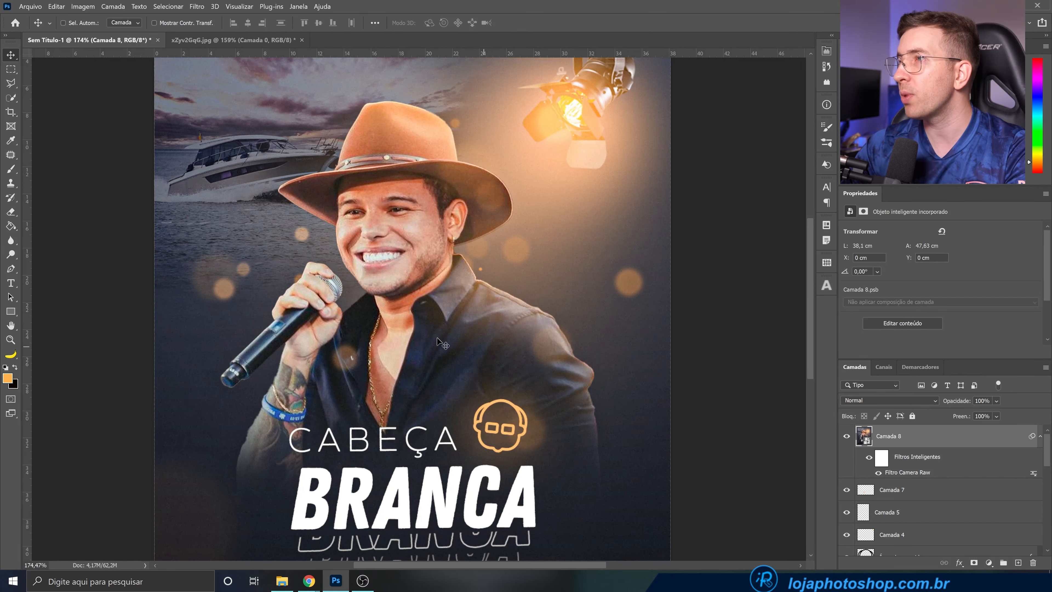
scroll(440, 342, "down", 2)
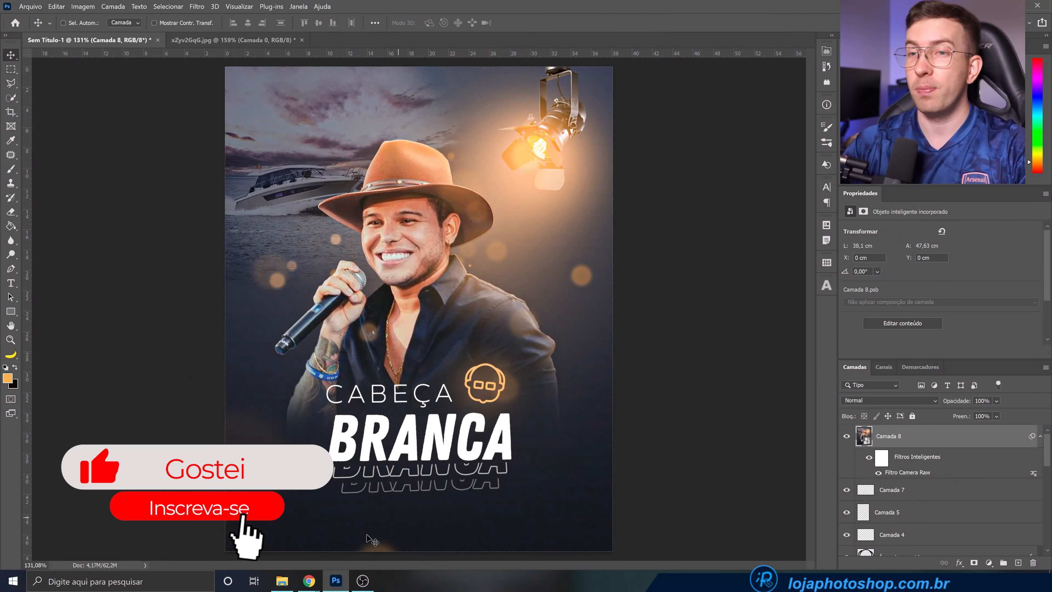
Switch to Chrome and view the beginning of the Loja Photoshop social media art course page
mouse_move(308, 581)
left_click(248, 536)
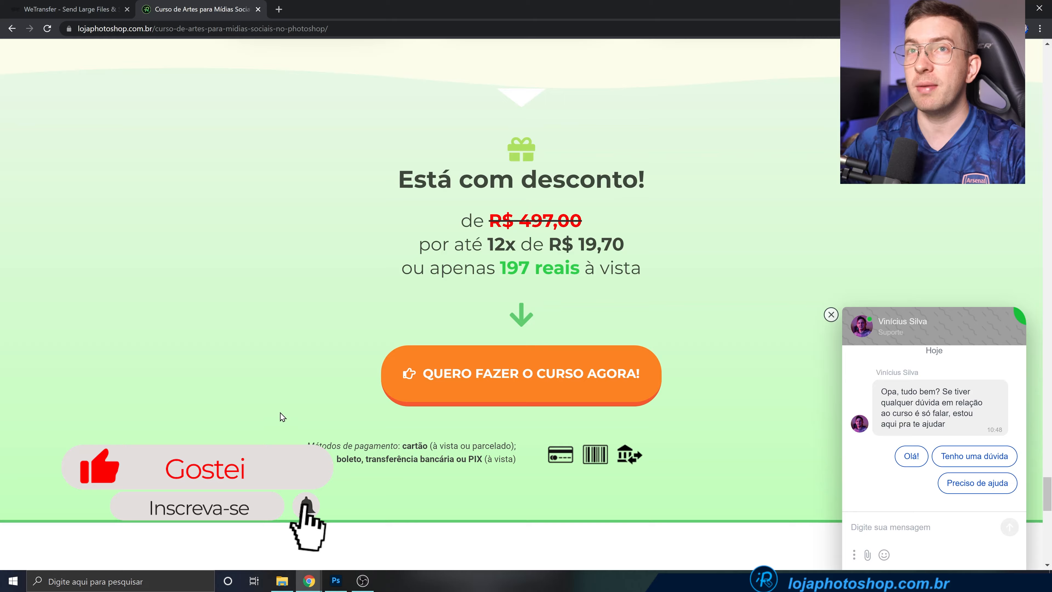
scroll(276, 332, "up", 20)
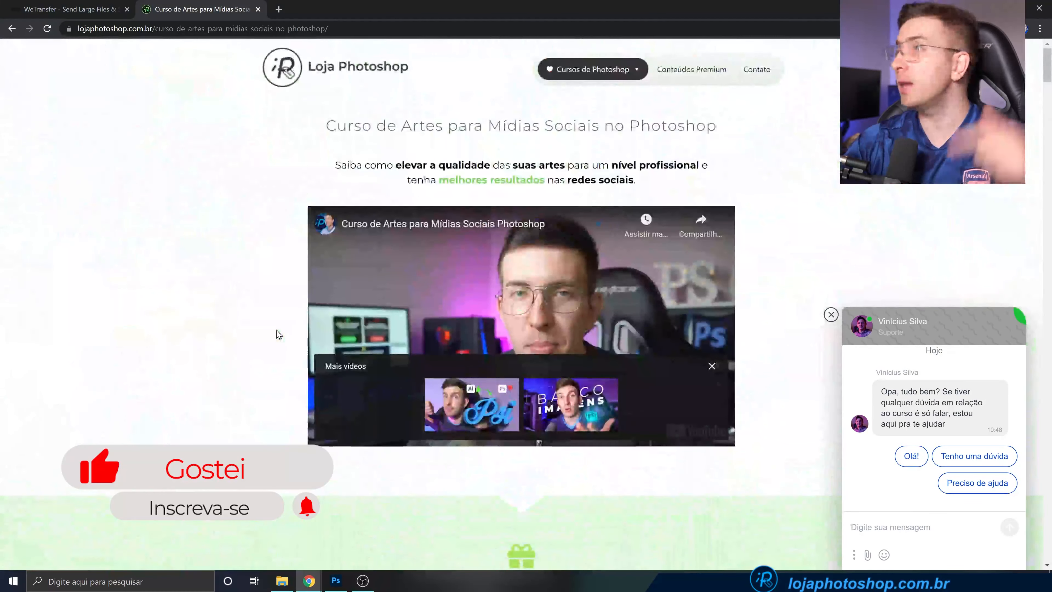
Examine the discount offer and payment methods section of the course page
scroll(278, 334, "down", 10)
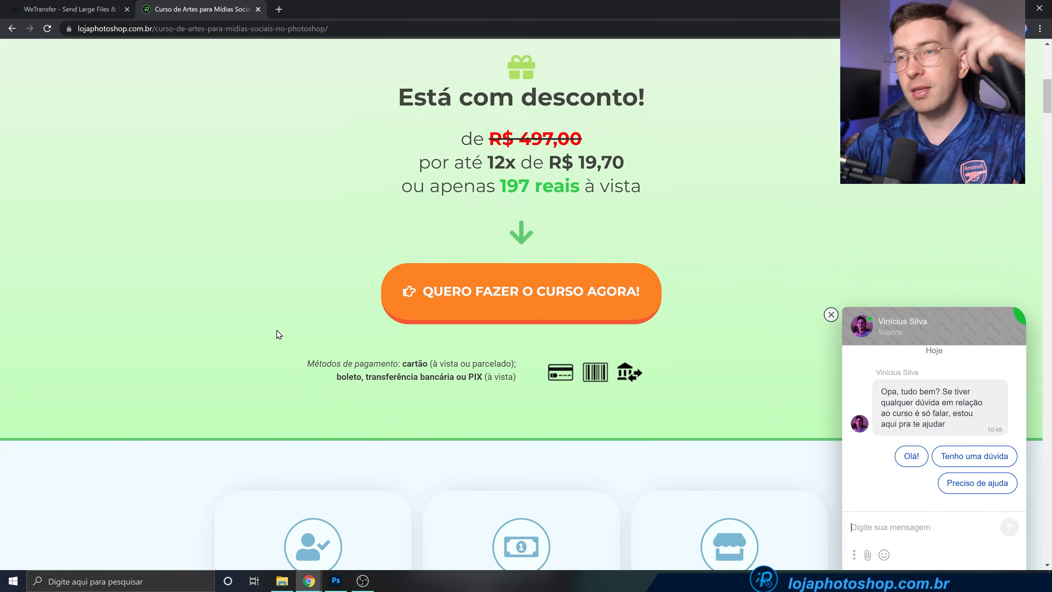
scroll(277, 334, "up", 5)
scroll(277, 333, "down", 6)
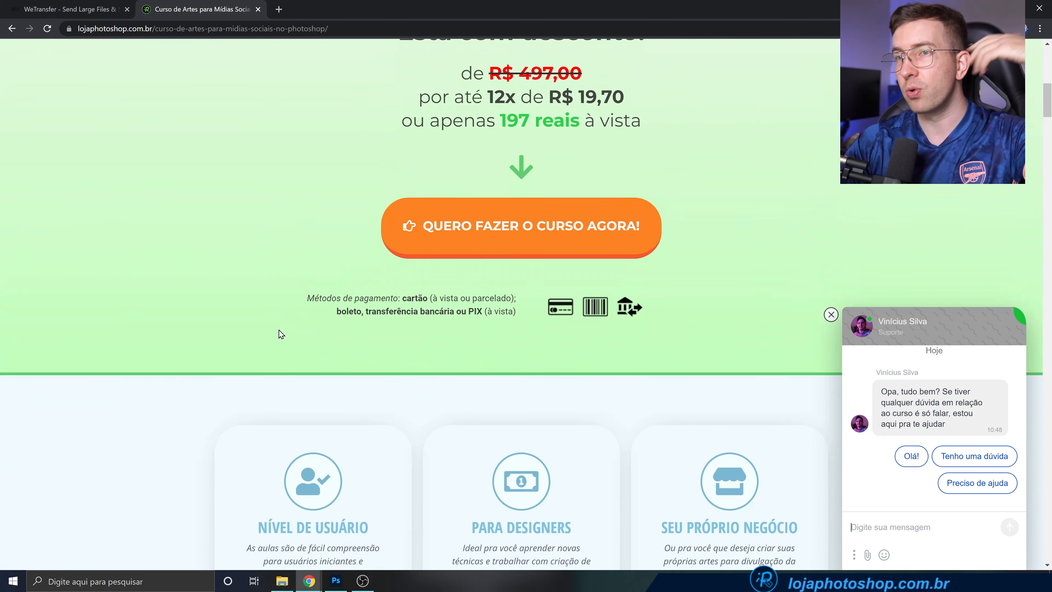
scroll(488, 244, "up", 5)
left_click_drag(490, 243, 618, 281)
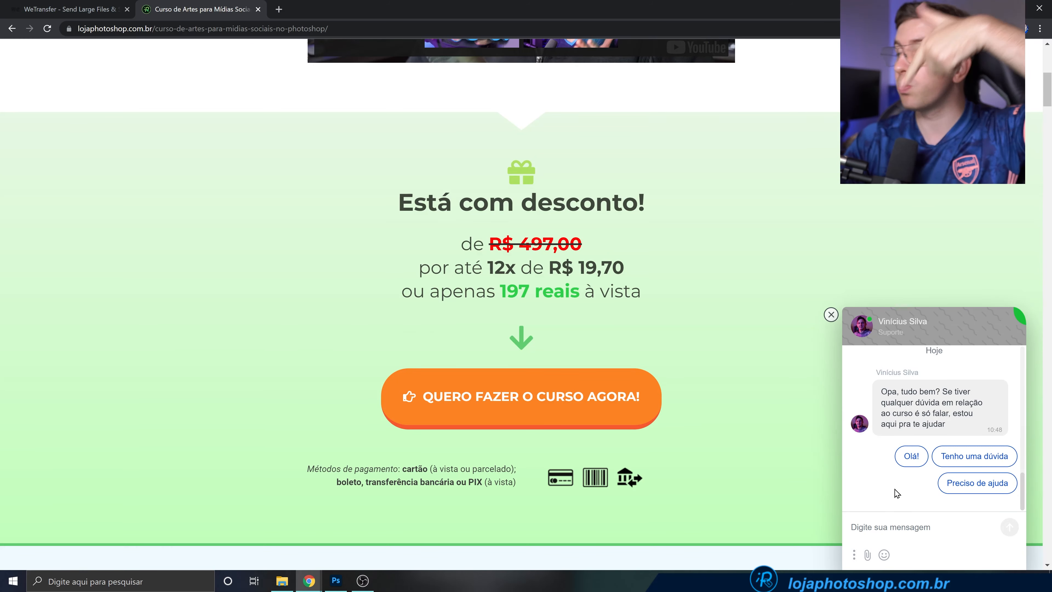
Look through the gallery of example social media artworks on the course page
scroll(453, 404, "down", 8)
scroll(452, 404, "down", 10)
scroll(449, 401, "down", 2)
scroll(414, 457, "down", 6)
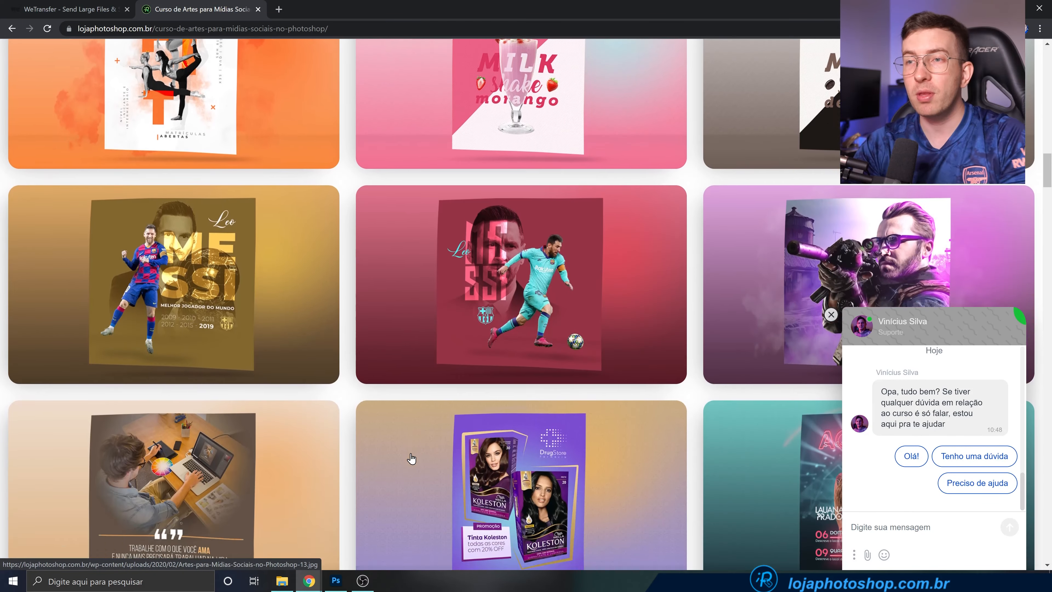
scroll(411, 458, "down", 13)
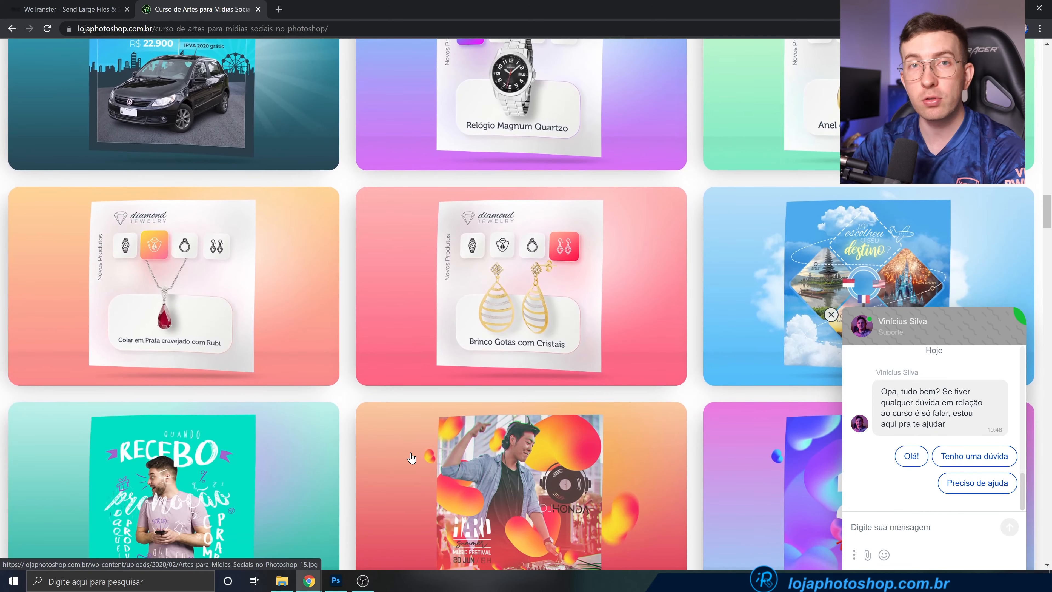
scroll(411, 458, "down", 1)
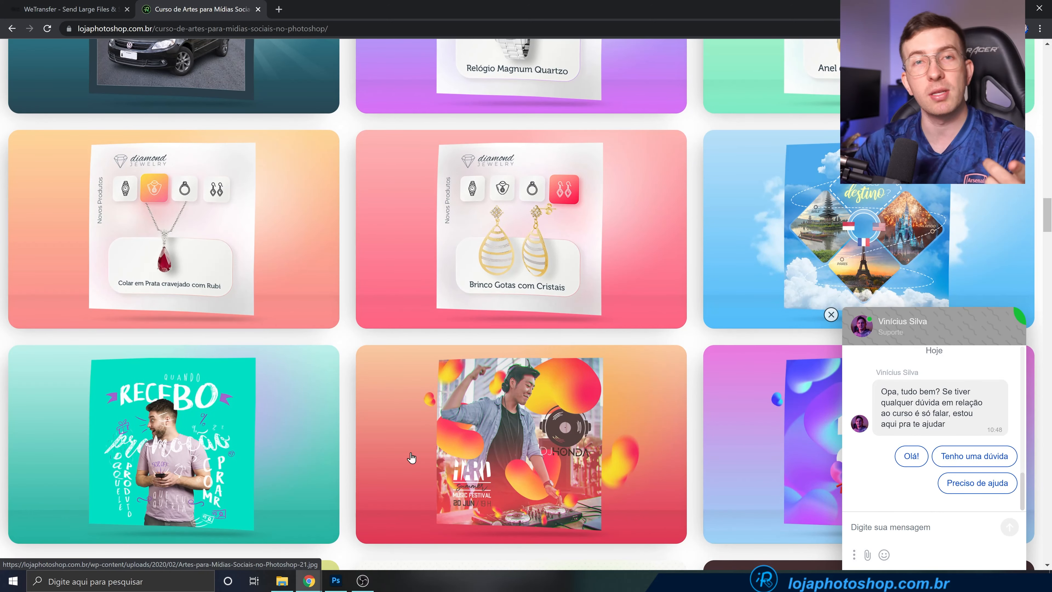